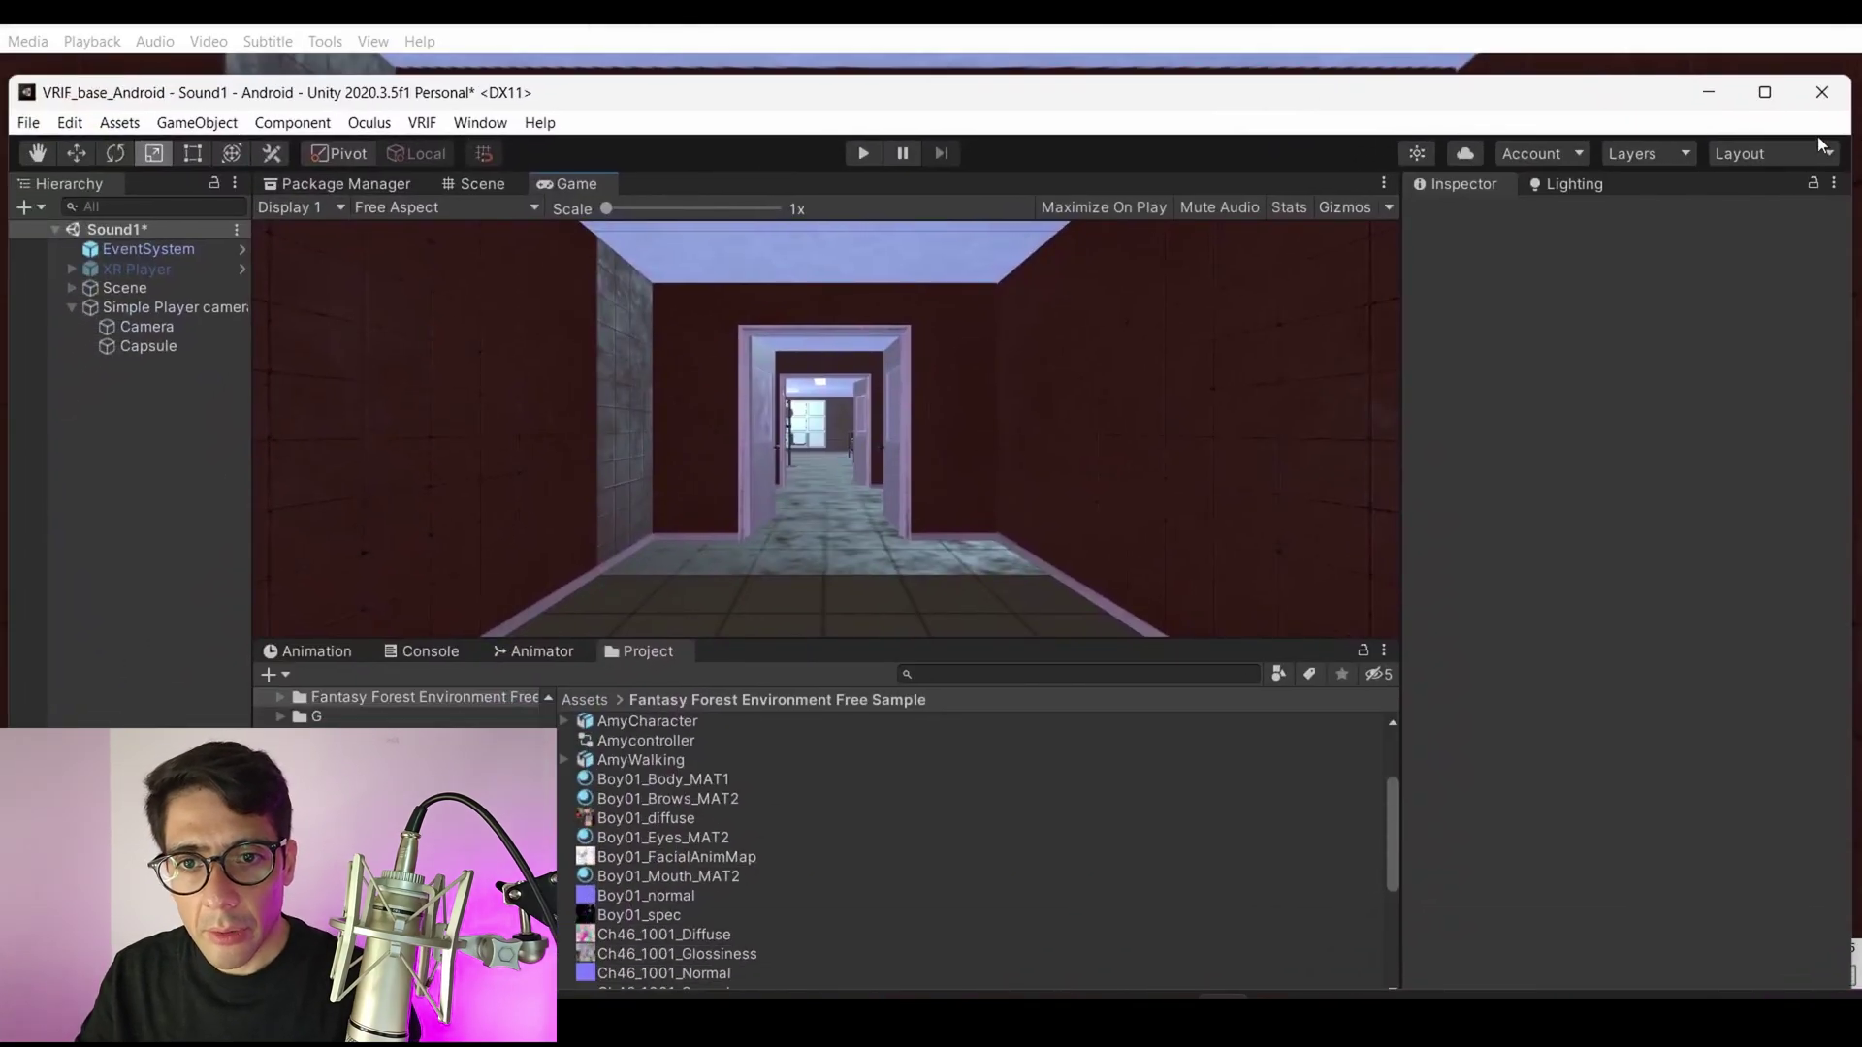
# Minimize Unity to show the 'Morgue 360 environment_injected' MP4 in the 360 Videos from unity folder.
pyautogui.click(1710, 93)
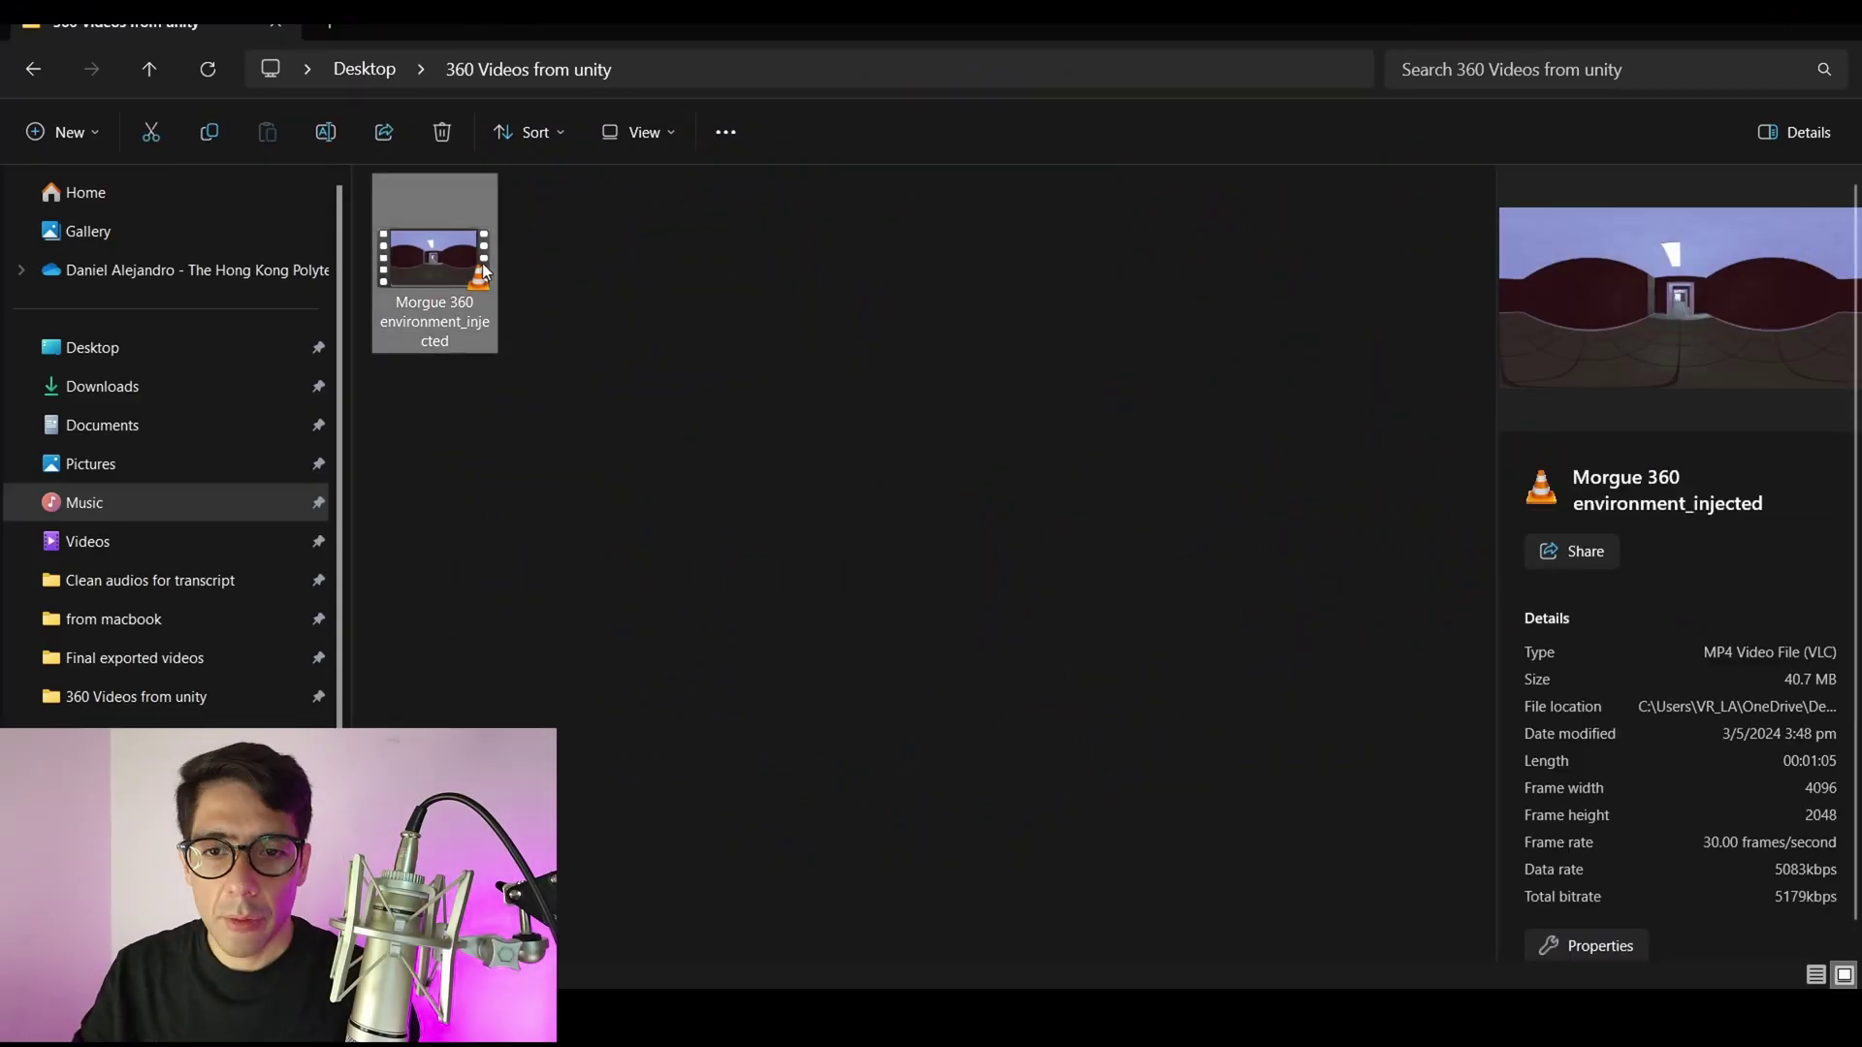
# Delete the 'Morgue 360 environment_injected' MP4 after dismissing the file-in-use warning.
pyautogui.press('Delete')
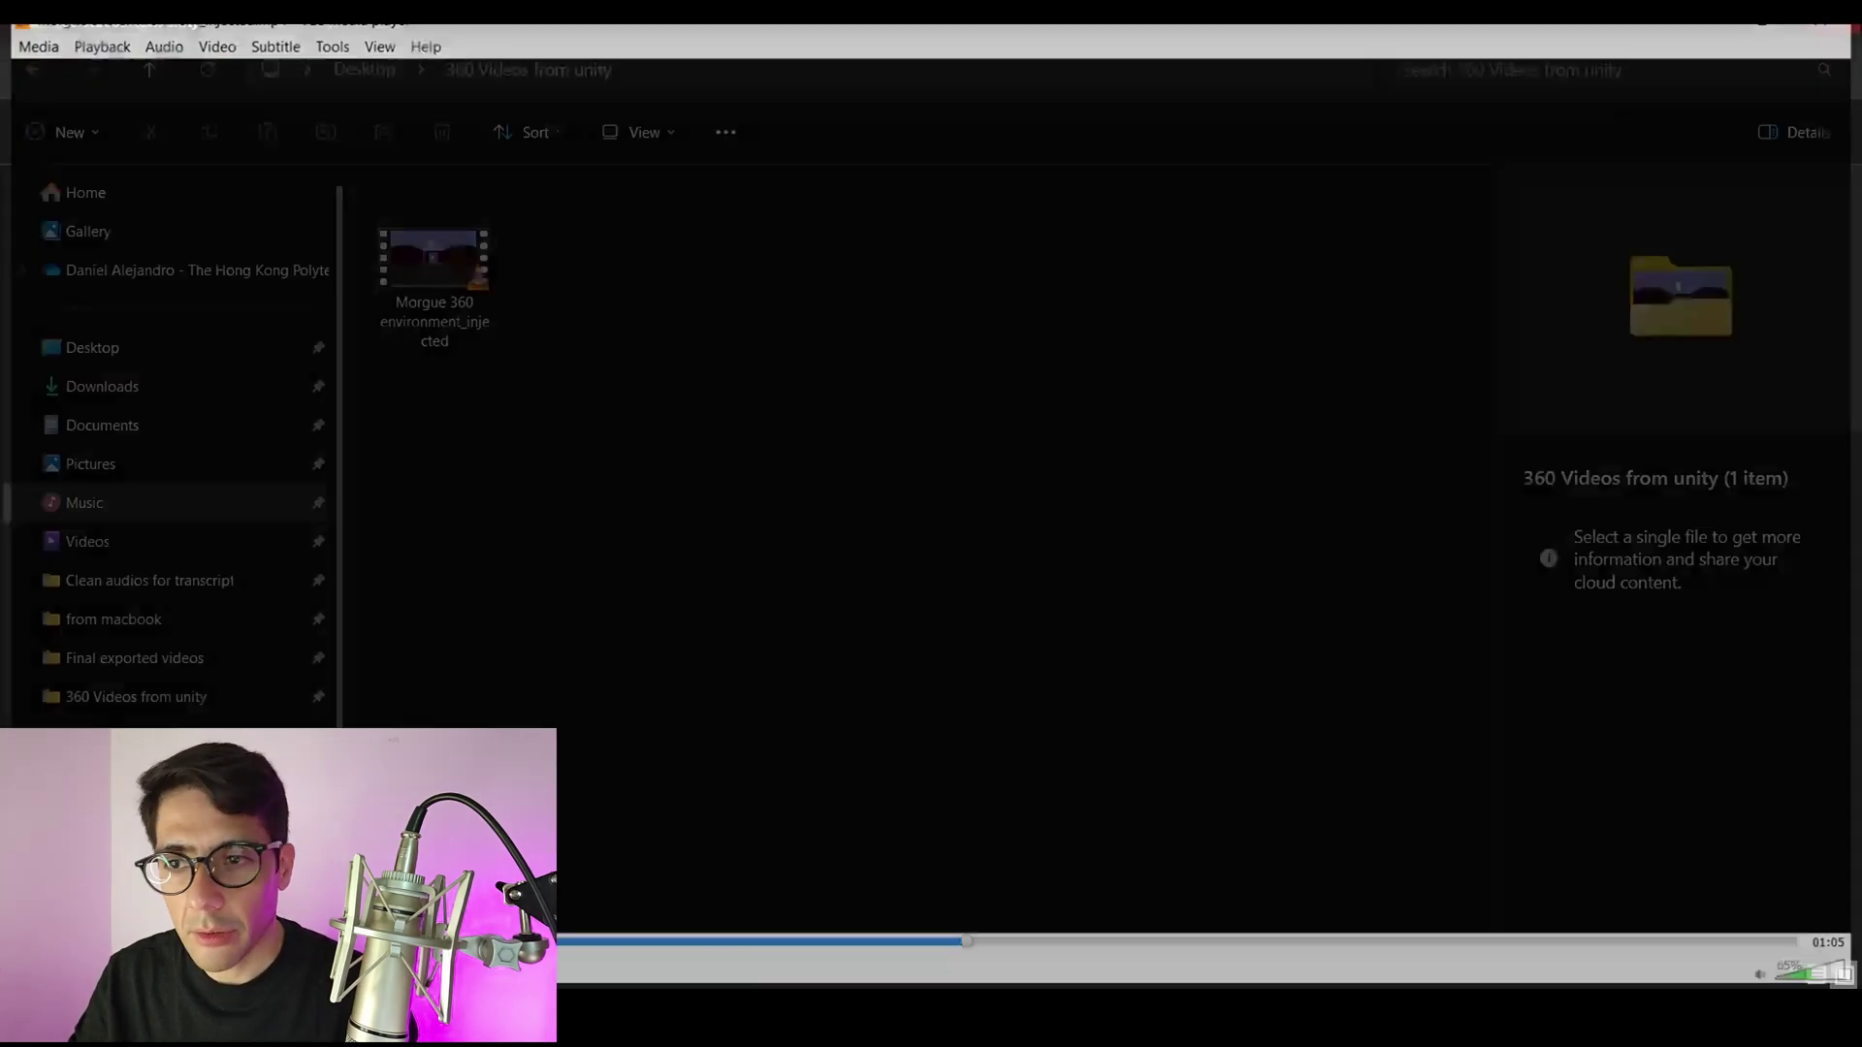
pyautogui.click(487, 242)
pyautogui.rightClick(487, 246)
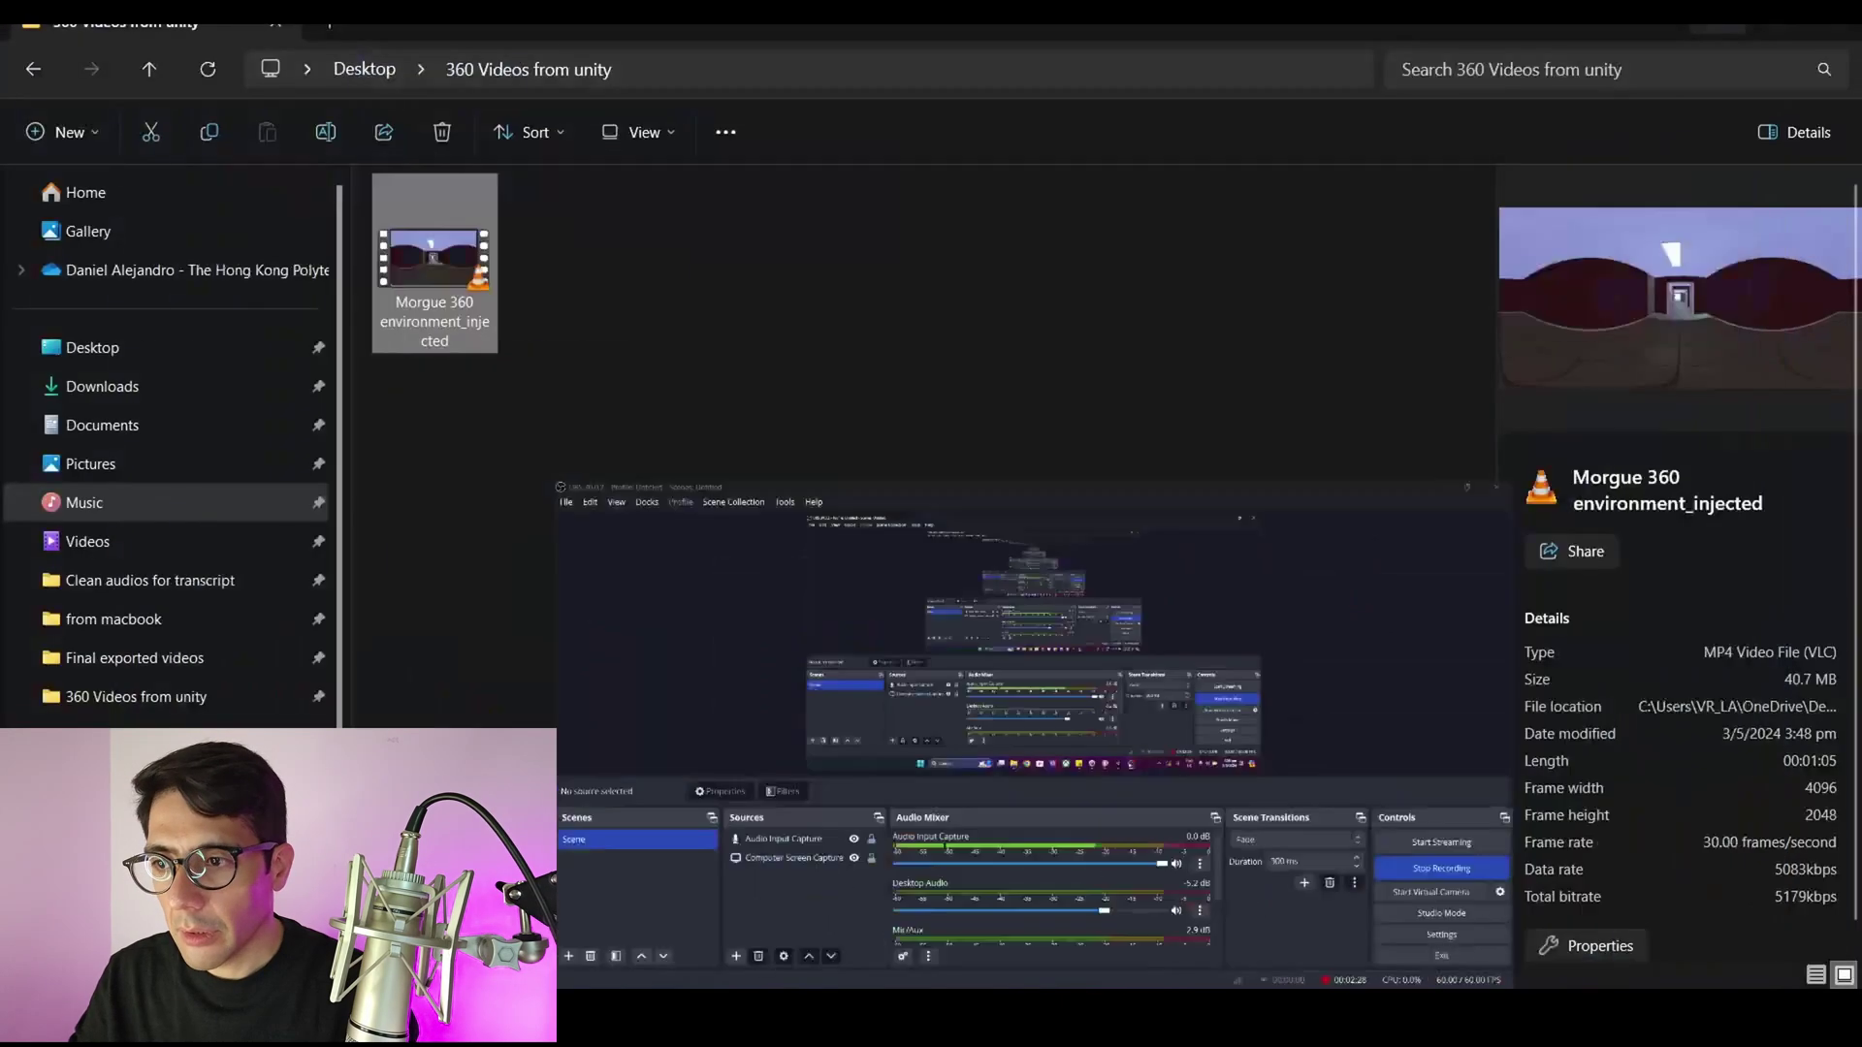
pyautogui.rightClick(456, 258)
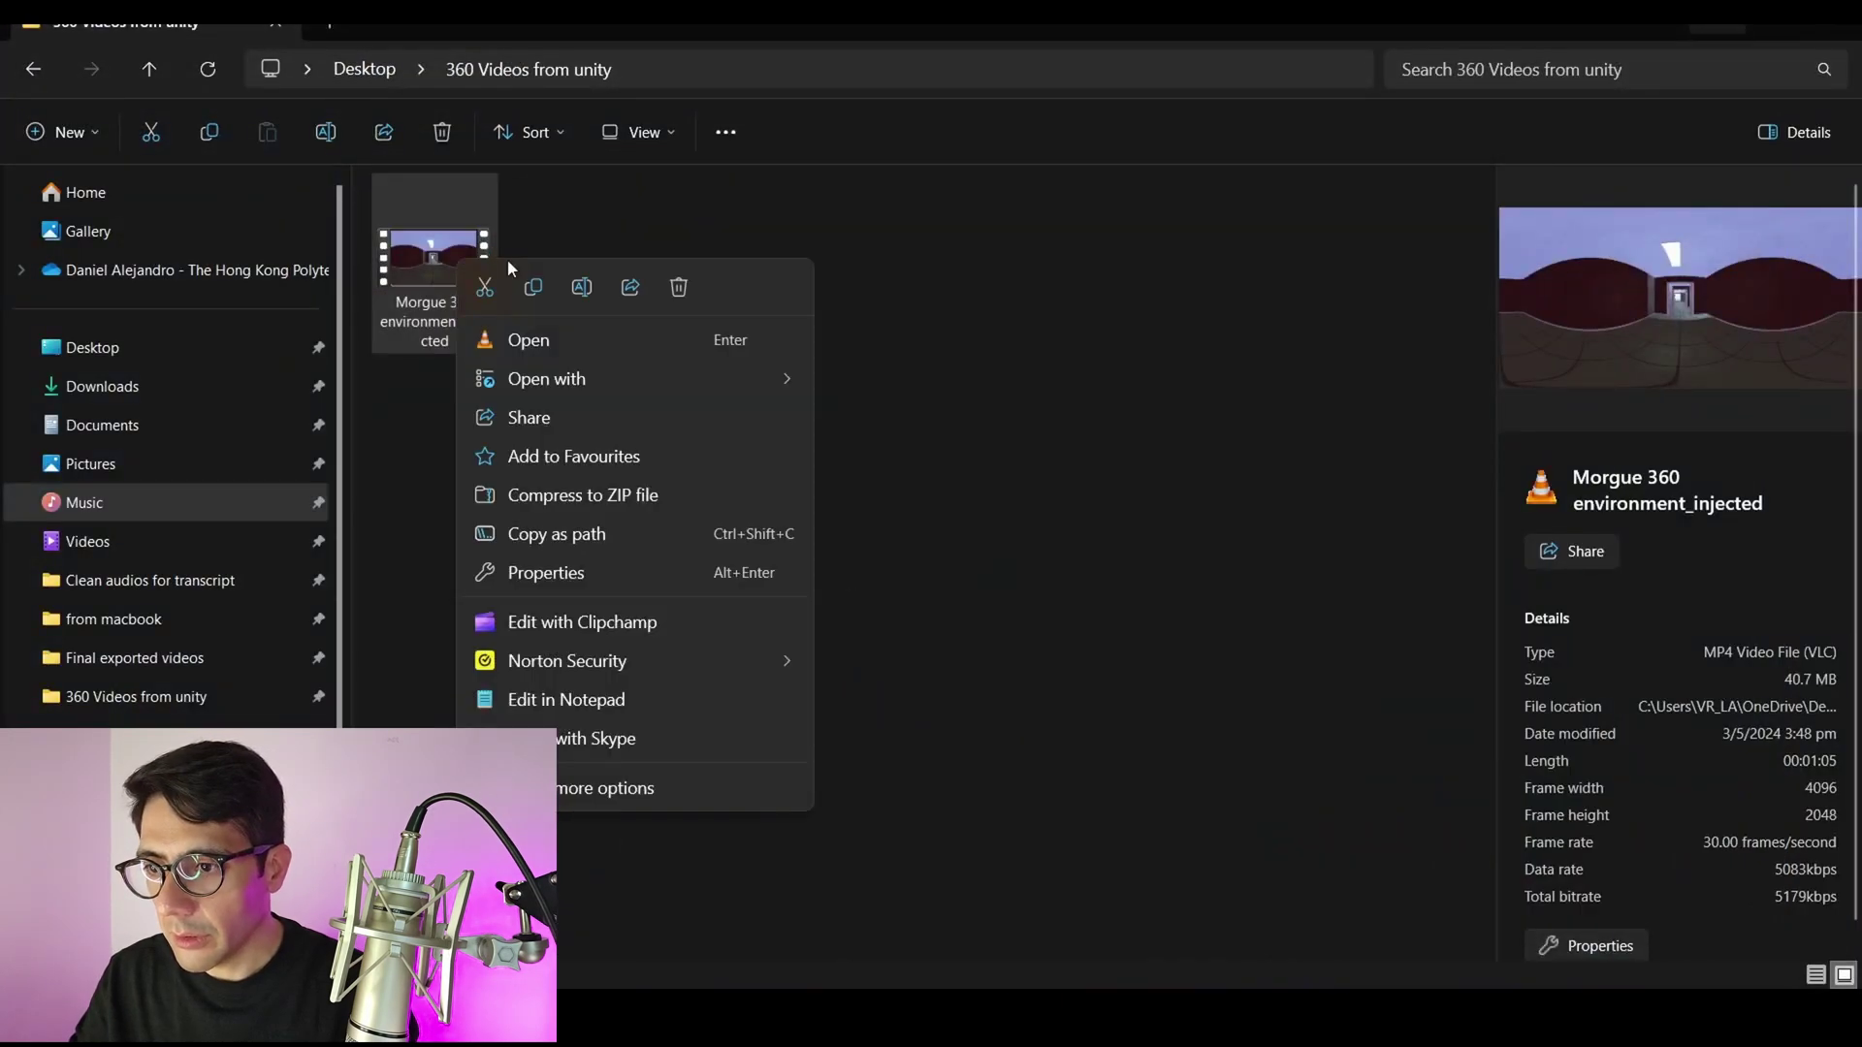
pyautogui.click(679, 288)
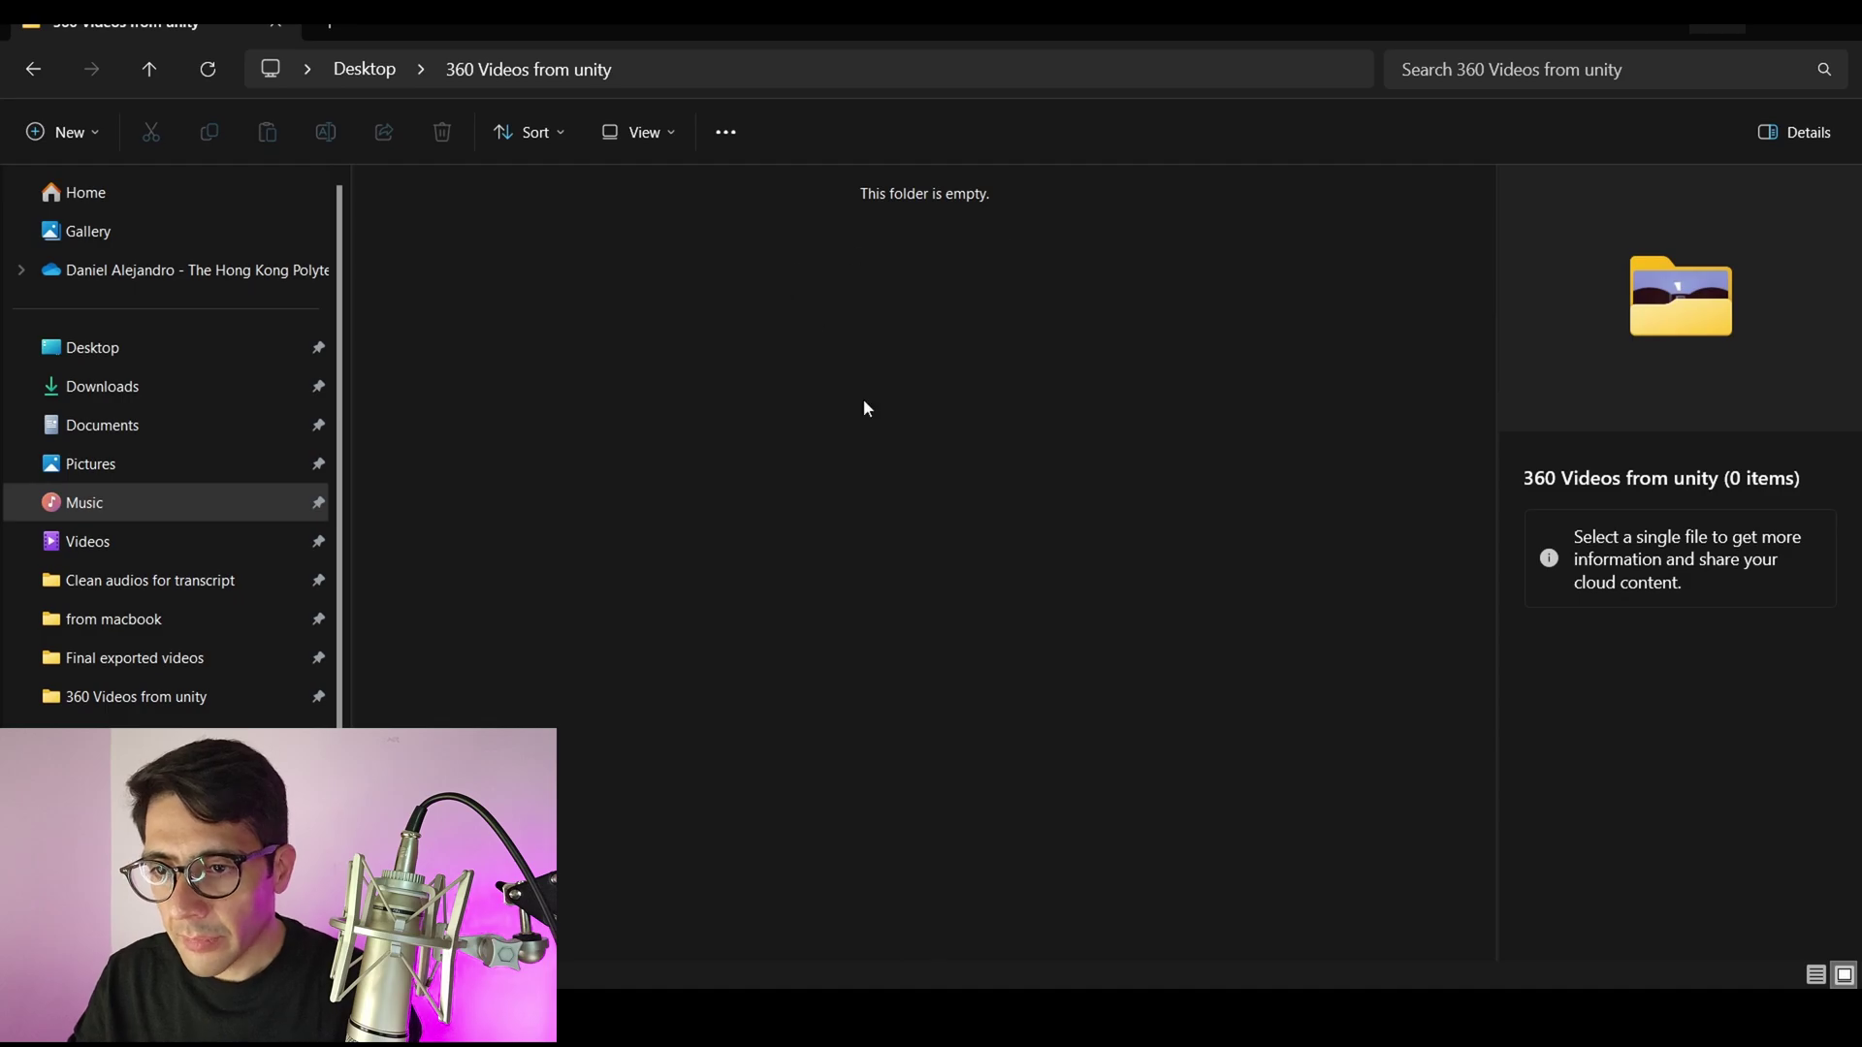
# Restore and maximize Unity, collapse Simple Player camera, and switch from Game to Scene view.
pyautogui.click(1290, 975)
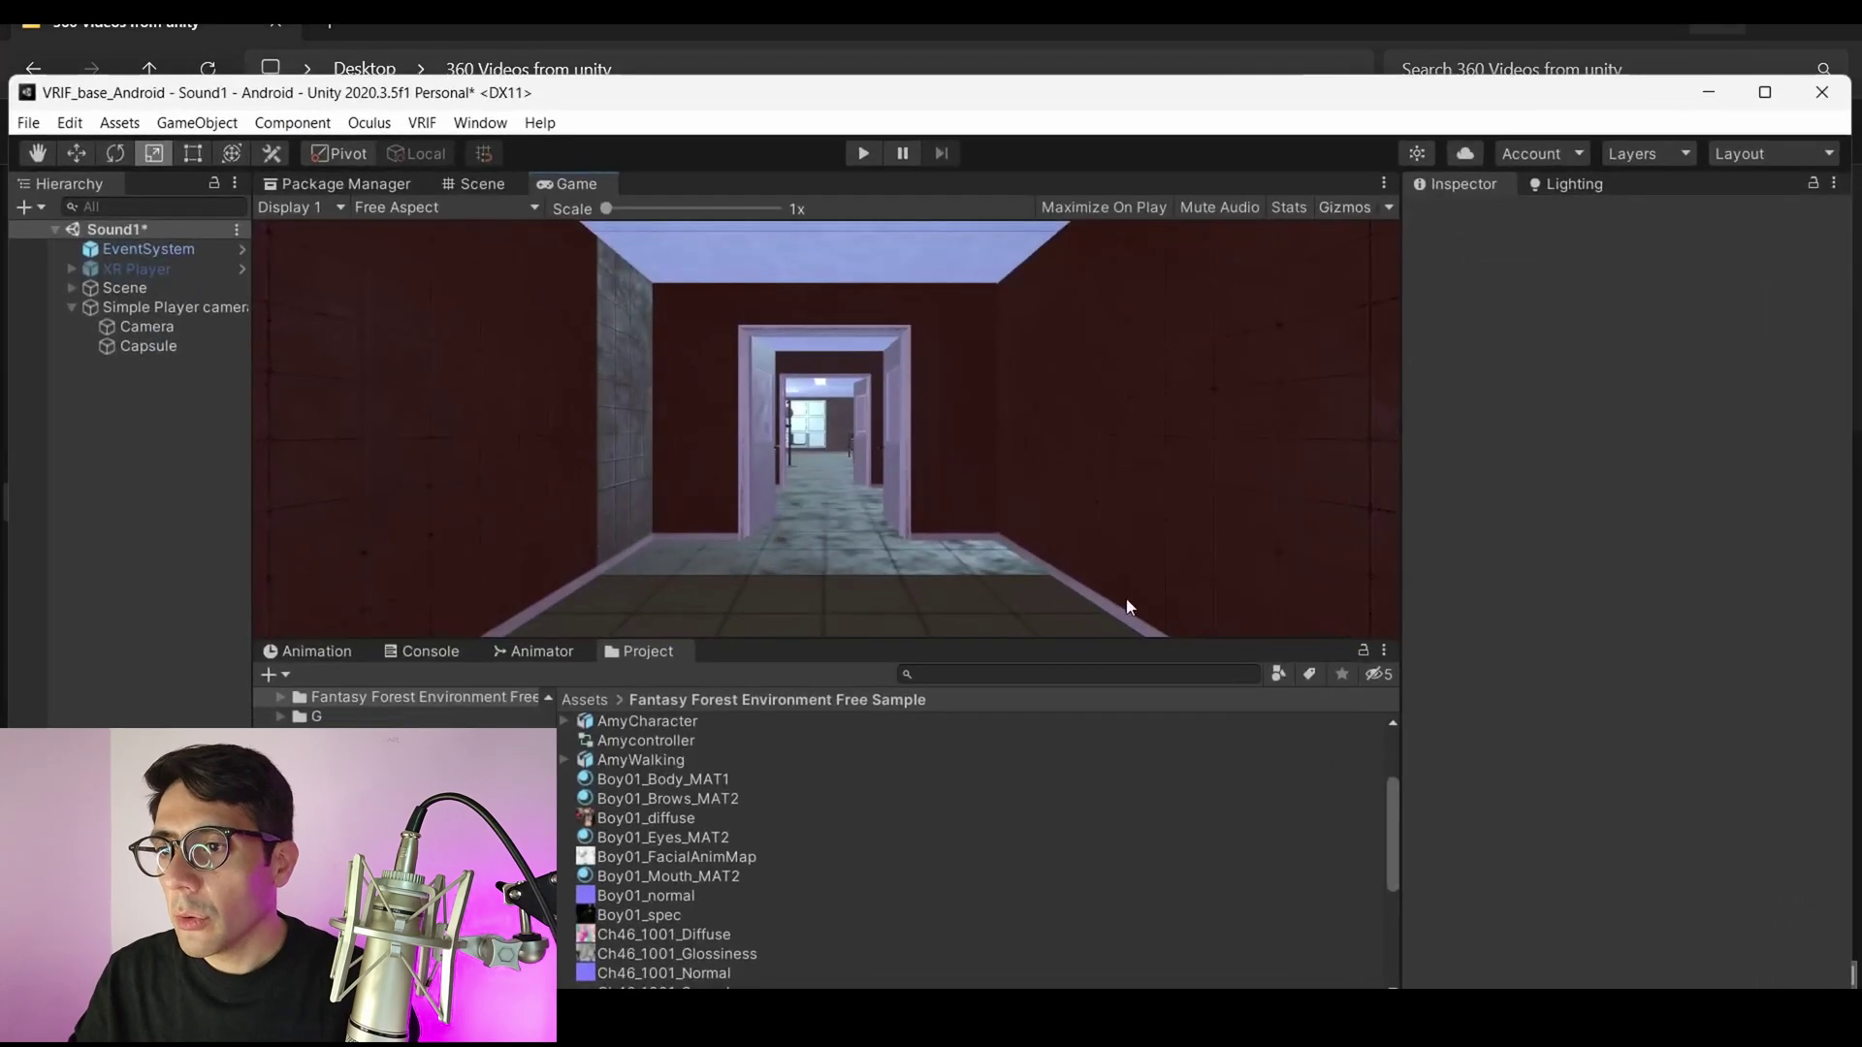
pyautogui.click(1765, 92)
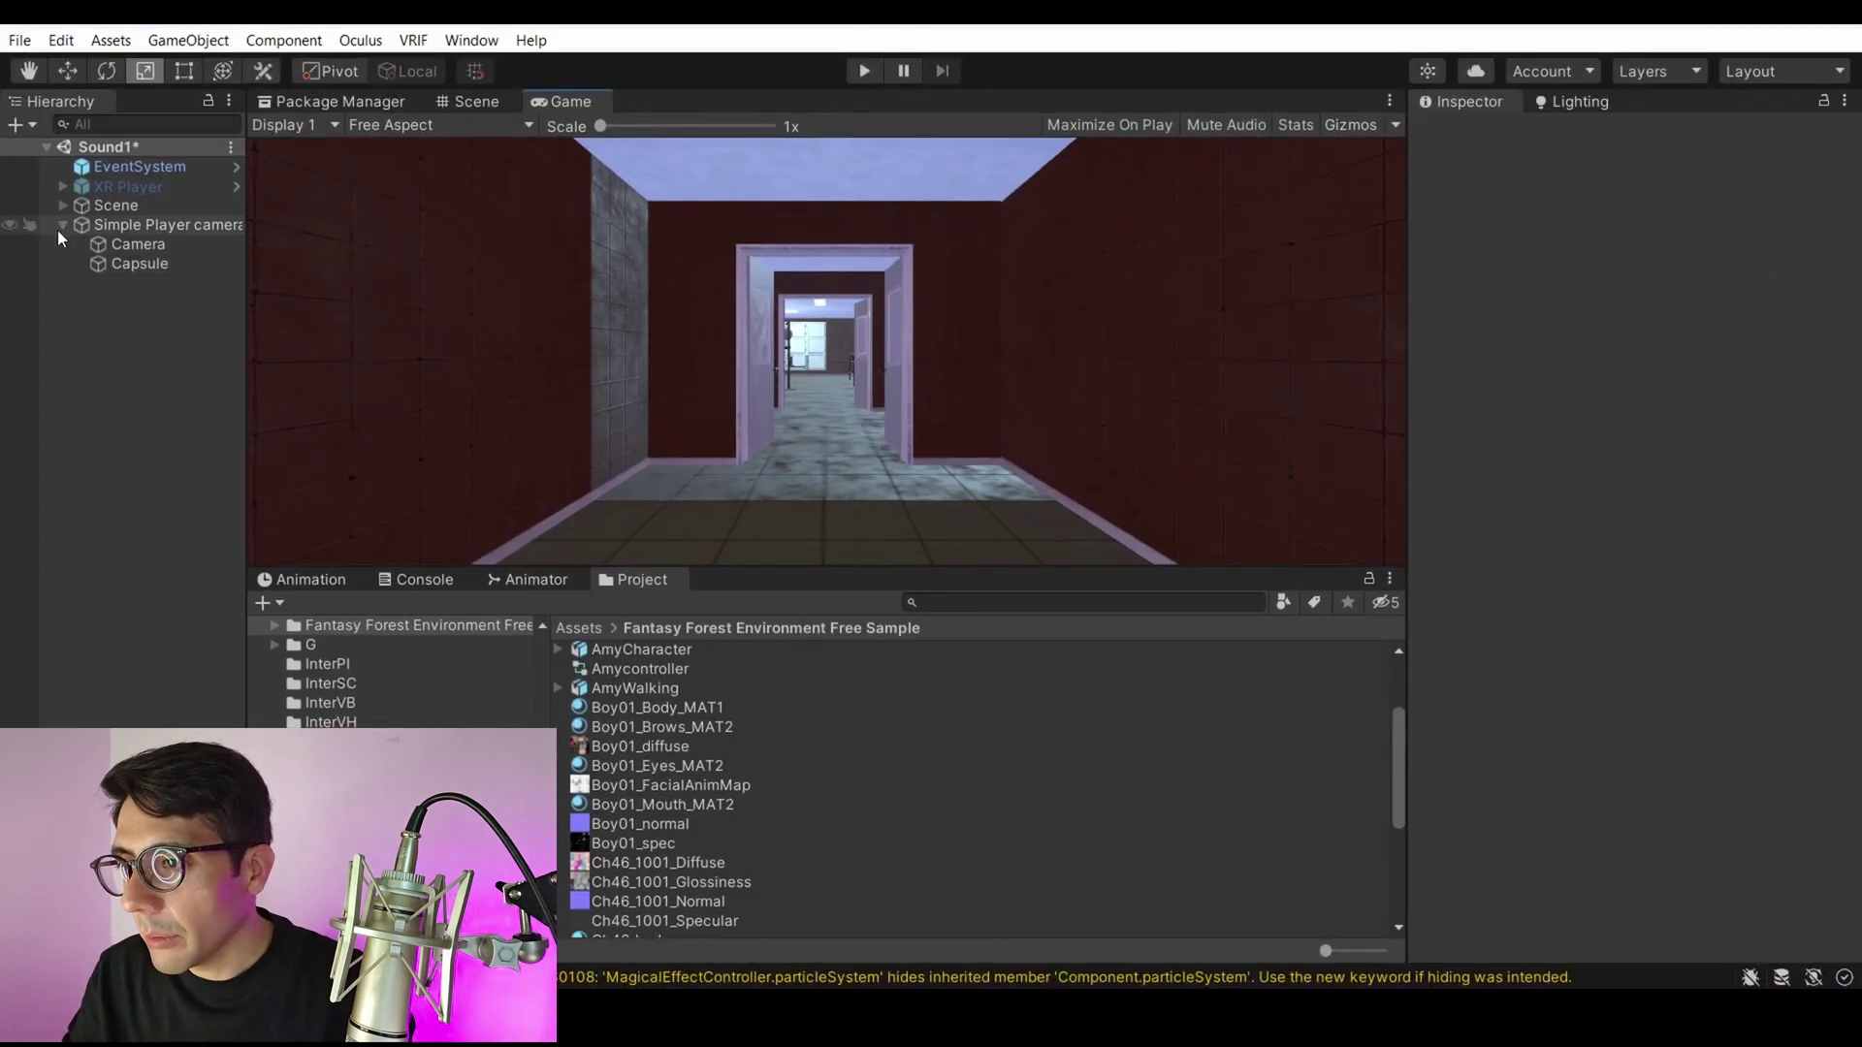
pyautogui.click(54, 224)
pyautogui.click(60, 224)
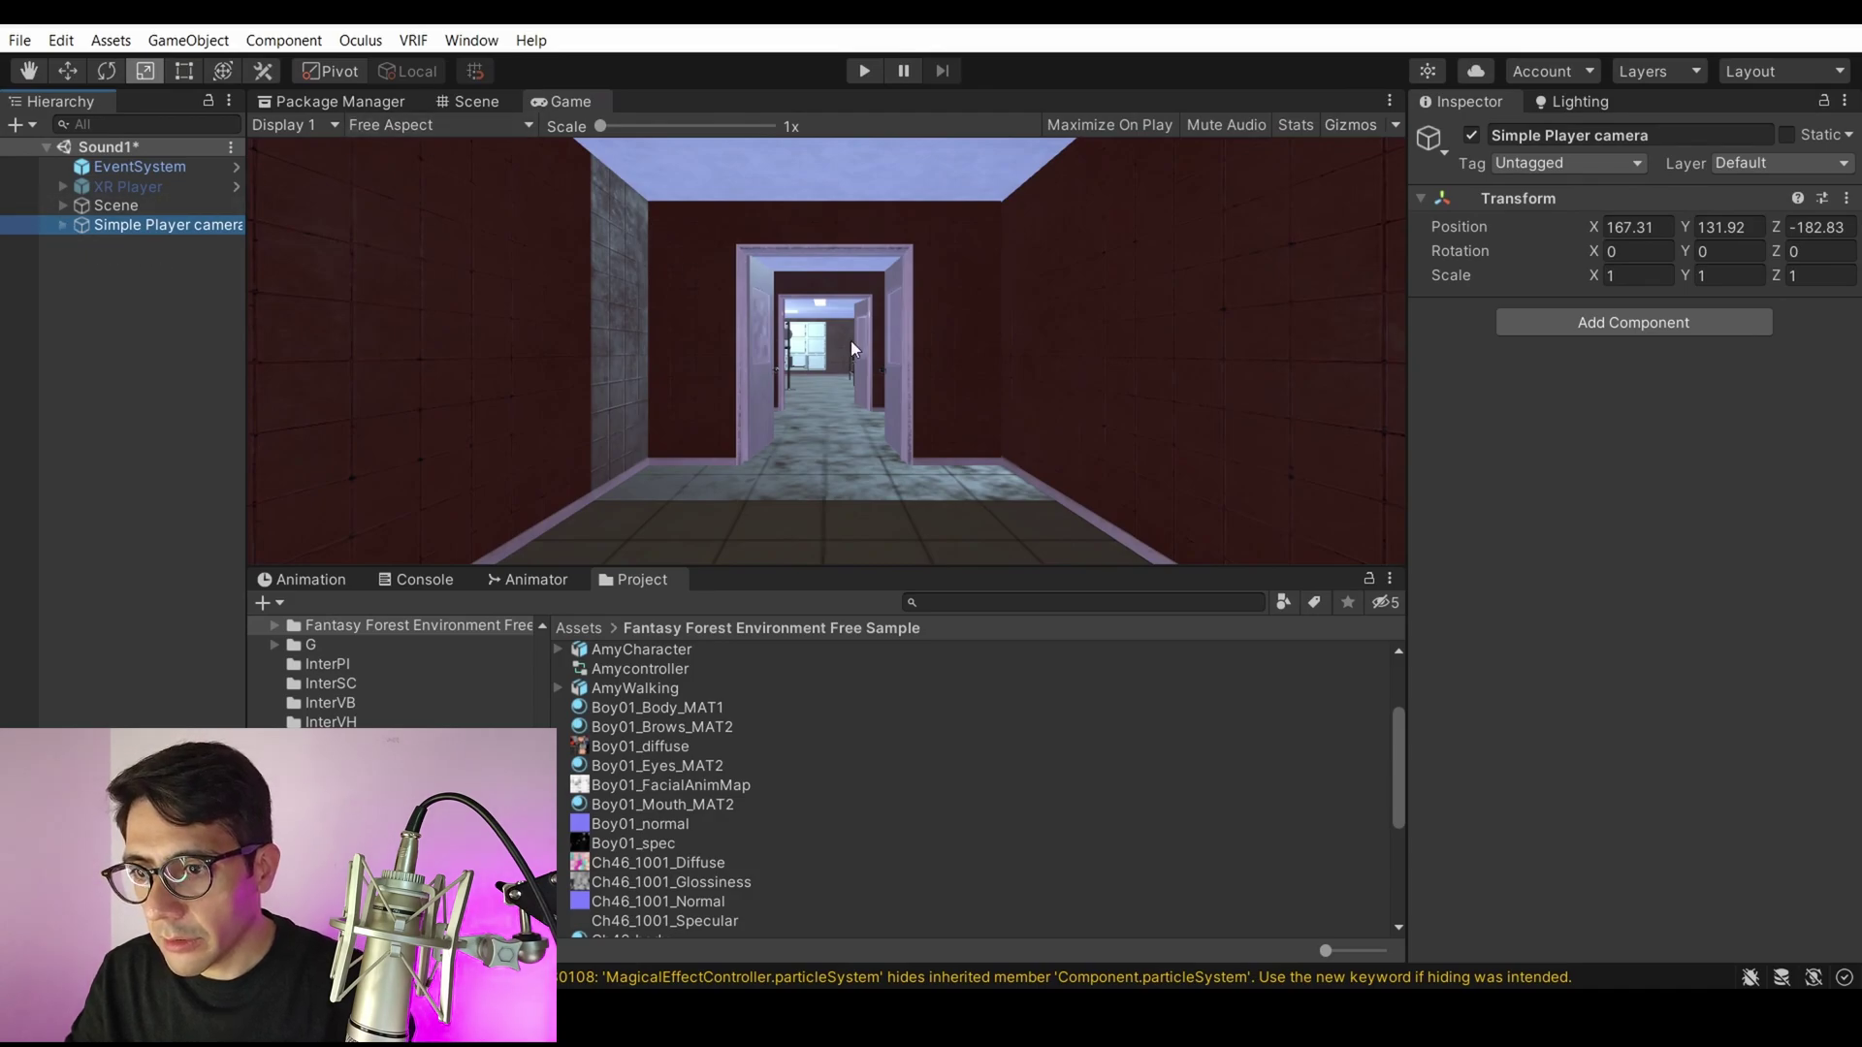
pyautogui.click(469, 100)
# Pan, zoom and orbit the Scene view to frame the morgue room.
pyautogui.moveTo(801, 219); pyautogui.dragTo(911, 414, button='middle')
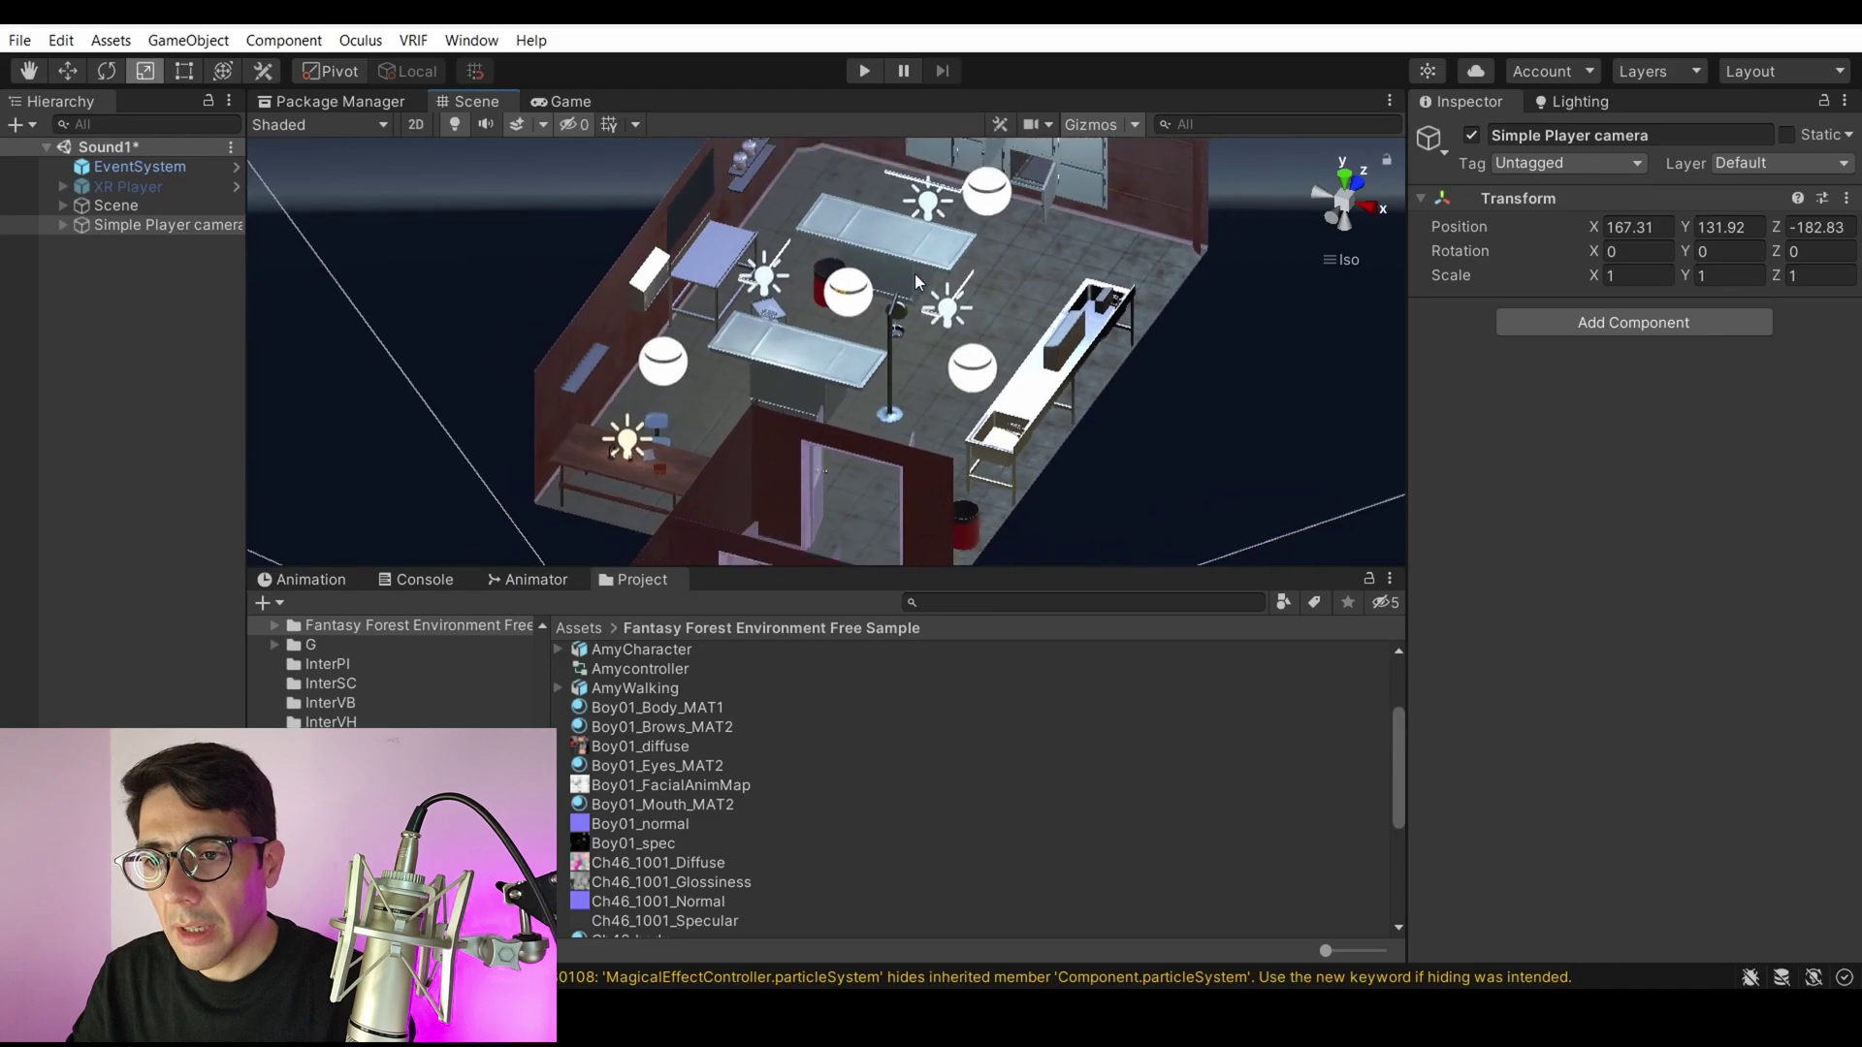
pyautogui.moveTo(913, 233); pyautogui.dragTo(840, 328, button='middle')
pyautogui.scroll(3, 970, 345)
pyautogui.scroll(-6, 841, 328)
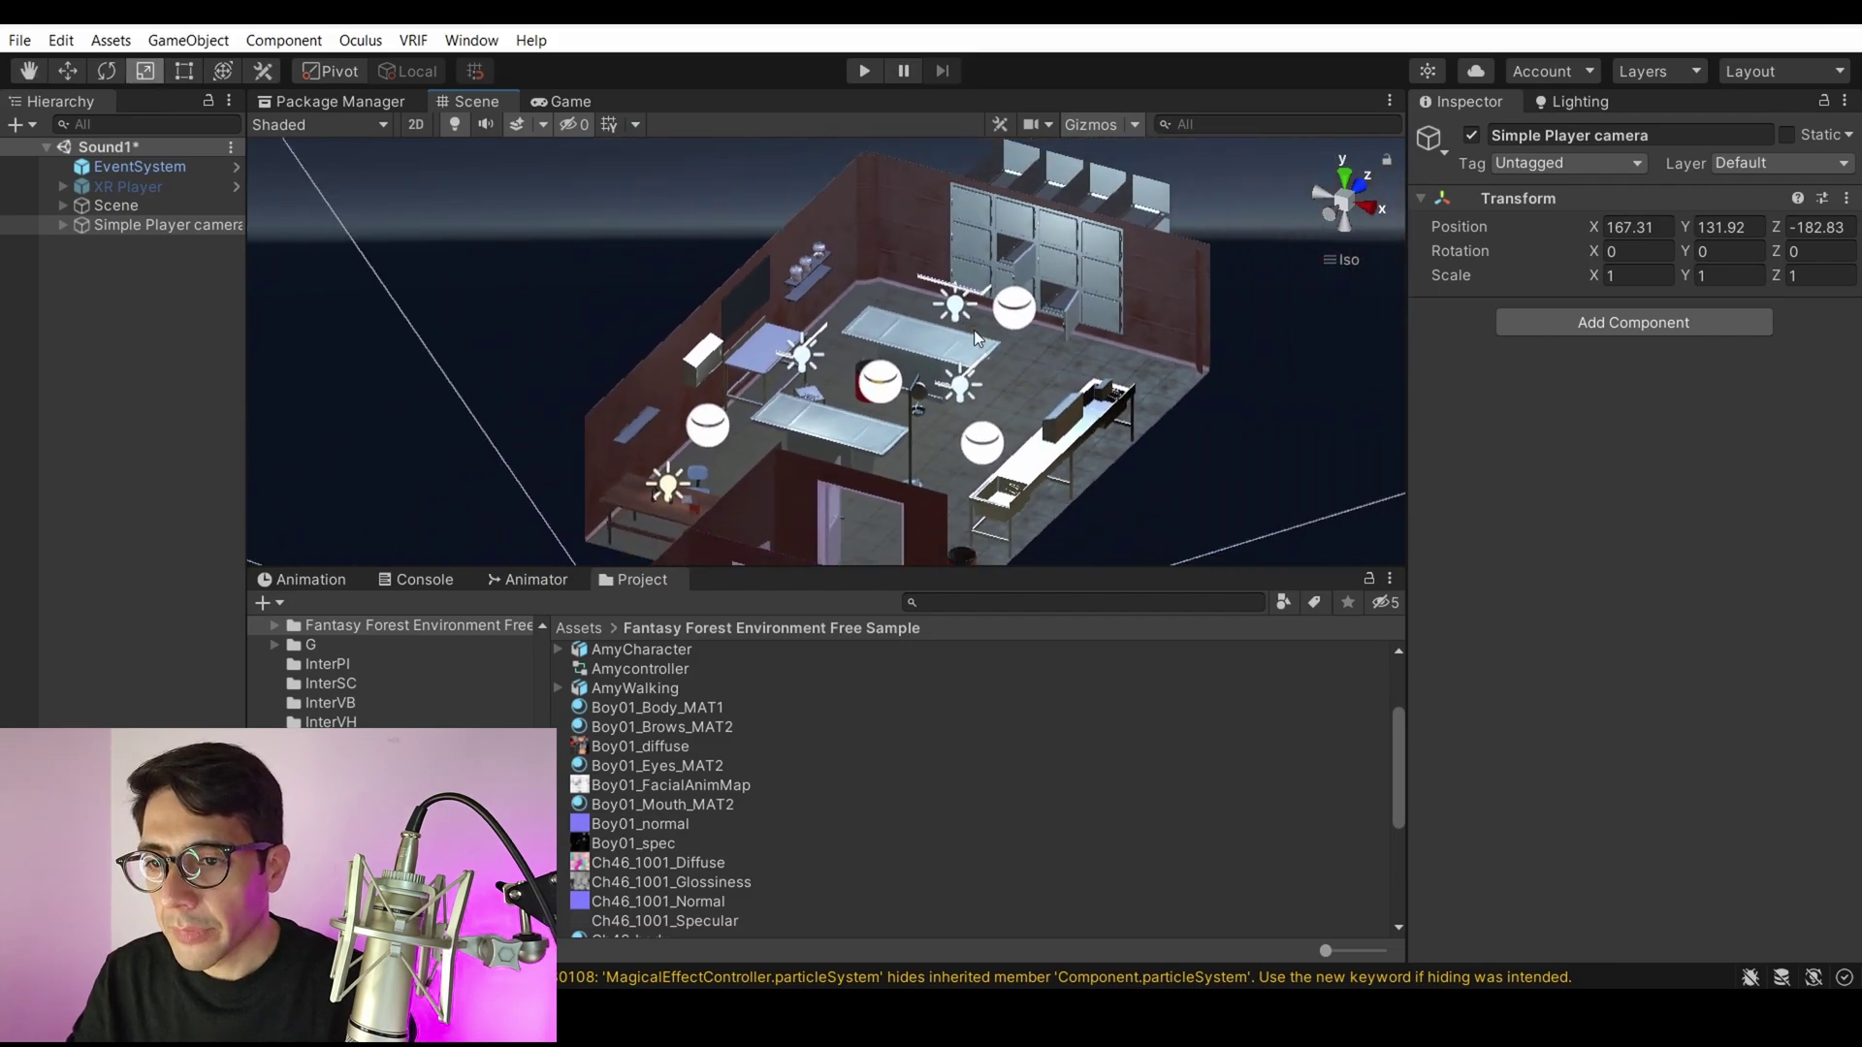
pyautogui.keyDown('alt'); pyautogui.moveTo(841, 328); pyautogui.dragTo(980, 291); pyautogui.keyUp('alt')
pyautogui.scroll(4, 923, 344)
pyautogui.moveTo(981, 291); pyautogui.dragTo(853, 391, button='middle')
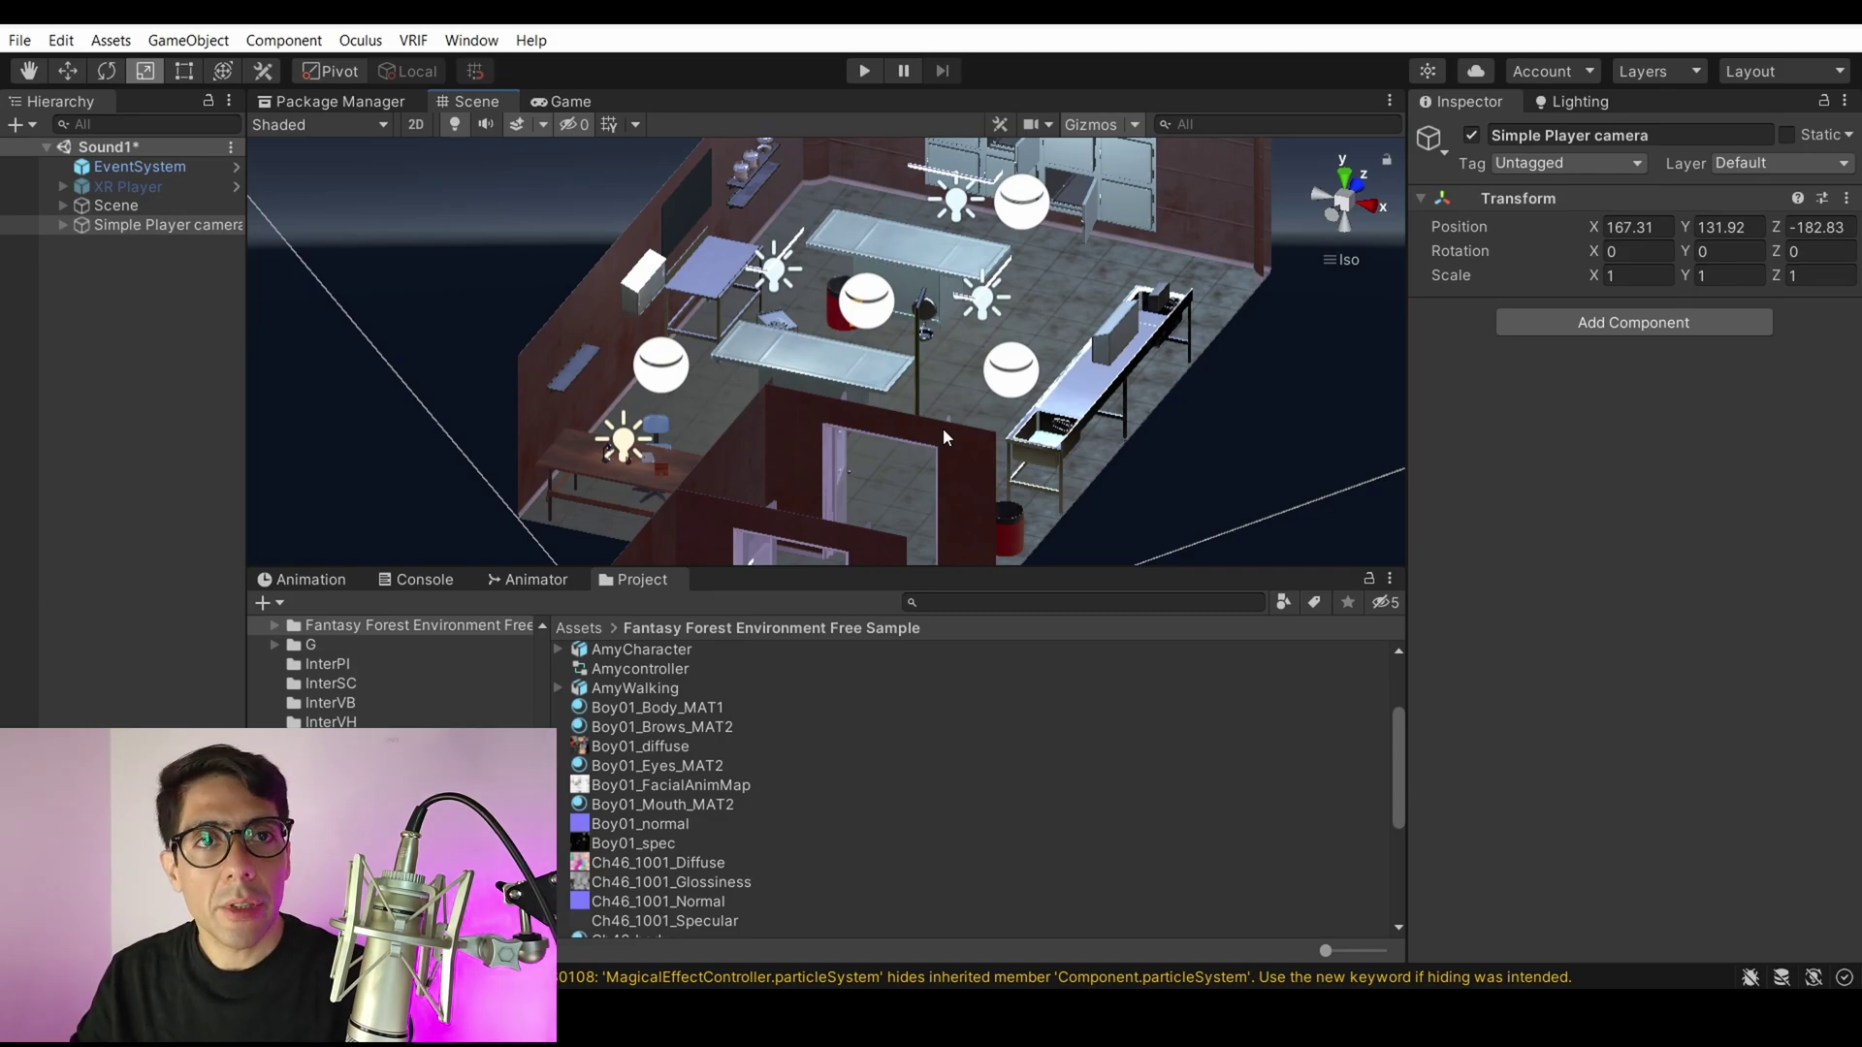
pyautogui.moveTo(945, 428); pyautogui.dragTo(1018, 197, button='middle')
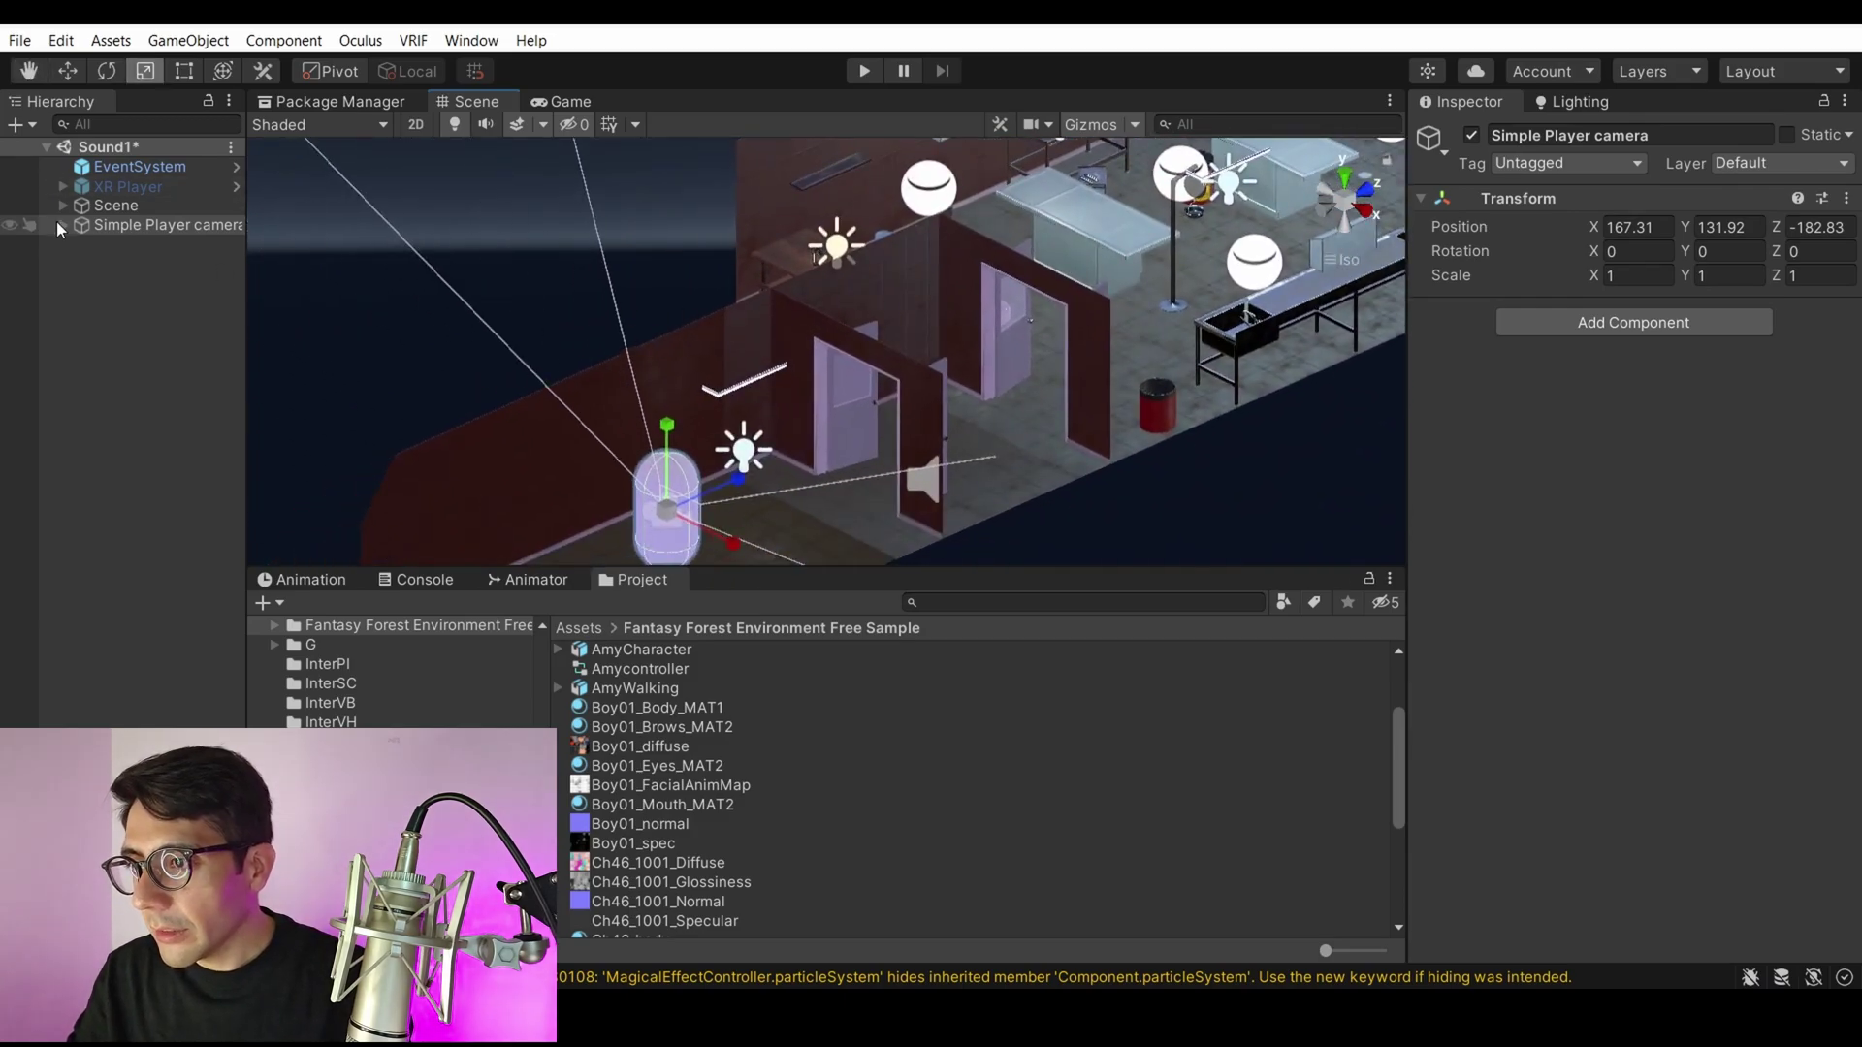
# Expand the Simple Player camera rig in the Hierarchy to list its Camera and Capsule children.
pyautogui.click(62, 206)
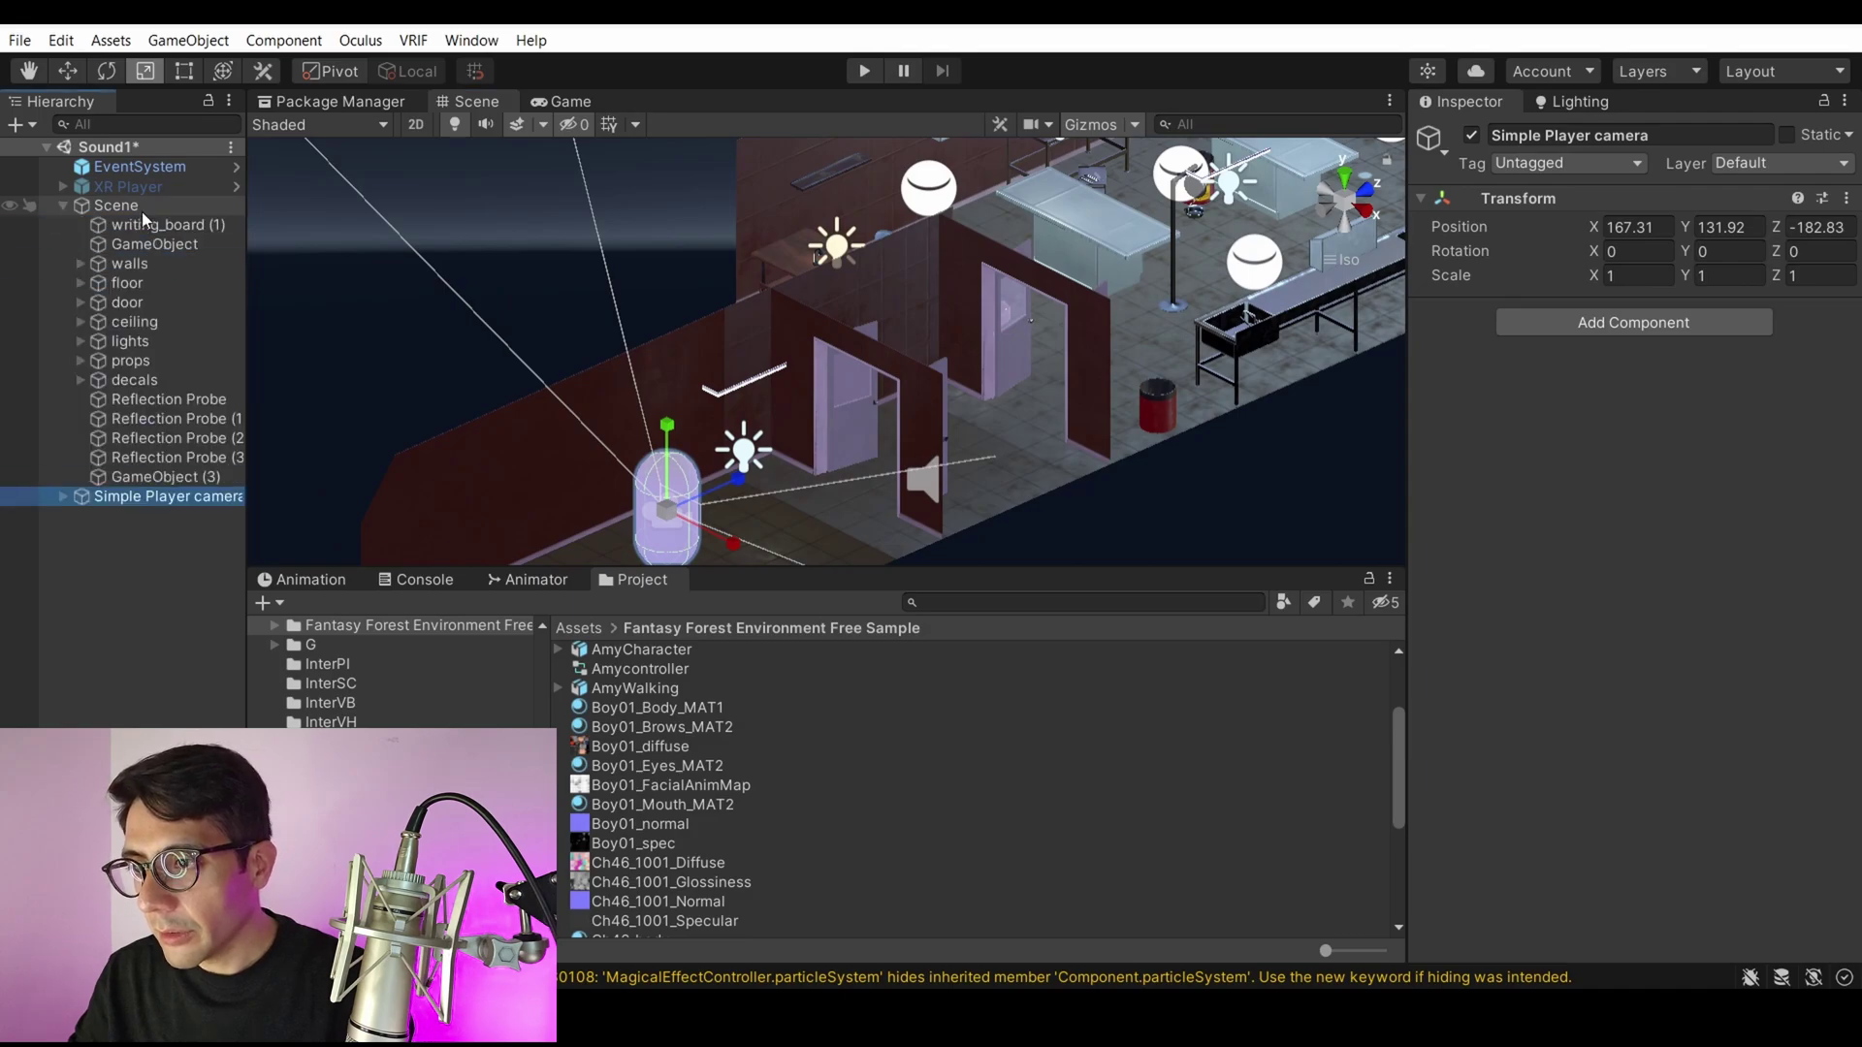
pyautogui.click(62, 205)
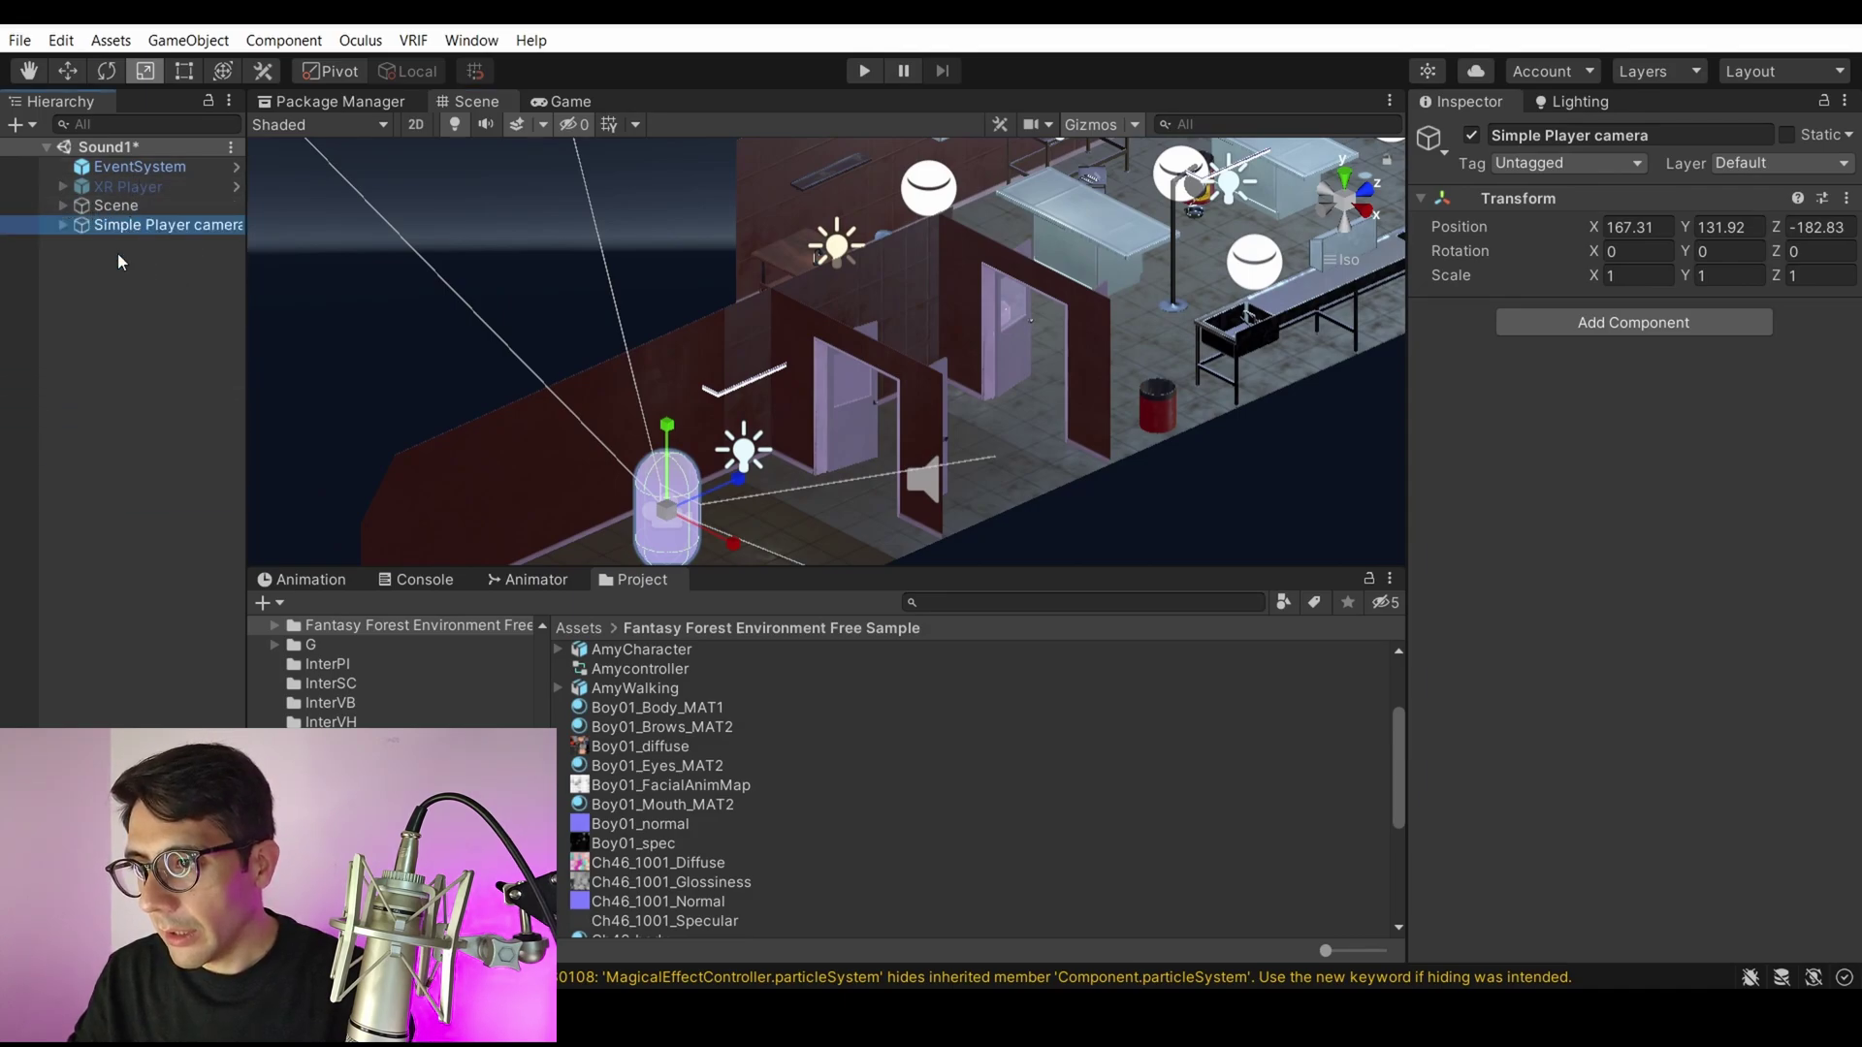
pyautogui.click(136, 184)
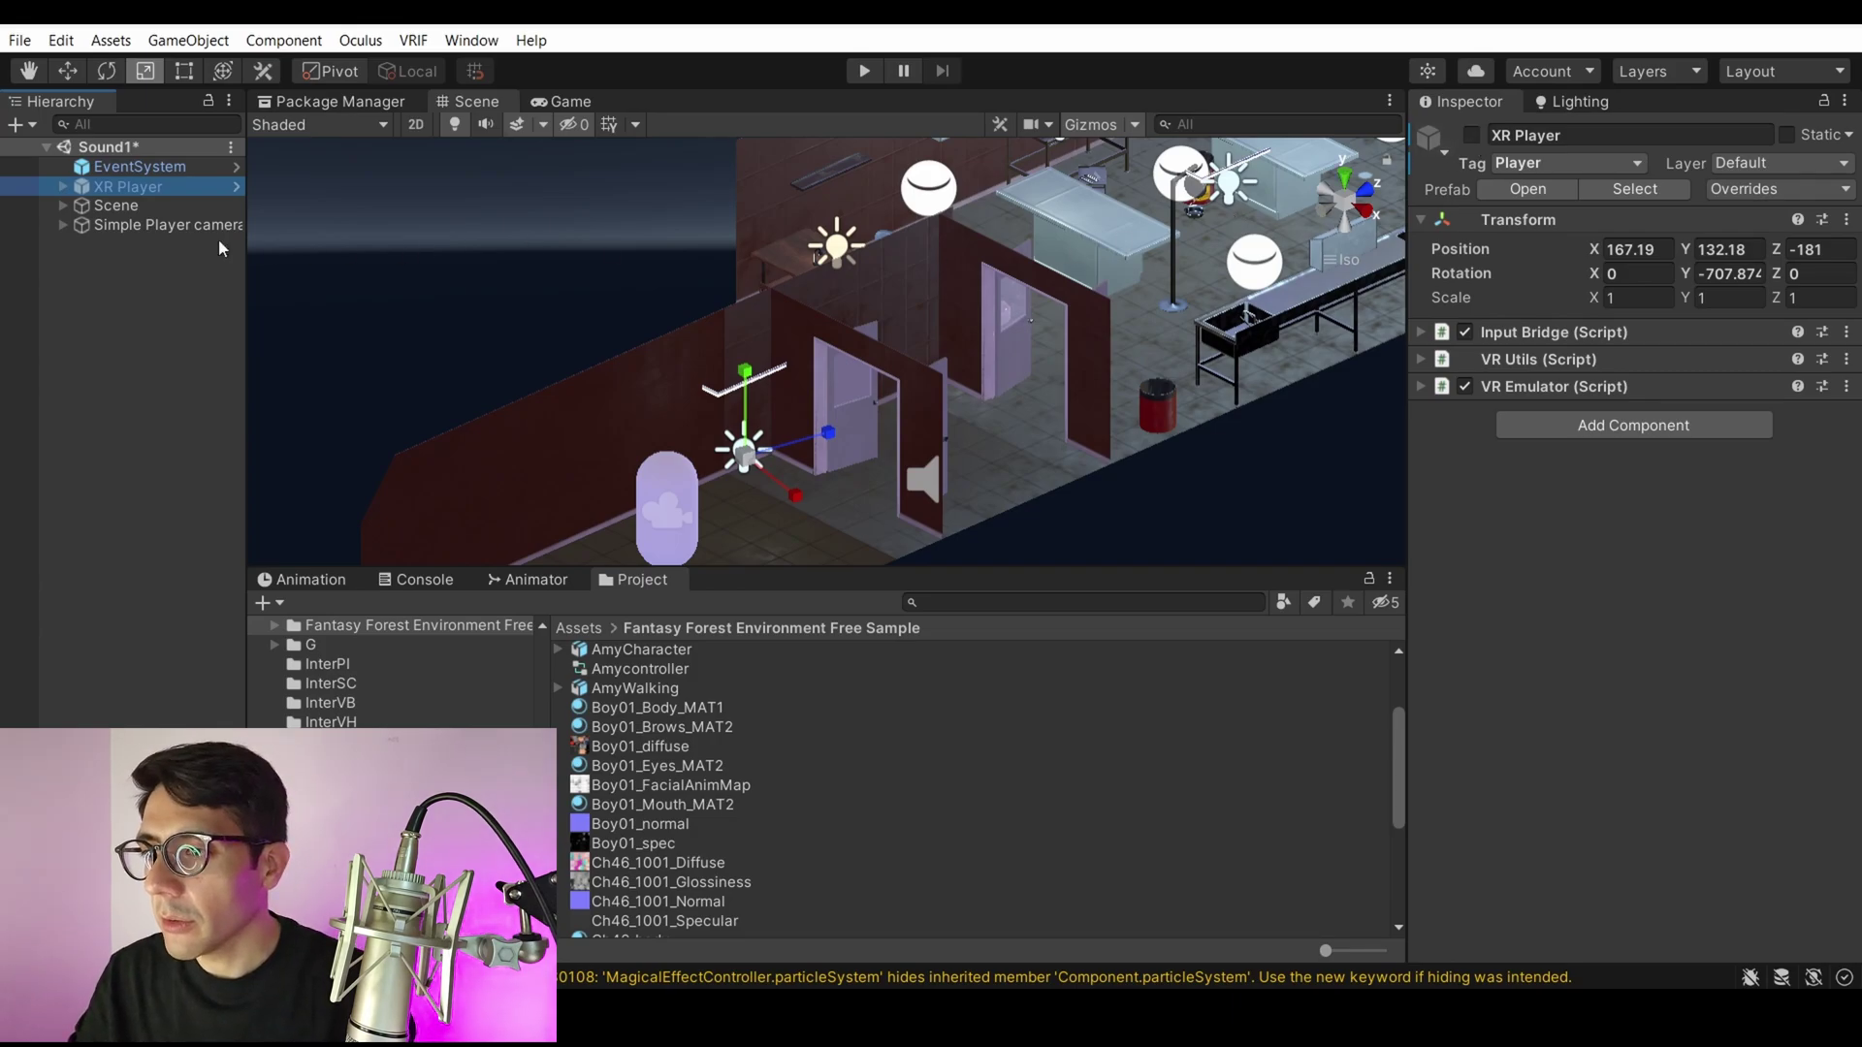
pyautogui.click(60, 229)
pyautogui.click(62, 226)
pyautogui.click(137, 226)
pyautogui.click(62, 225)
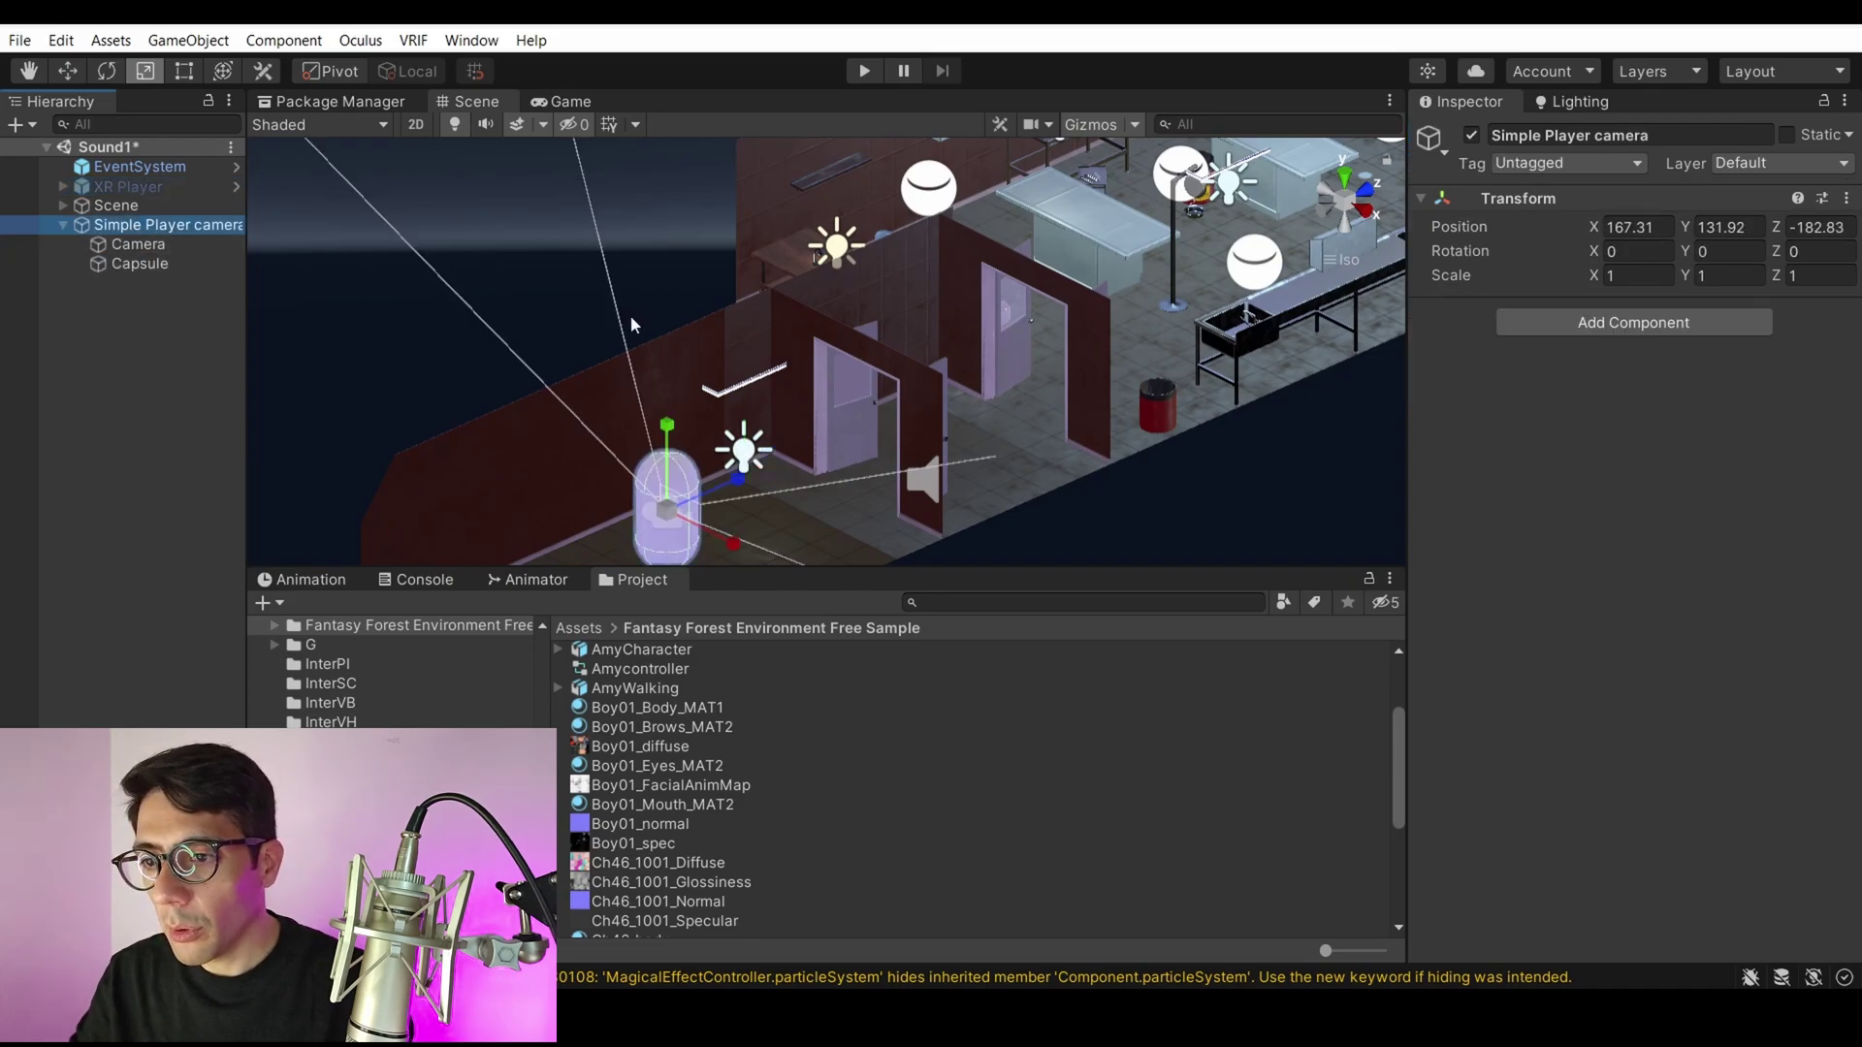
pyautogui.scroll(3, 683, 329)
pyautogui.moveTo(747, 323); pyautogui.dragTo(992, 219, button='middle')
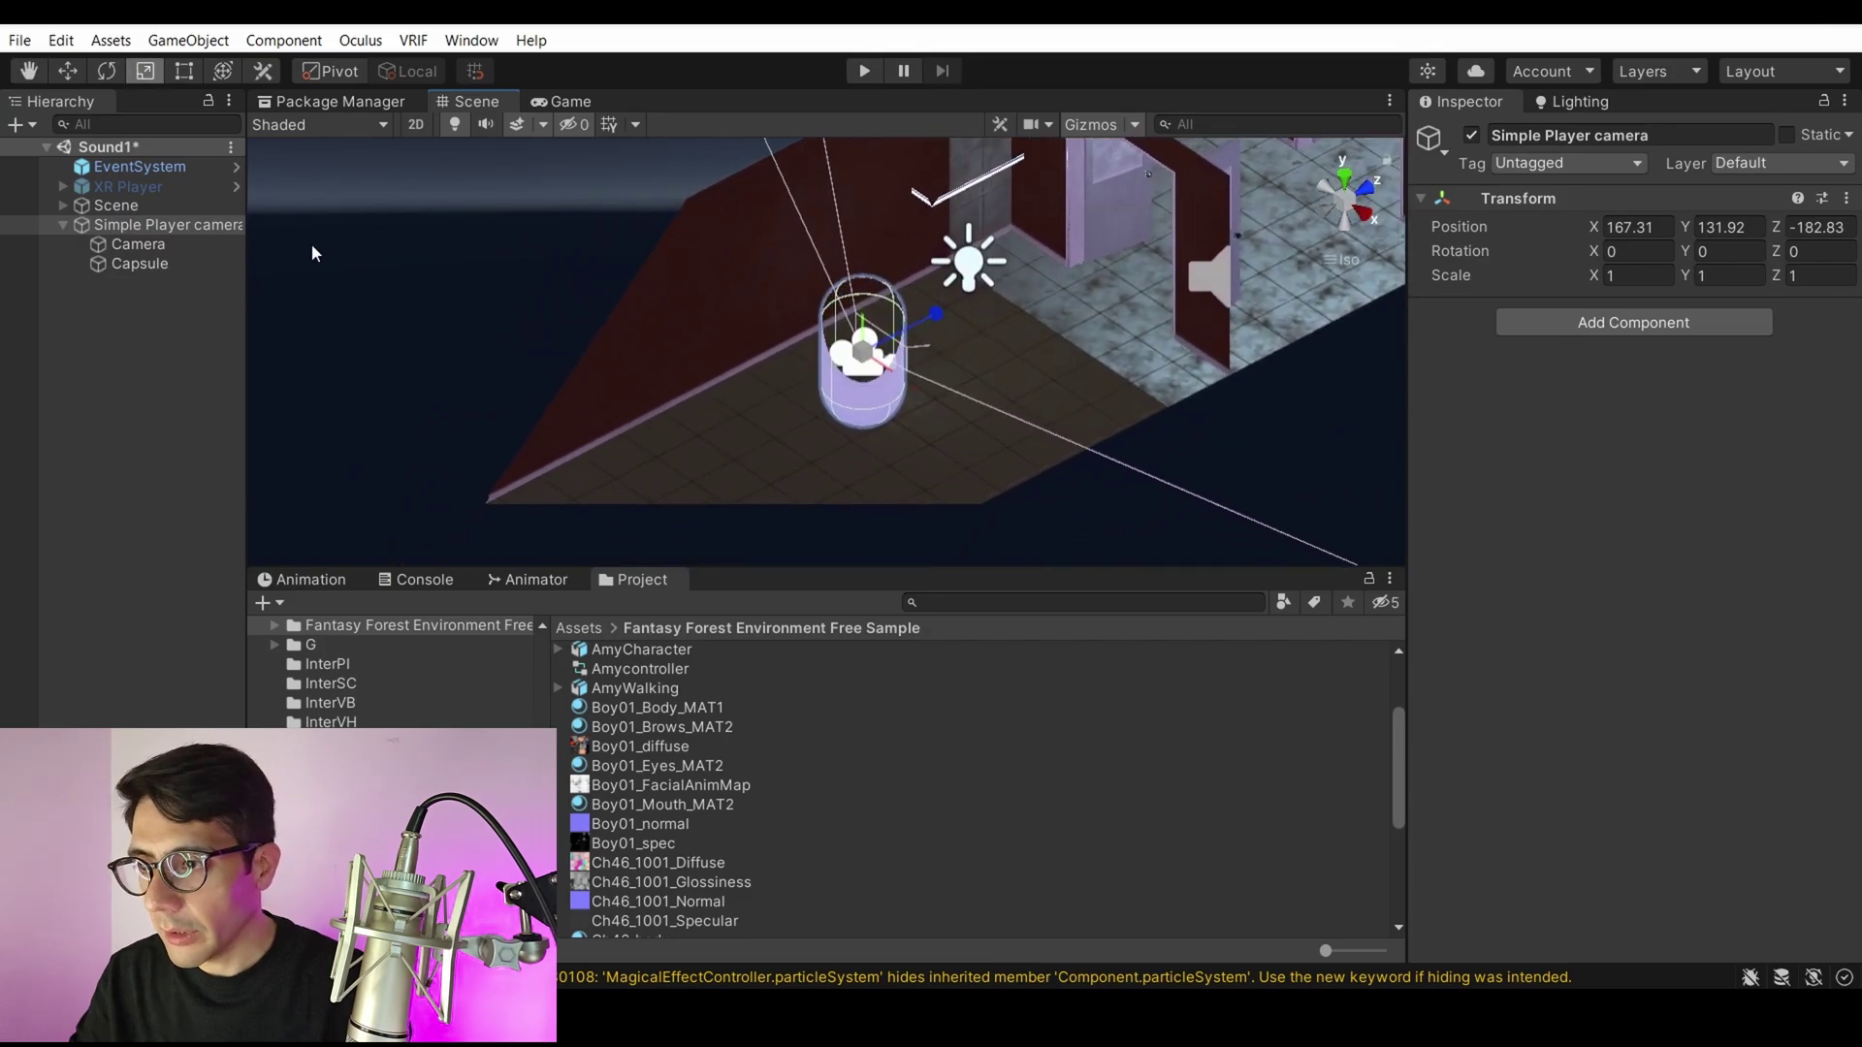
# Inspect the Camera and the Capsule with its Capsule Collider, framing the capsule in the Scene view.
pyautogui.click(154, 226)
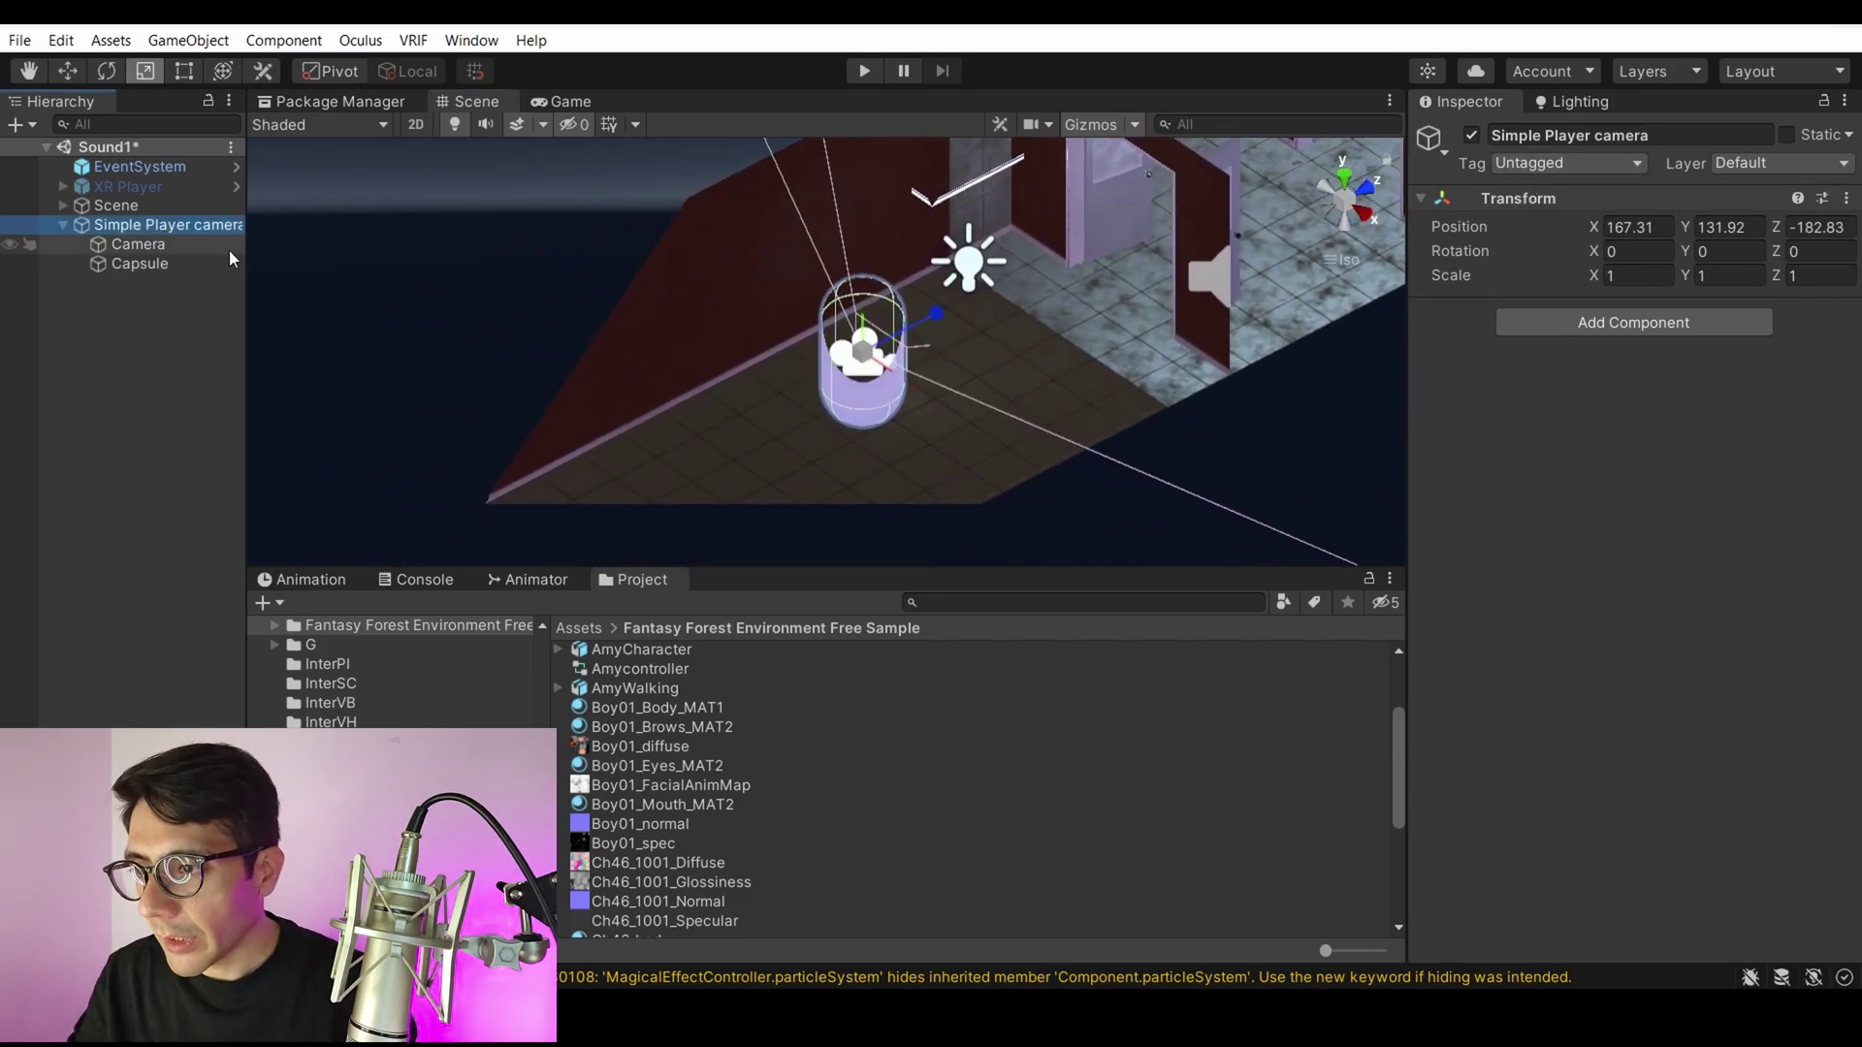
pyautogui.click(131, 245)
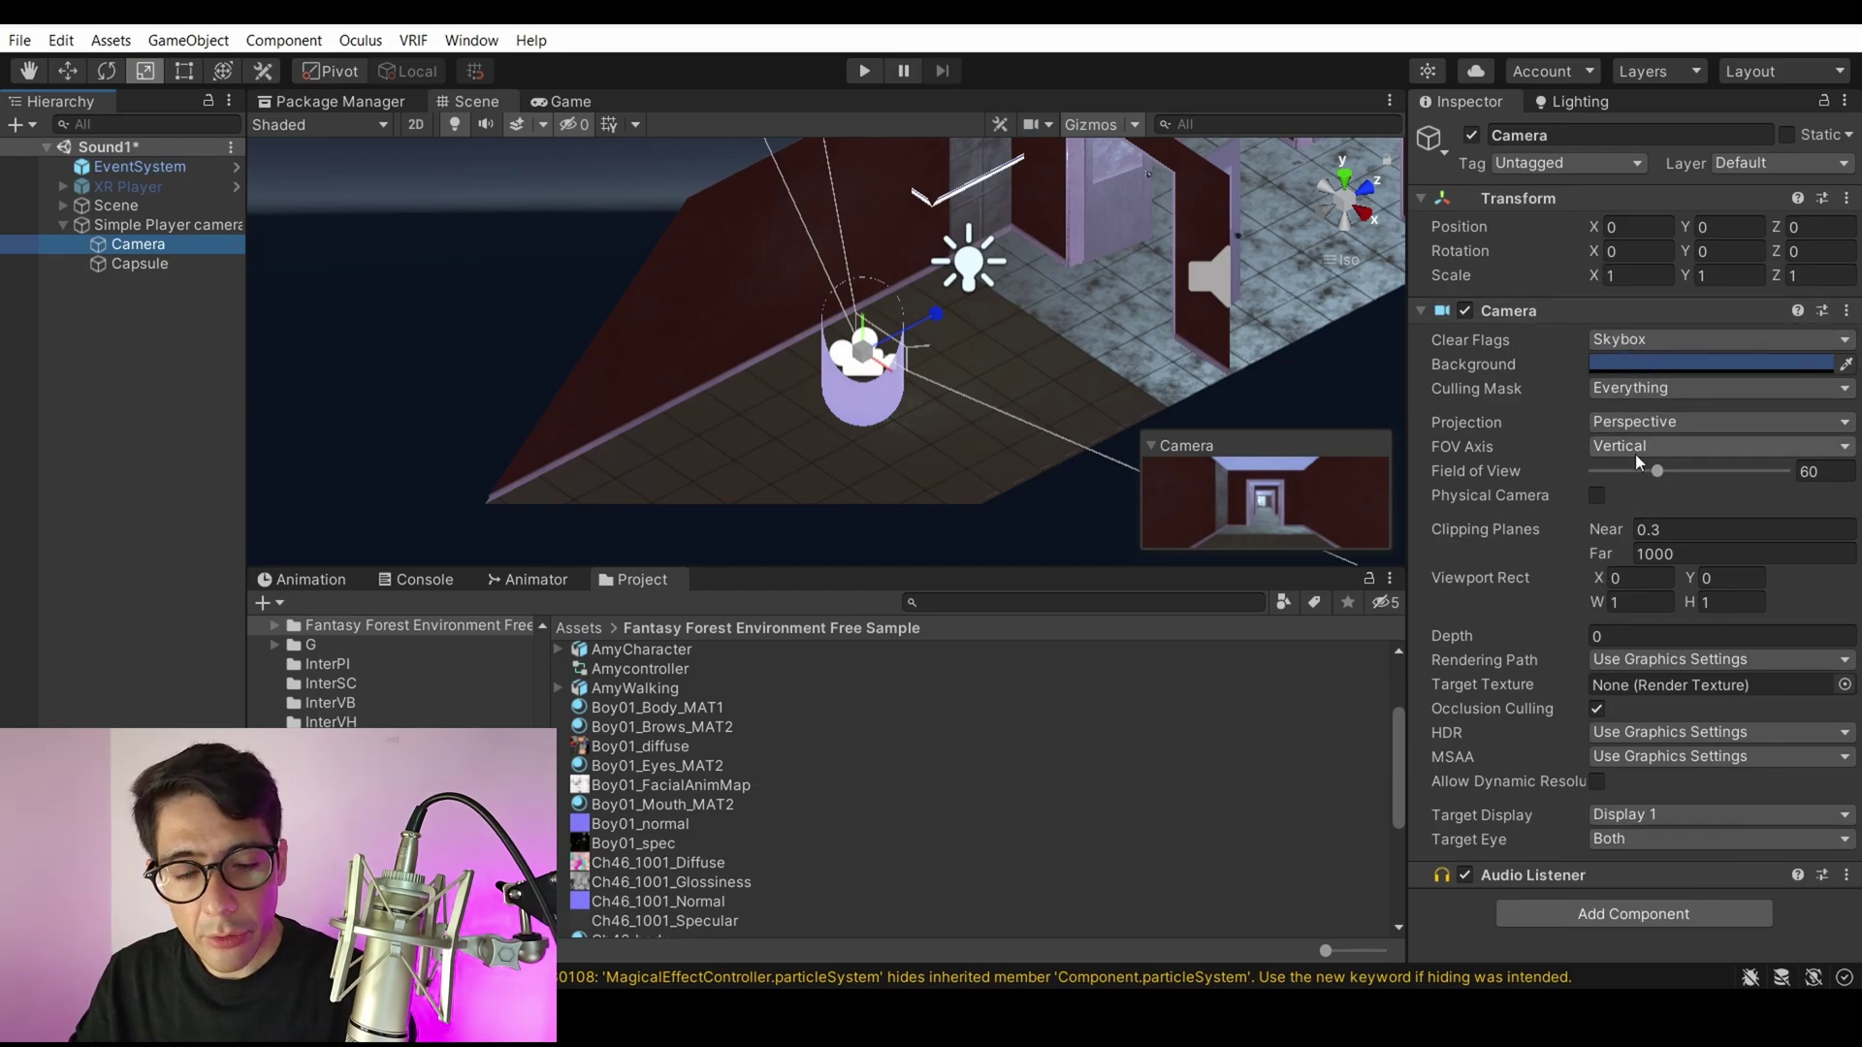
pyautogui.click(134, 268)
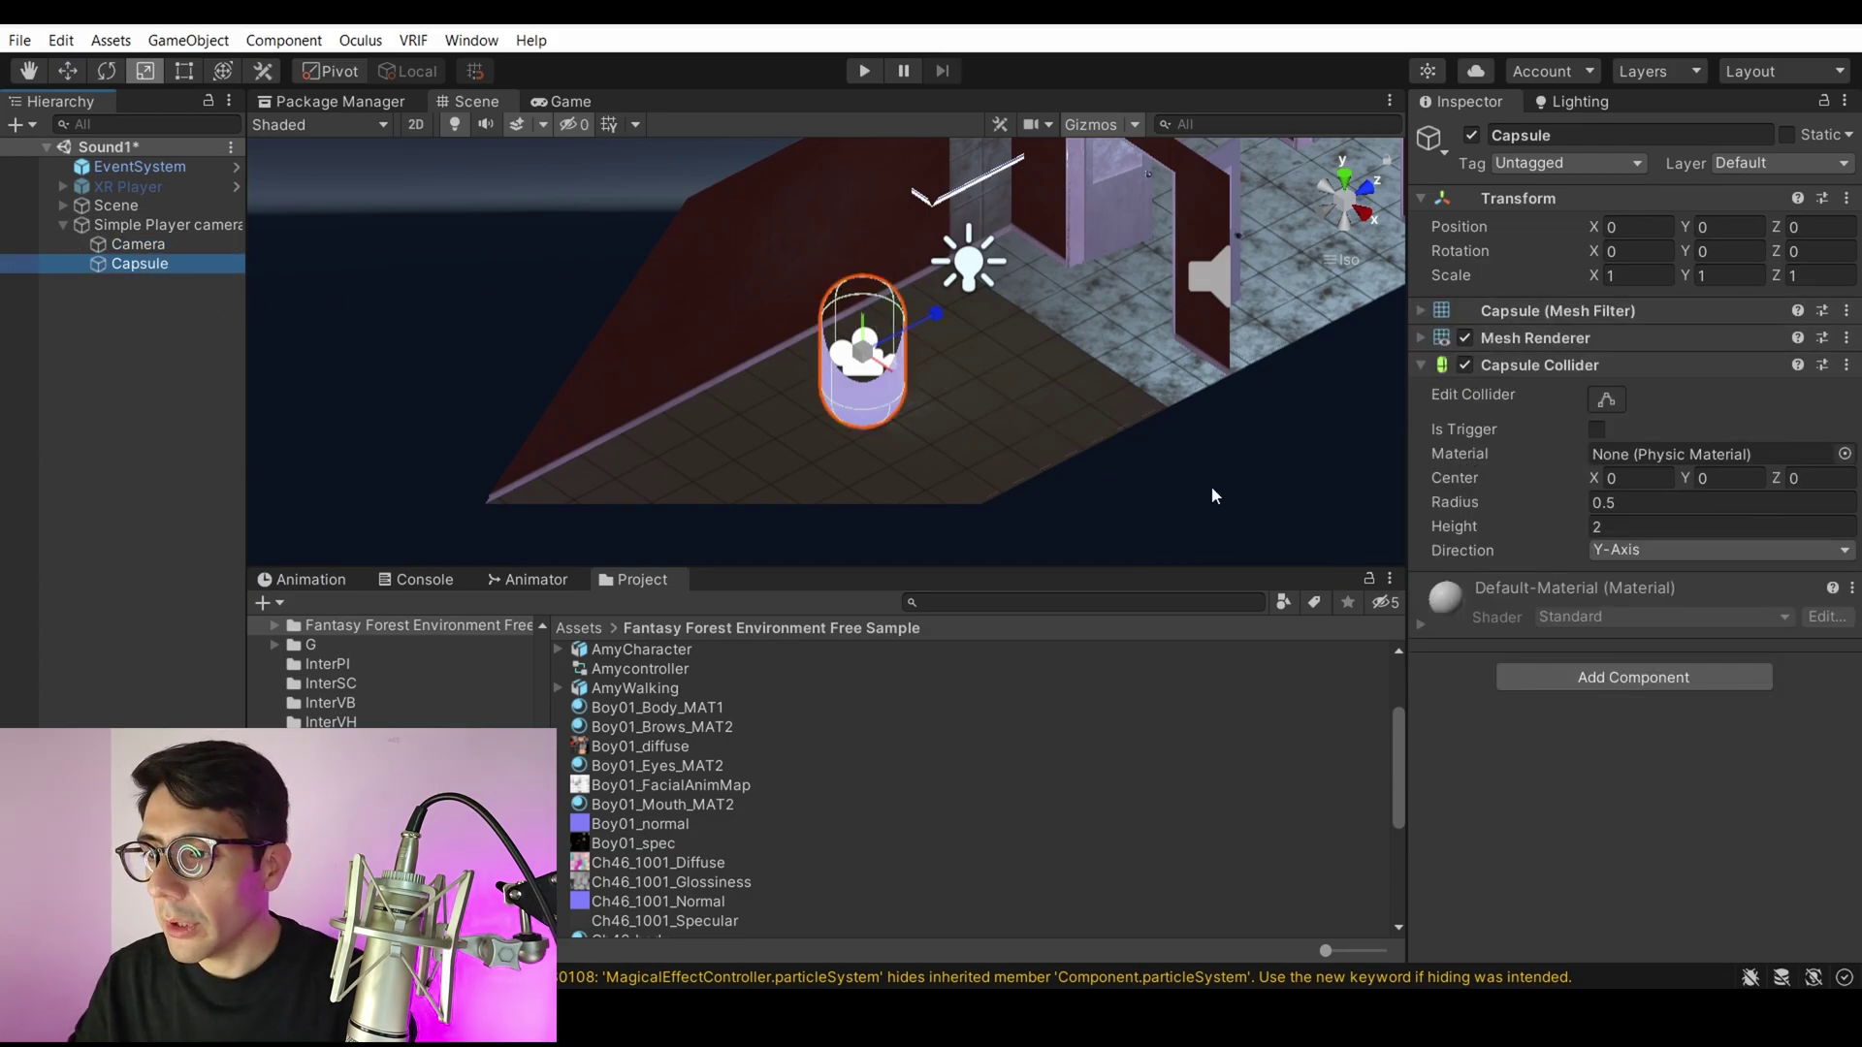
pyautogui.scroll(3, 960, 310)
pyautogui.scroll(-3, 961, 310)
pyautogui.moveTo(955, 308)
pyautogui.mouseDown(button='middle')
pyautogui.moveTo(995, 307)
pyautogui.moveTo(933, 311)
pyautogui.mouseUp(button='middle')
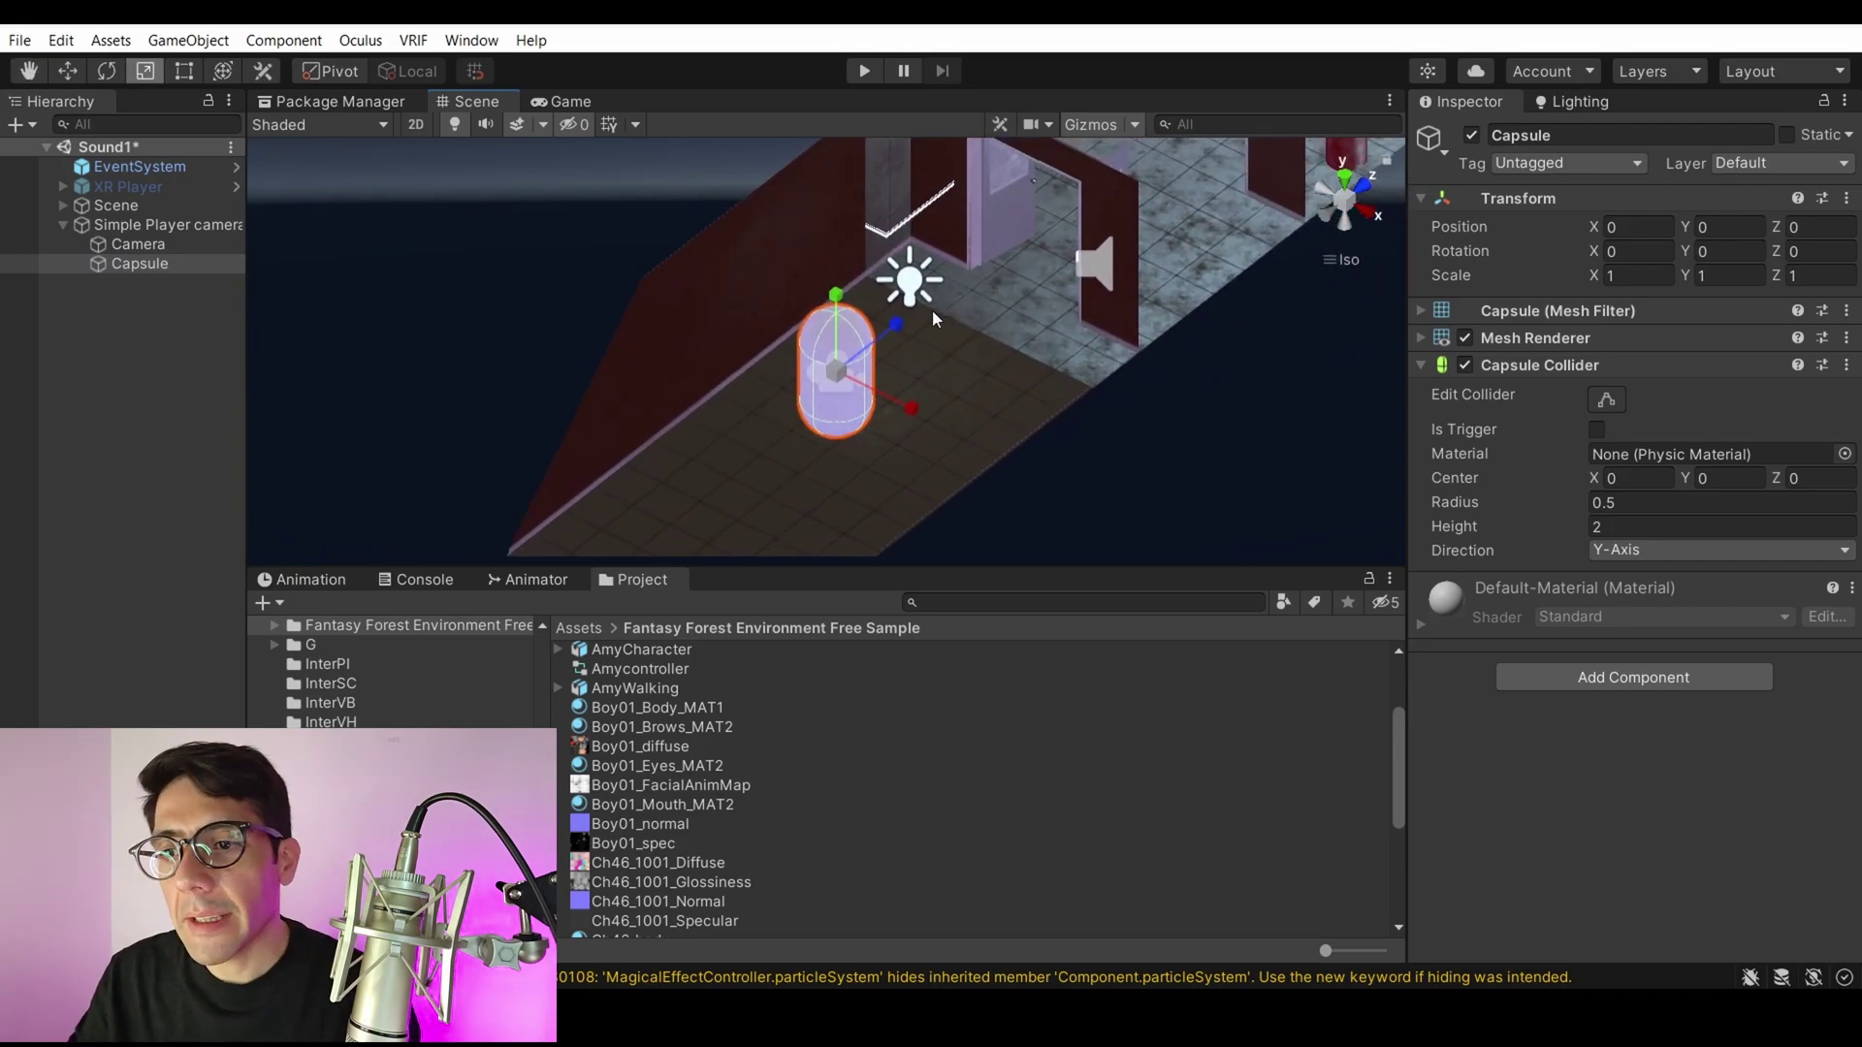
pyautogui.keyDown('alt'); pyautogui.moveTo(933, 311); pyautogui.dragTo(884, 349); pyautogui.keyUp('alt')
pyautogui.moveTo(884, 349); pyautogui.dragTo(963, 283, button='middle')
pyautogui.scroll(2, 910, 302)
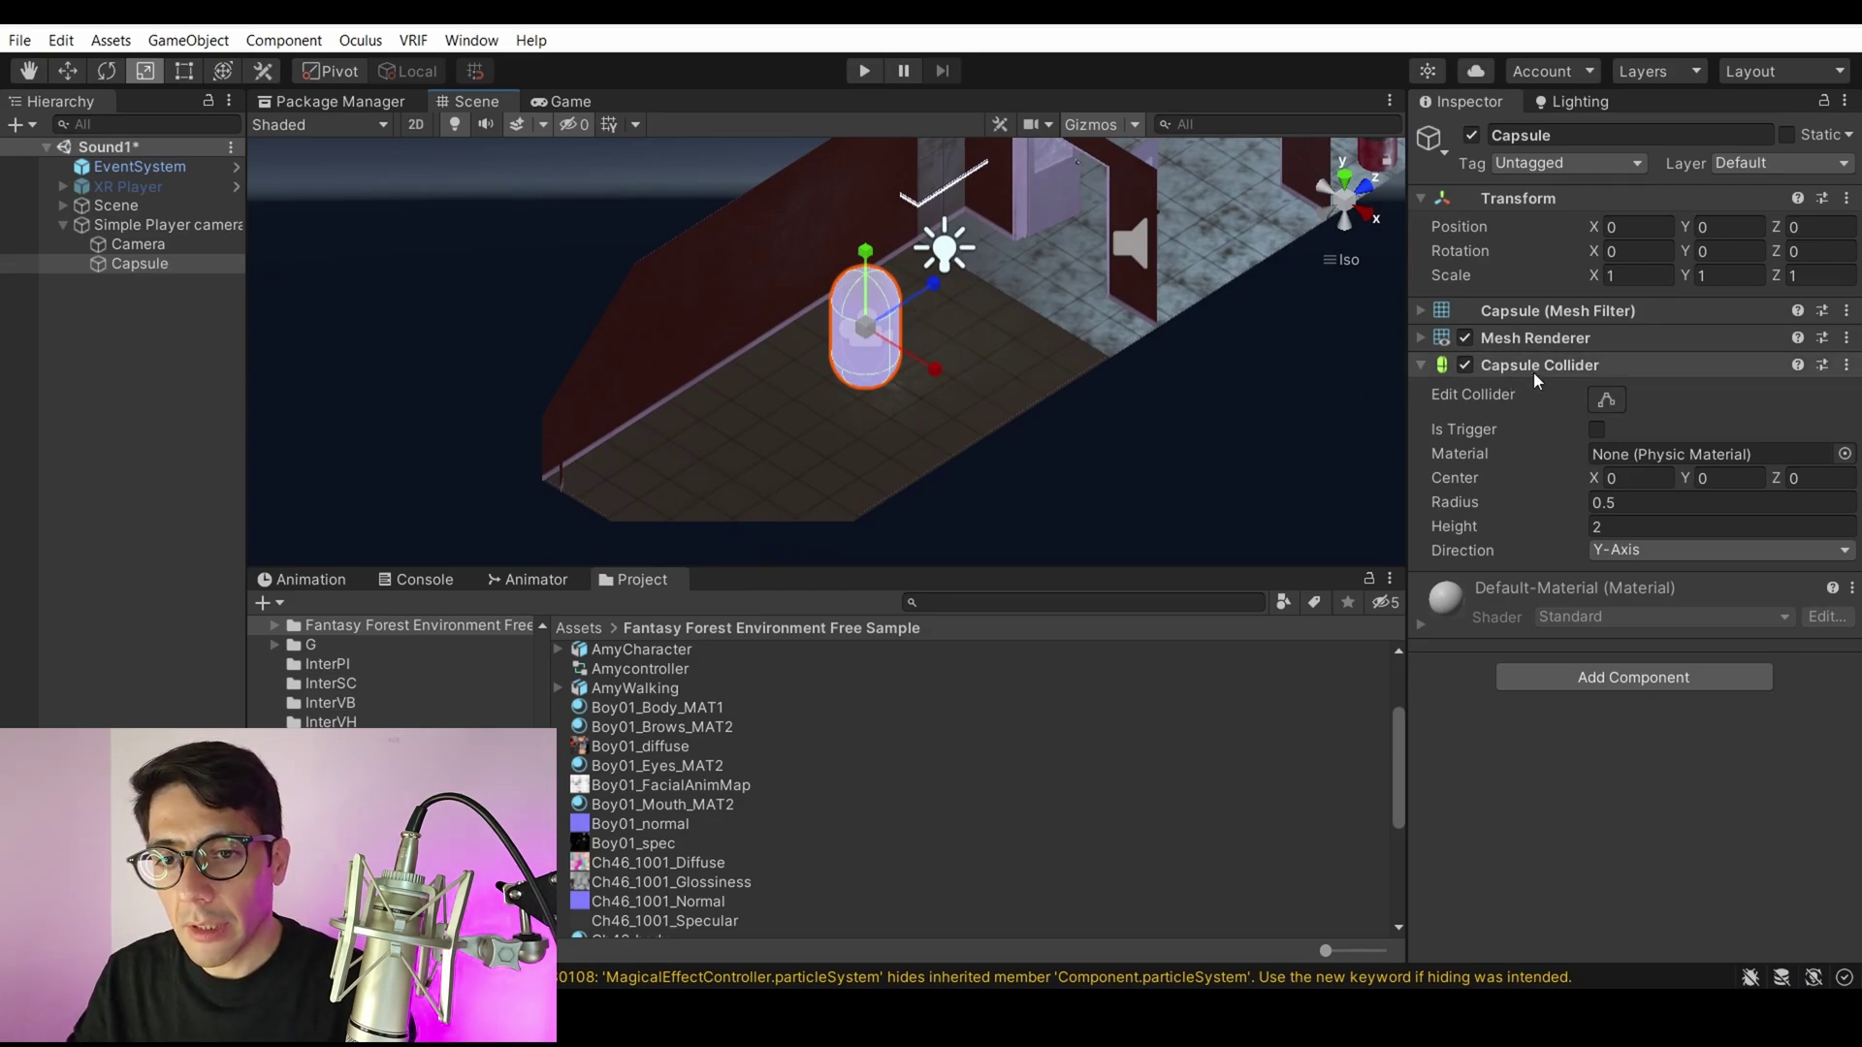
# Reselect the Camera, then the Simple Player camera parent at 167.31, 131.92, -182.83.
pyautogui.click(143, 243)
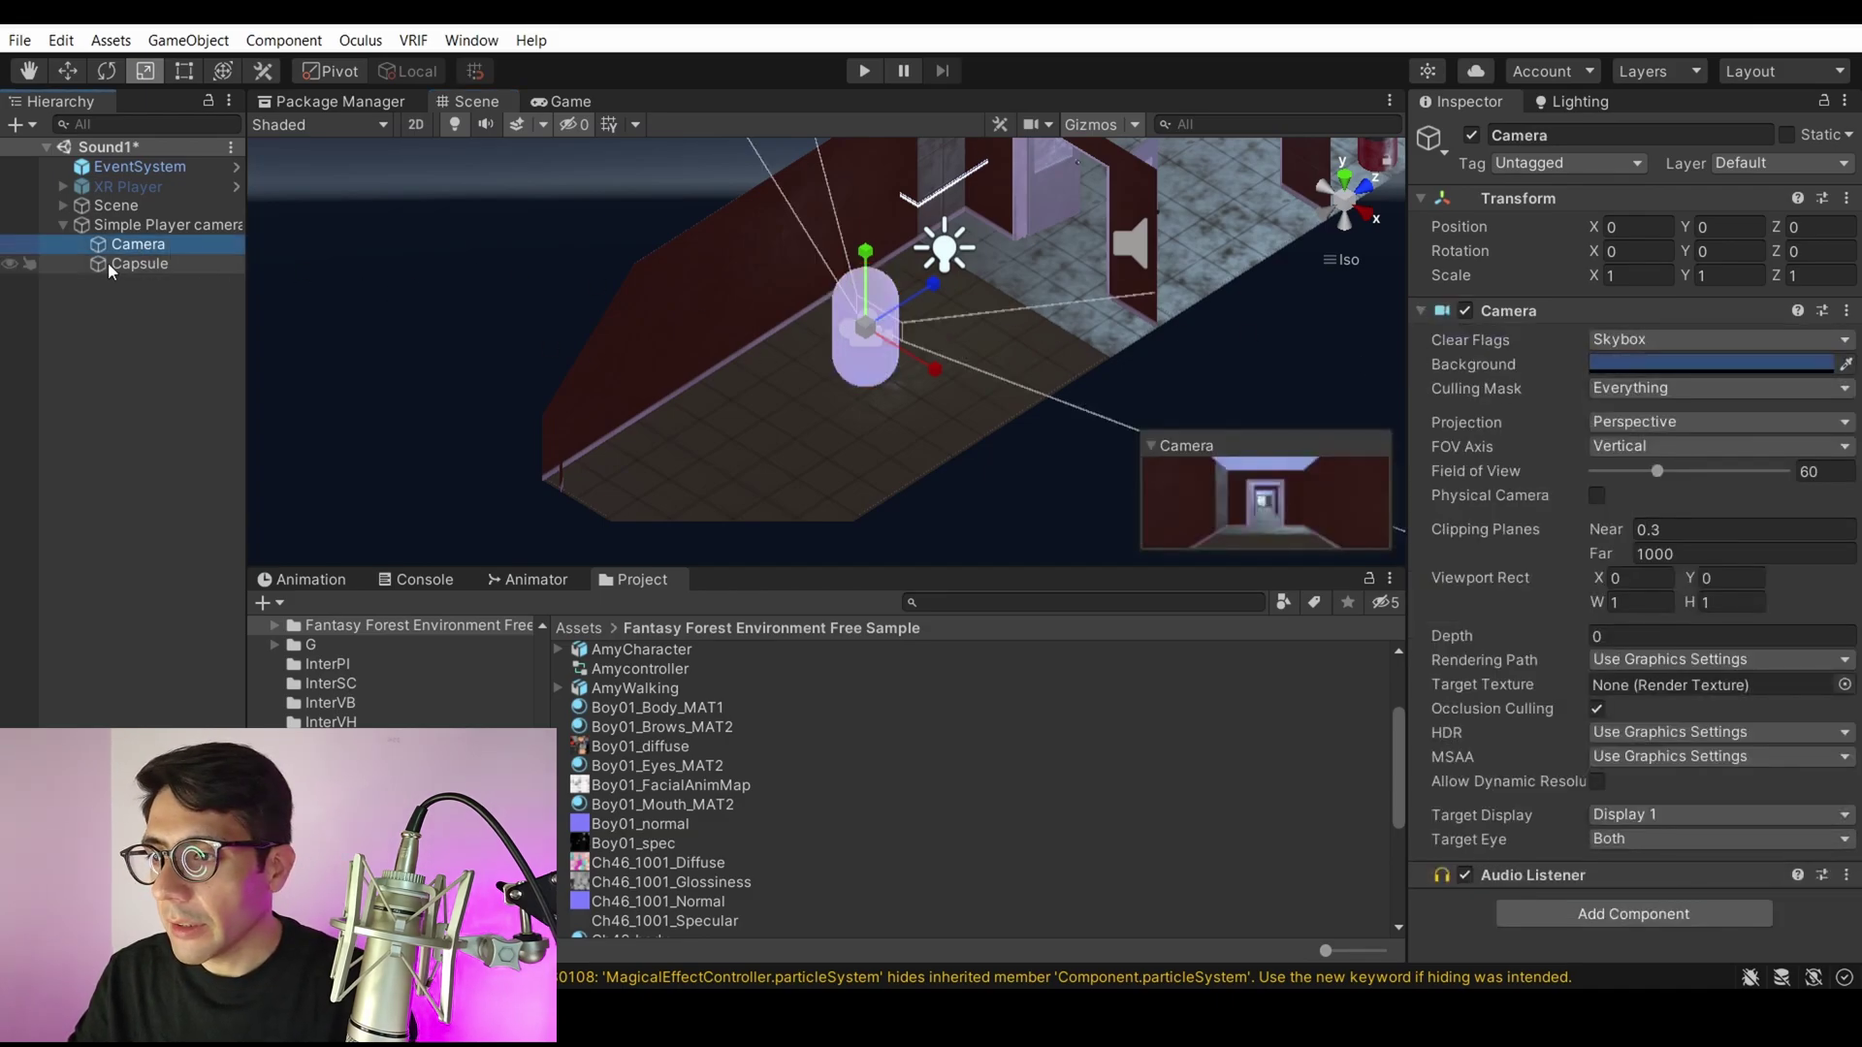
pyautogui.click(143, 225)
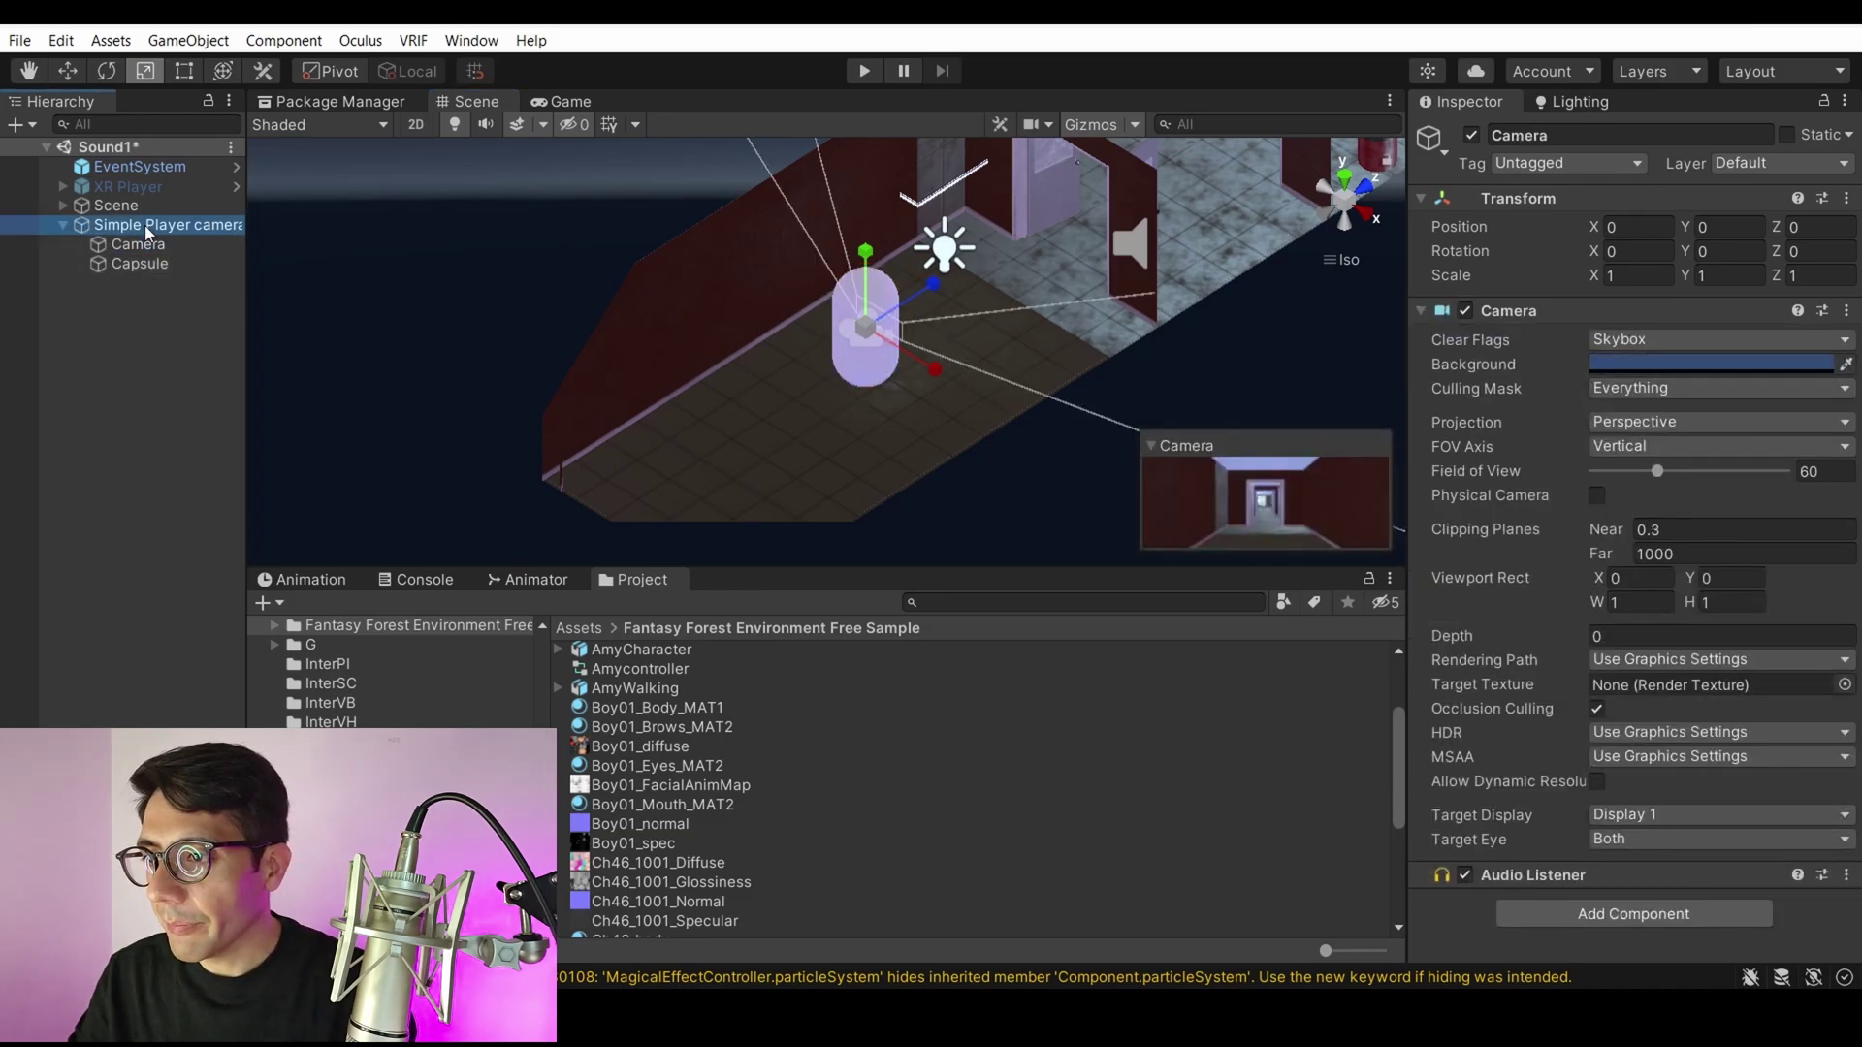
pyautogui.click(60, 224)
pyautogui.click(61, 224)
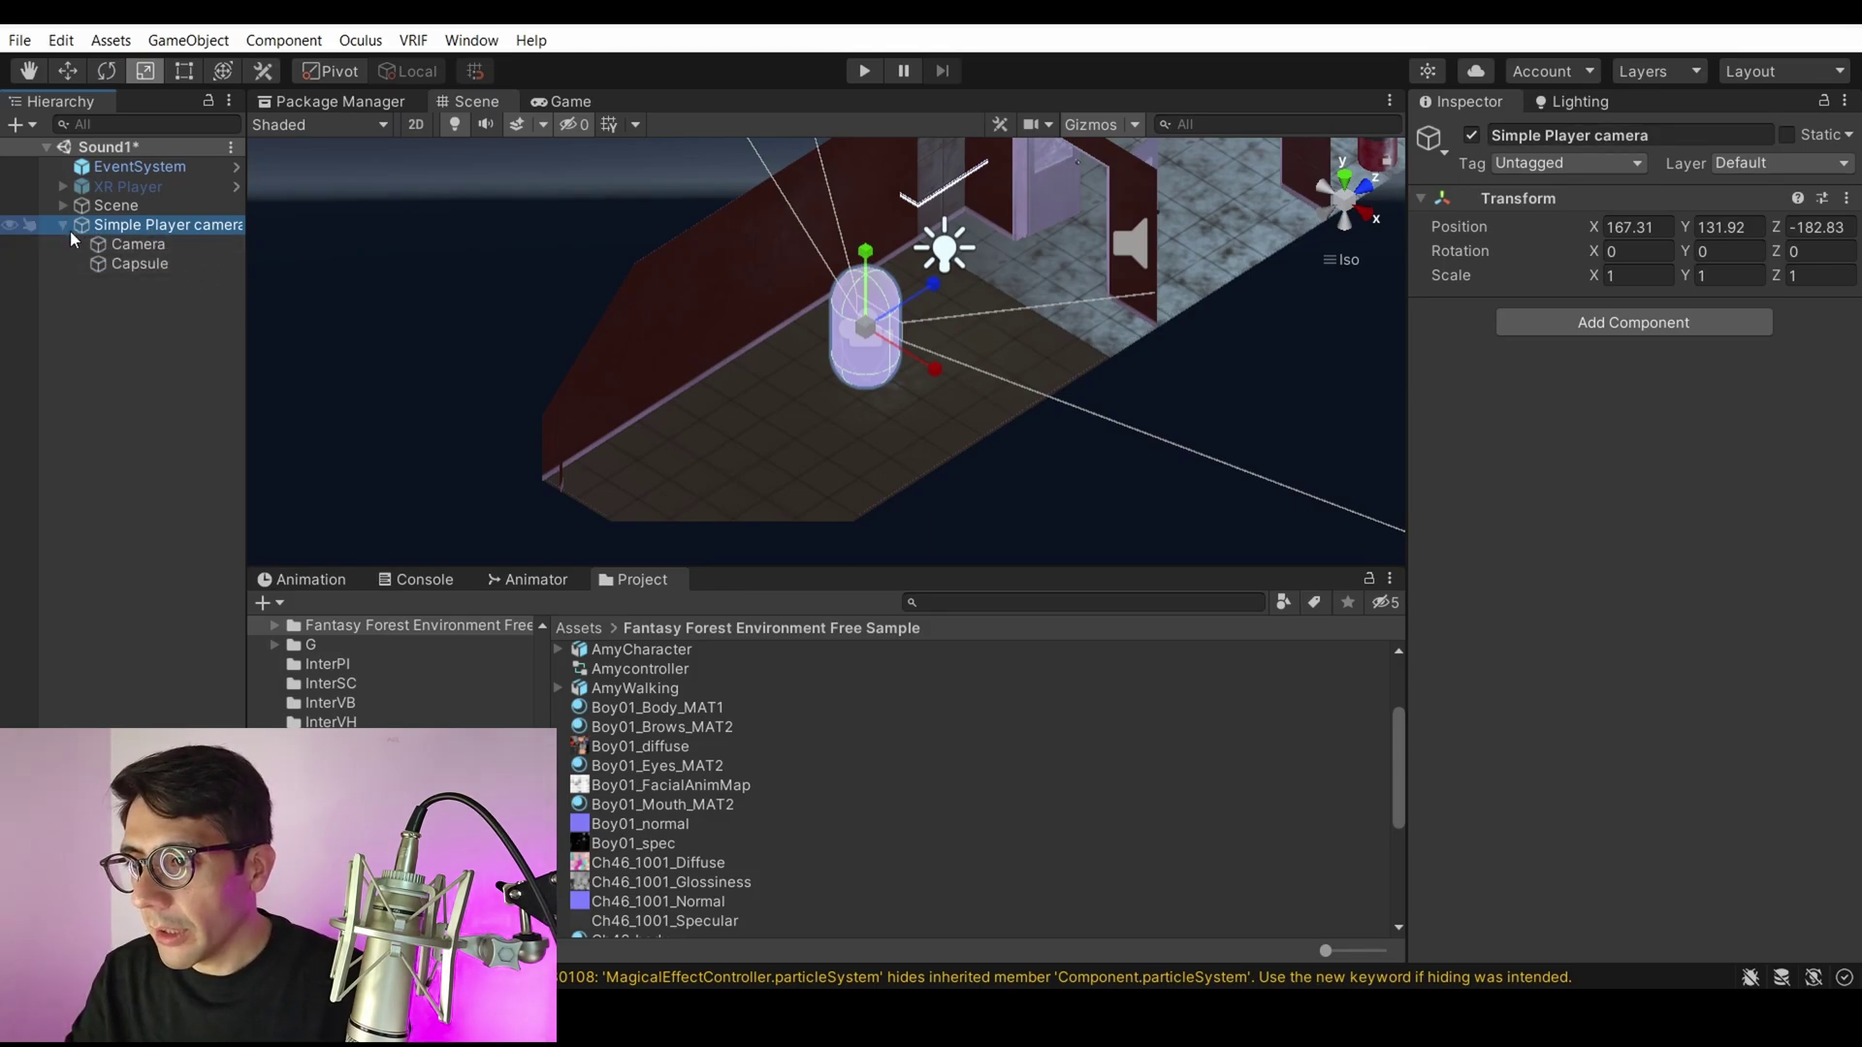
# Move the Simple Player camera rig to Z -169.06 and rotate it to Y -92.701.
pyautogui.moveTo(970, 320)
pyautogui.keyDown('alt'); pyautogui.mouseDown()
pyautogui.moveTo(1016, 315)
pyautogui.moveTo(963, 325)
pyautogui.mouseUp(); pyautogui.keyUp('alt')
pyautogui.press('r')
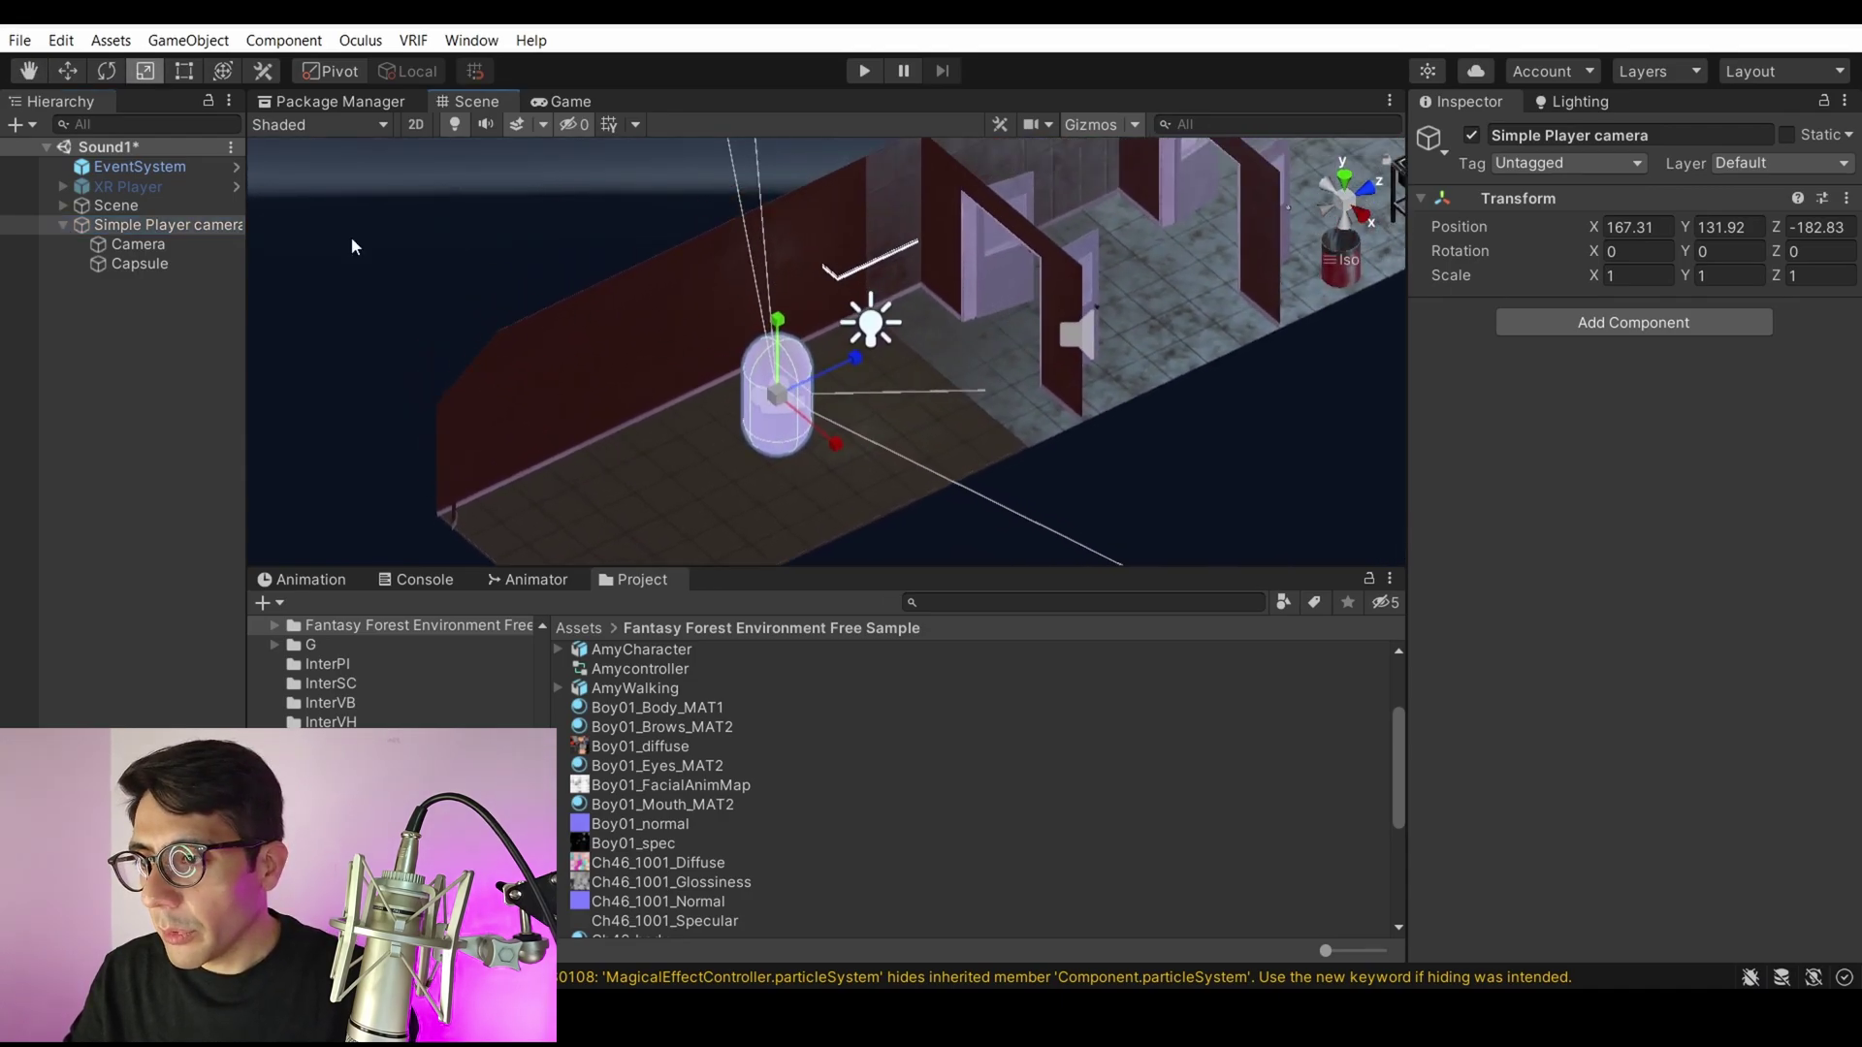
pyautogui.press('w')
pyautogui.moveTo(858, 357); pyautogui.dragTo(967, 282)
pyautogui.moveTo(967, 281); pyautogui.dragTo(653, 300, button='middle')
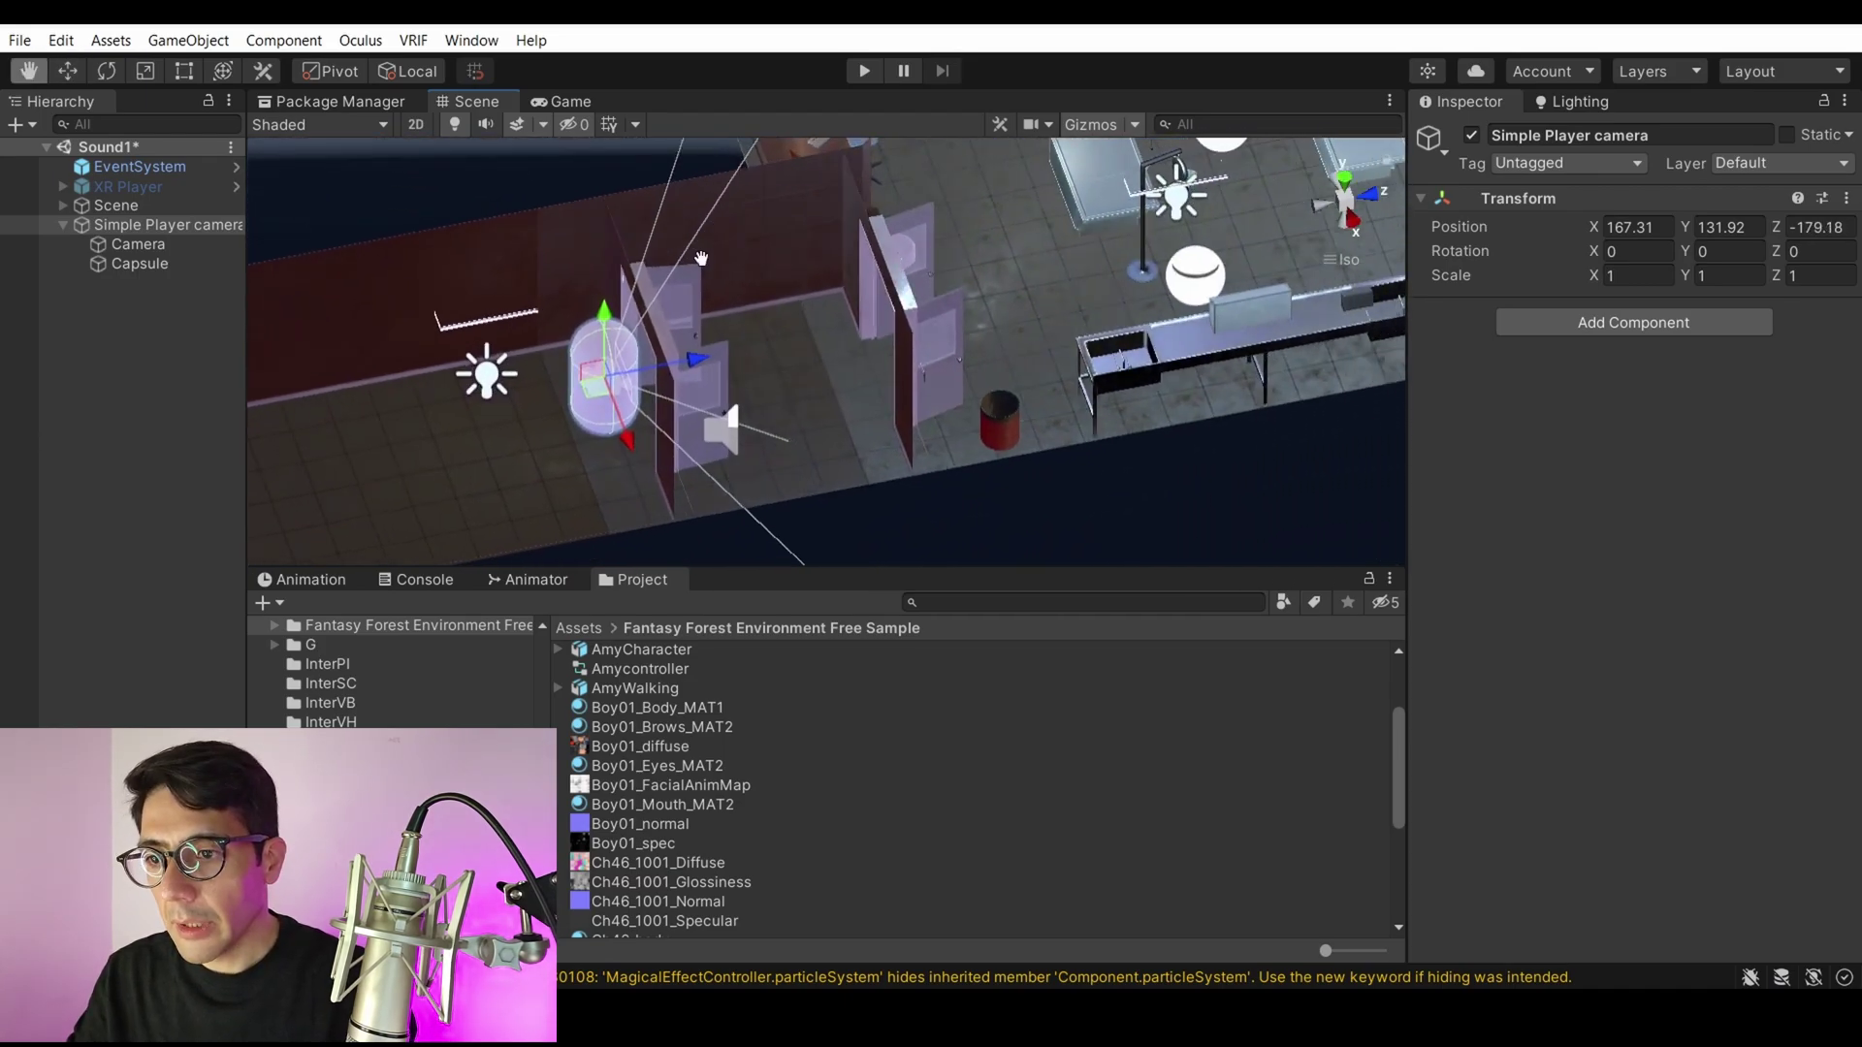
pyautogui.moveTo(679, 363); pyautogui.dragTo(1287, 243)
pyautogui.moveTo(1287, 243); pyautogui.dragTo(820, 250, button='middle')
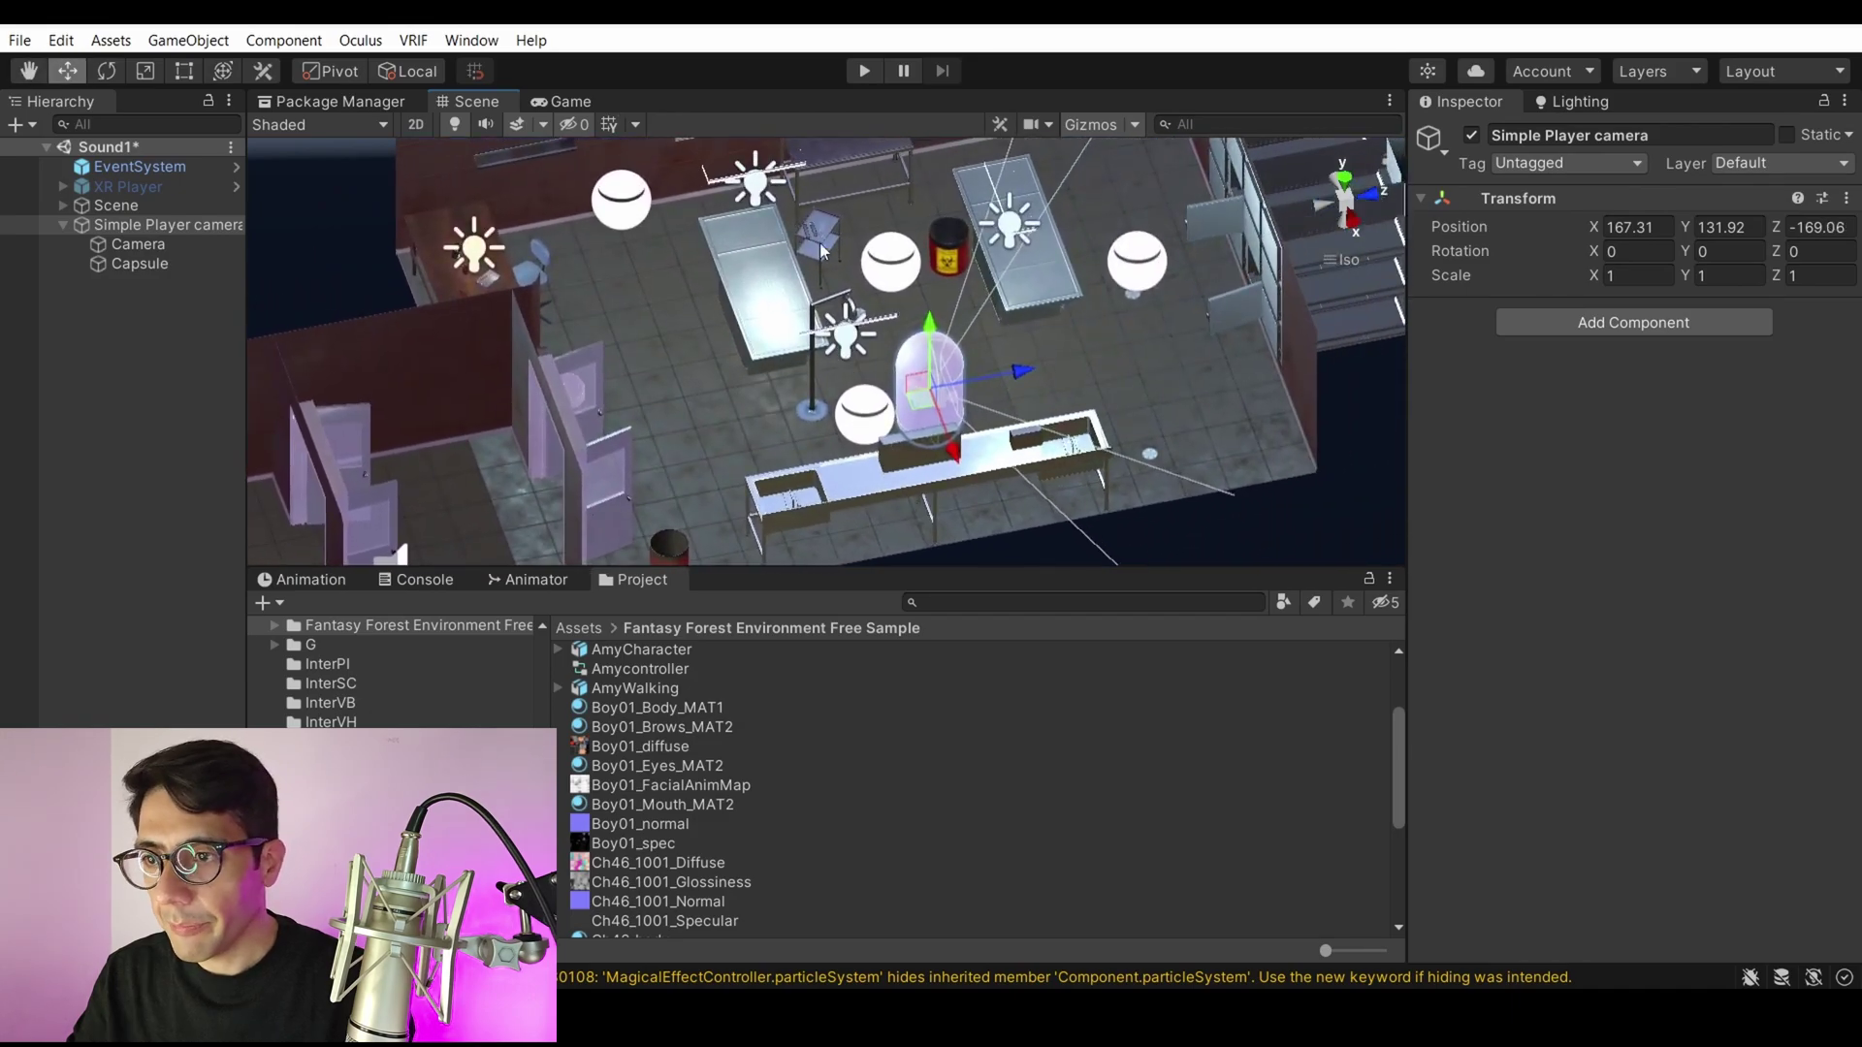
pyautogui.click(108, 78)
pyautogui.moveTo(991, 444); pyautogui.dragTo(277, 317)
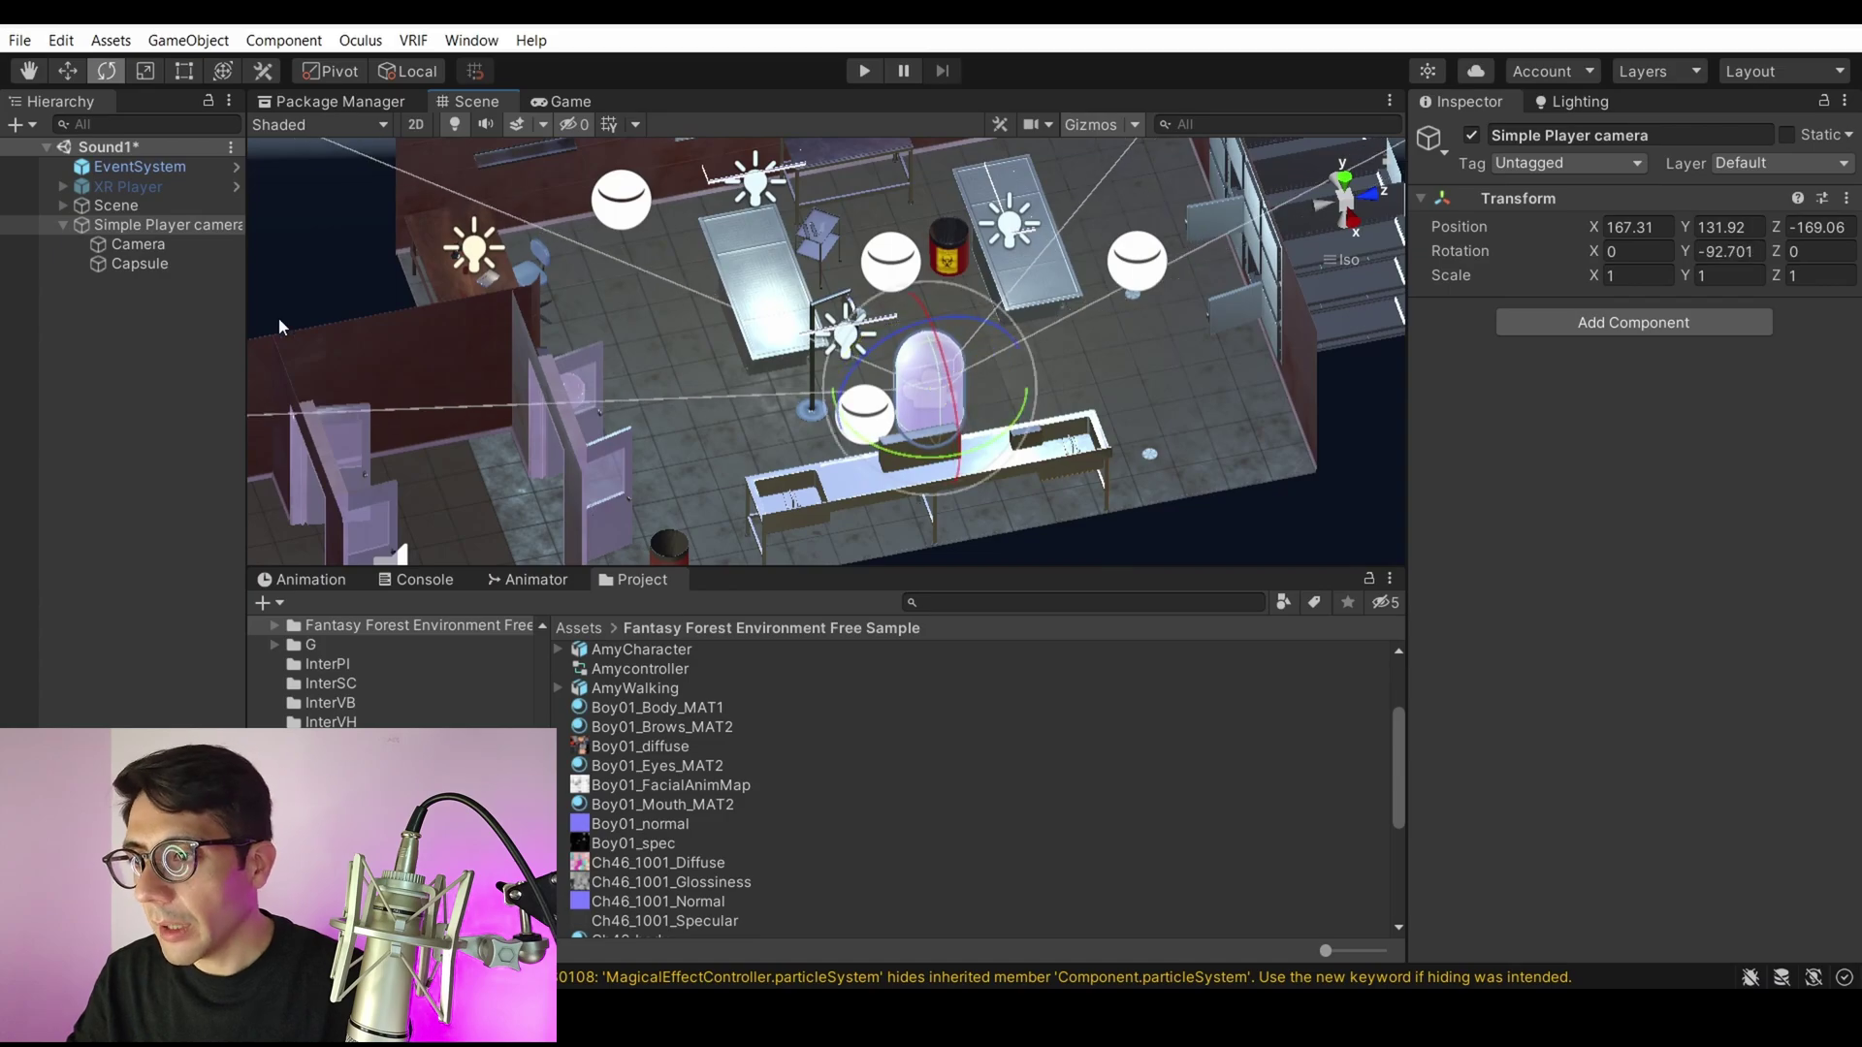
# Set the rig's Camera Tag to MainCamera.
pyautogui.click(151, 245)
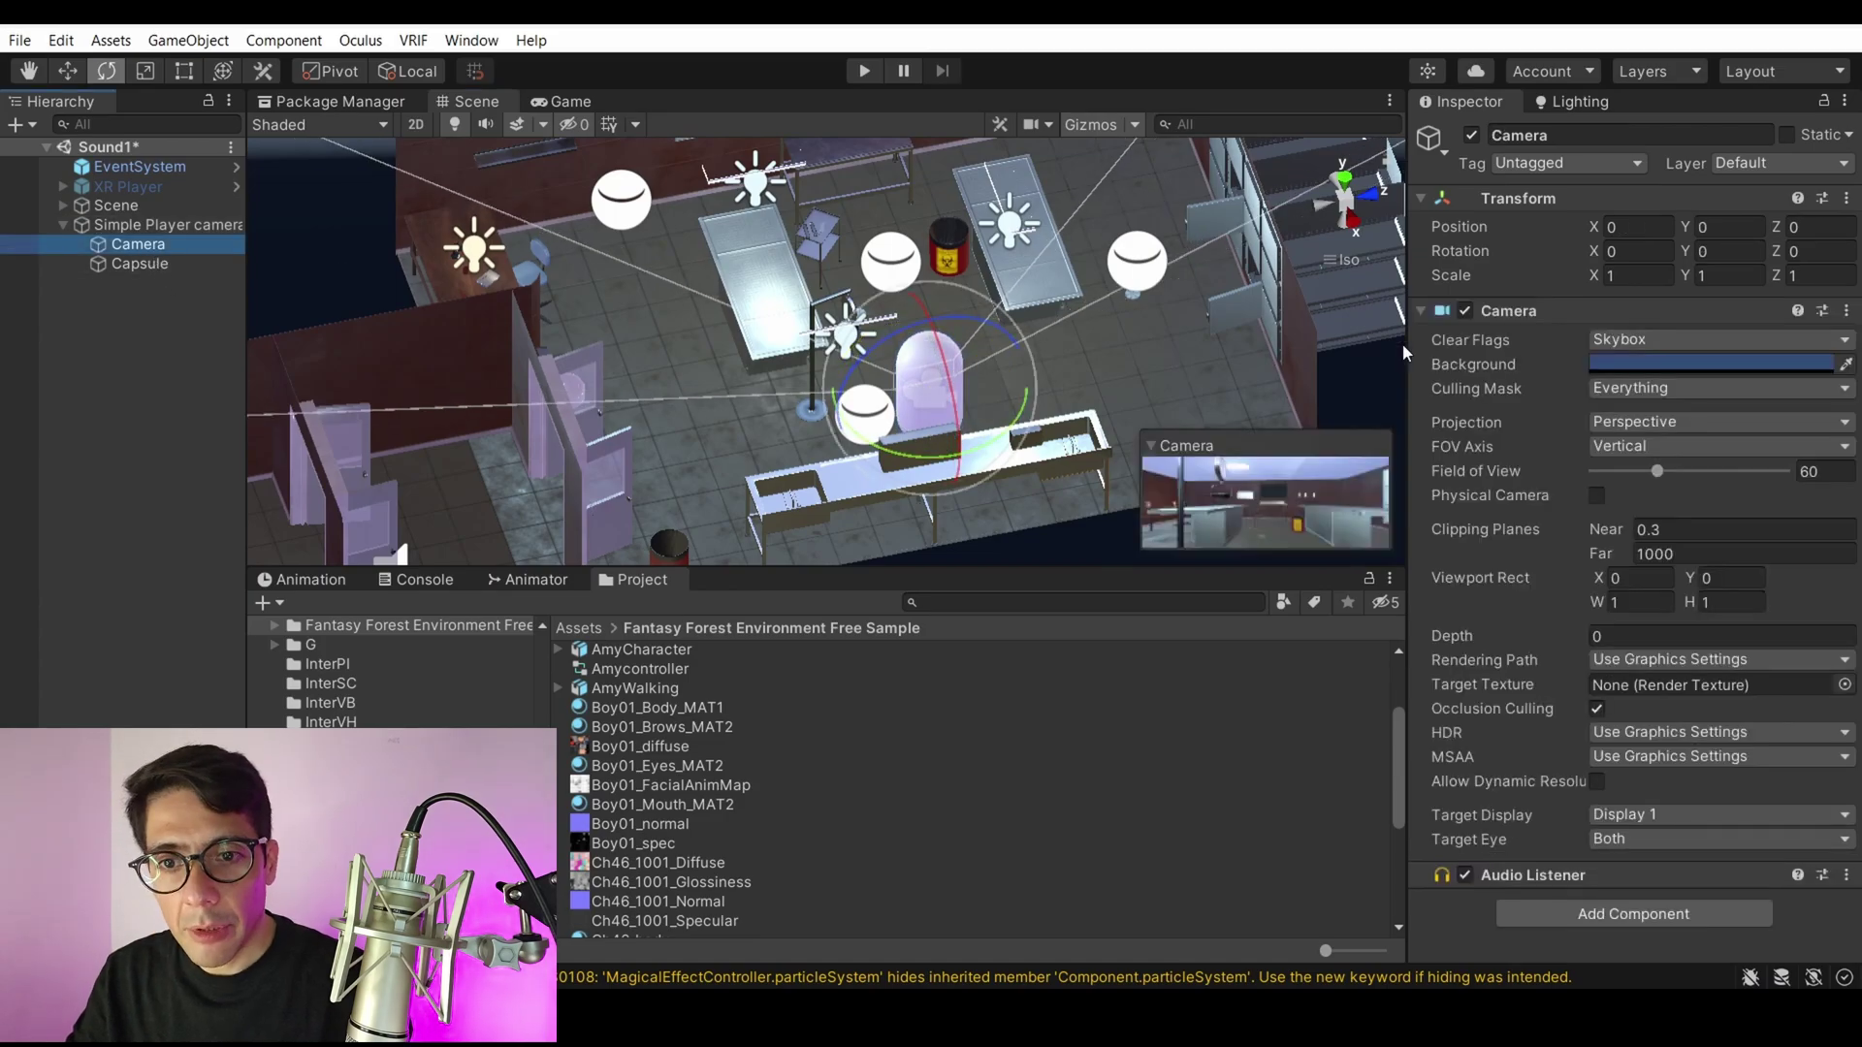
pyautogui.click(1616, 159)
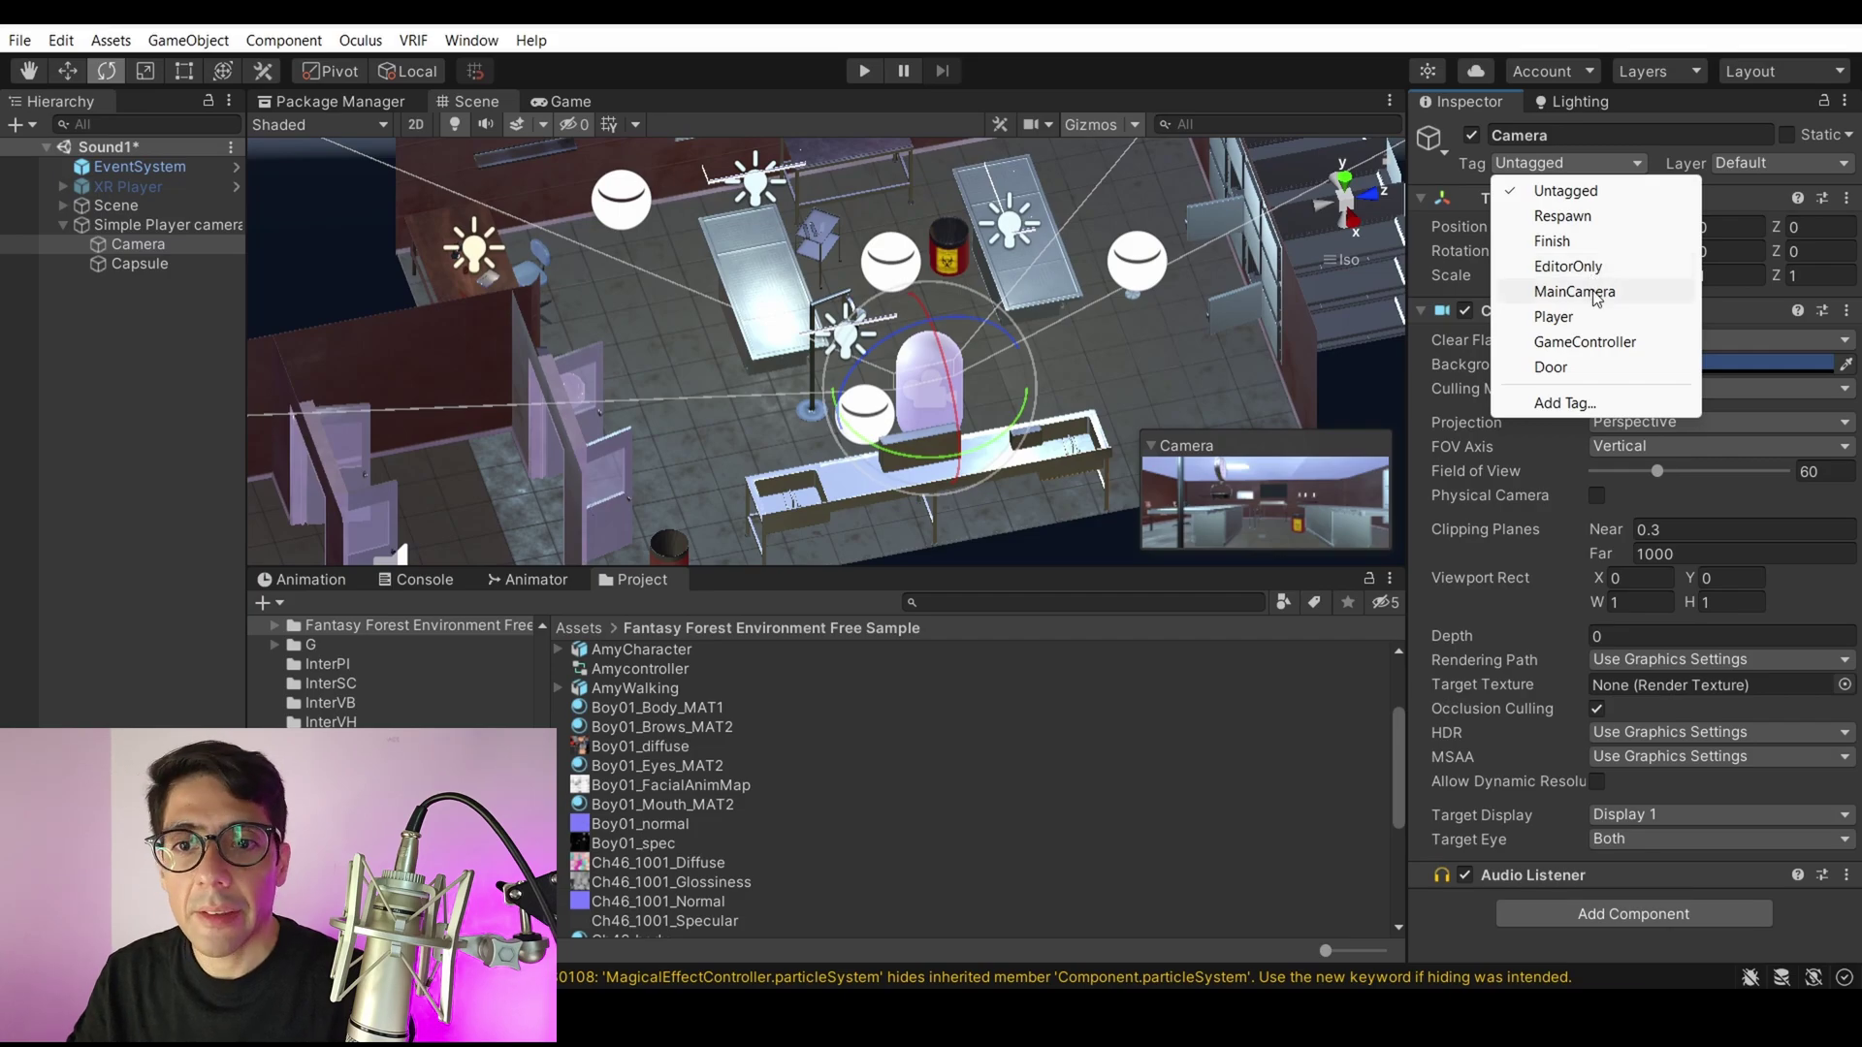
pyautogui.click(1595, 294)
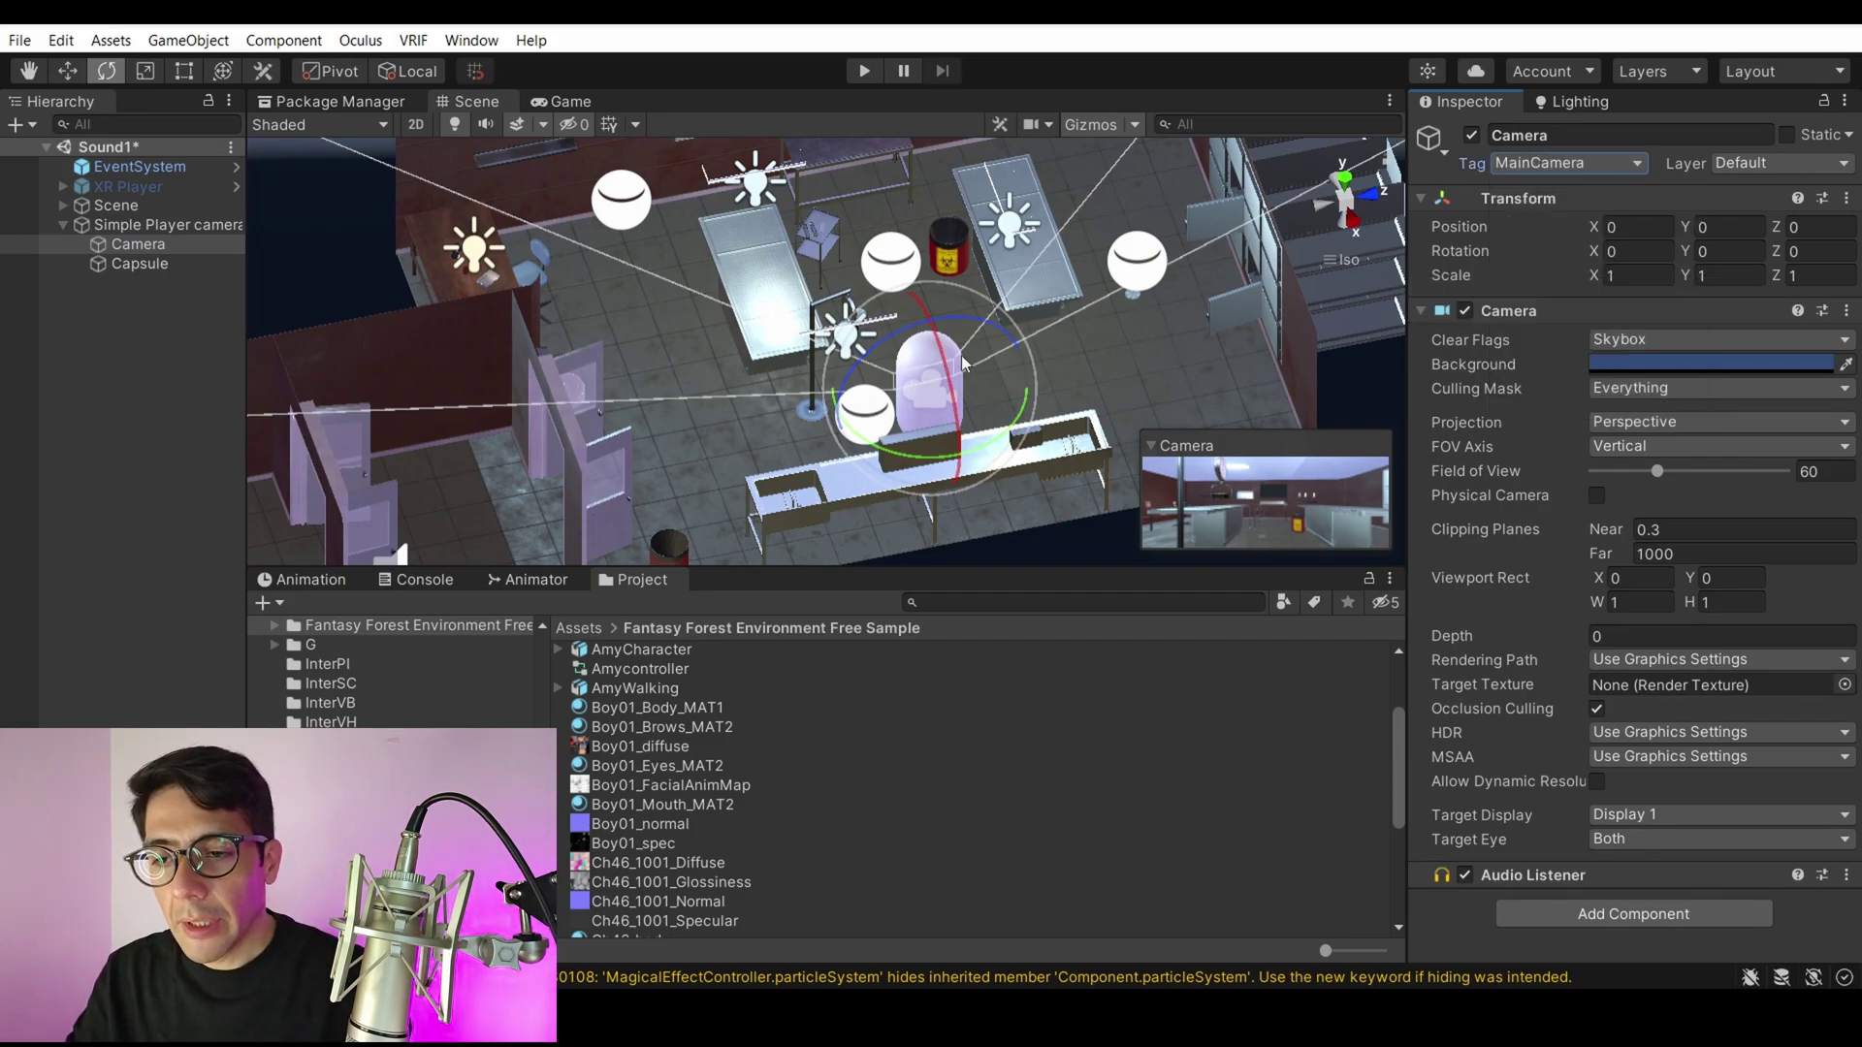
pyautogui.moveTo(1019, 333); pyautogui.dragTo(1008, 274, button='middle')
pyautogui.moveTo(1009, 274); pyautogui.dragTo(882, 377, button='right')
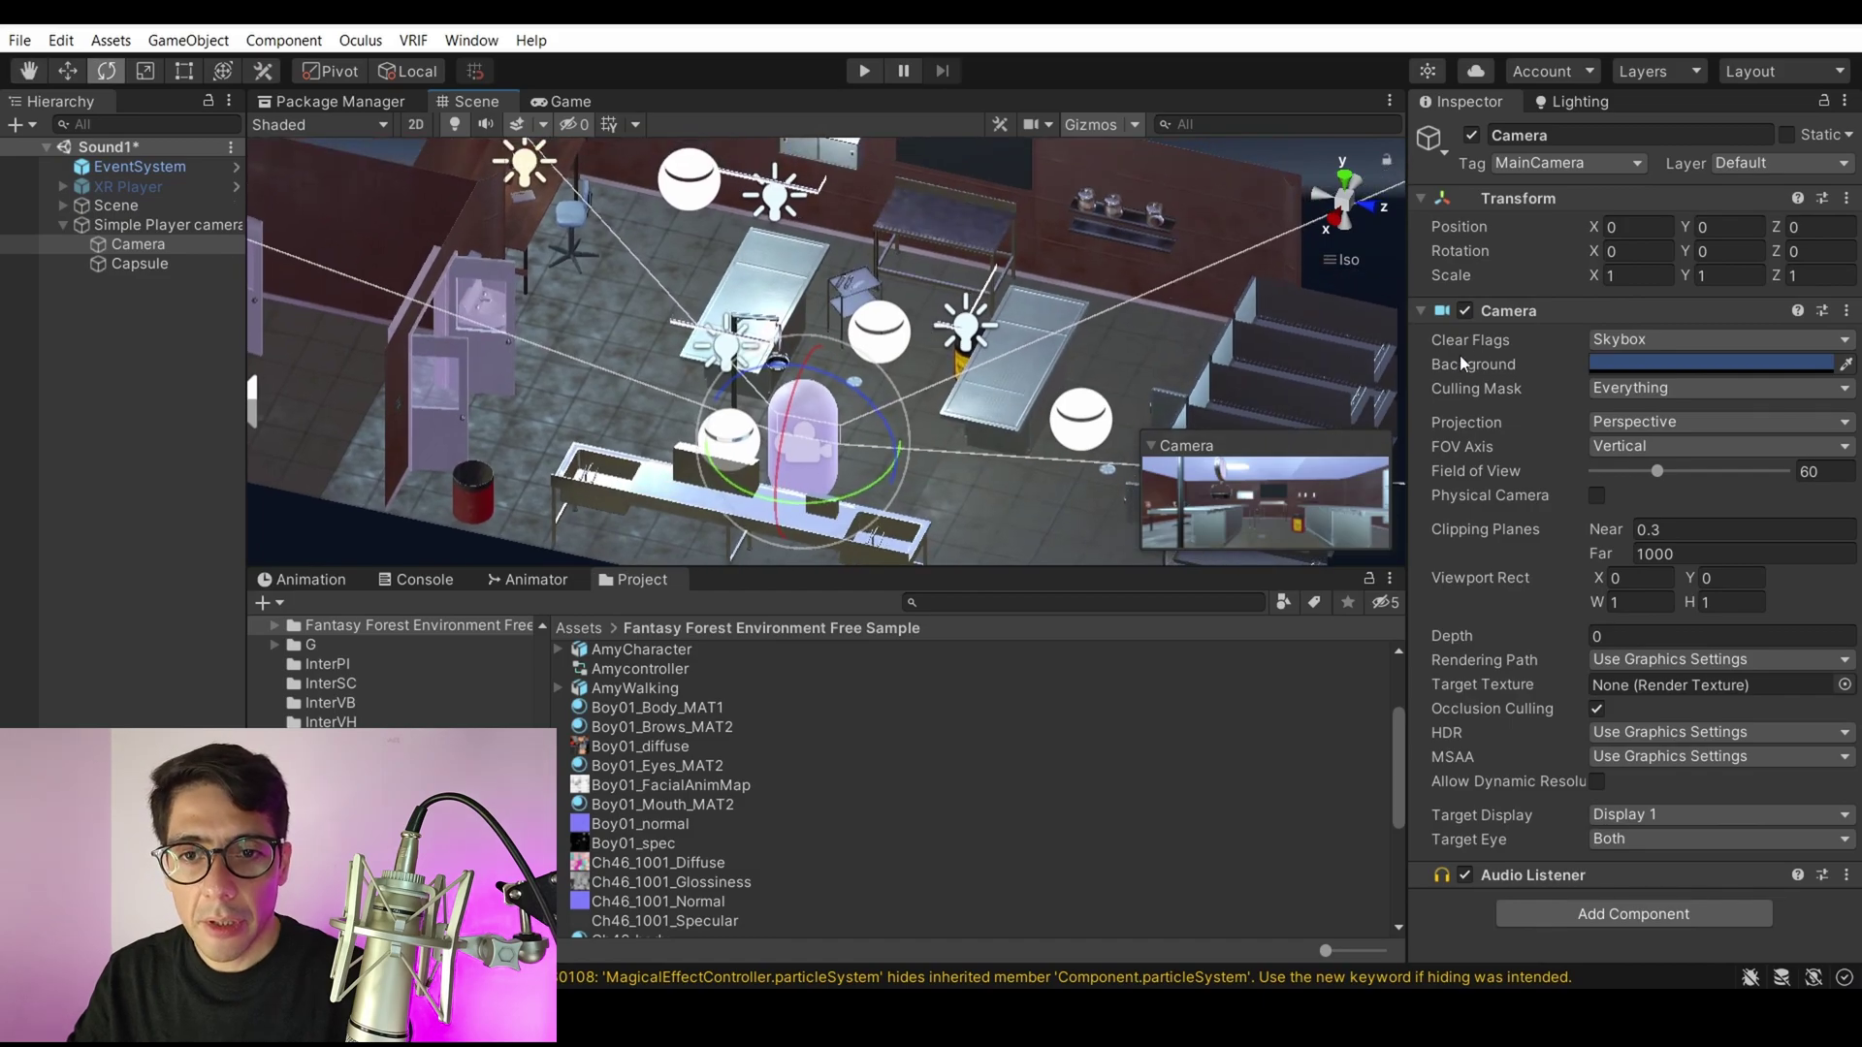
pyautogui.moveTo(1030, 352); pyautogui.dragTo(1040, 318, button='middle')
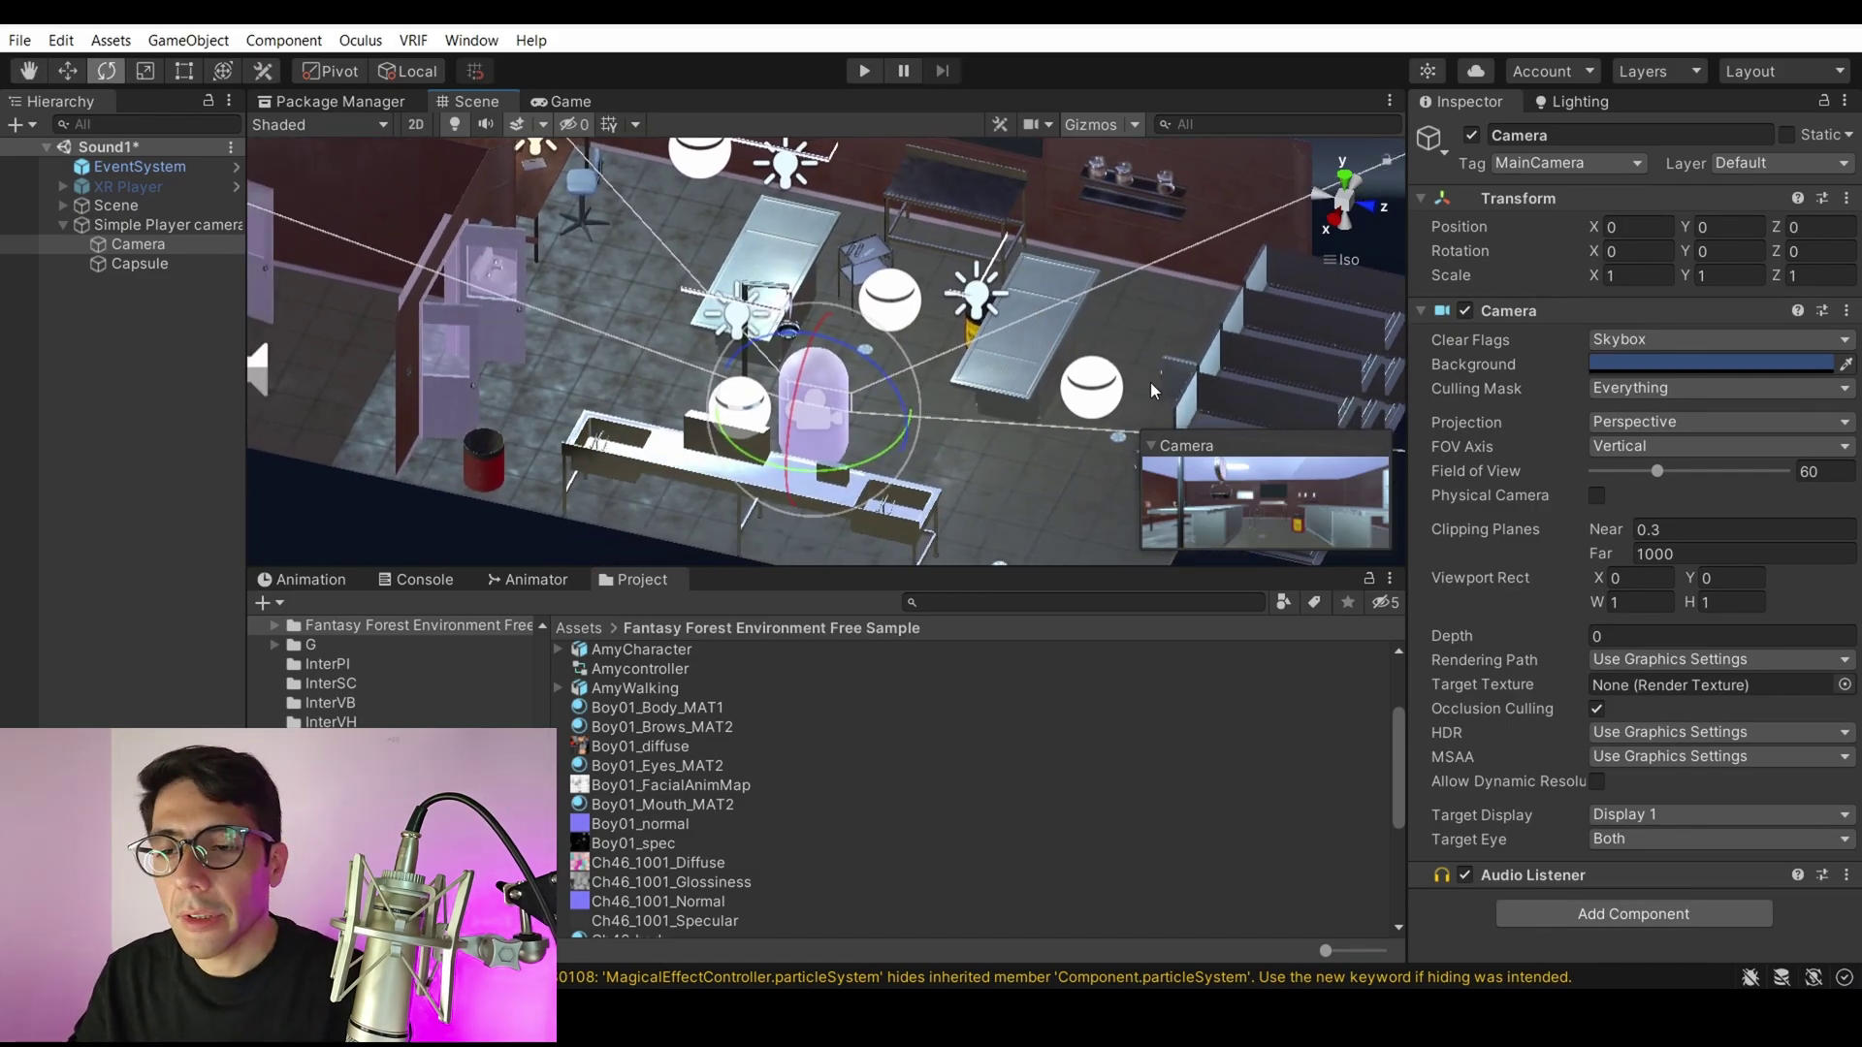
pyautogui.moveTo(1137, 384); pyautogui.dragTo(902, 339, button='right')
# Select the Capsule, Simple Player camera rig and Scene objects to check the rig's placement.
pyautogui.click(136, 264)
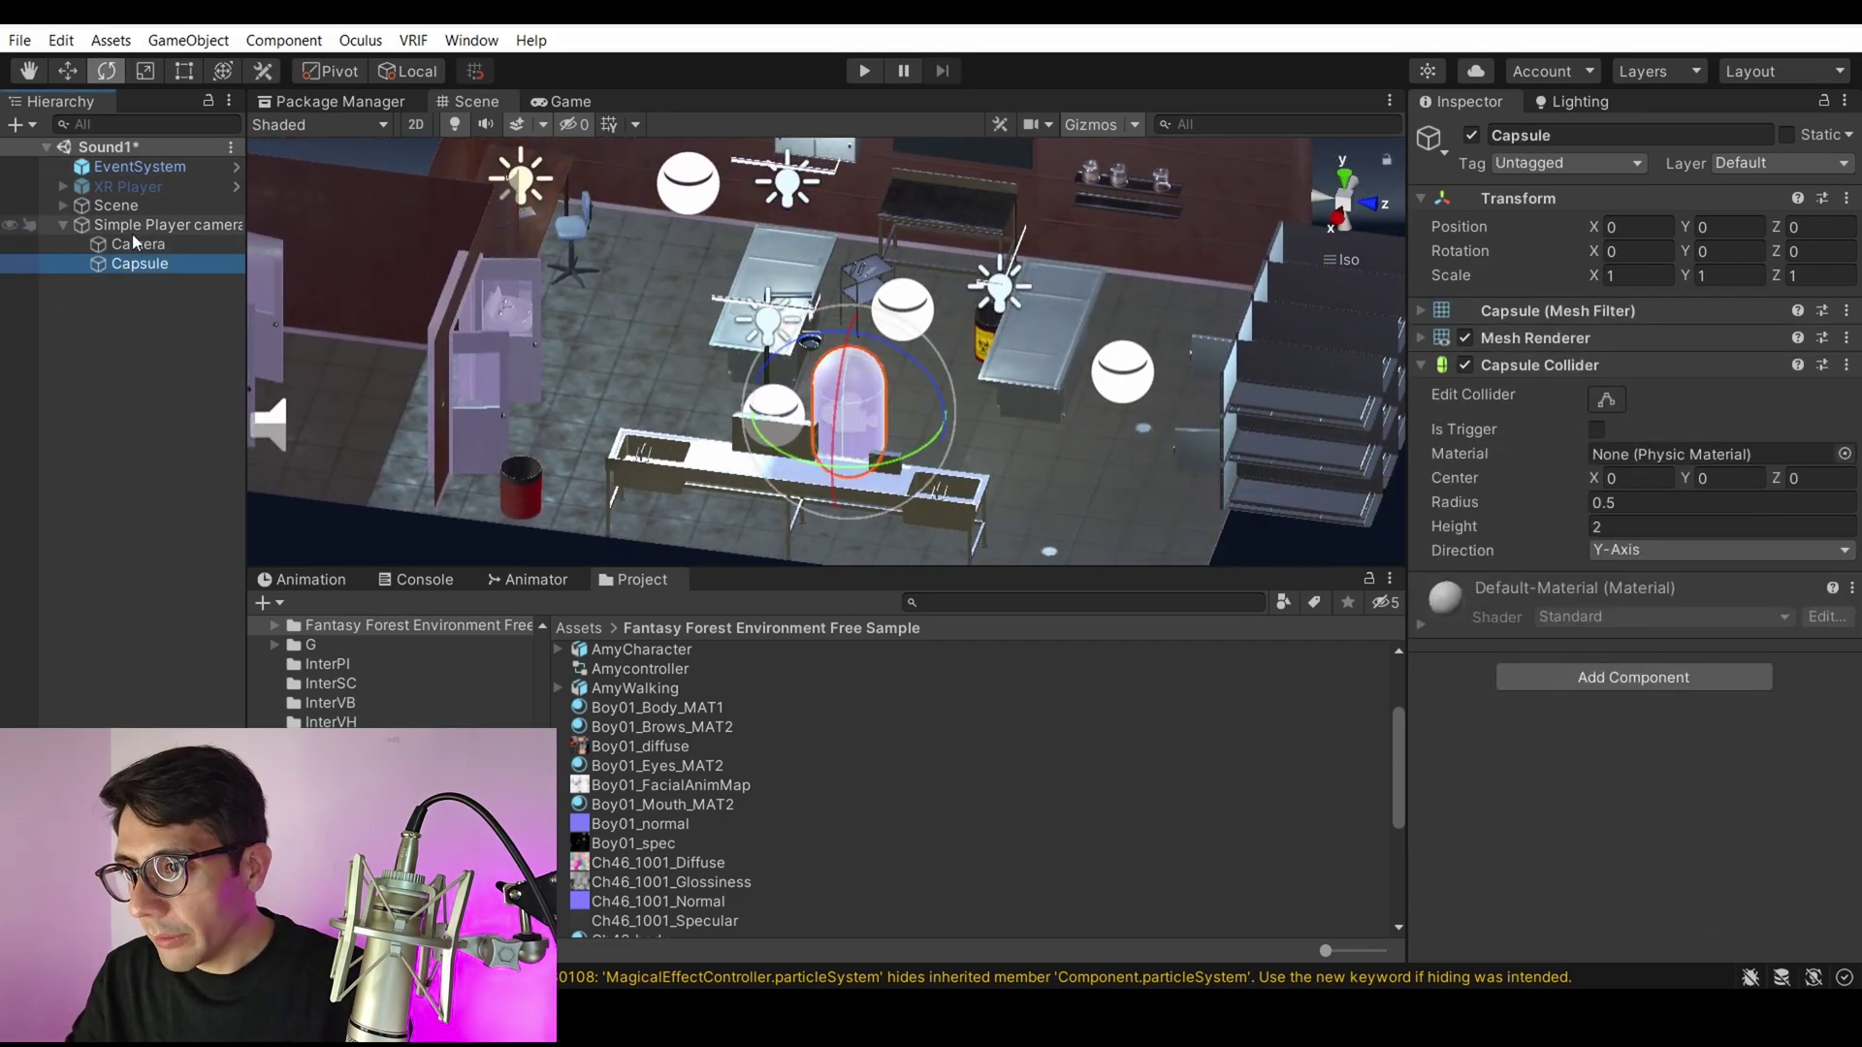
pyautogui.click(137, 228)
pyautogui.click(115, 205)
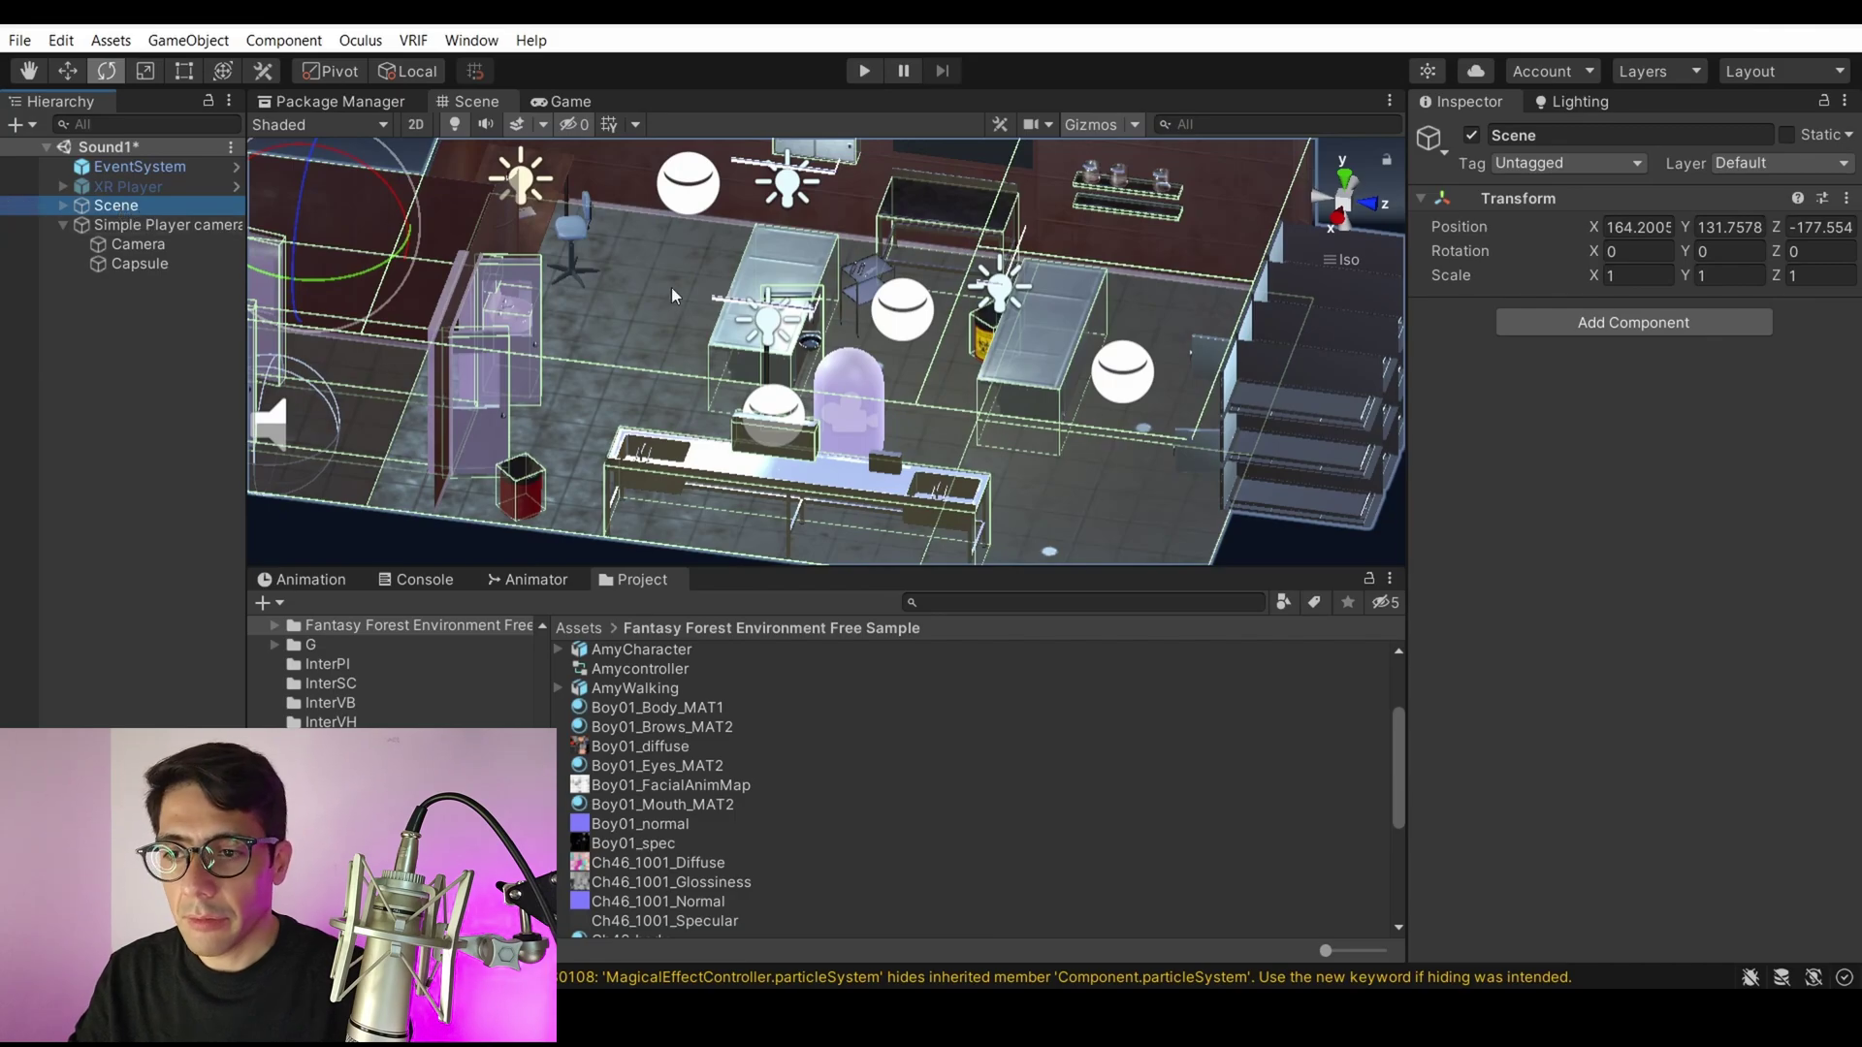
pyautogui.moveTo(672, 295); pyautogui.dragTo(679, 330, button='right')
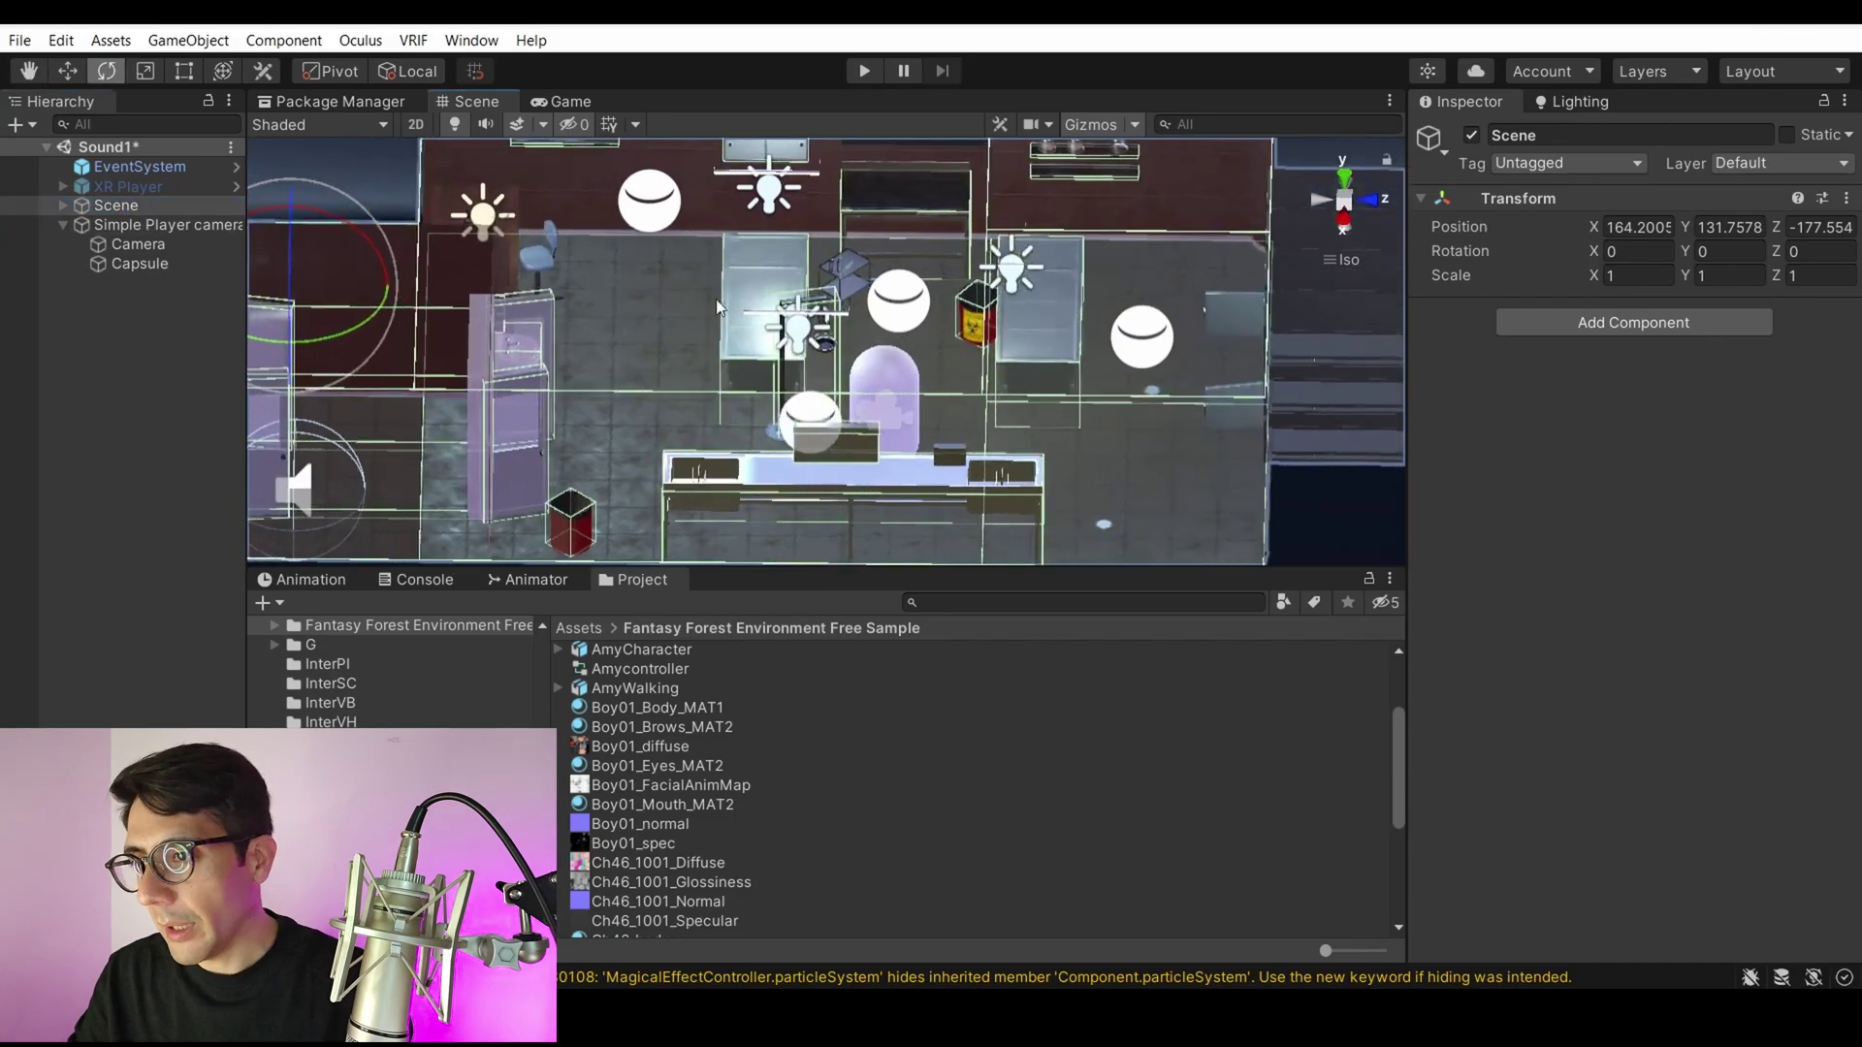
pyautogui.click(188, 221)
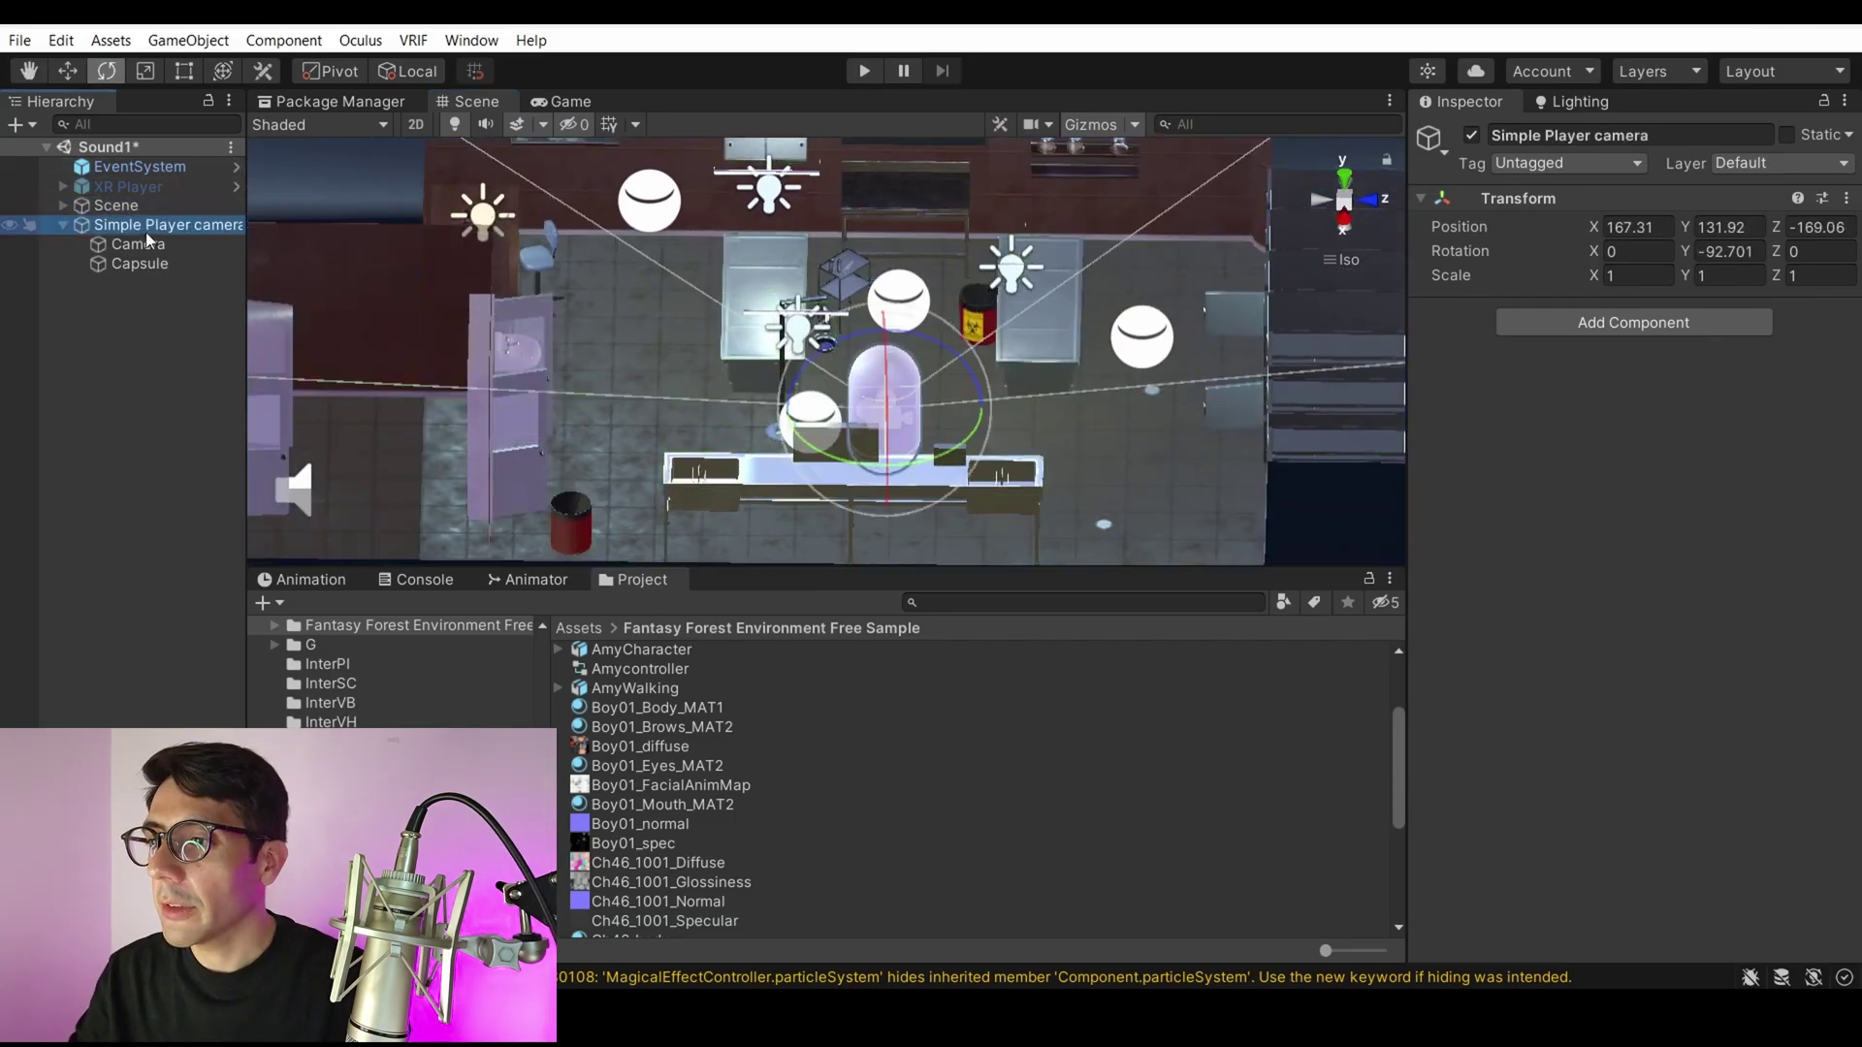
pyautogui.click(62, 225)
pyautogui.click(62, 225)
pyautogui.moveTo(969, 349); pyautogui.dragTo(1003, 374, button='right')
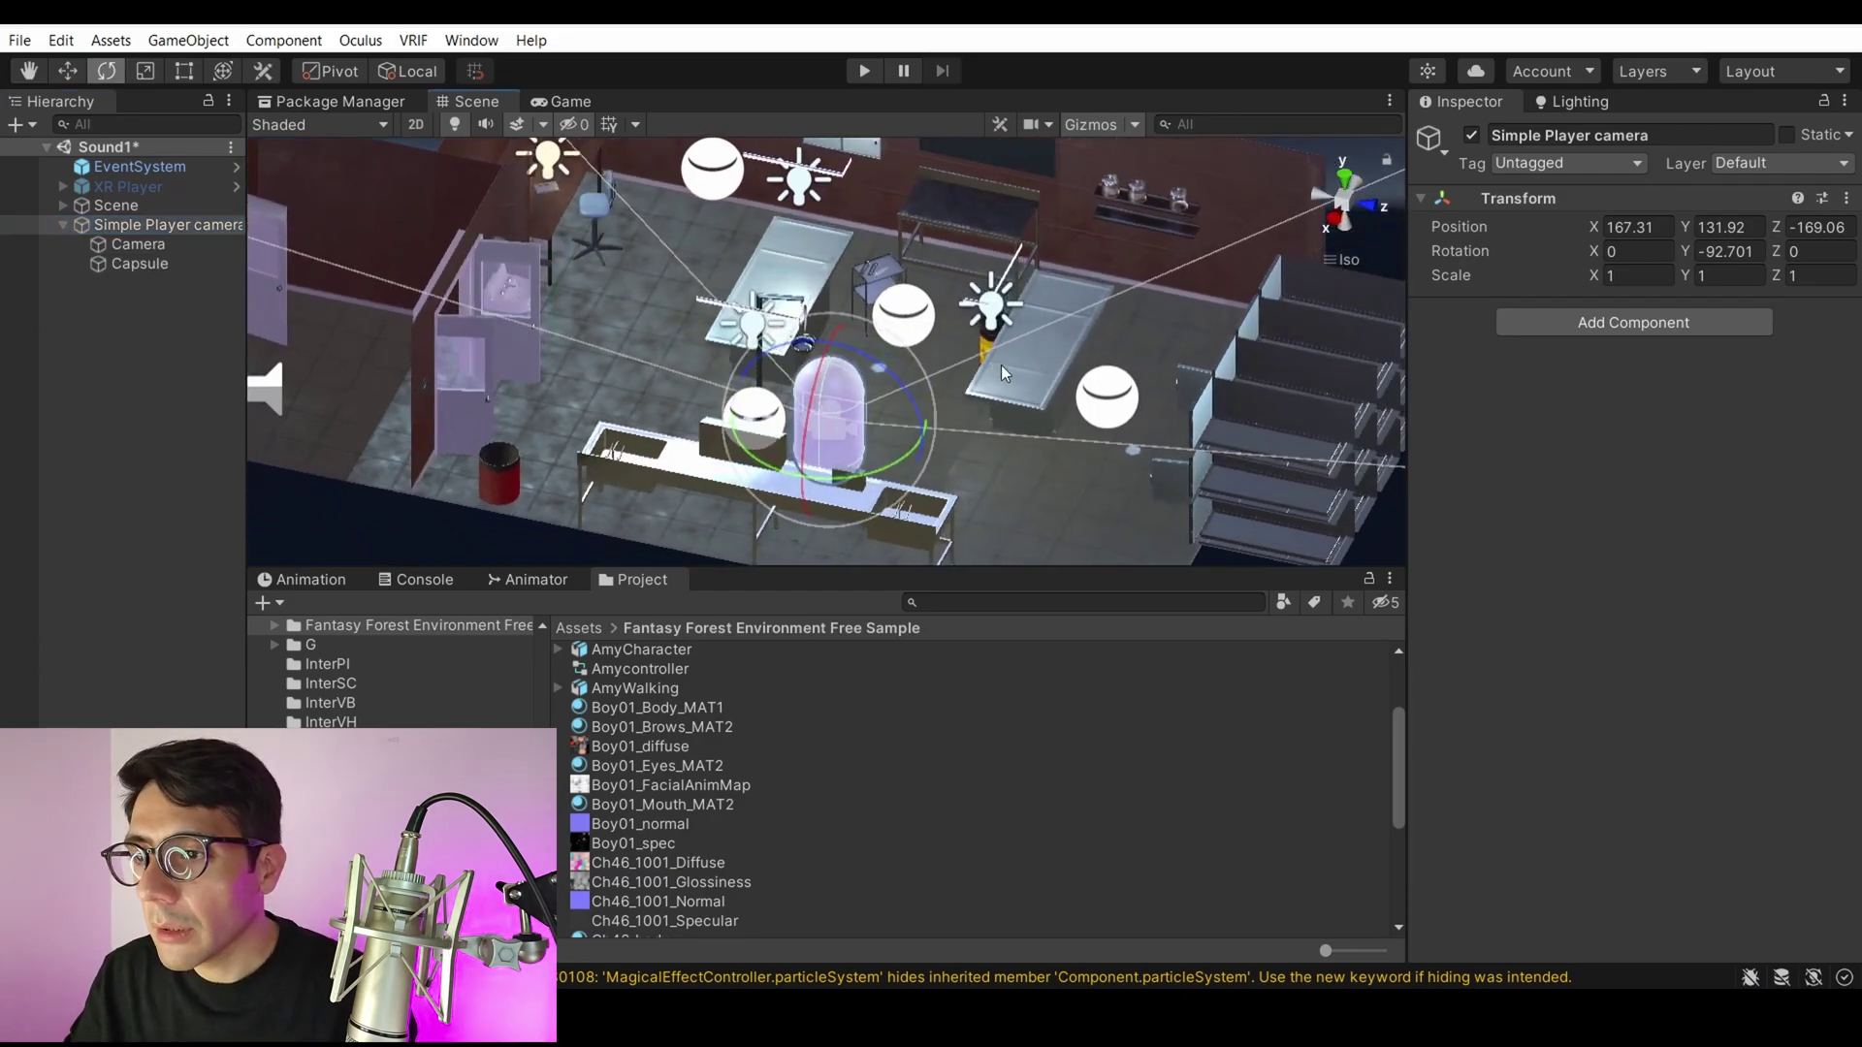
# In Package Manager, clear the search and list packages from the Unity Registry.
pyautogui.click(387, 101)
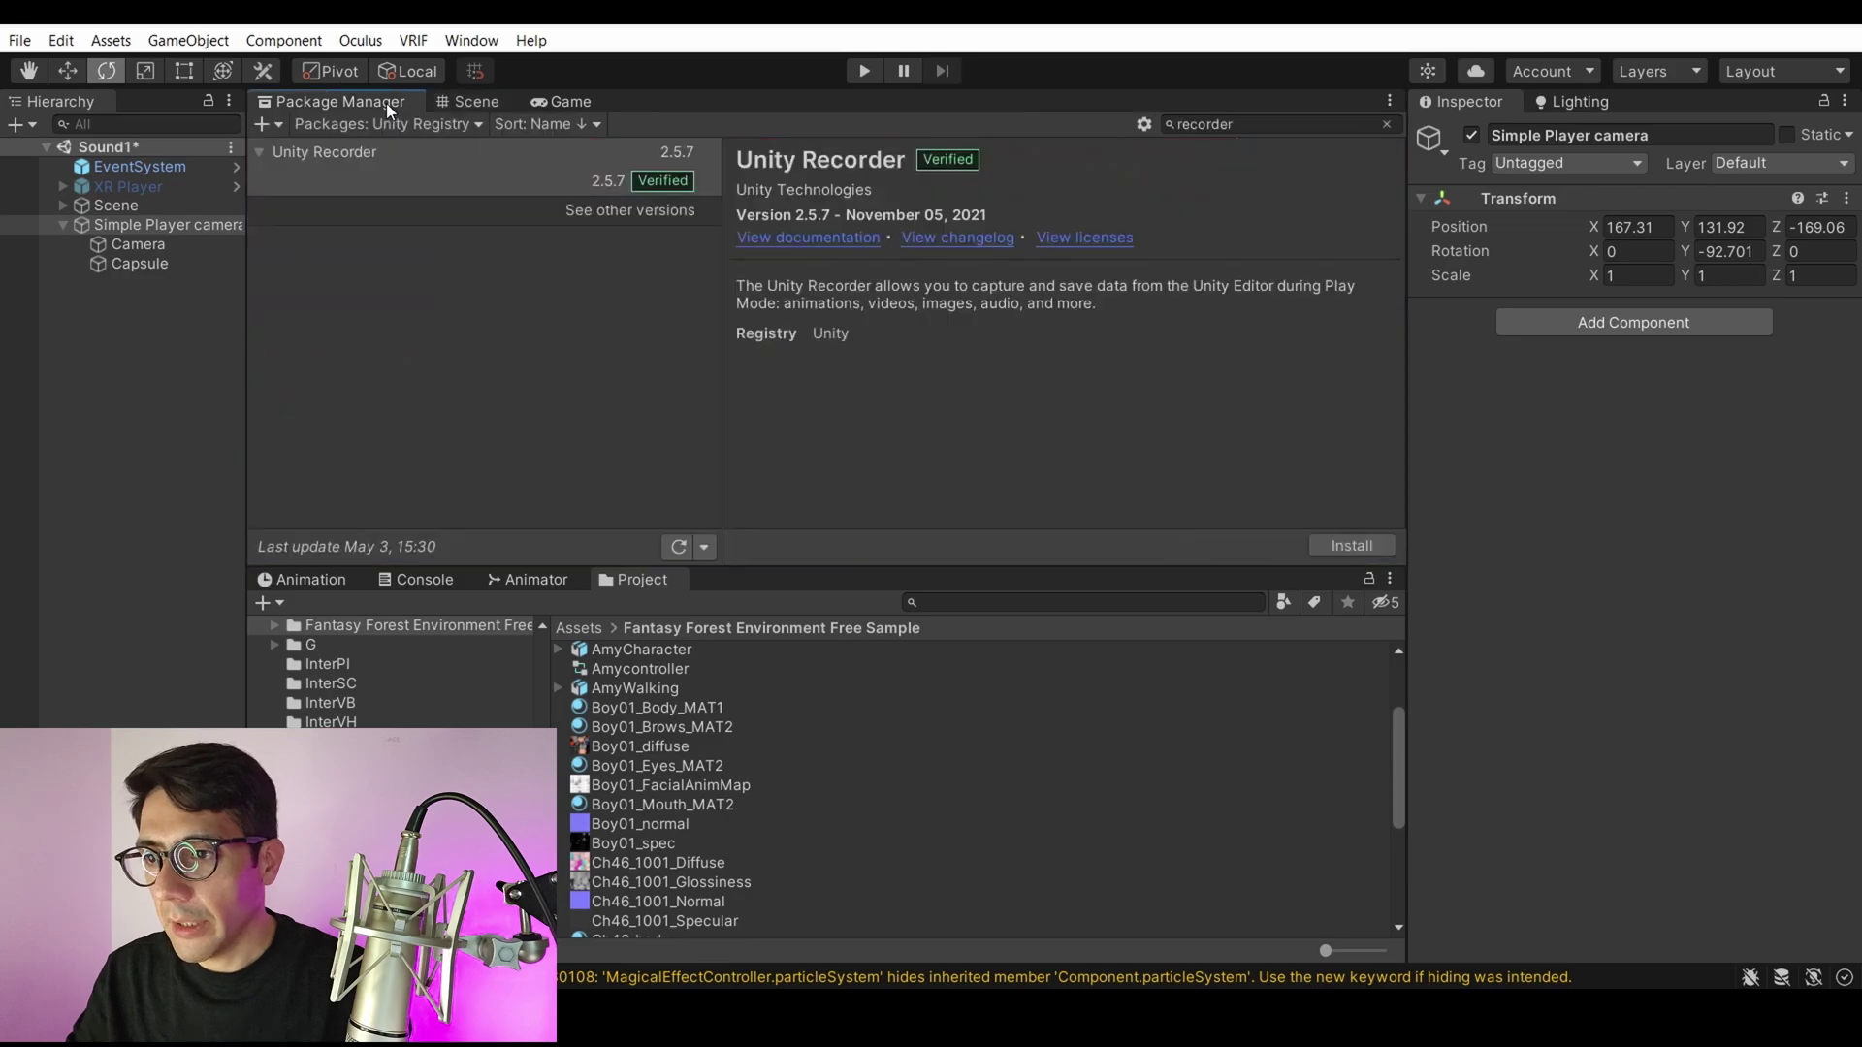
pyautogui.click(259, 154)
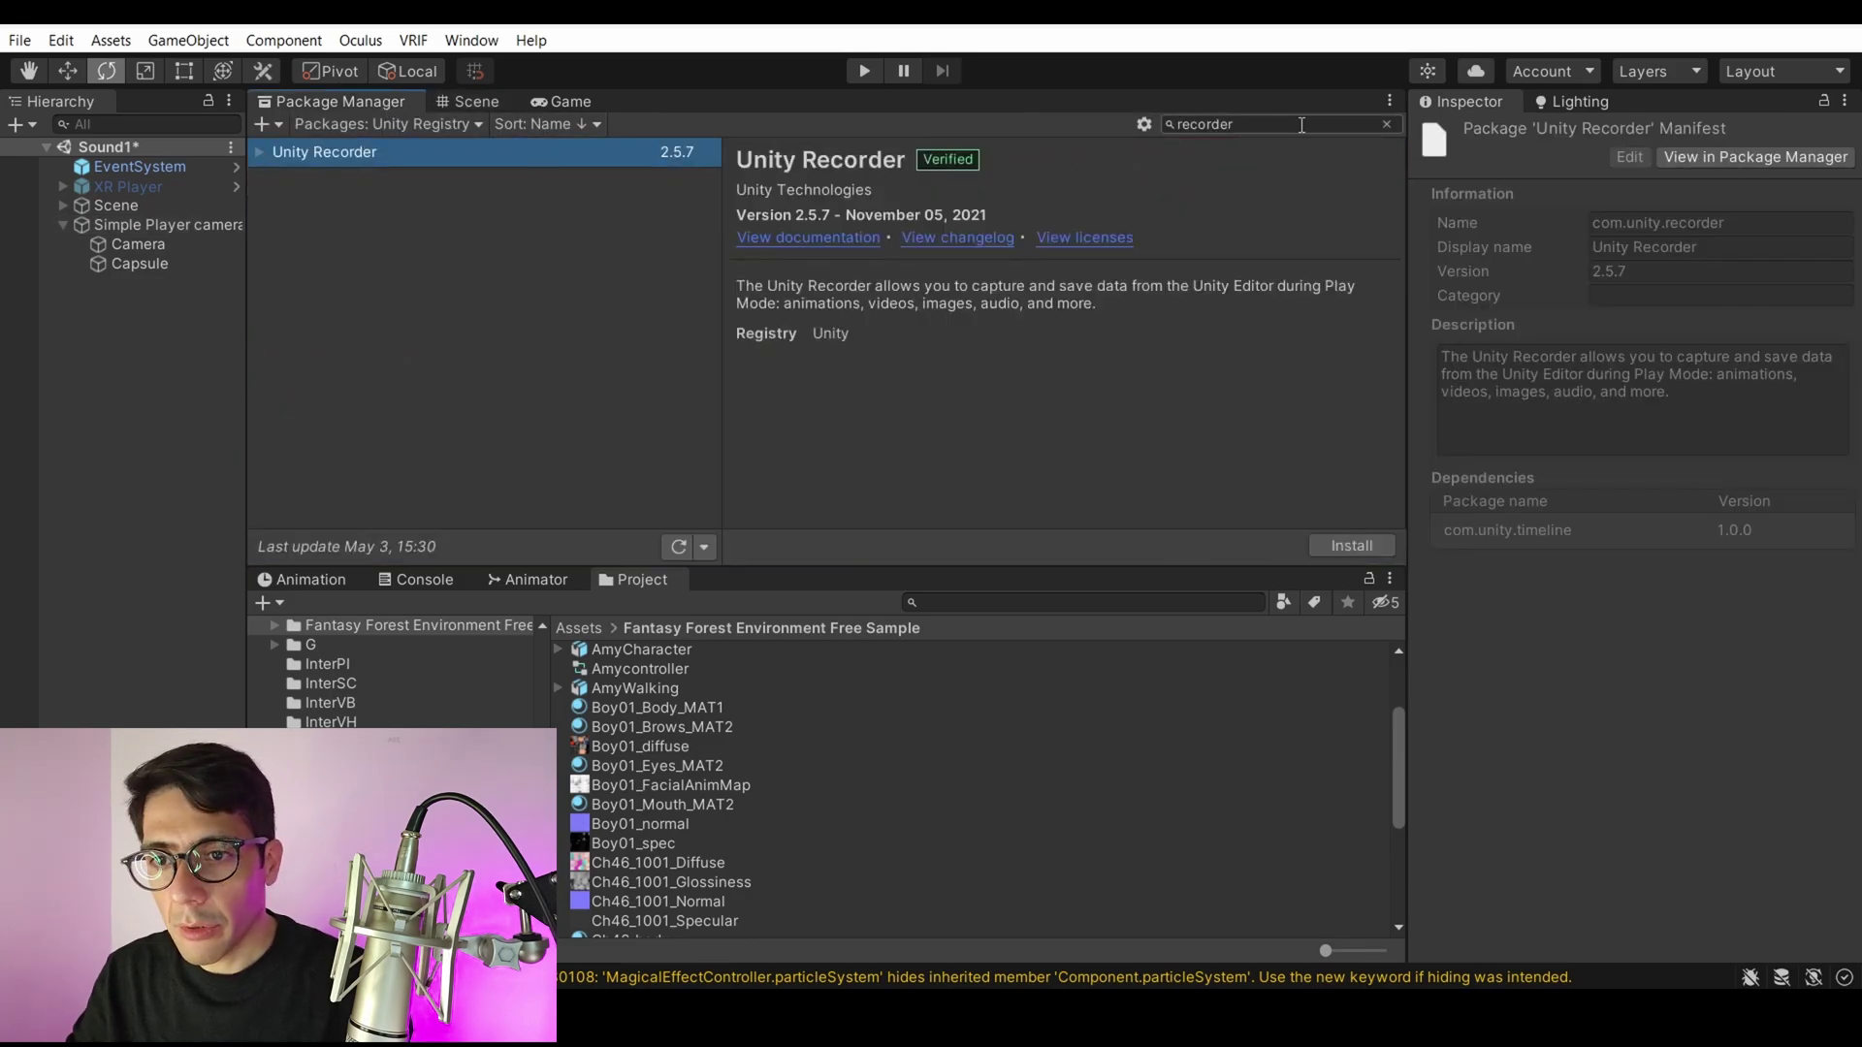
pyautogui.click(1386, 123)
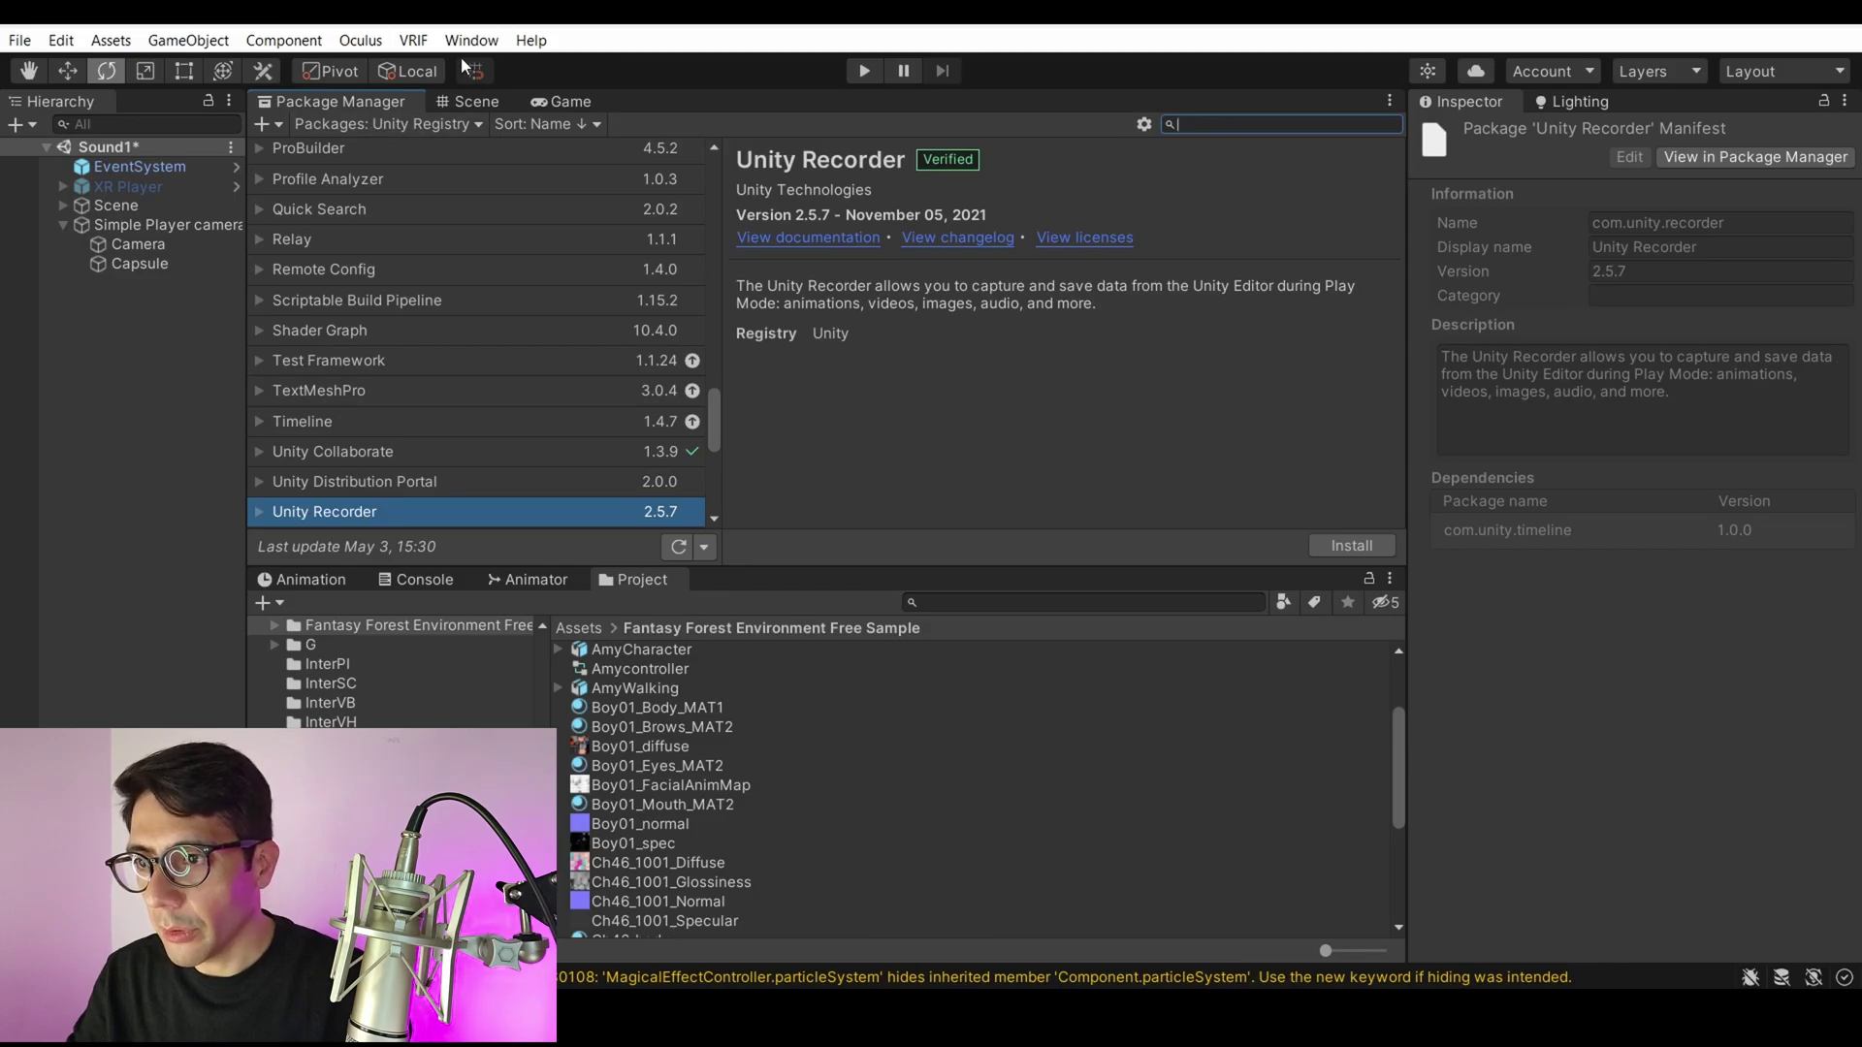
pyautogui.click(474, 124)
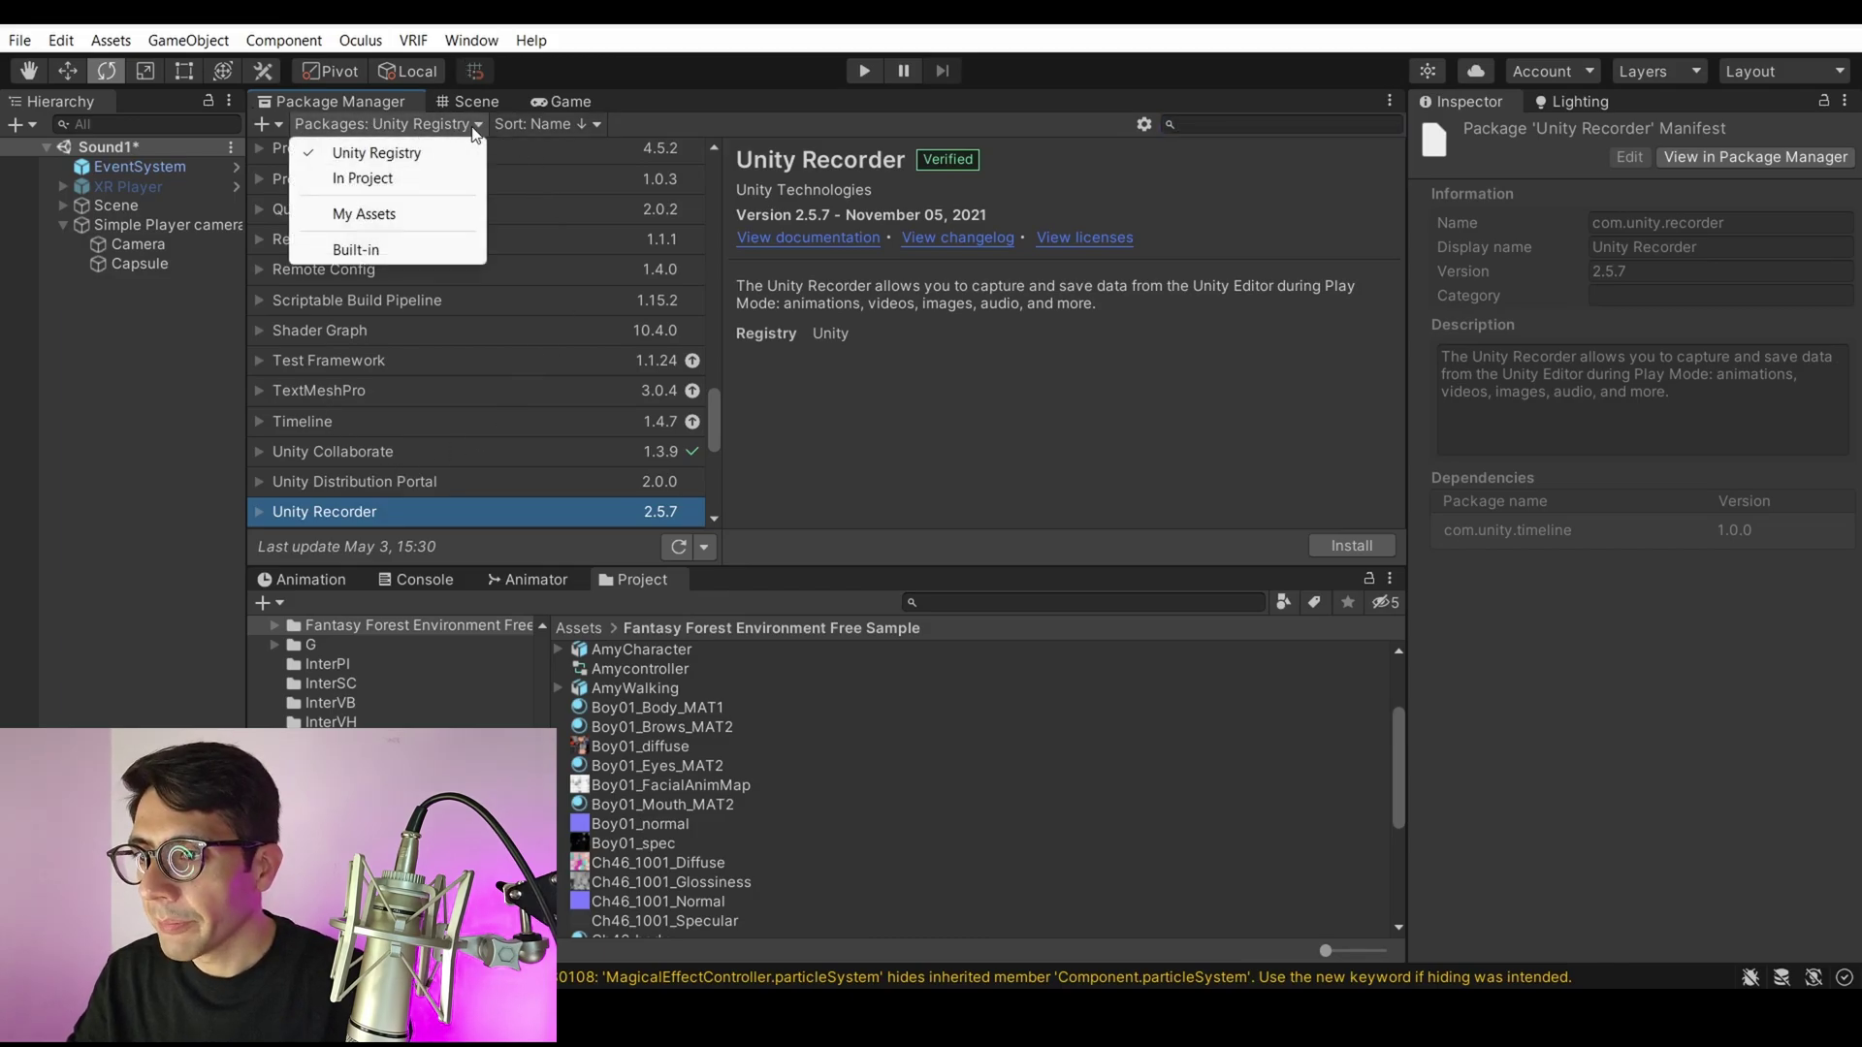
pyautogui.click(420, 155)
# Search 'recorder' and install the Unity Recorder 2.5.7 package.
pyautogui.click(1232, 126)
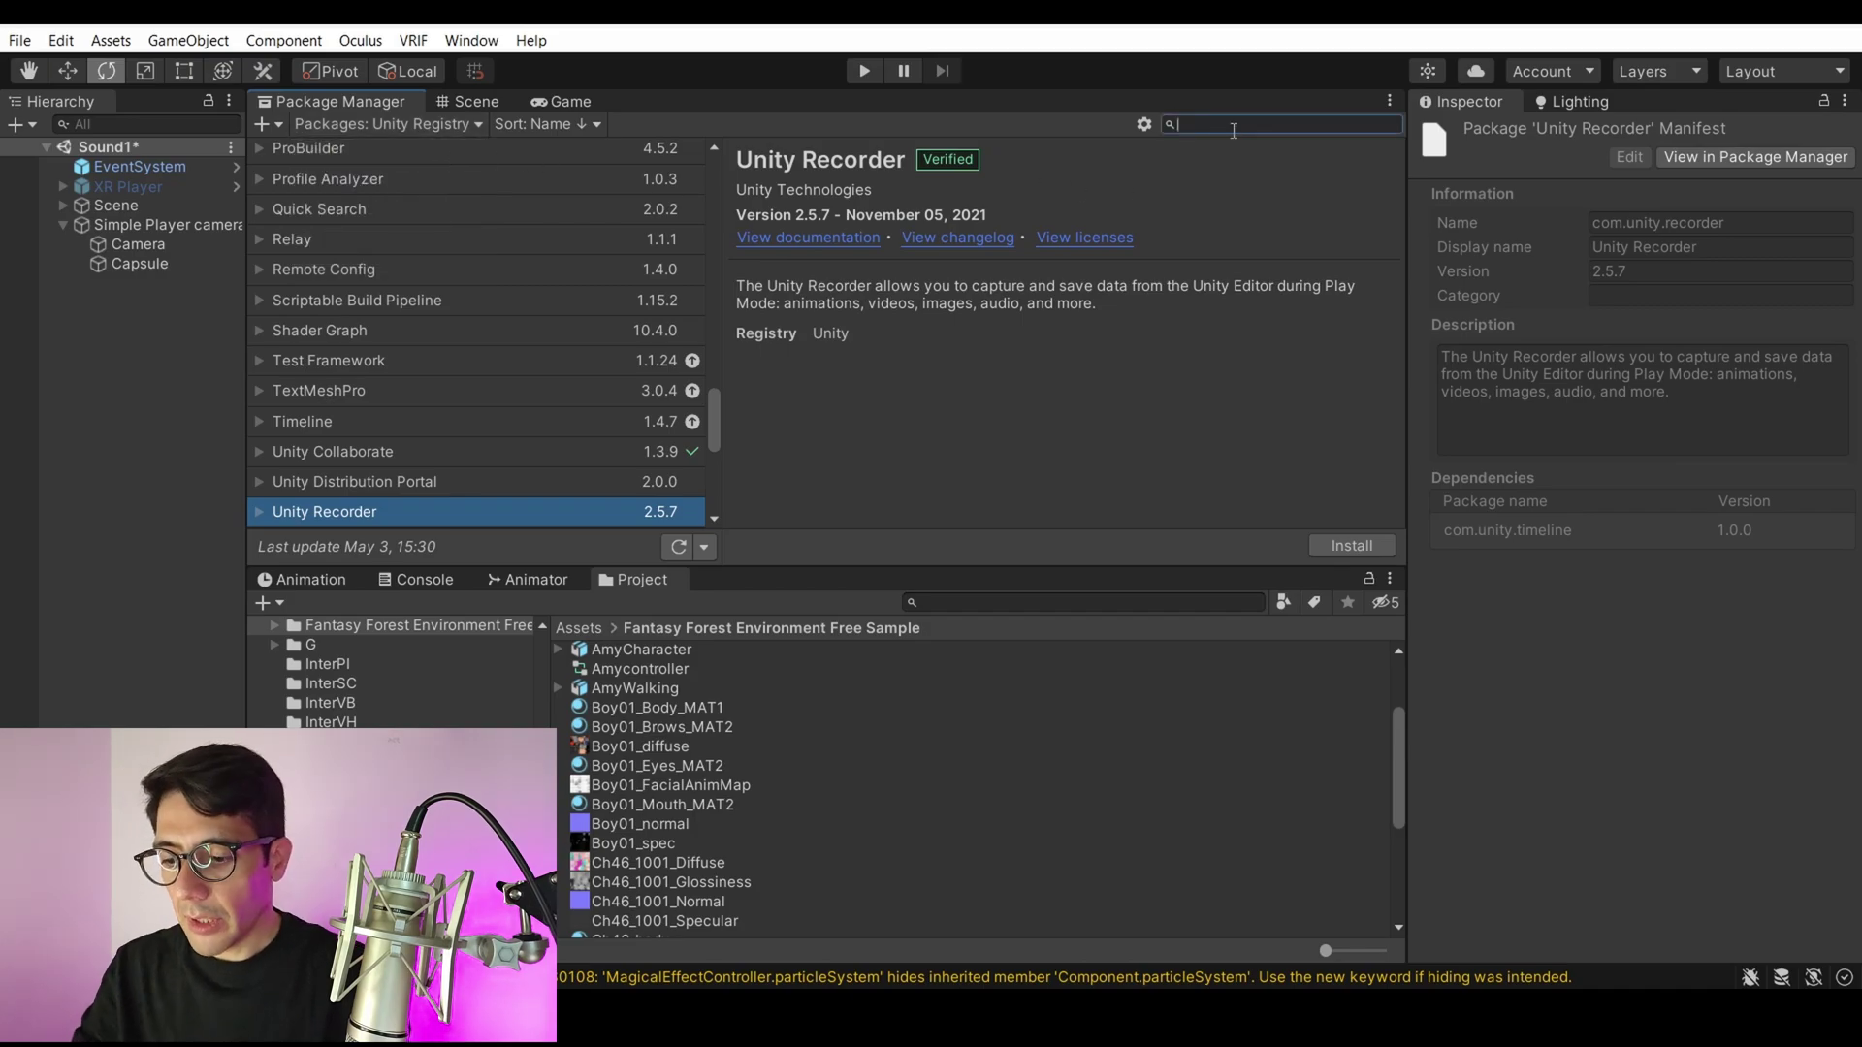
pyautogui.write('recorder')
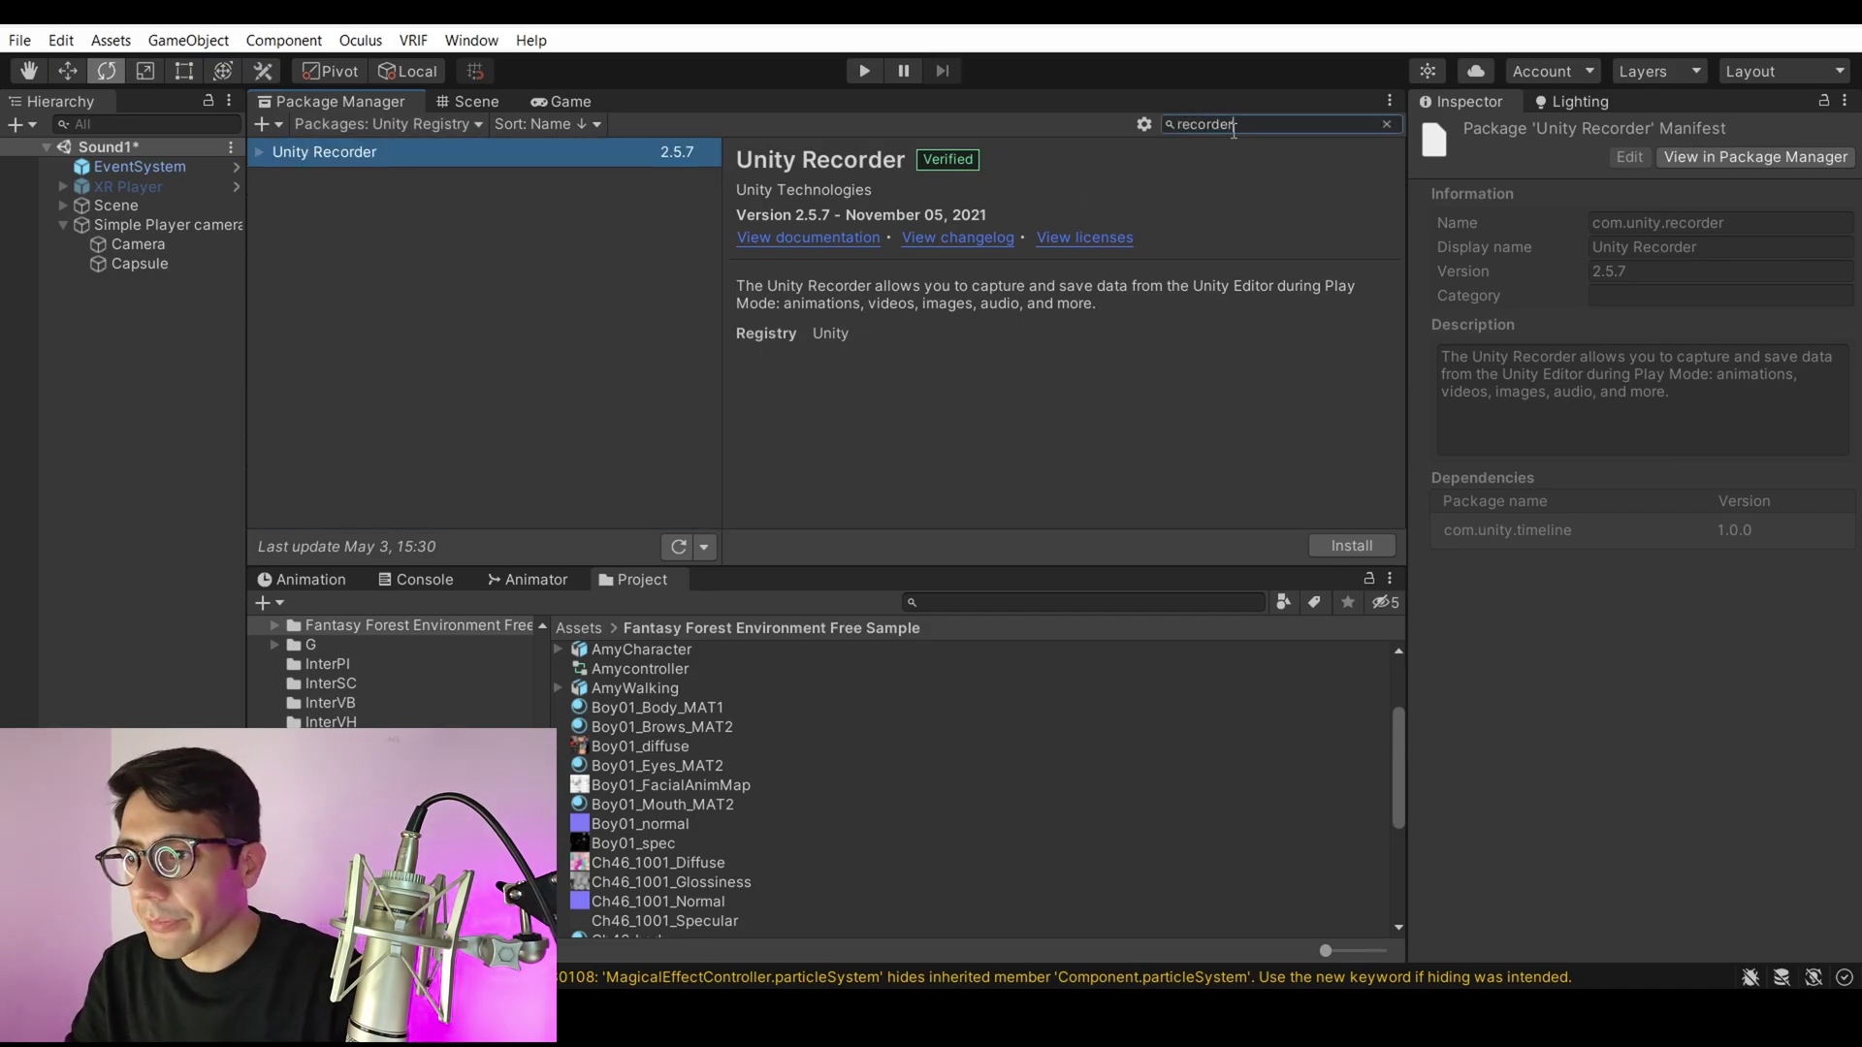
pyautogui.click(304, 150)
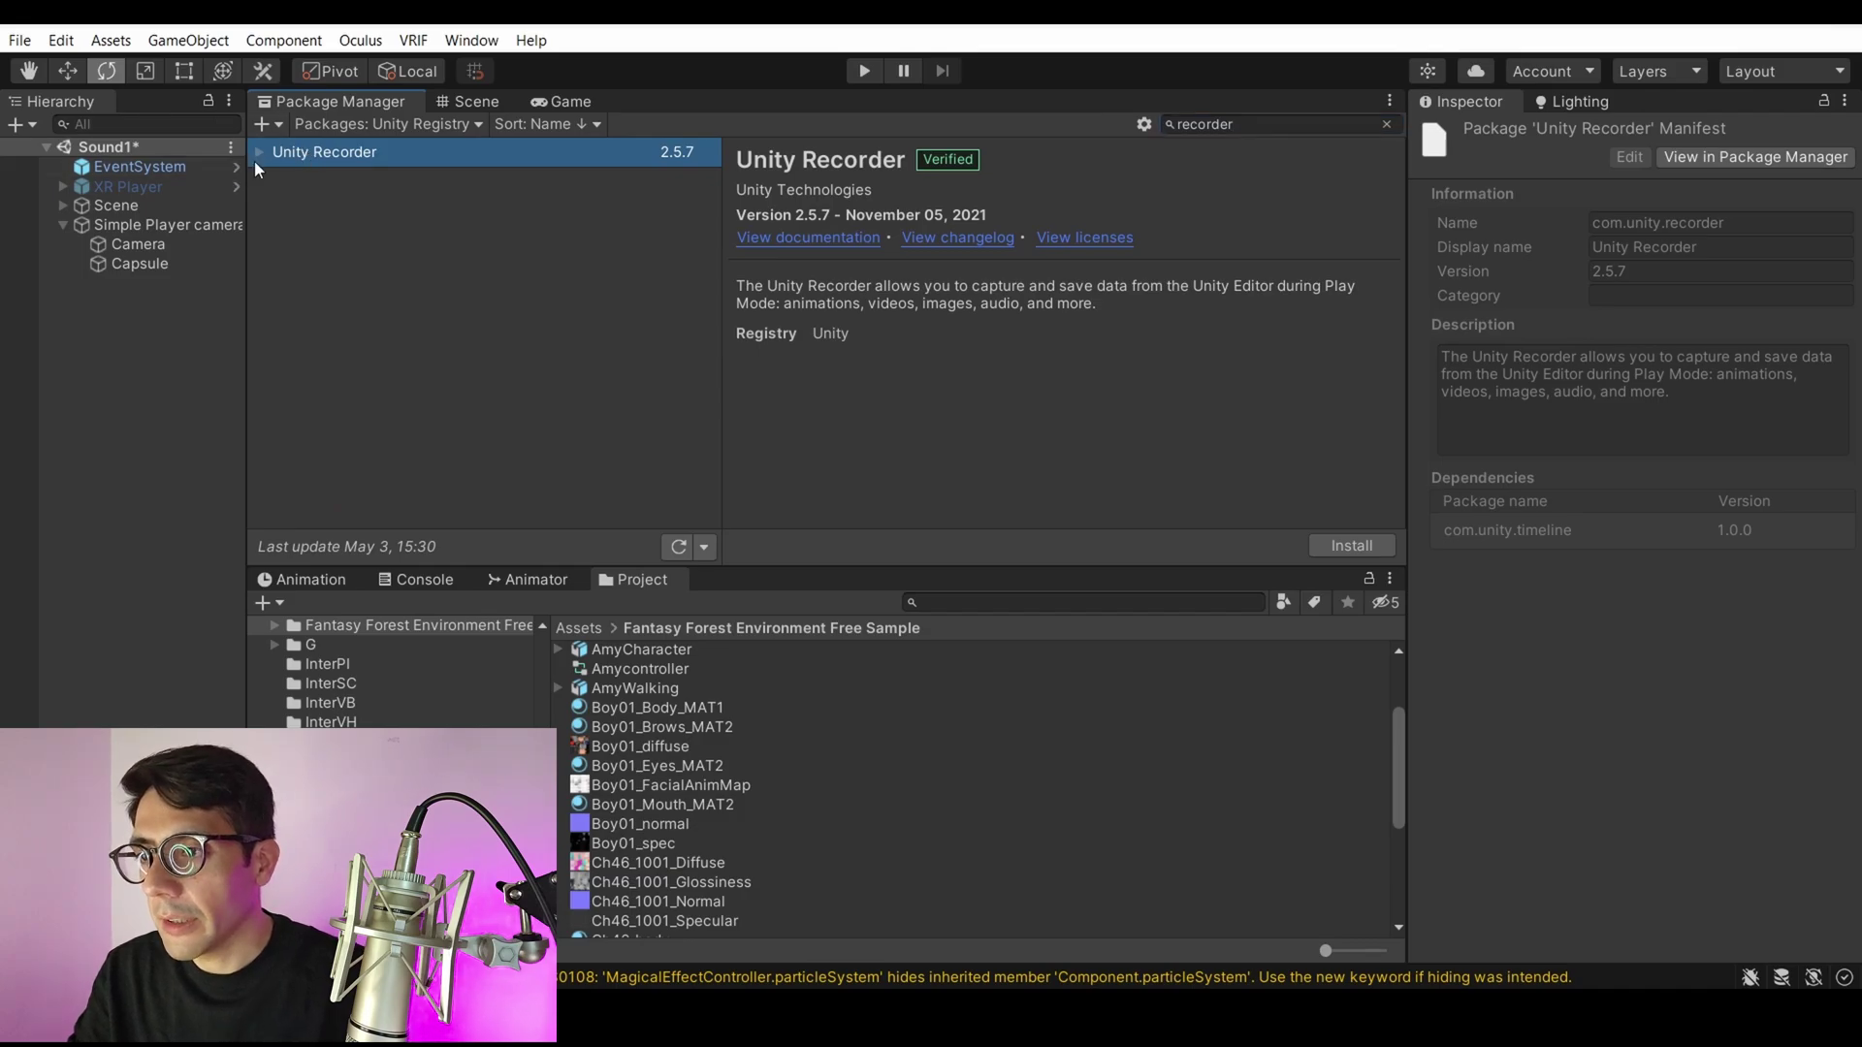
pyautogui.click(258, 153)
pyautogui.click(258, 152)
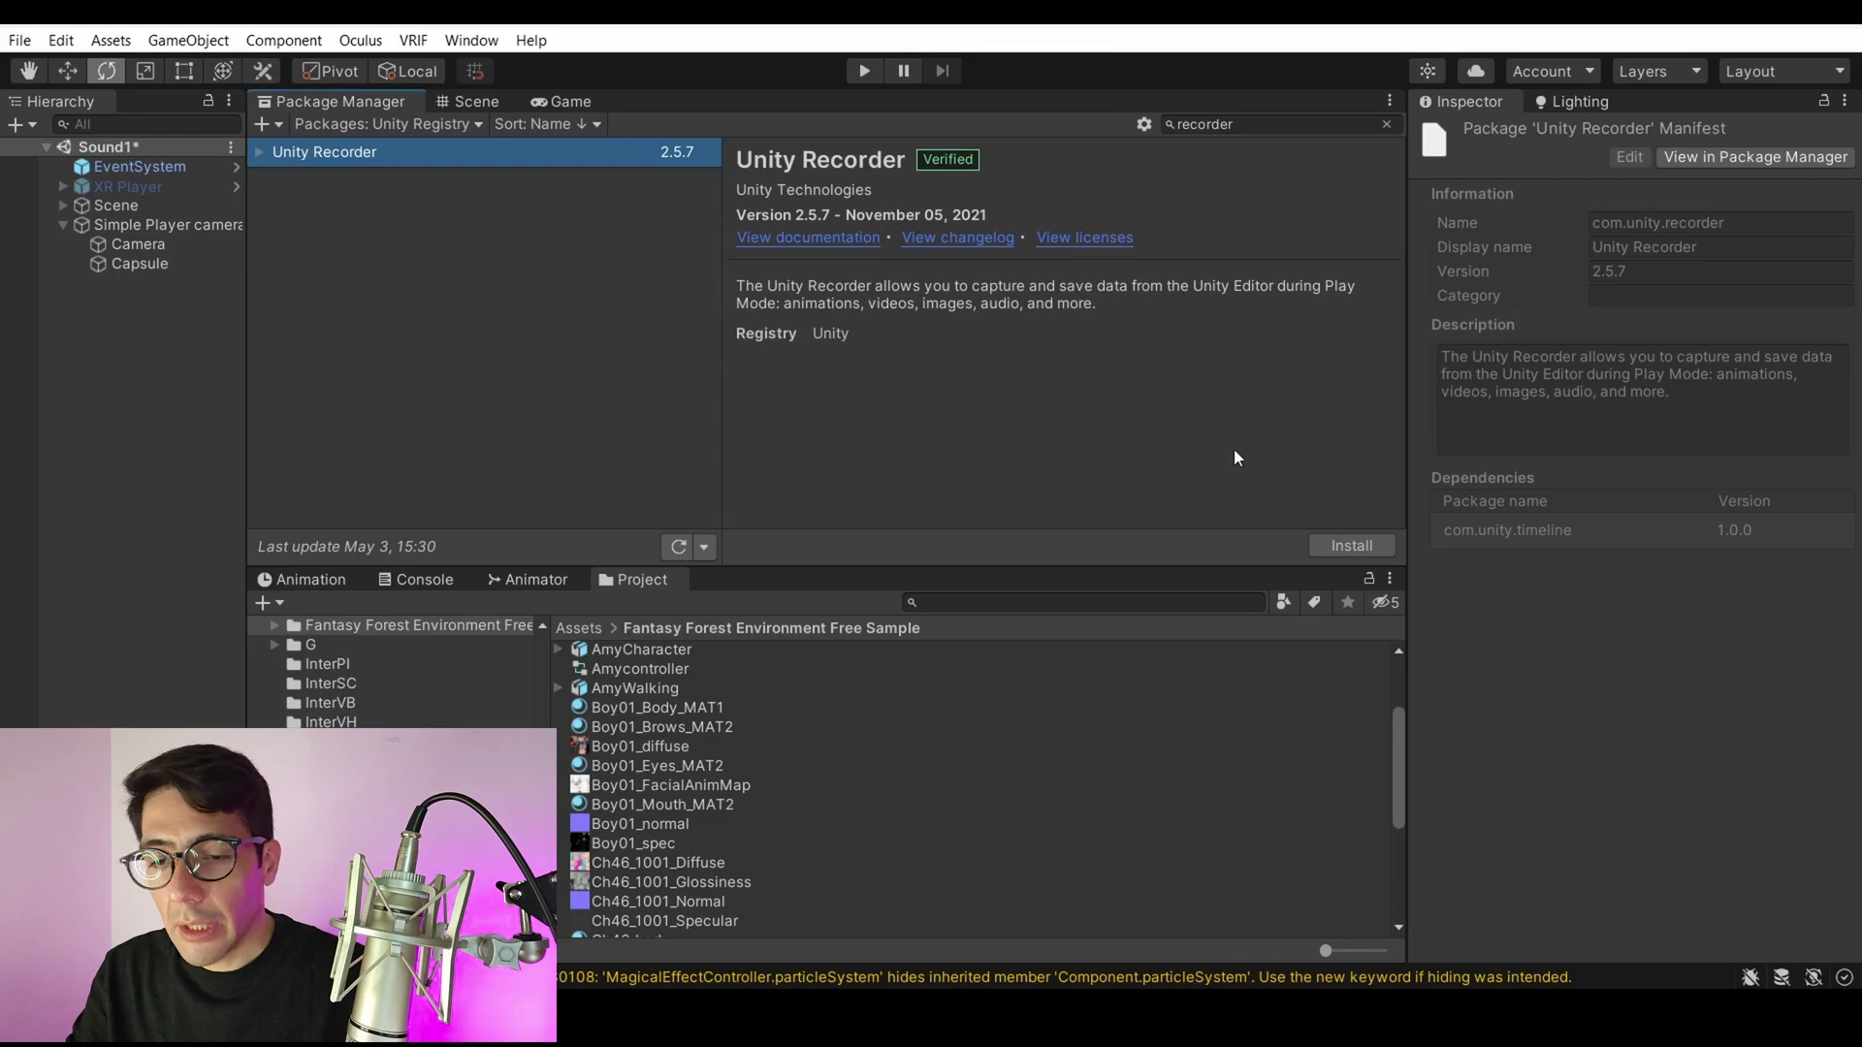
pyautogui.click(1337, 544)
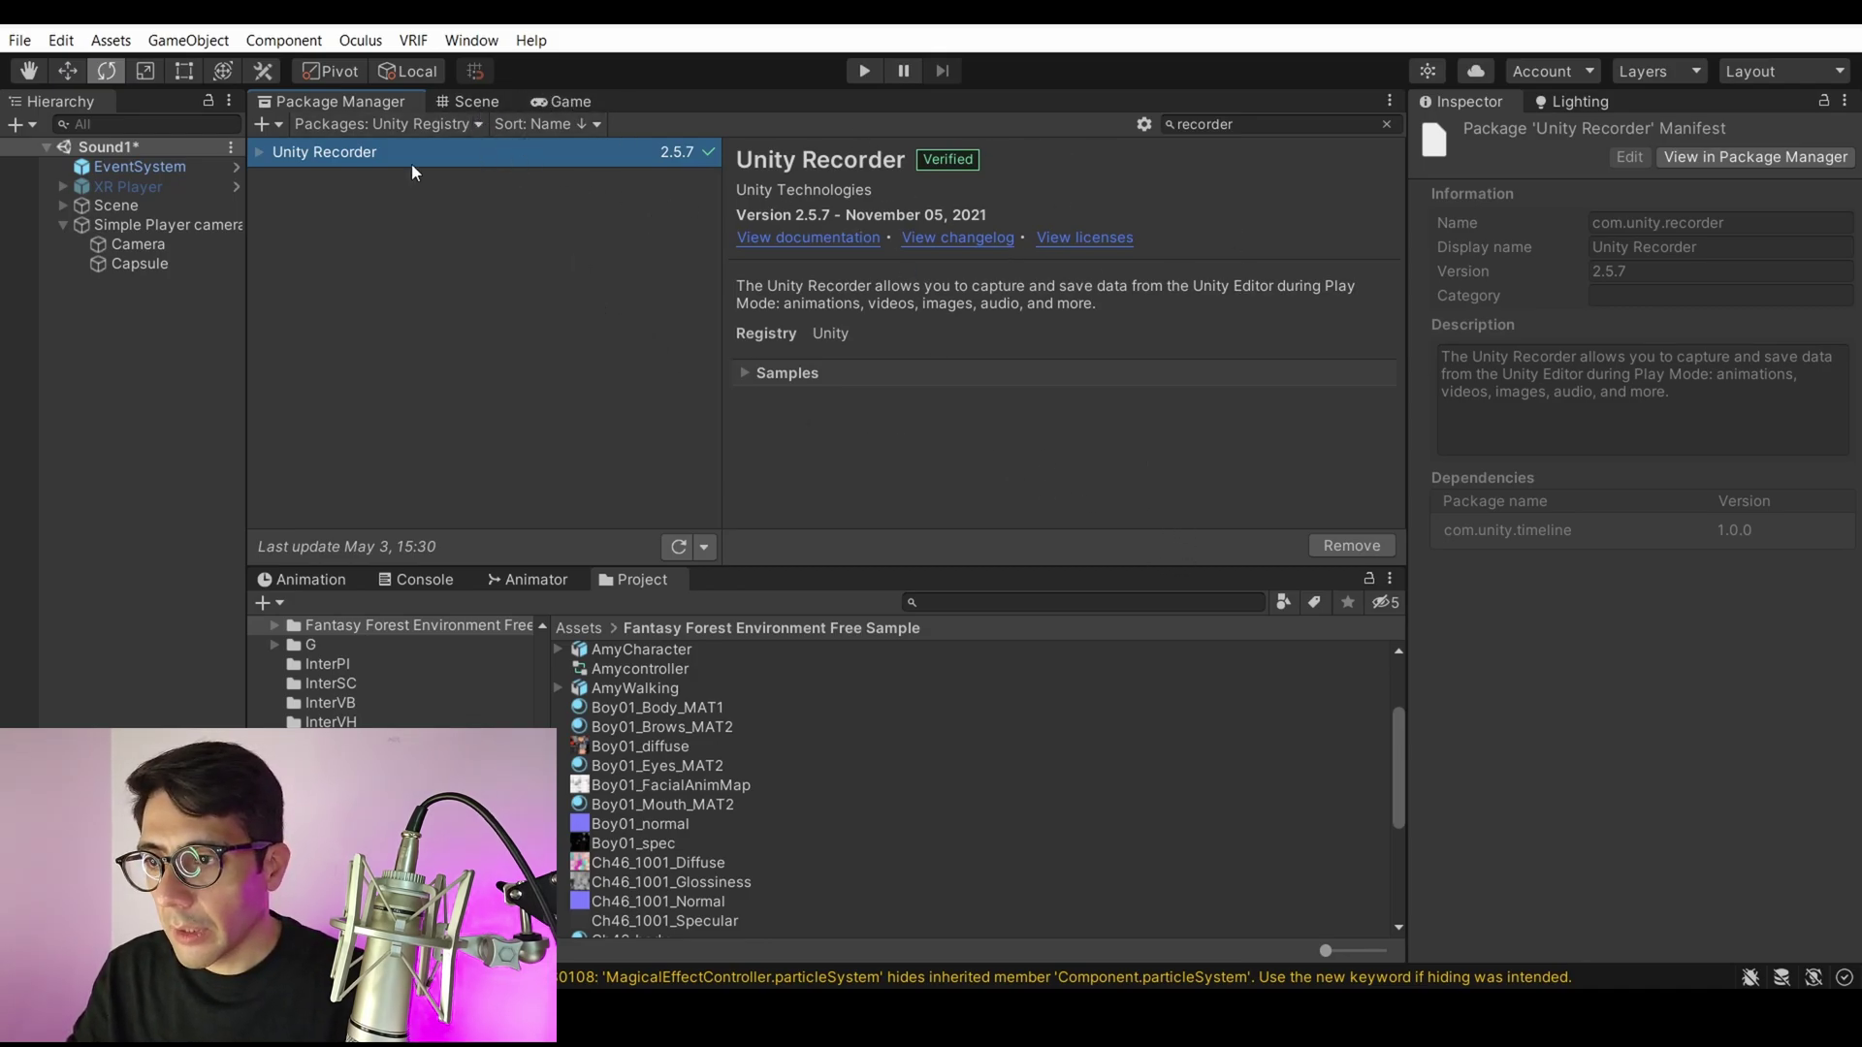
# Open the Recorder window from the Window menu.
pyautogui.click(471, 40)
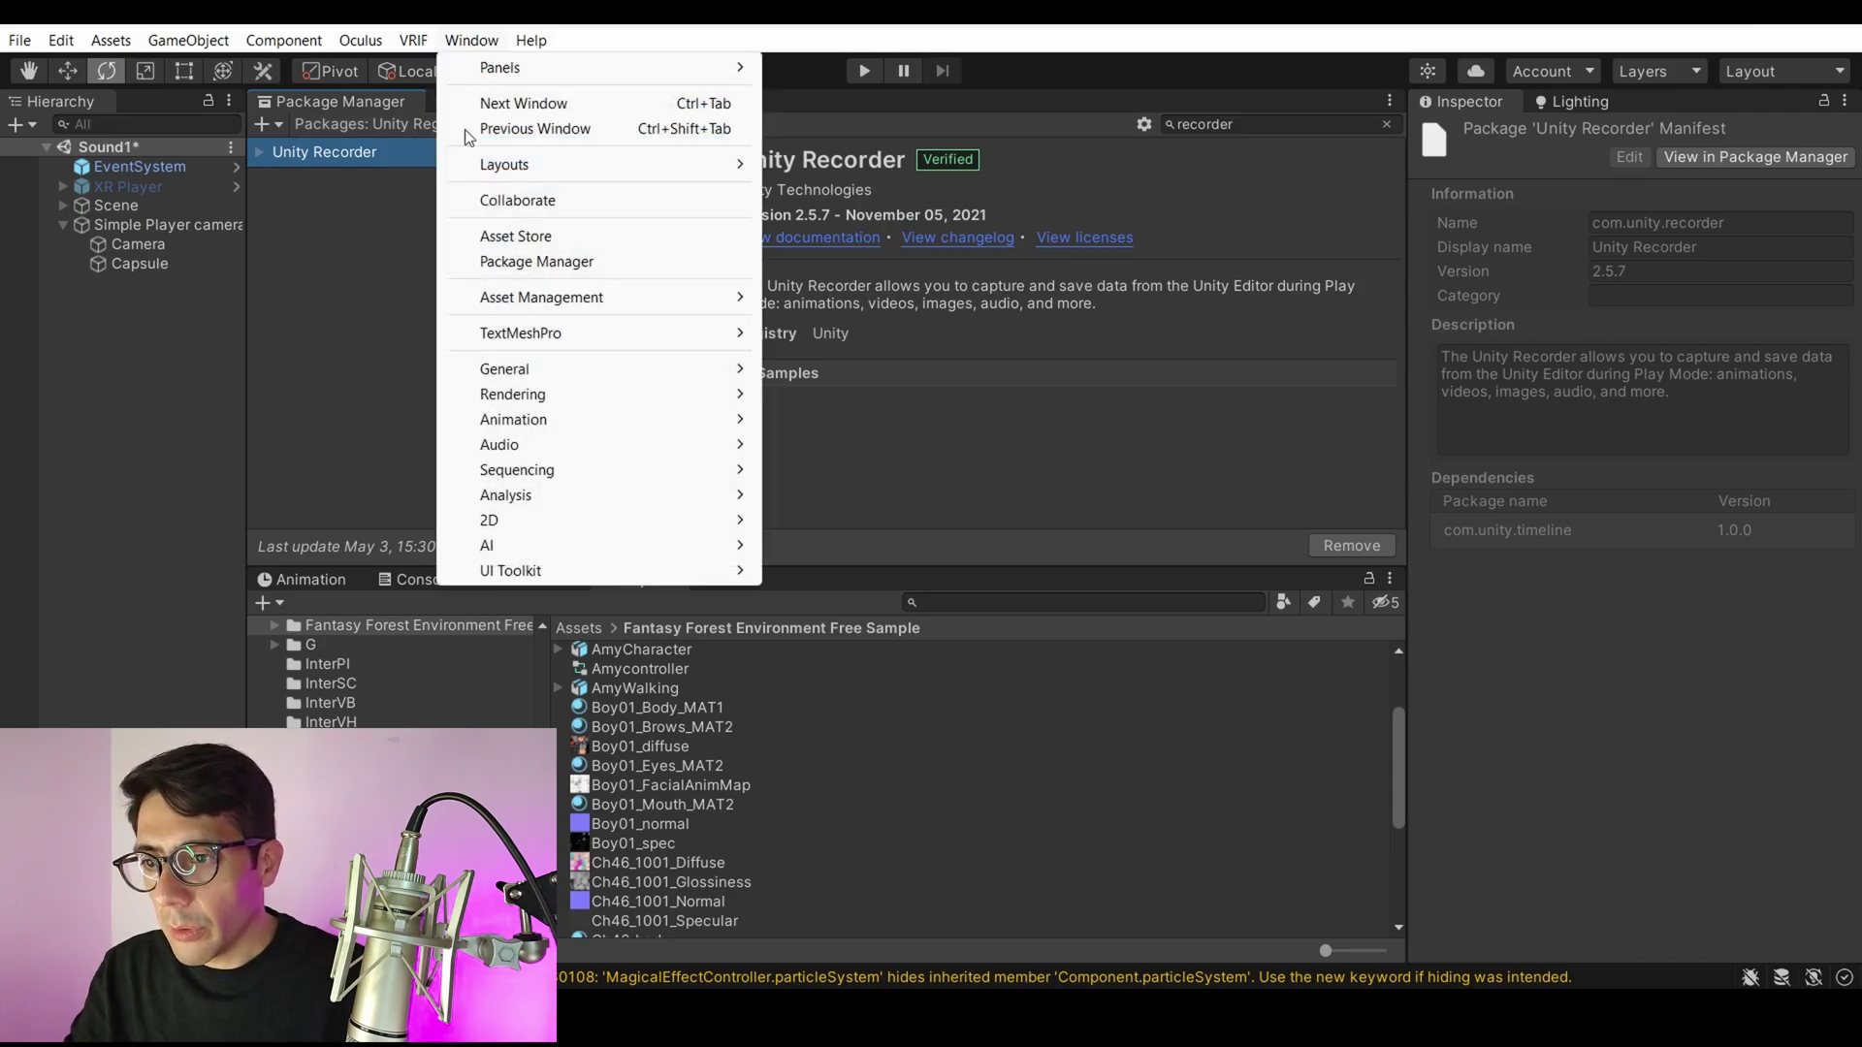
pyautogui.moveTo(689, 372)
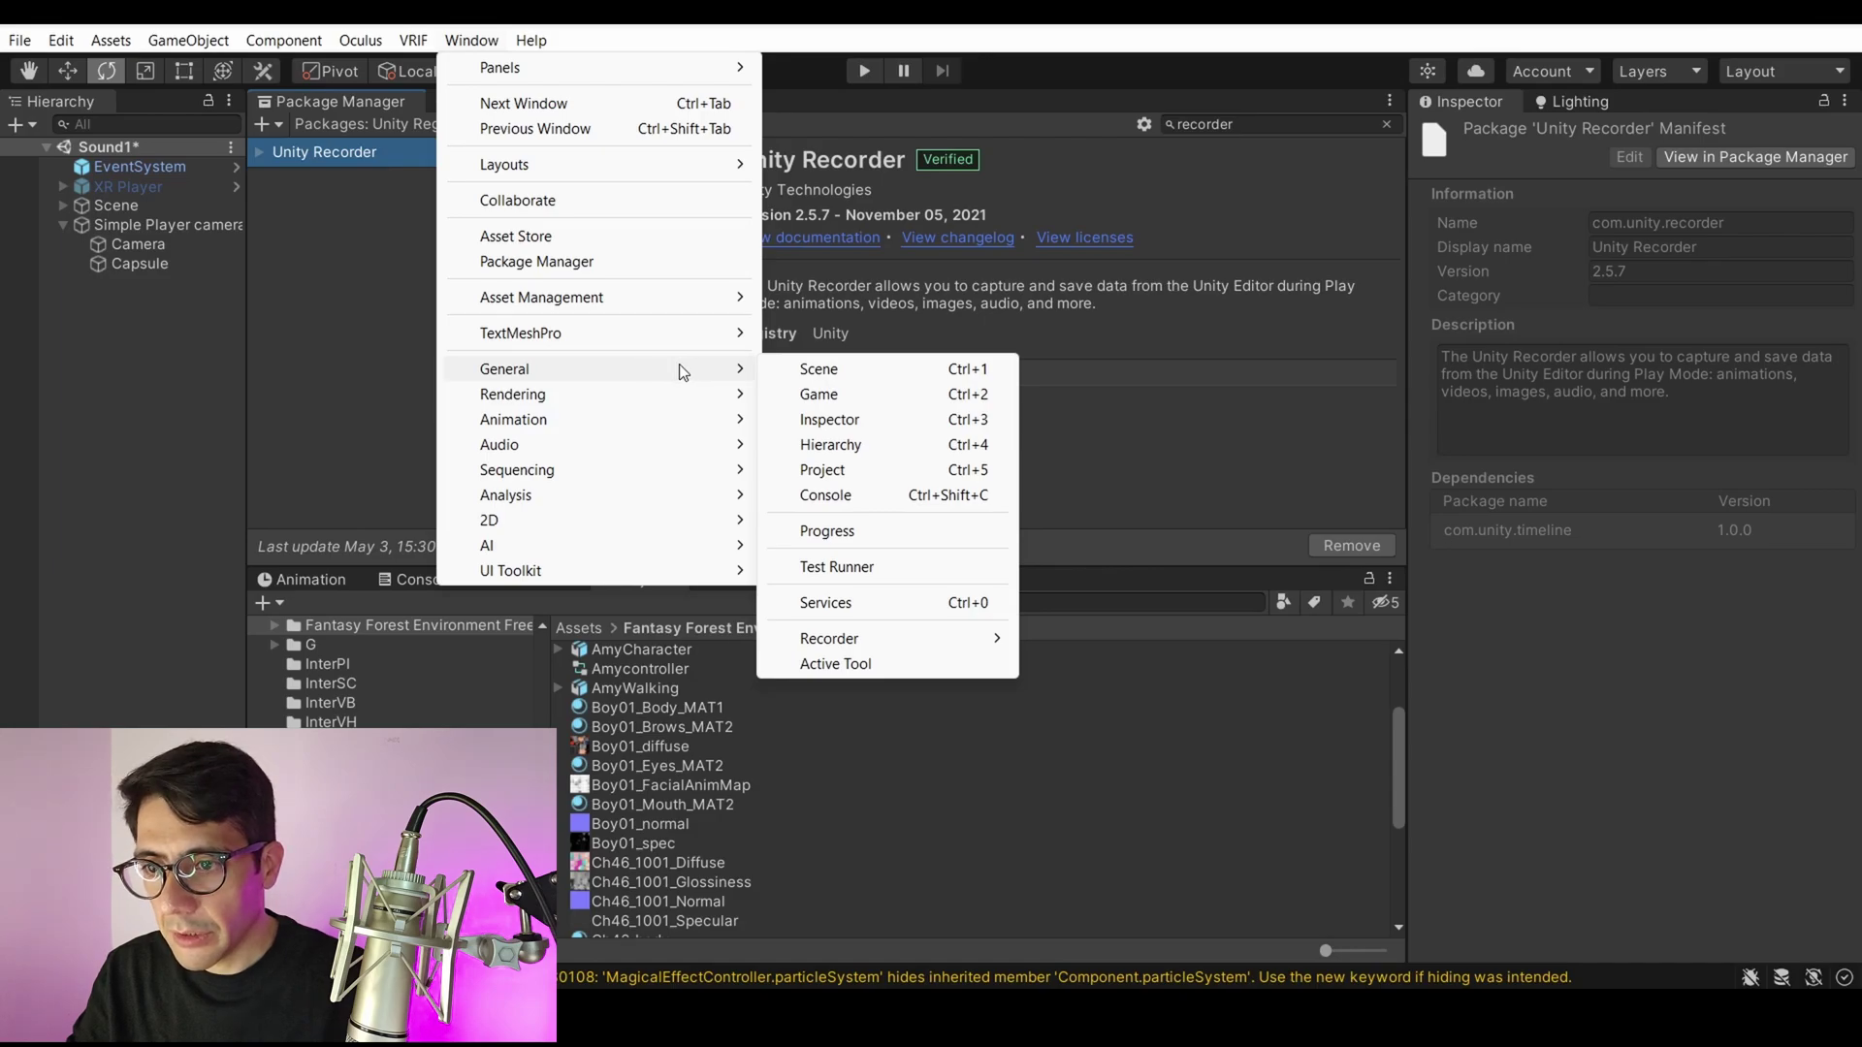
pyautogui.click(479, 130)
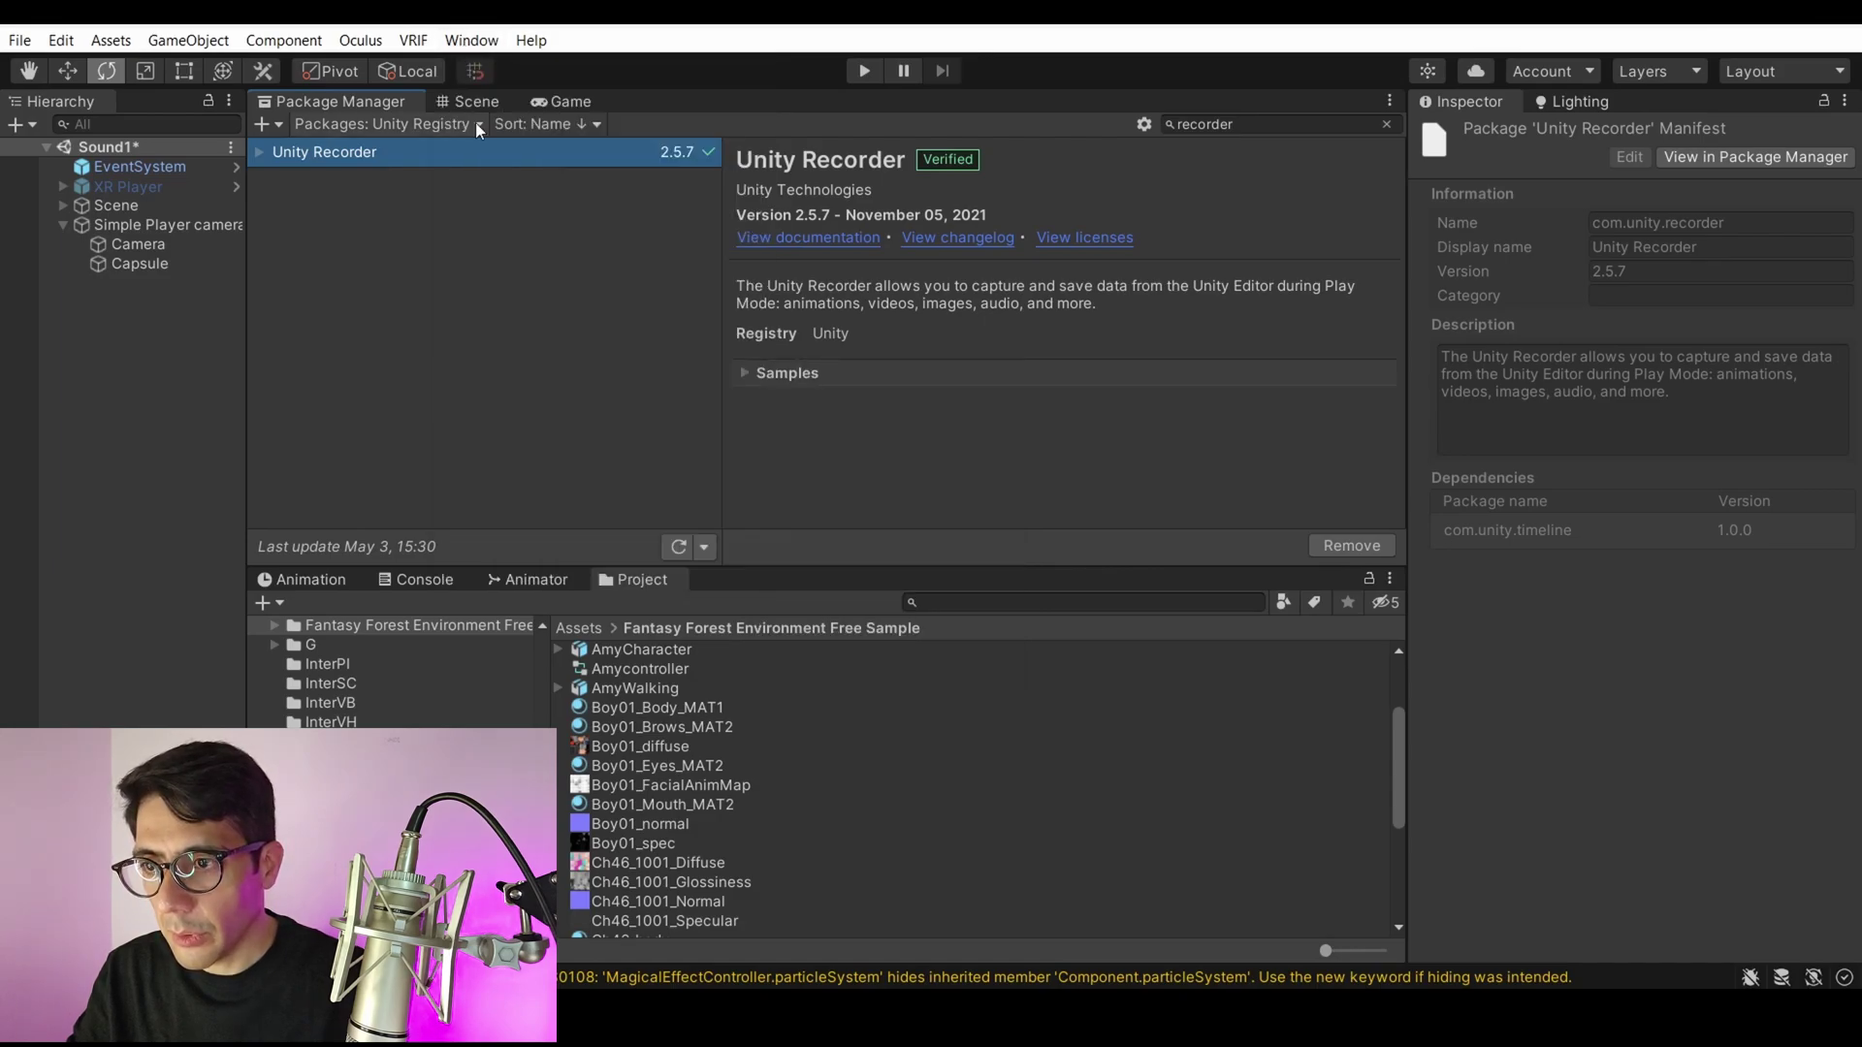
pyautogui.click(472, 40)
pyautogui.moveTo(561, 371)
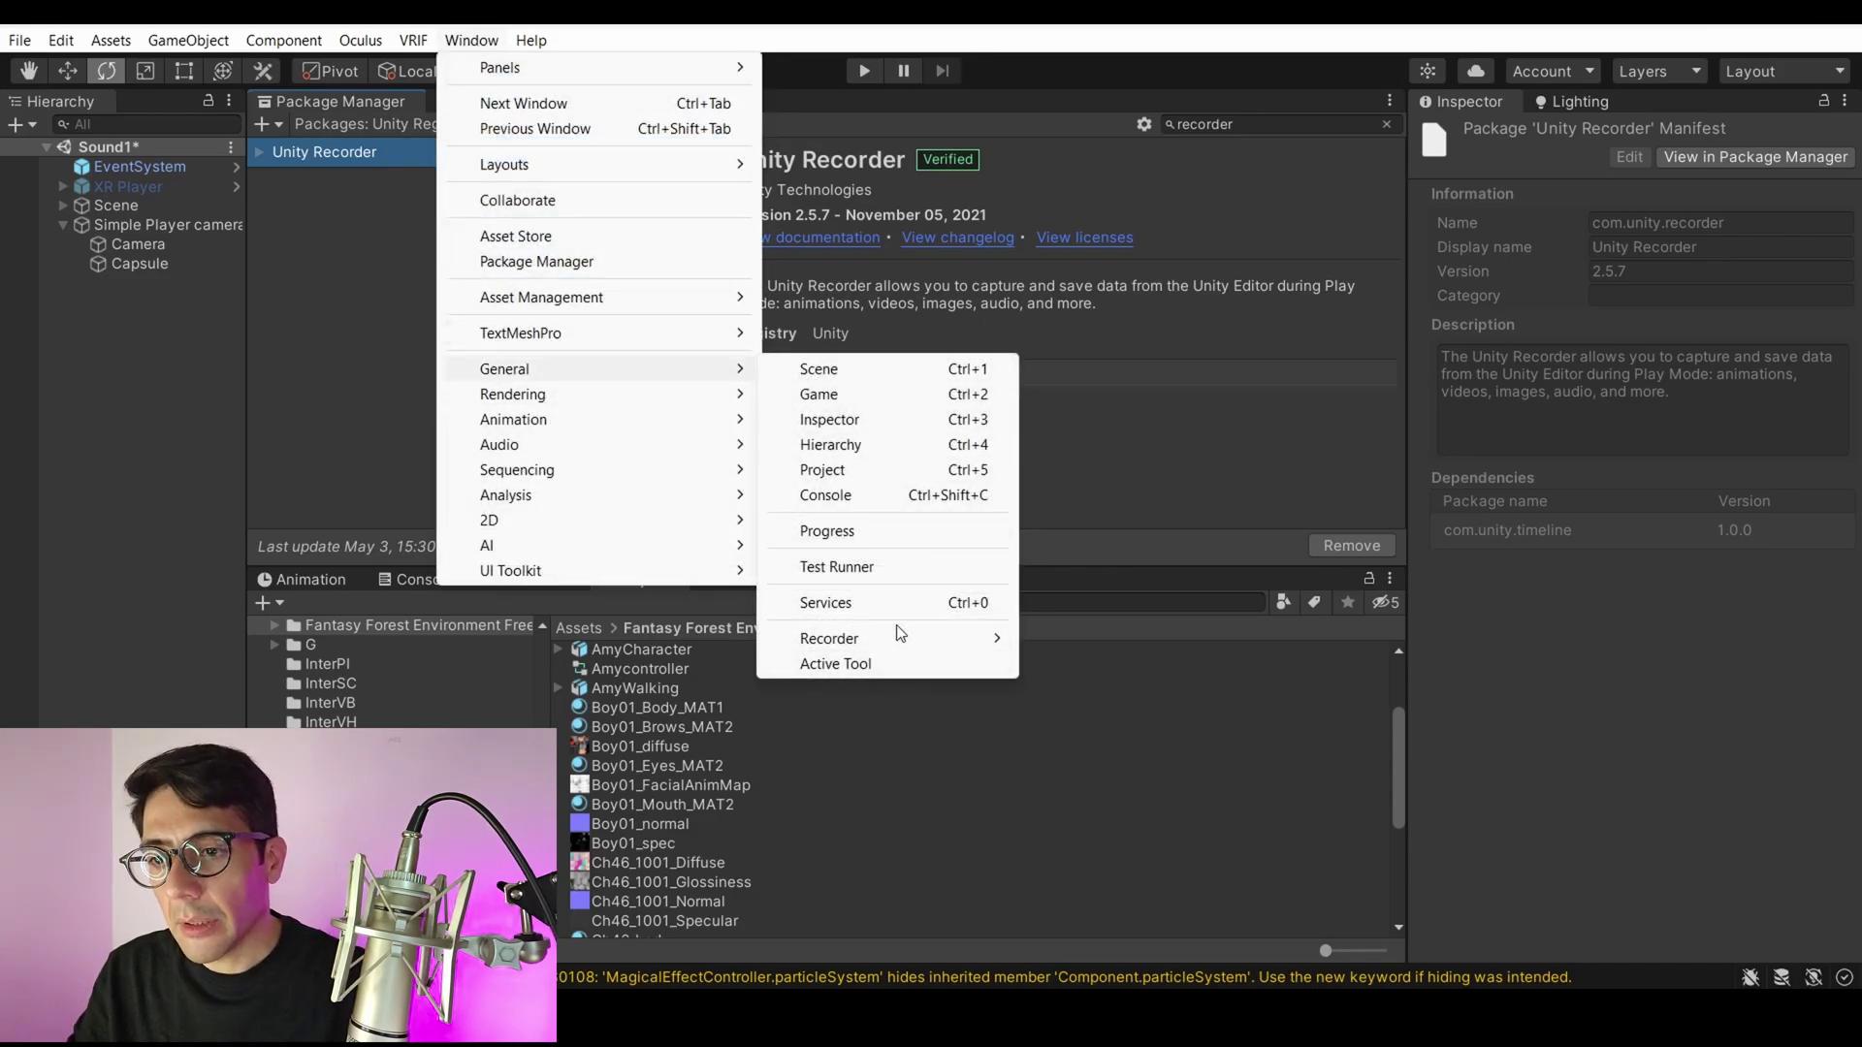
pyautogui.moveTo(896, 646)
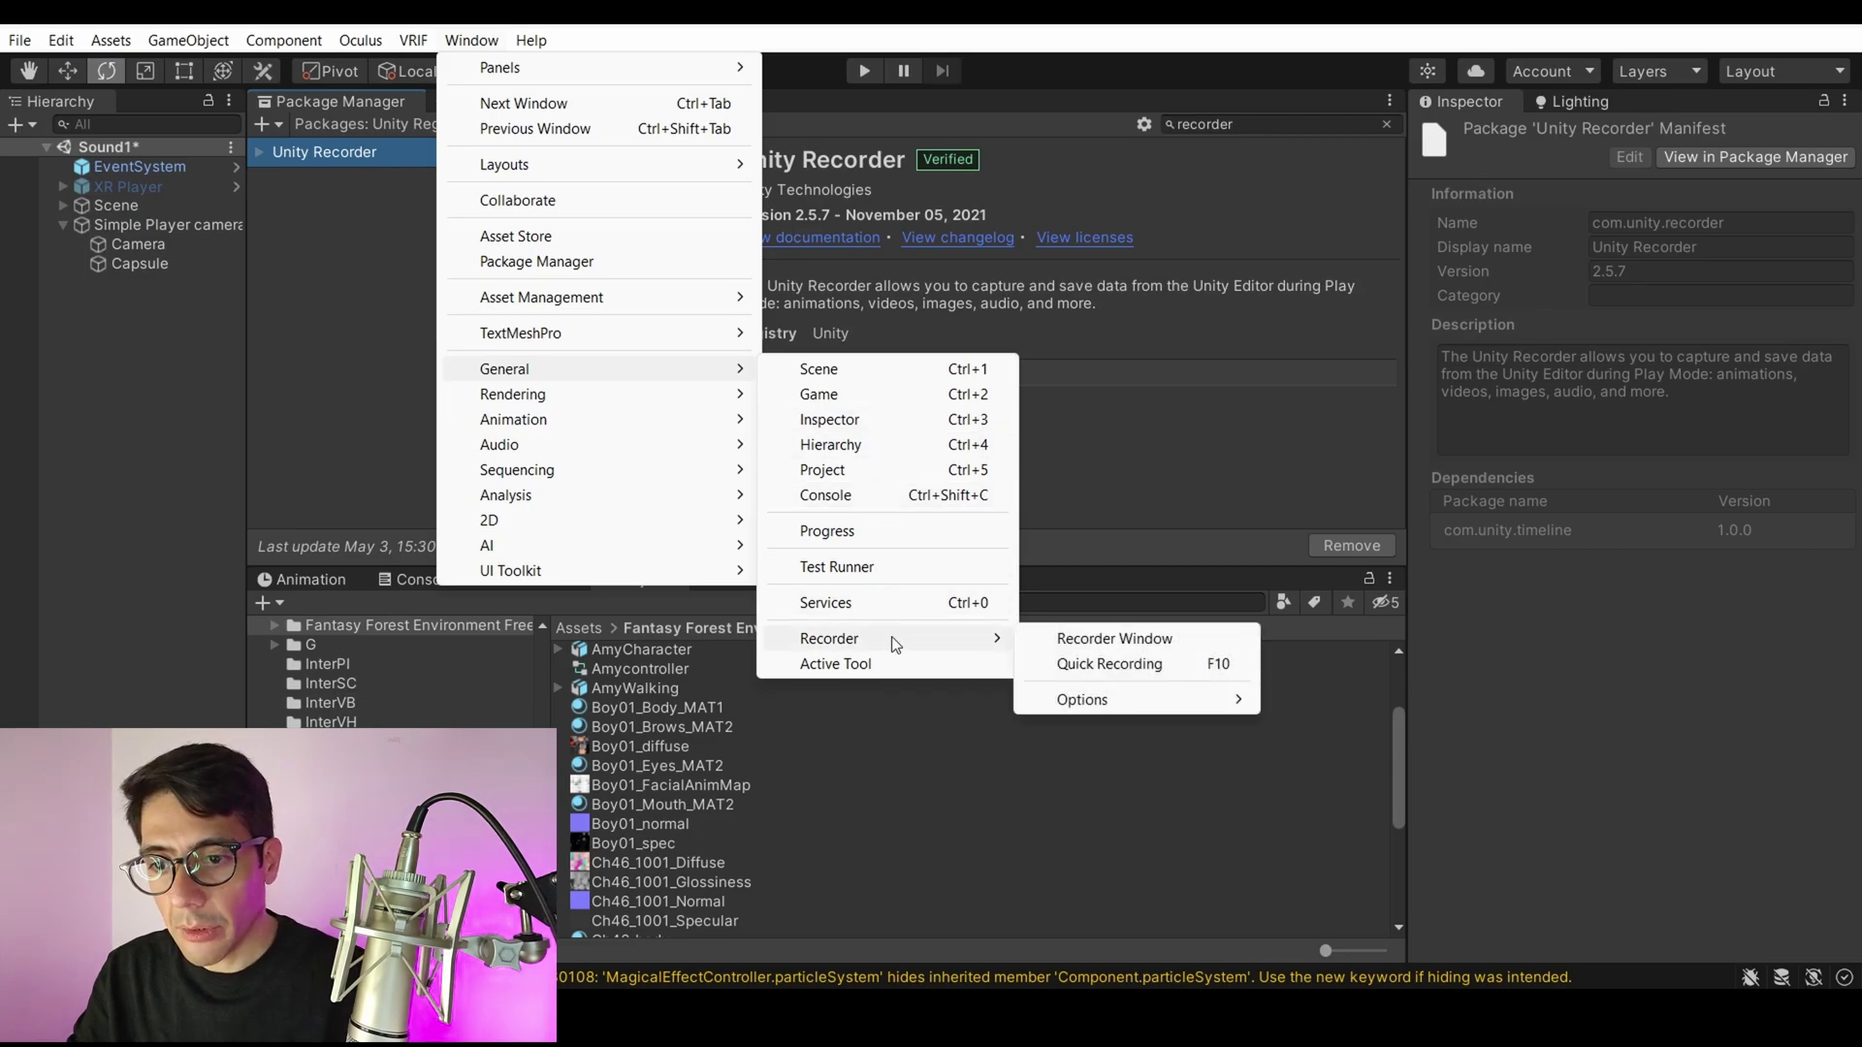
pyautogui.click(1092, 642)
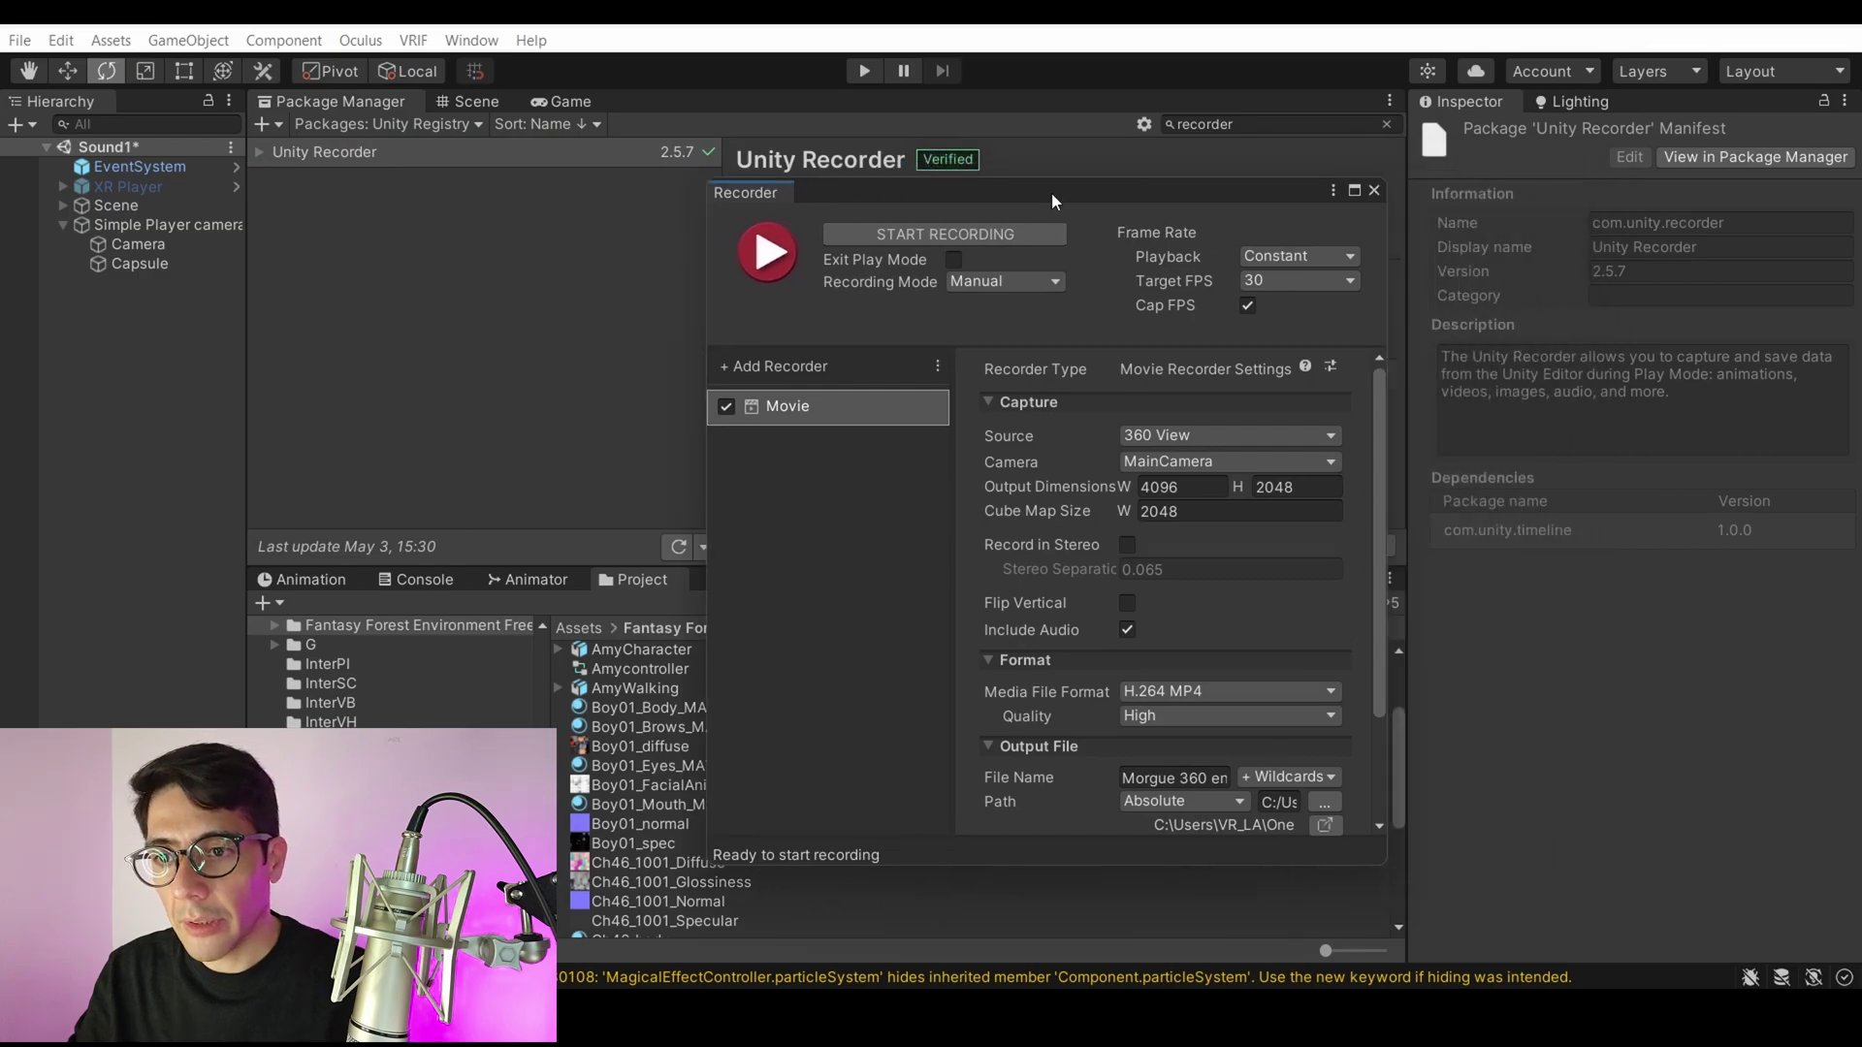
pyautogui.moveTo(1043, 193); pyautogui.dragTo(999, 265)
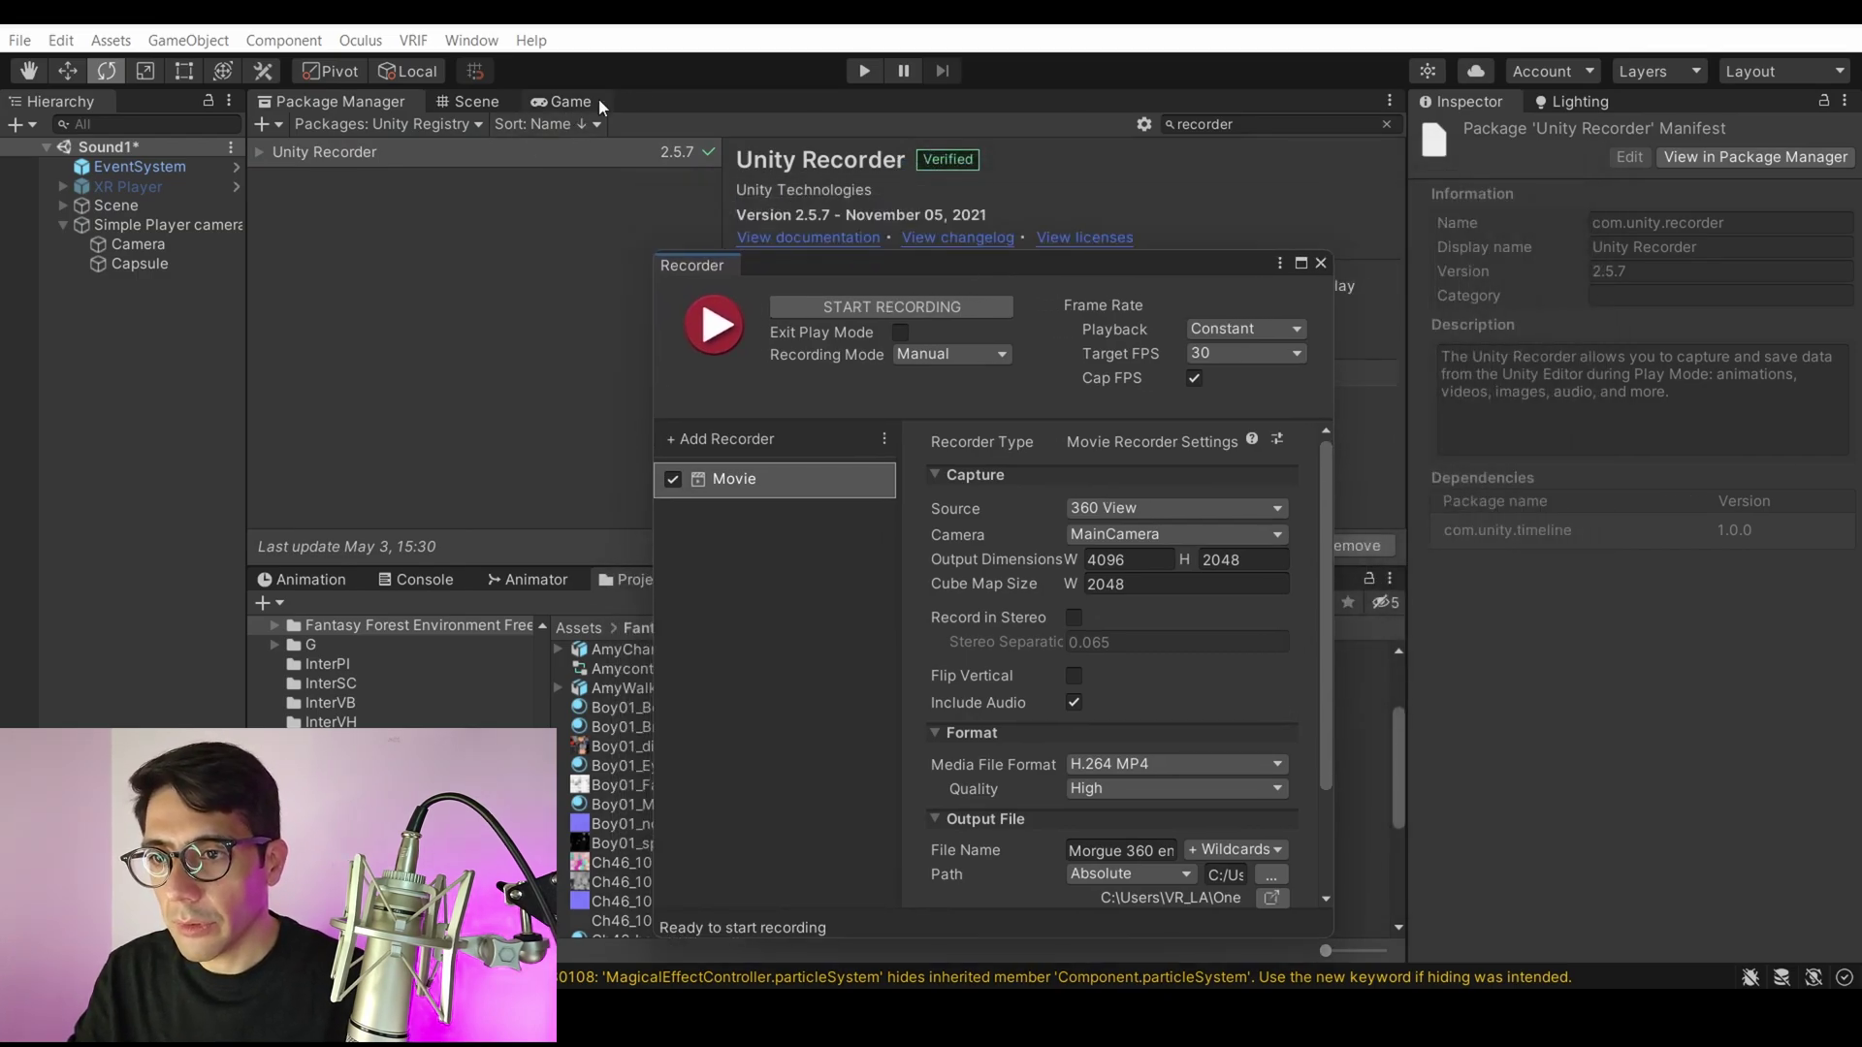
# Switch to the Game view and delete the existing 360 View Movie recorder.
pyautogui.click(480, 103)
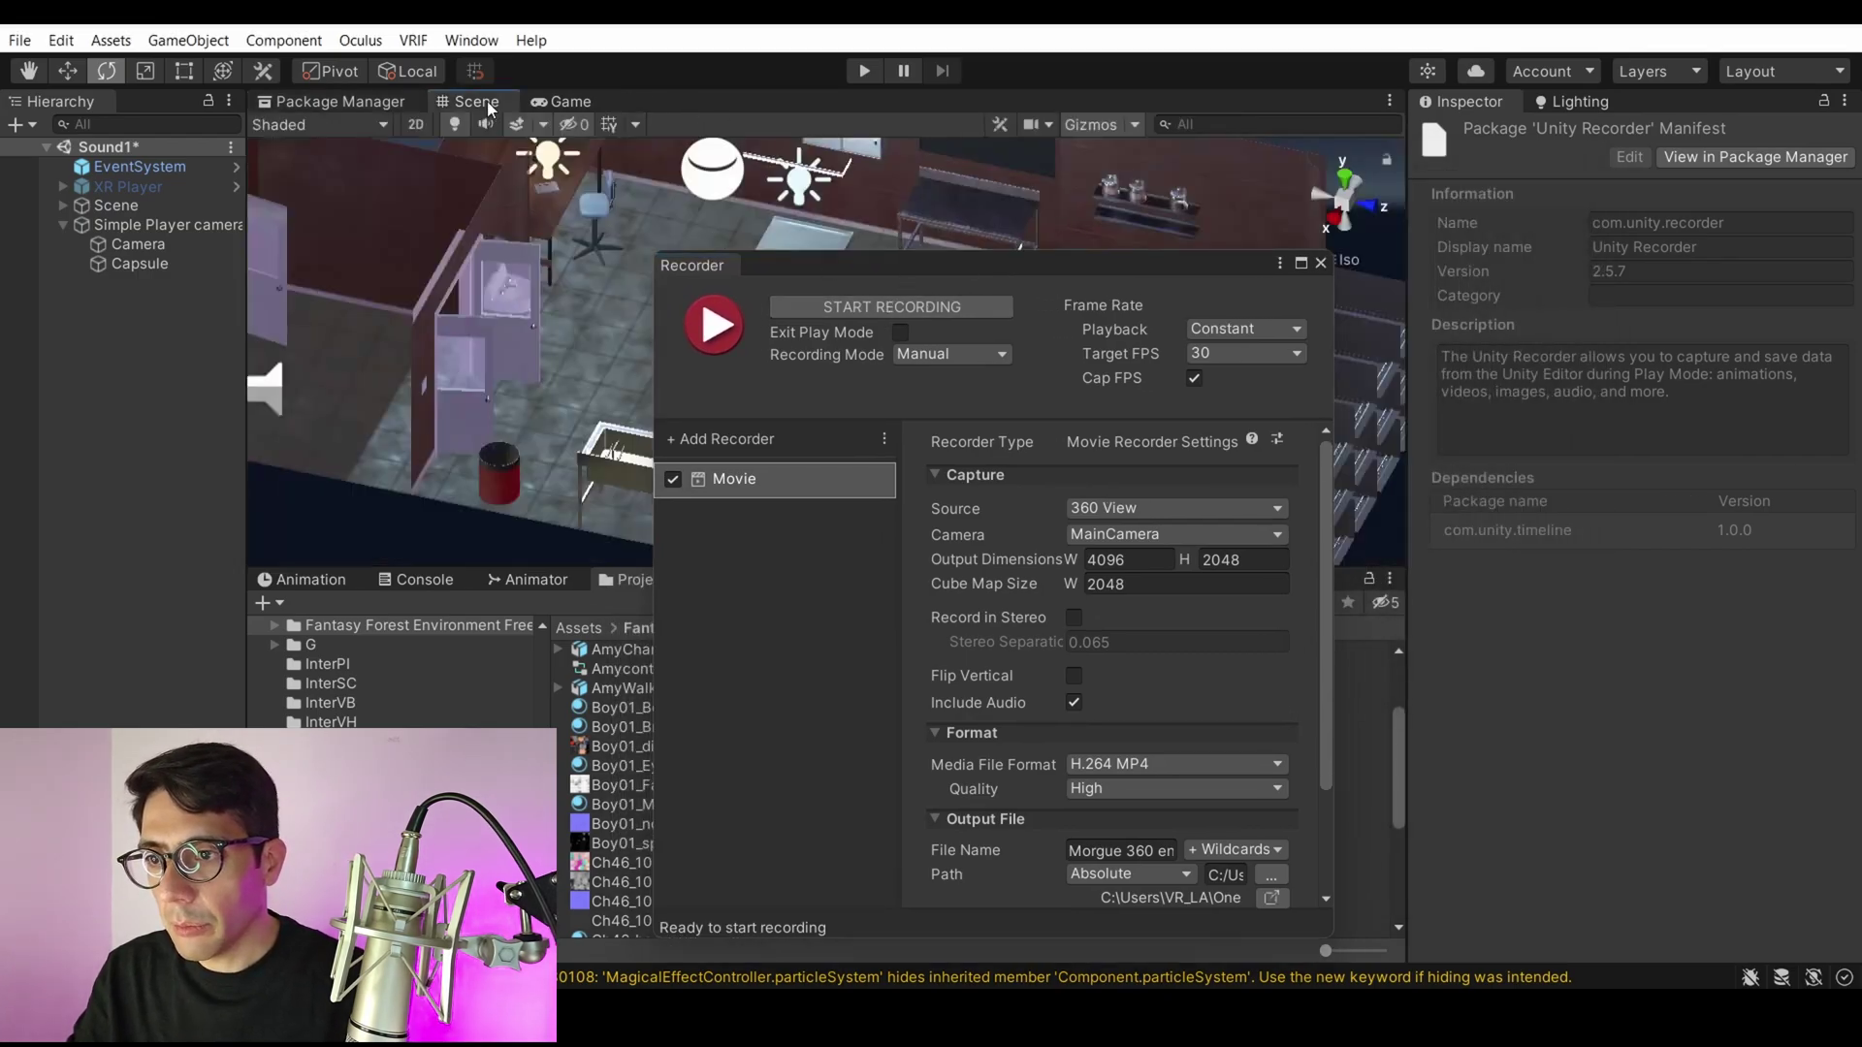
pyautogui.click(566, 103)
pyautogui.moveTo(873, 258); pyautogui.dragTo(841, 190)
pyautogui.scroll(-3, 1099, 535)
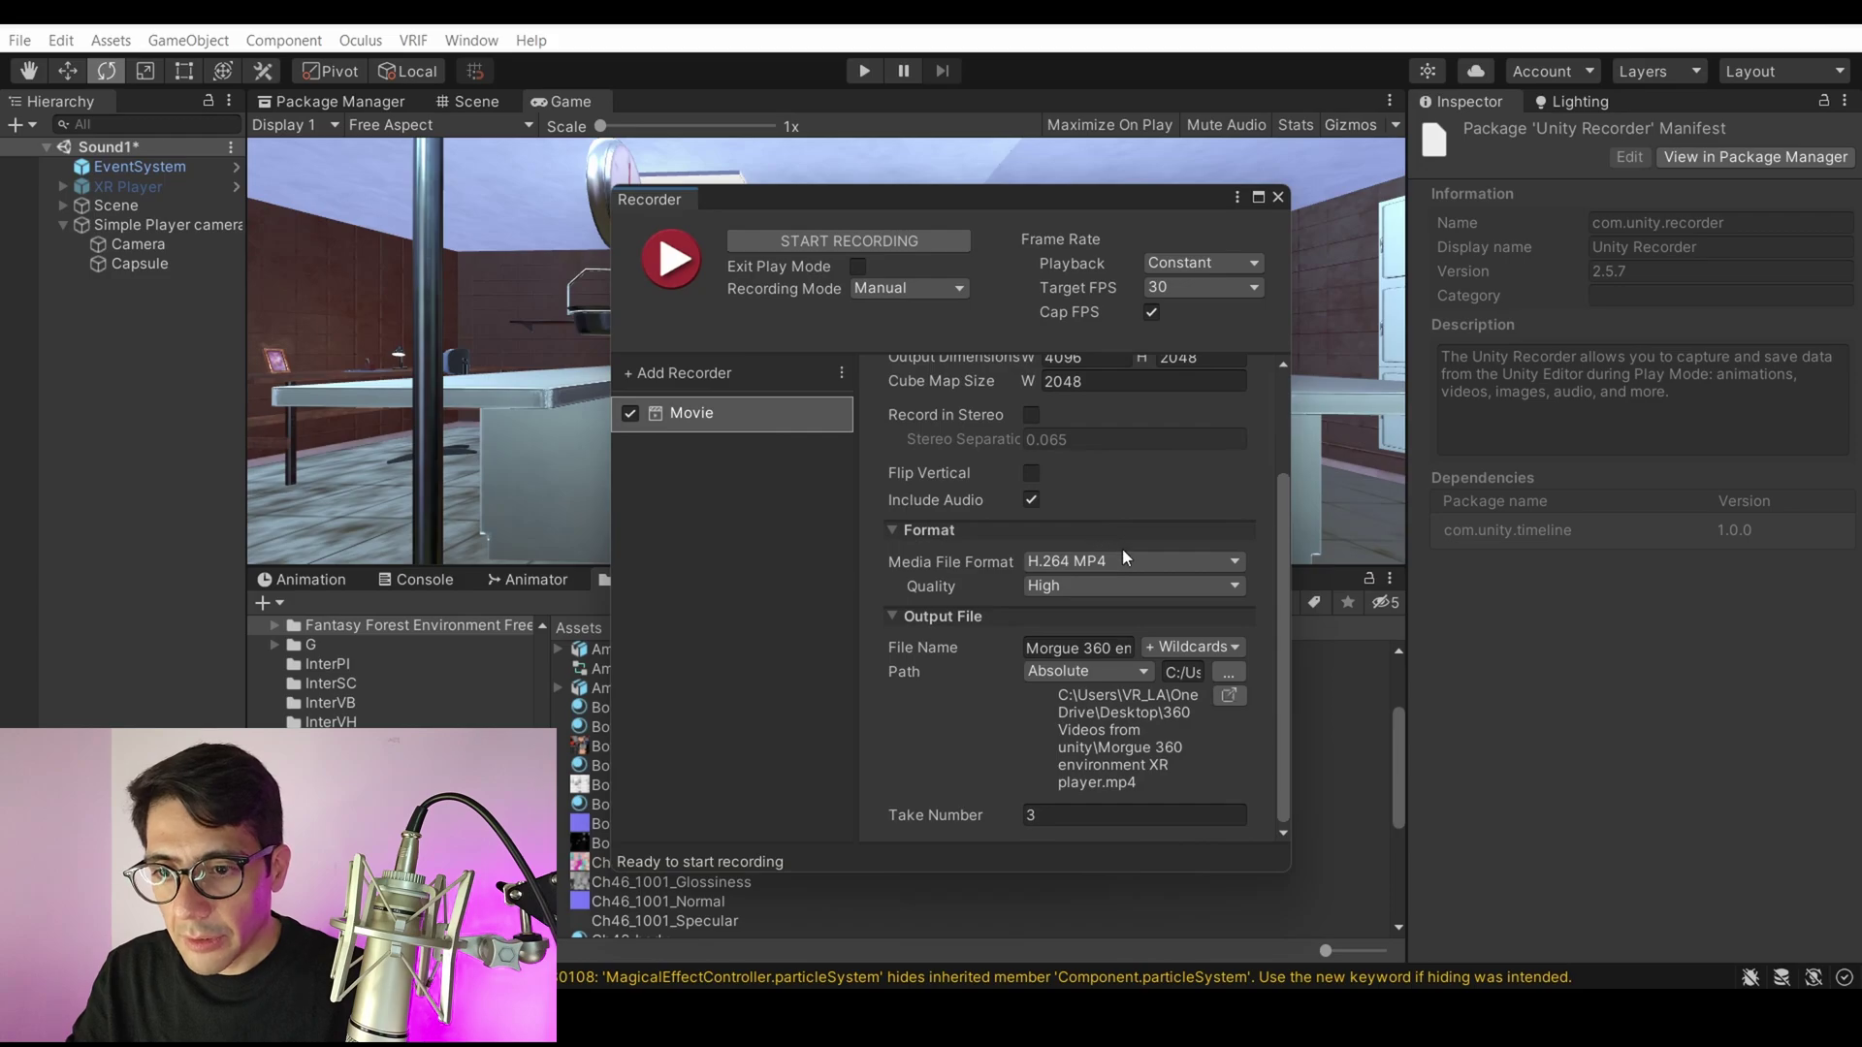
pyautogui.scroll(3, 1086, 562)
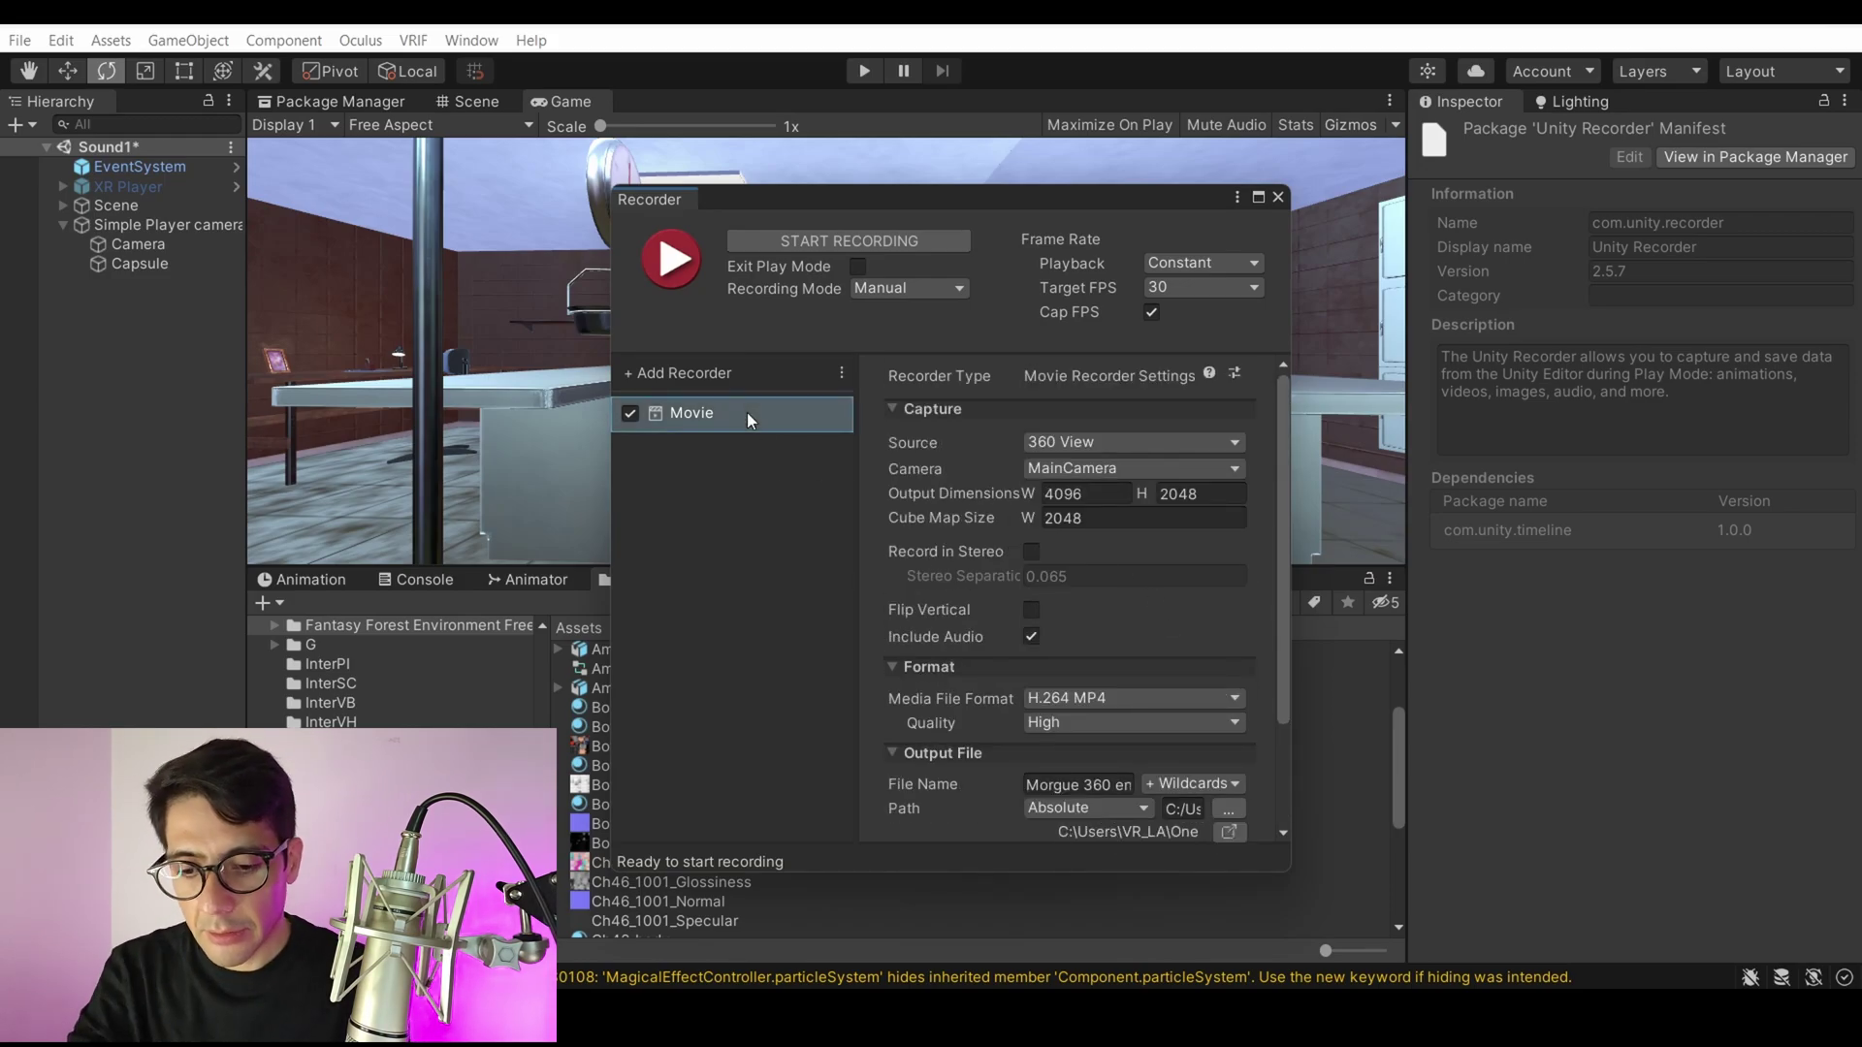
pyautogui.press('Delete')
# Confirm the deletion and add a new Movie recorder with default Game View capture.
pyautogui.click(990, 547)
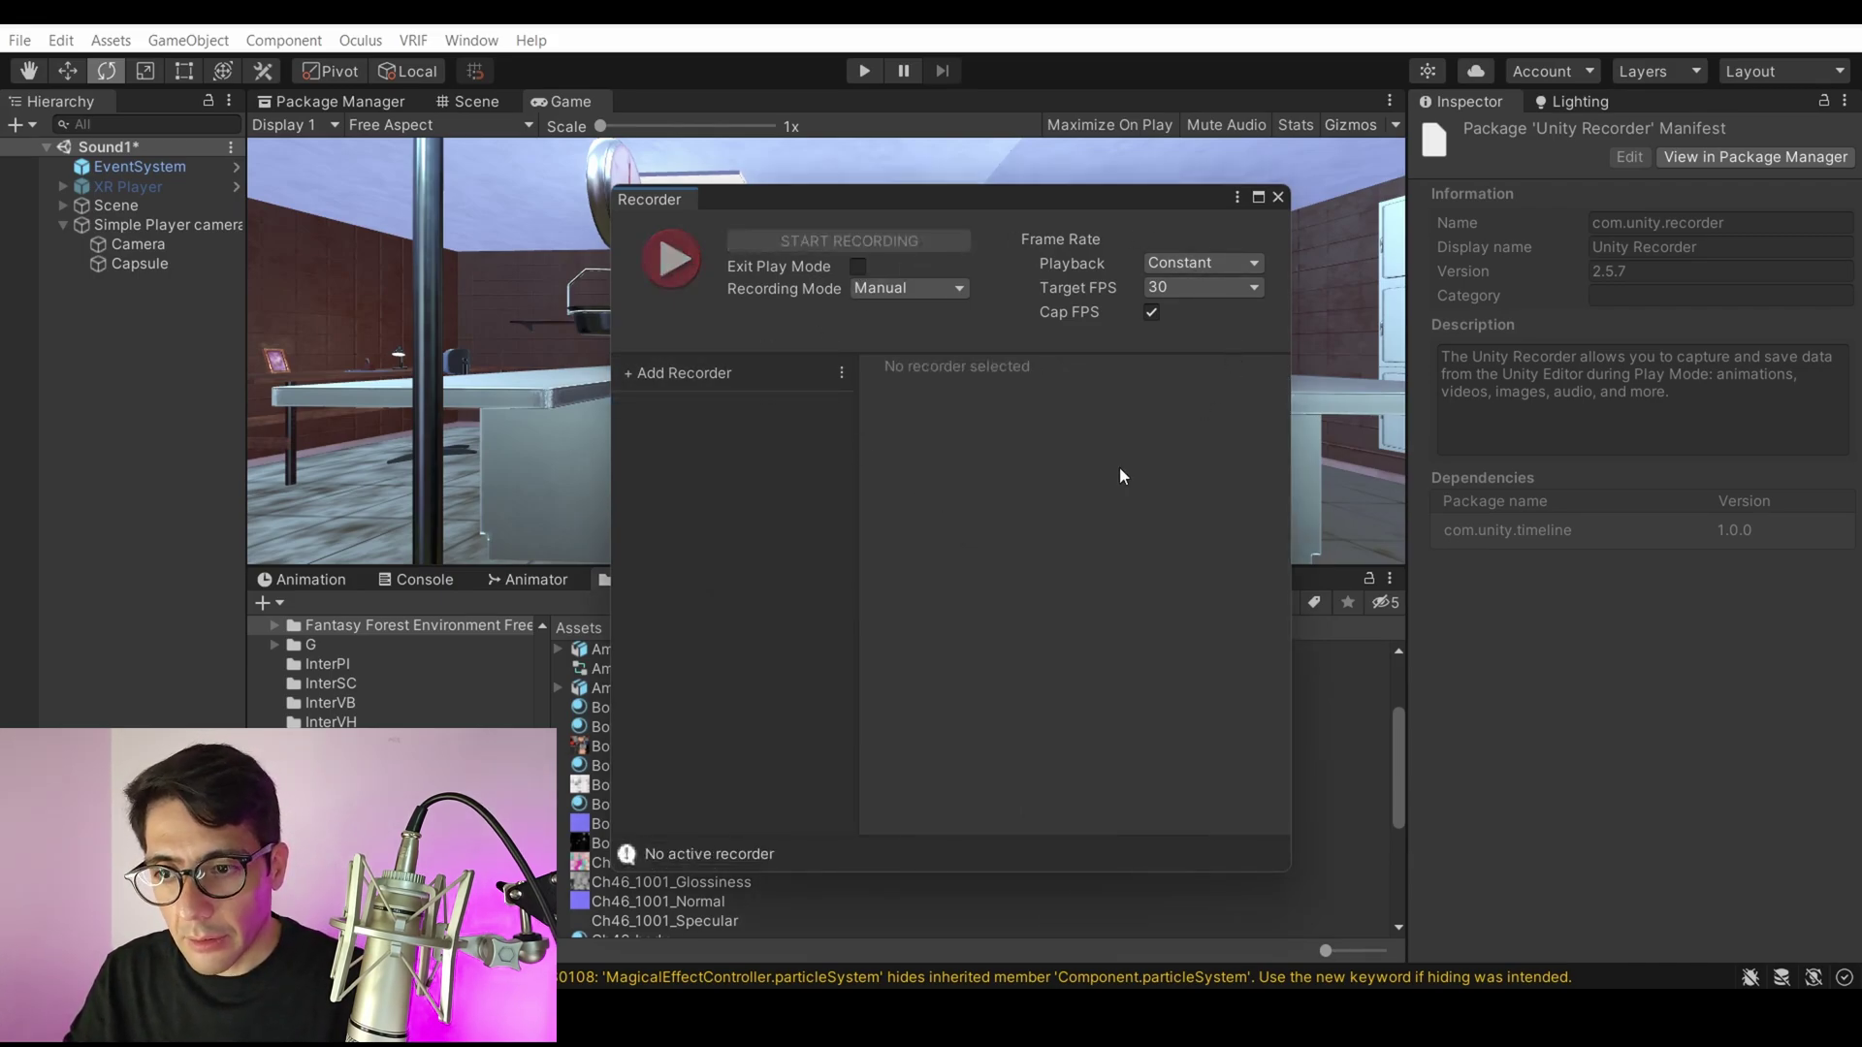
pyautogui.moveTo(992, 206); pyautogui.dragTo(1021, 185)
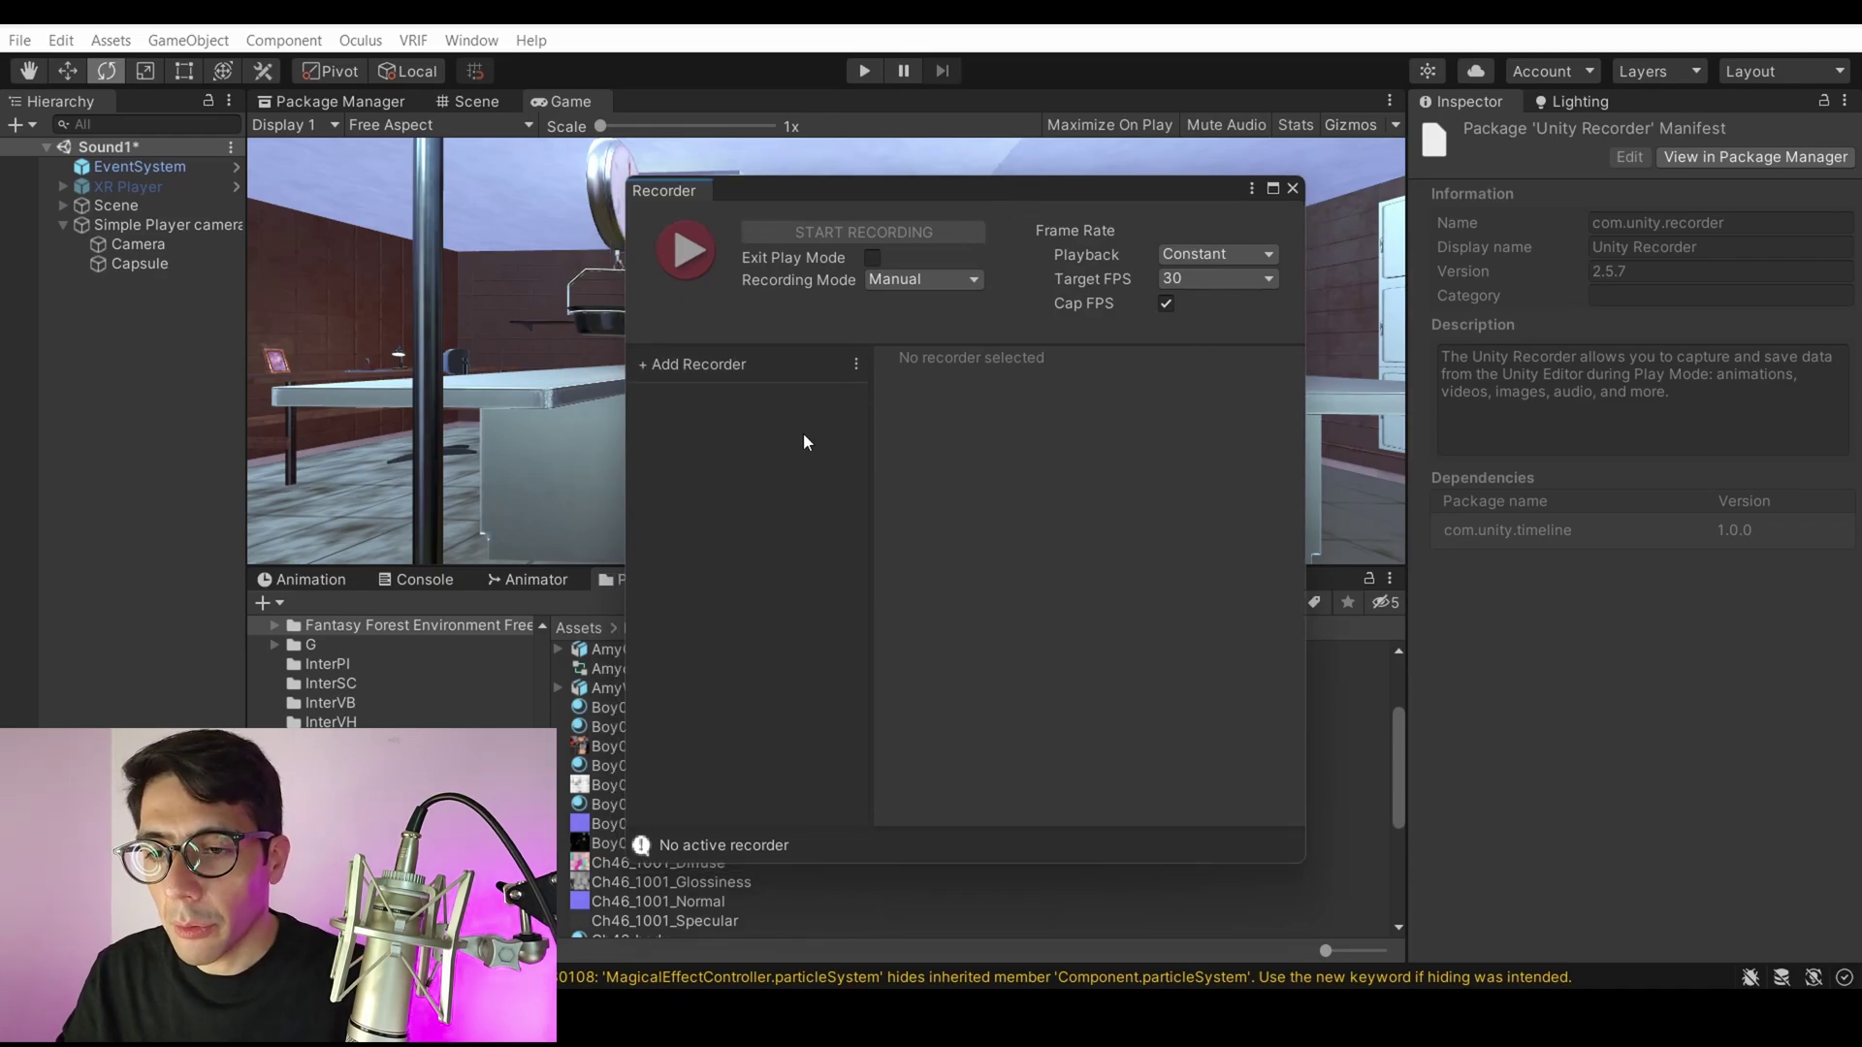
pyautogui.click(677, 365)
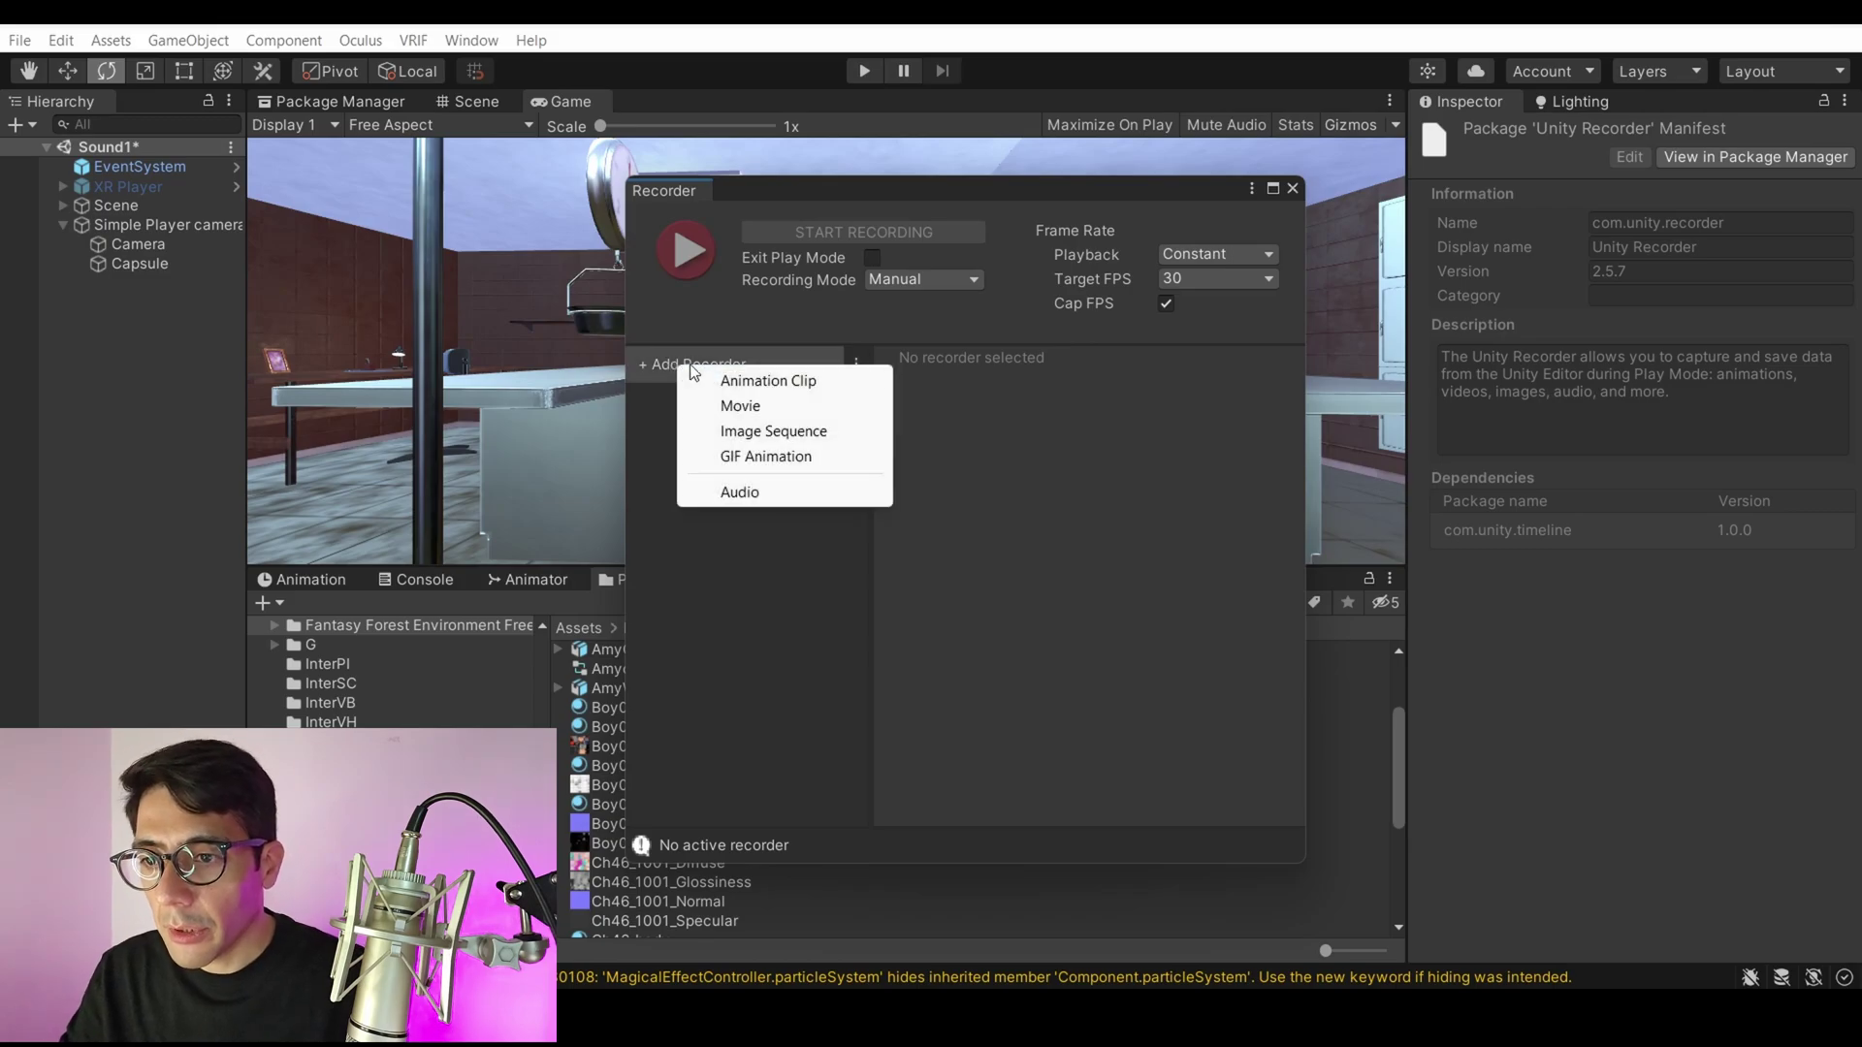
pyautogui.click(753, 407)
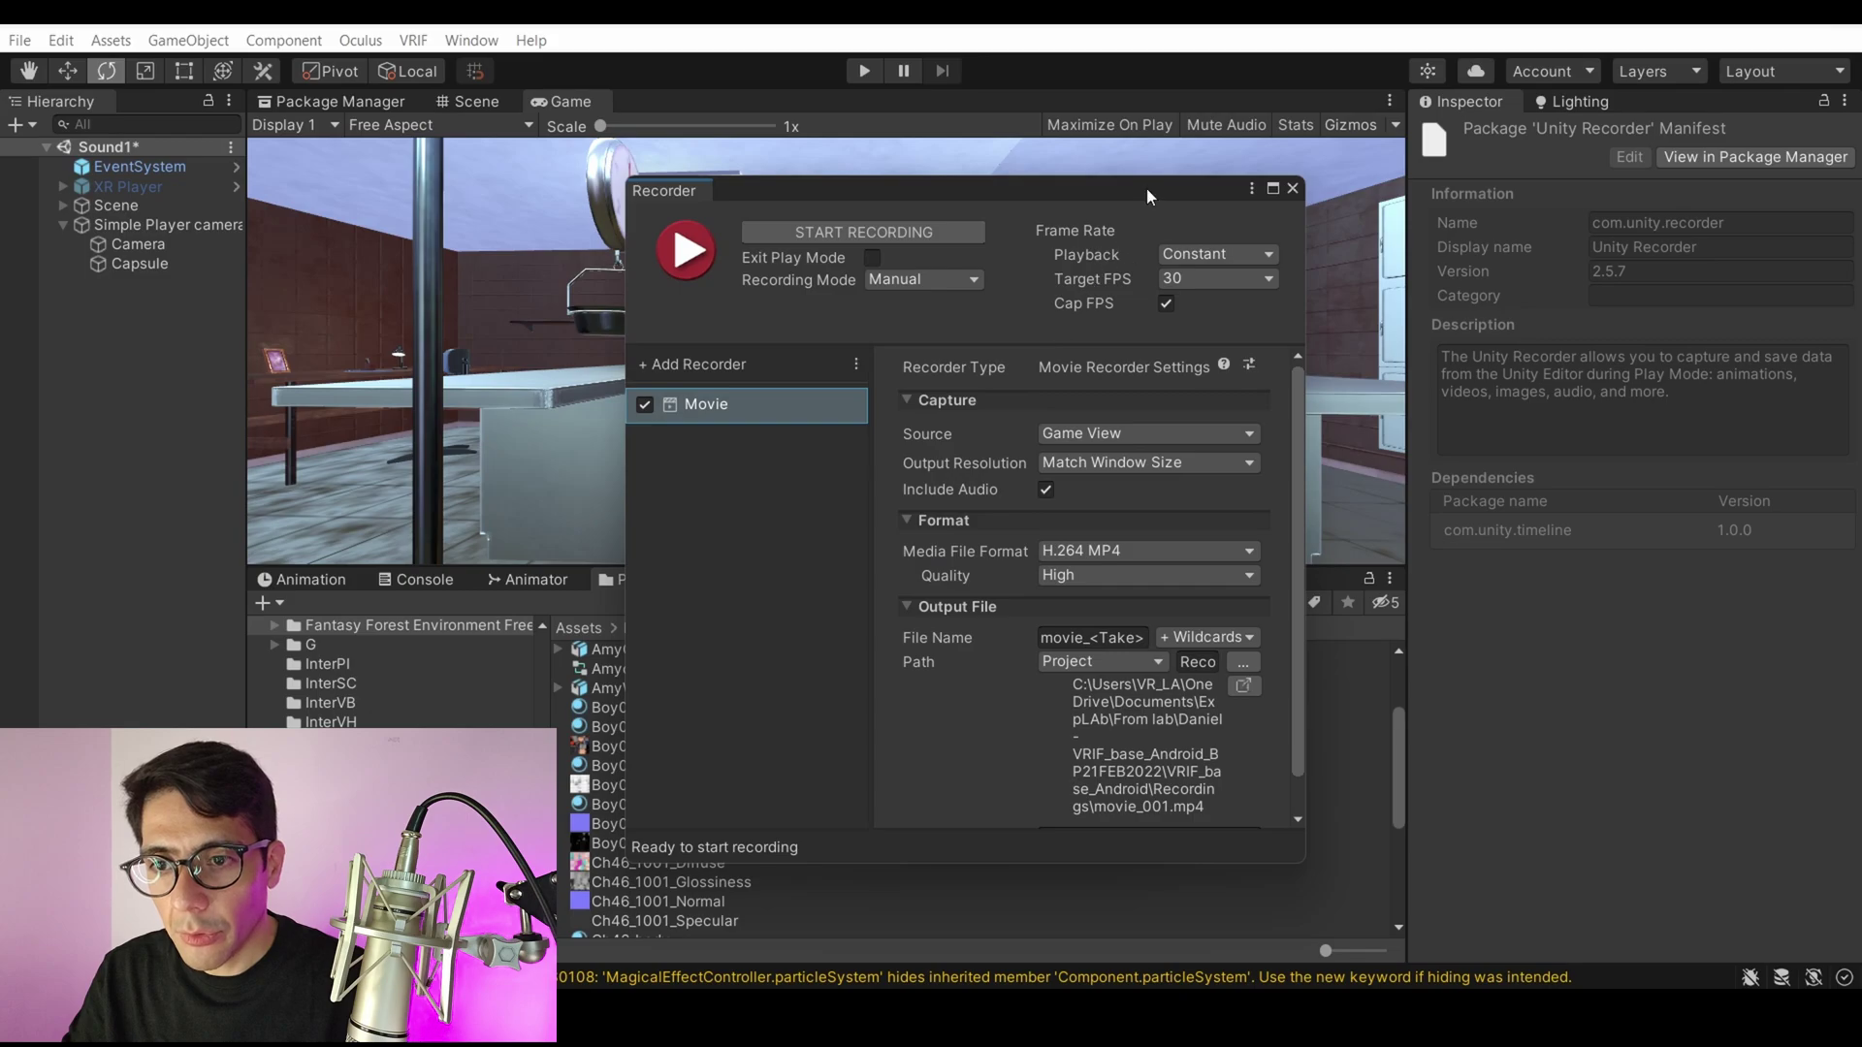
pyautogui.moveTo(1148, 192); pyautogui.dragTo(1105, 180)
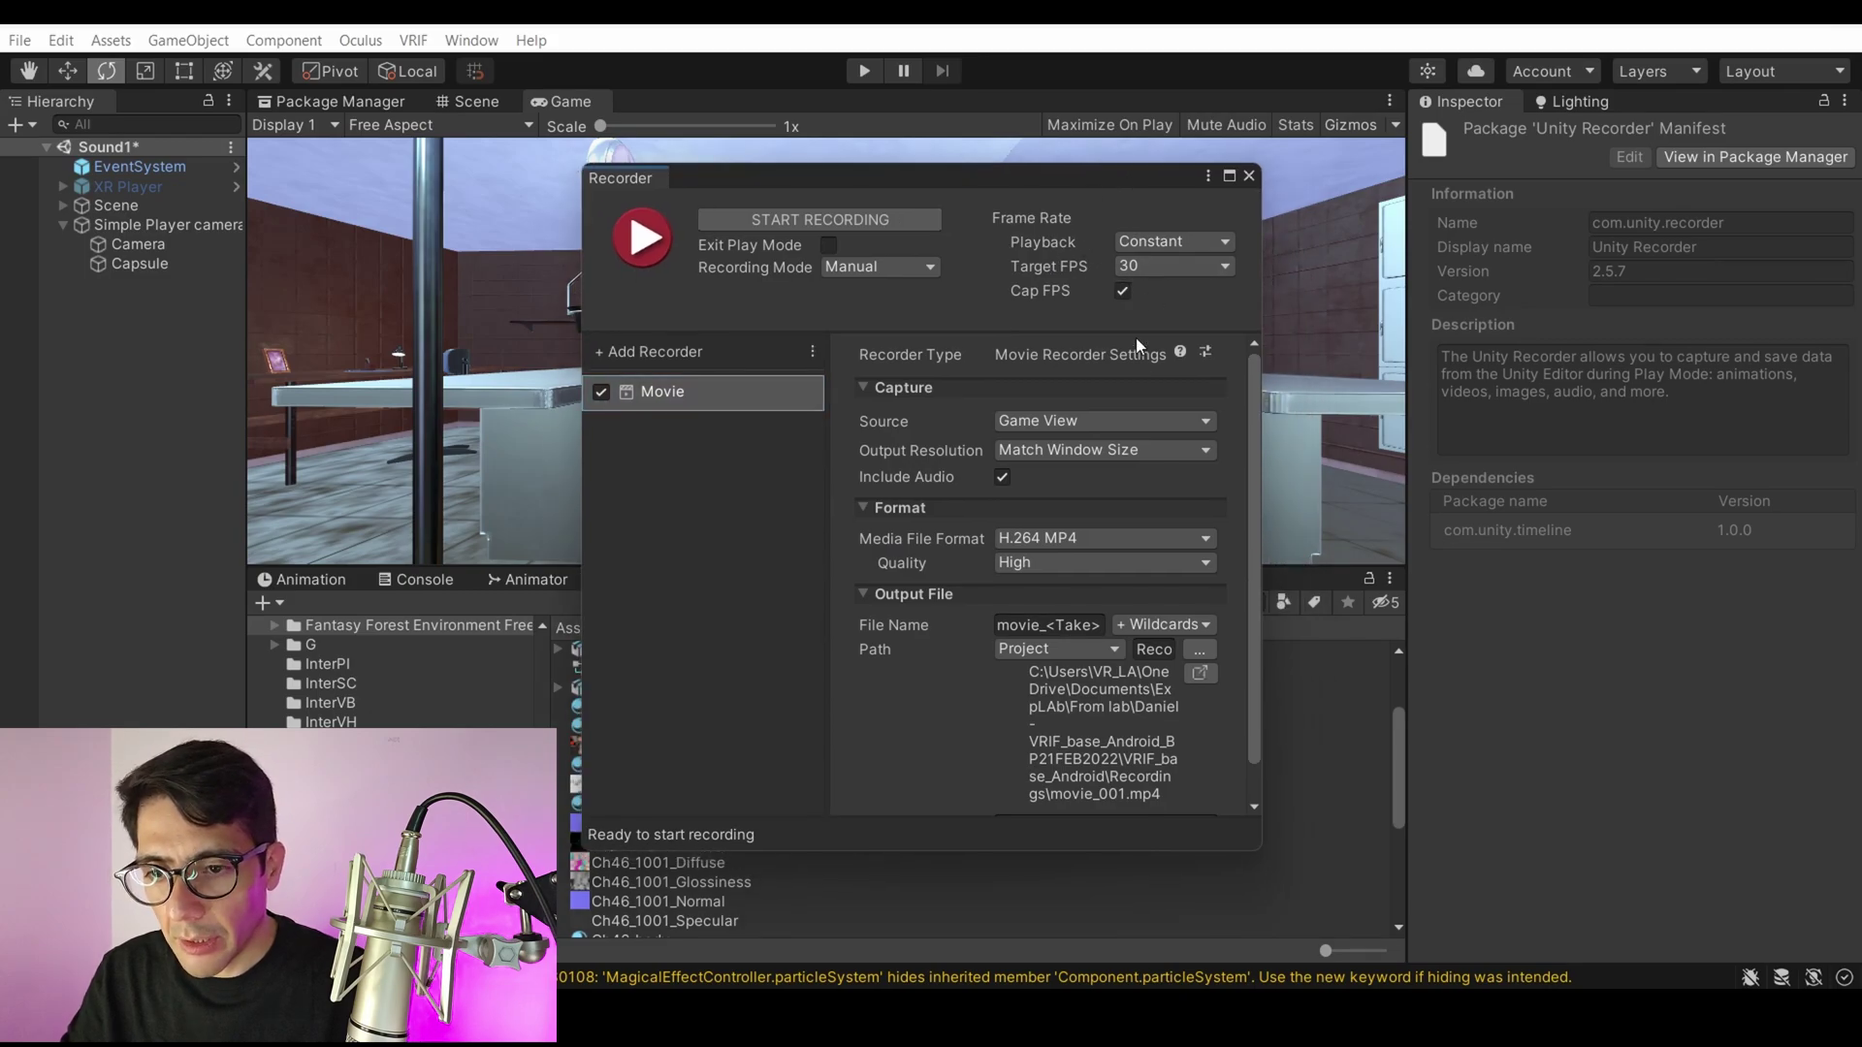
pyautogui.moveTo(1259, 376); pyautogui.dragTo(1259, 396)
pyautogui.click(1117, 392)
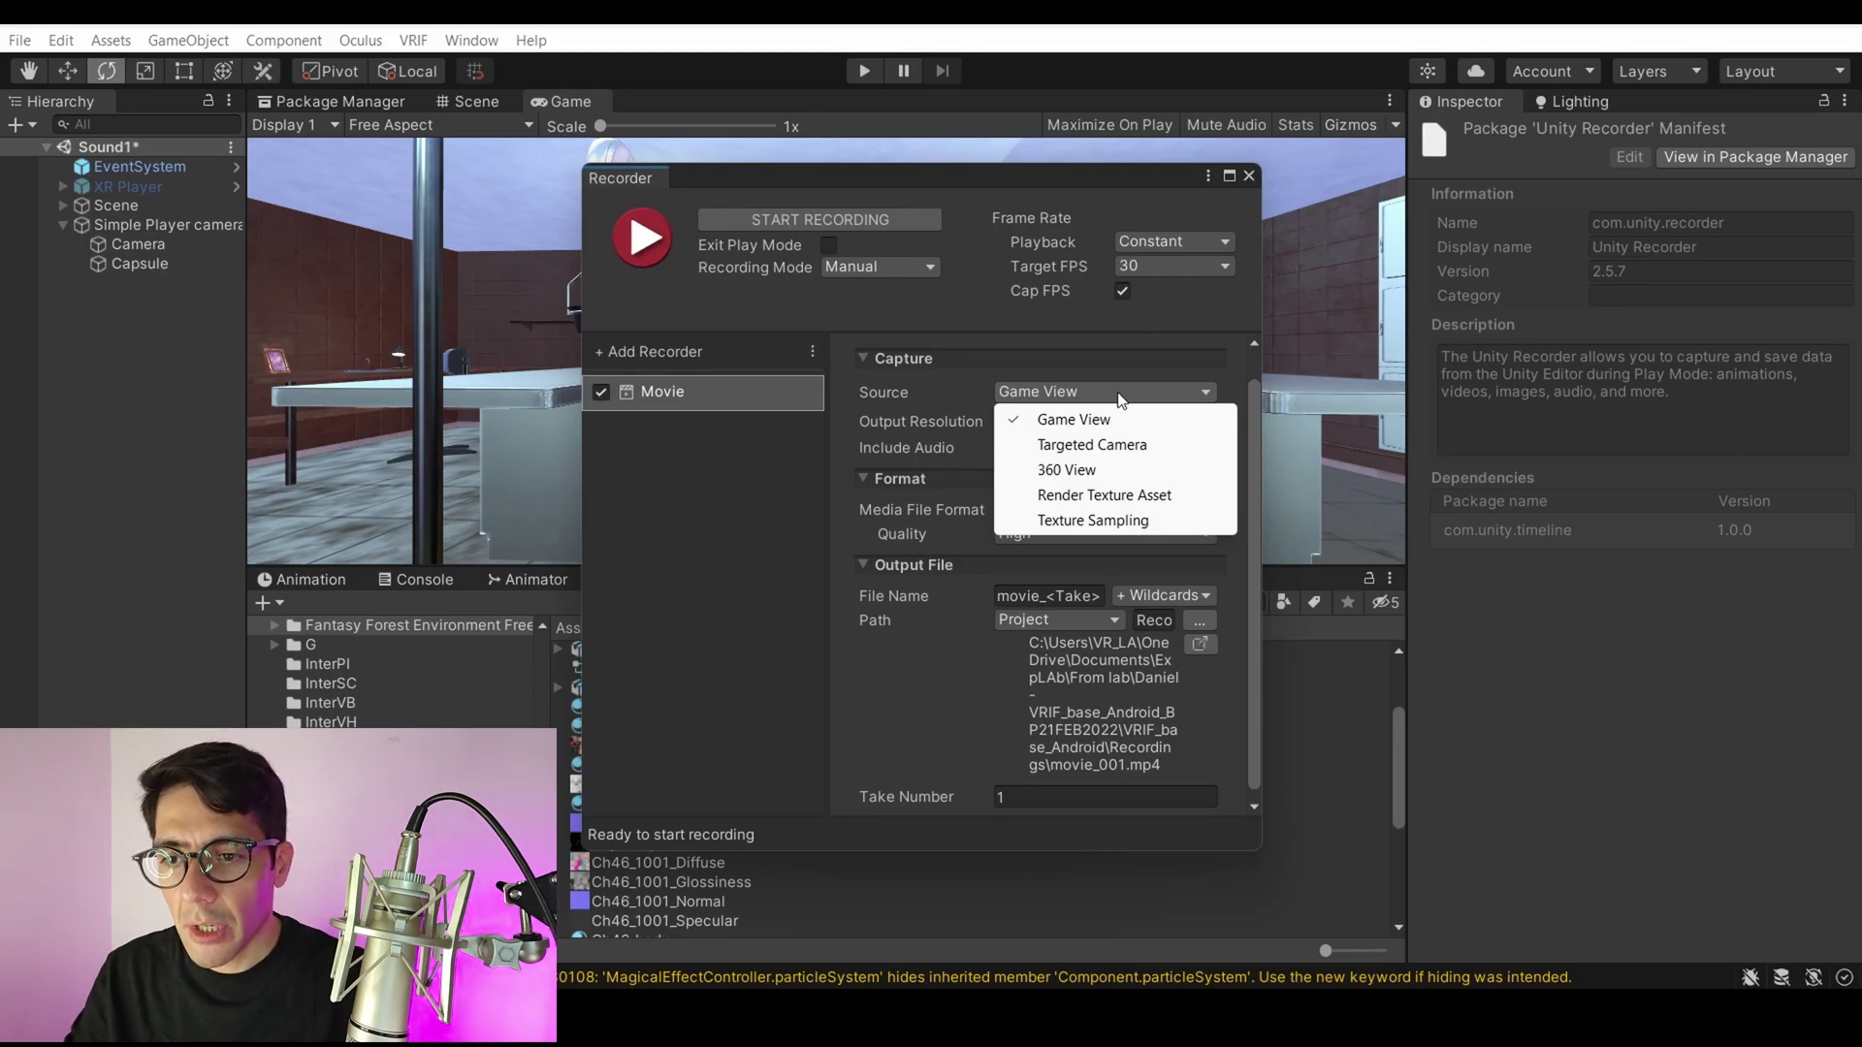
# Set Source to 360 View, output width 4096, cube map 2048, and stereo off.
pyautogui.click(1104, 470)
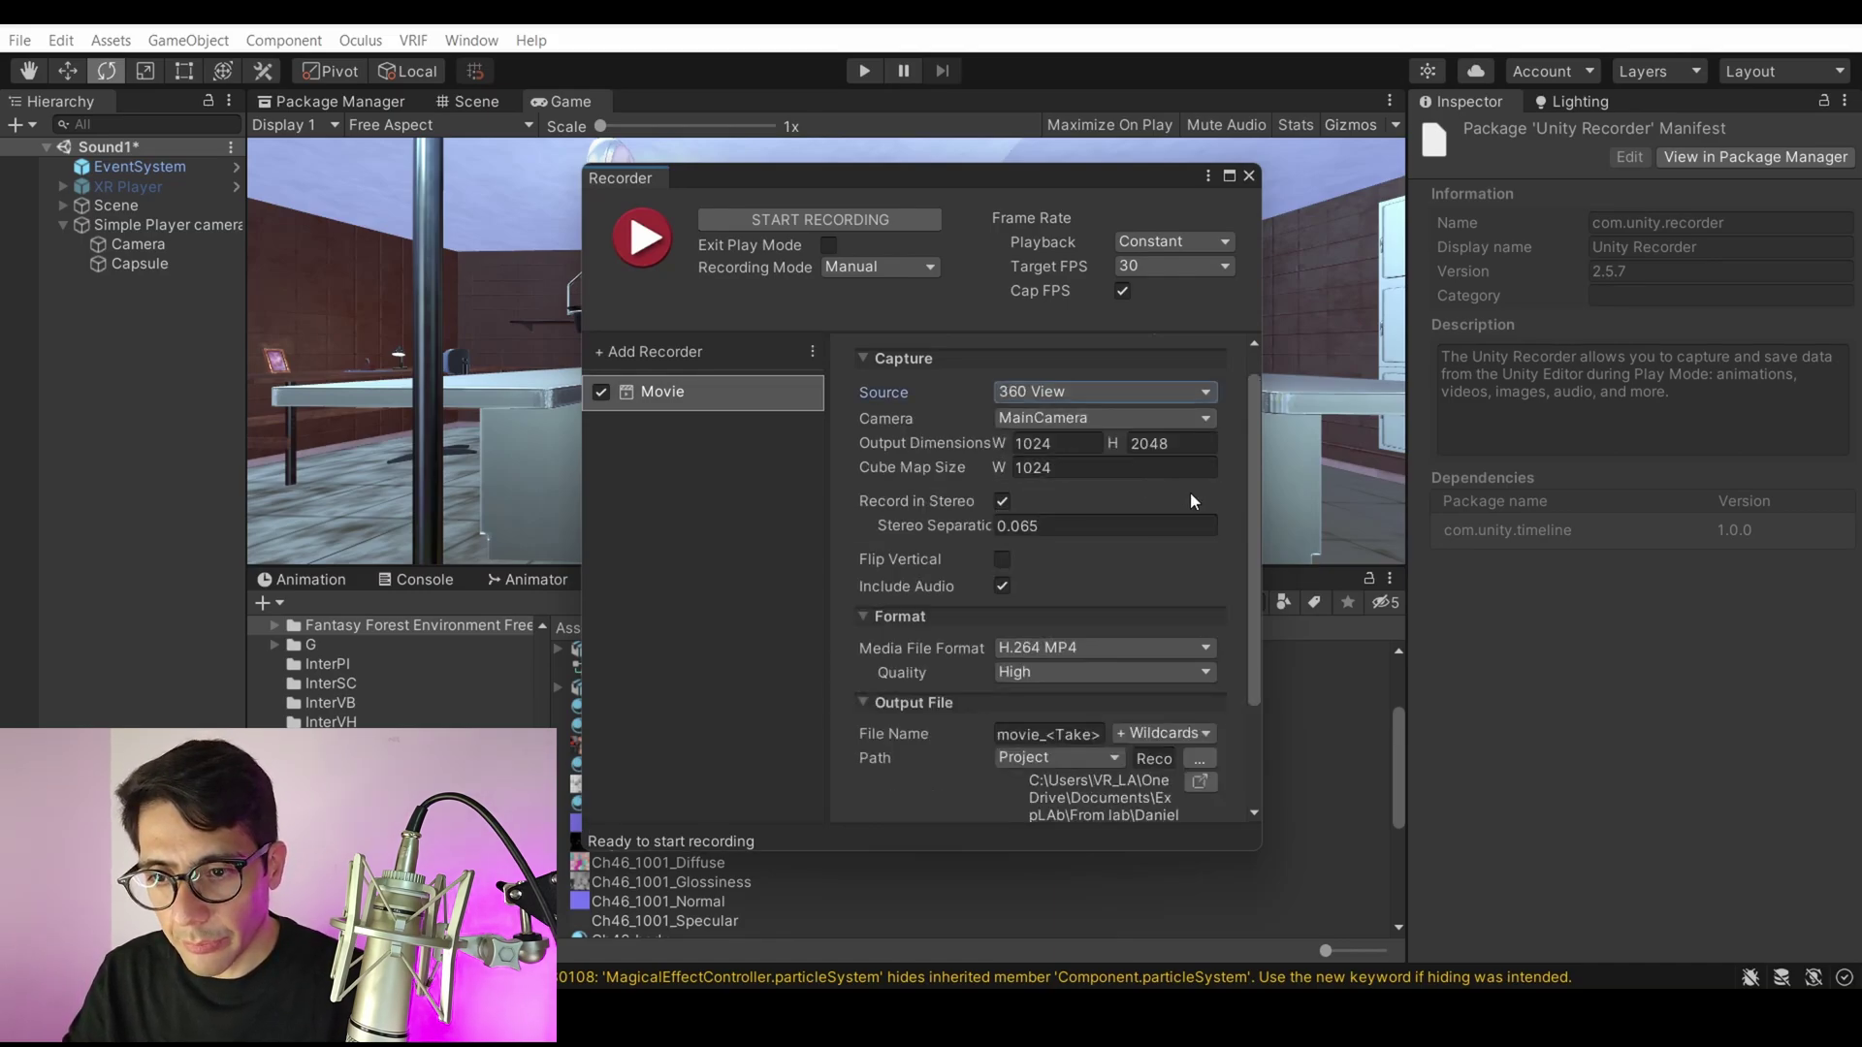
pyautogui.click(1070, 447)
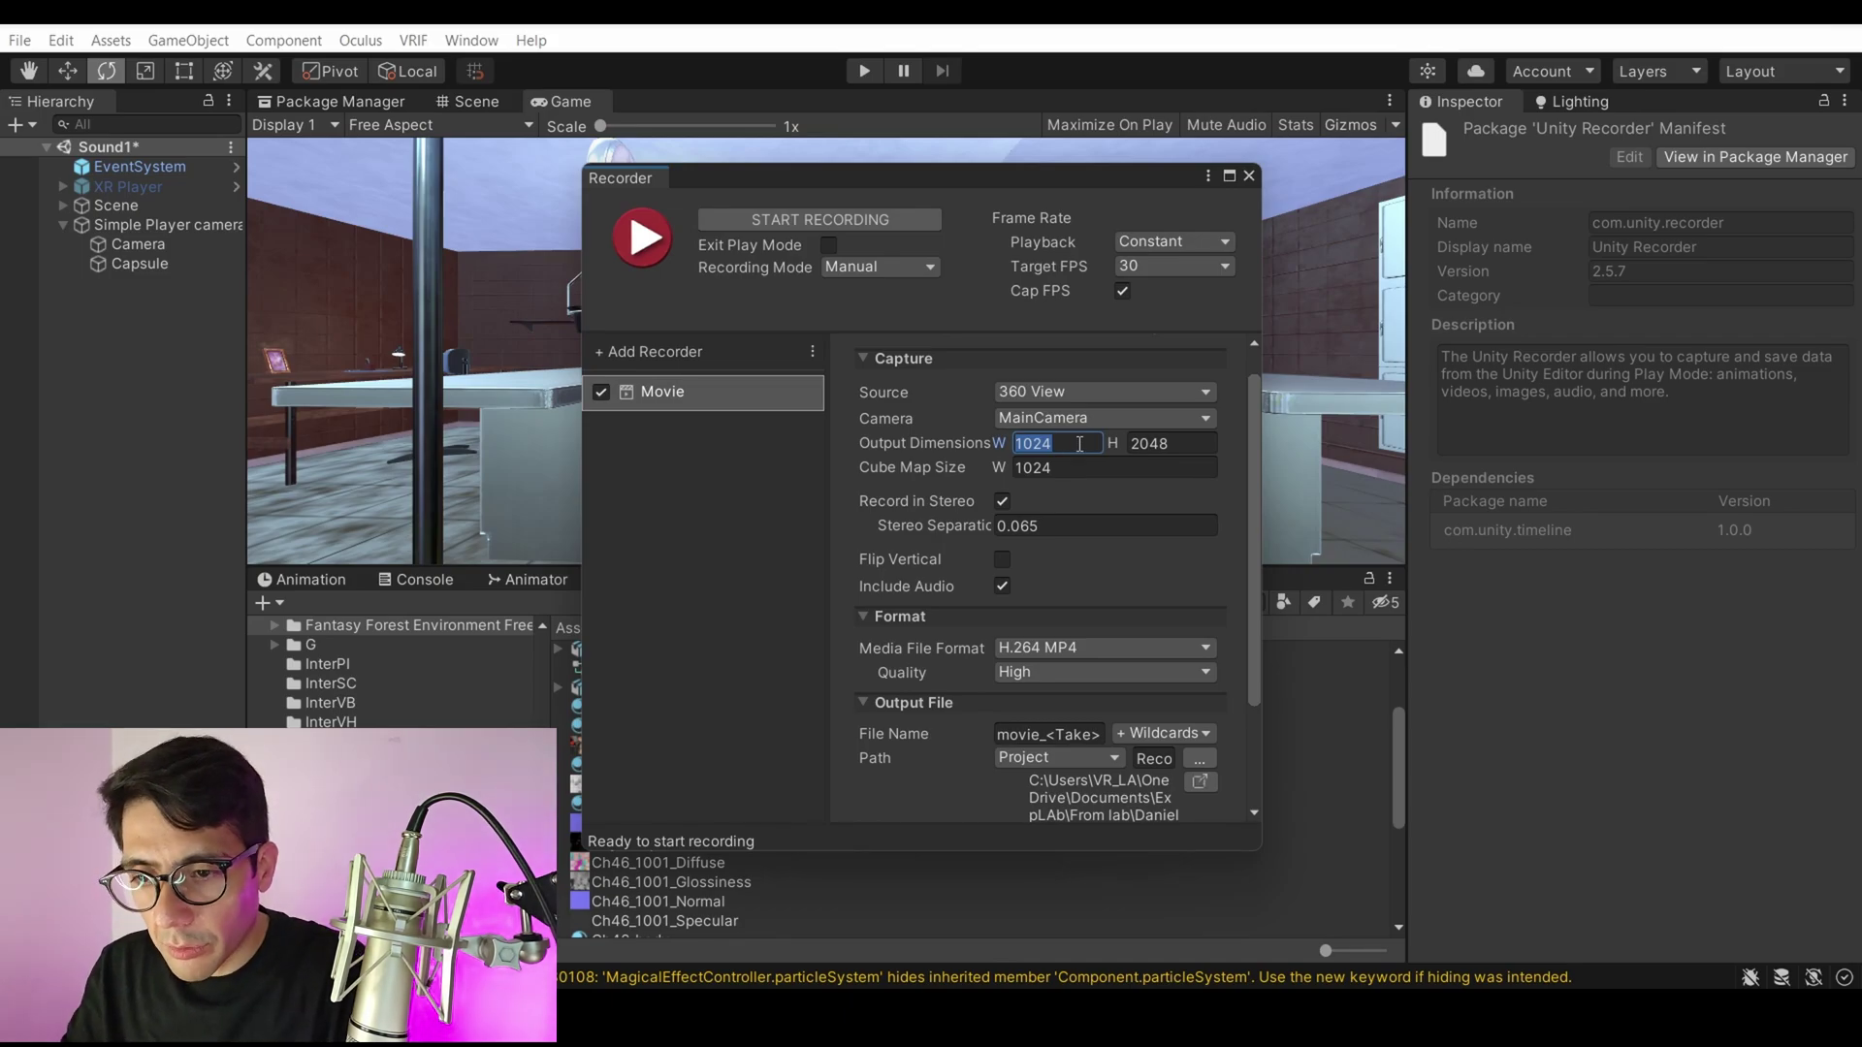
pyautogui.press('BackSpace')
pyautogui.write('4096')
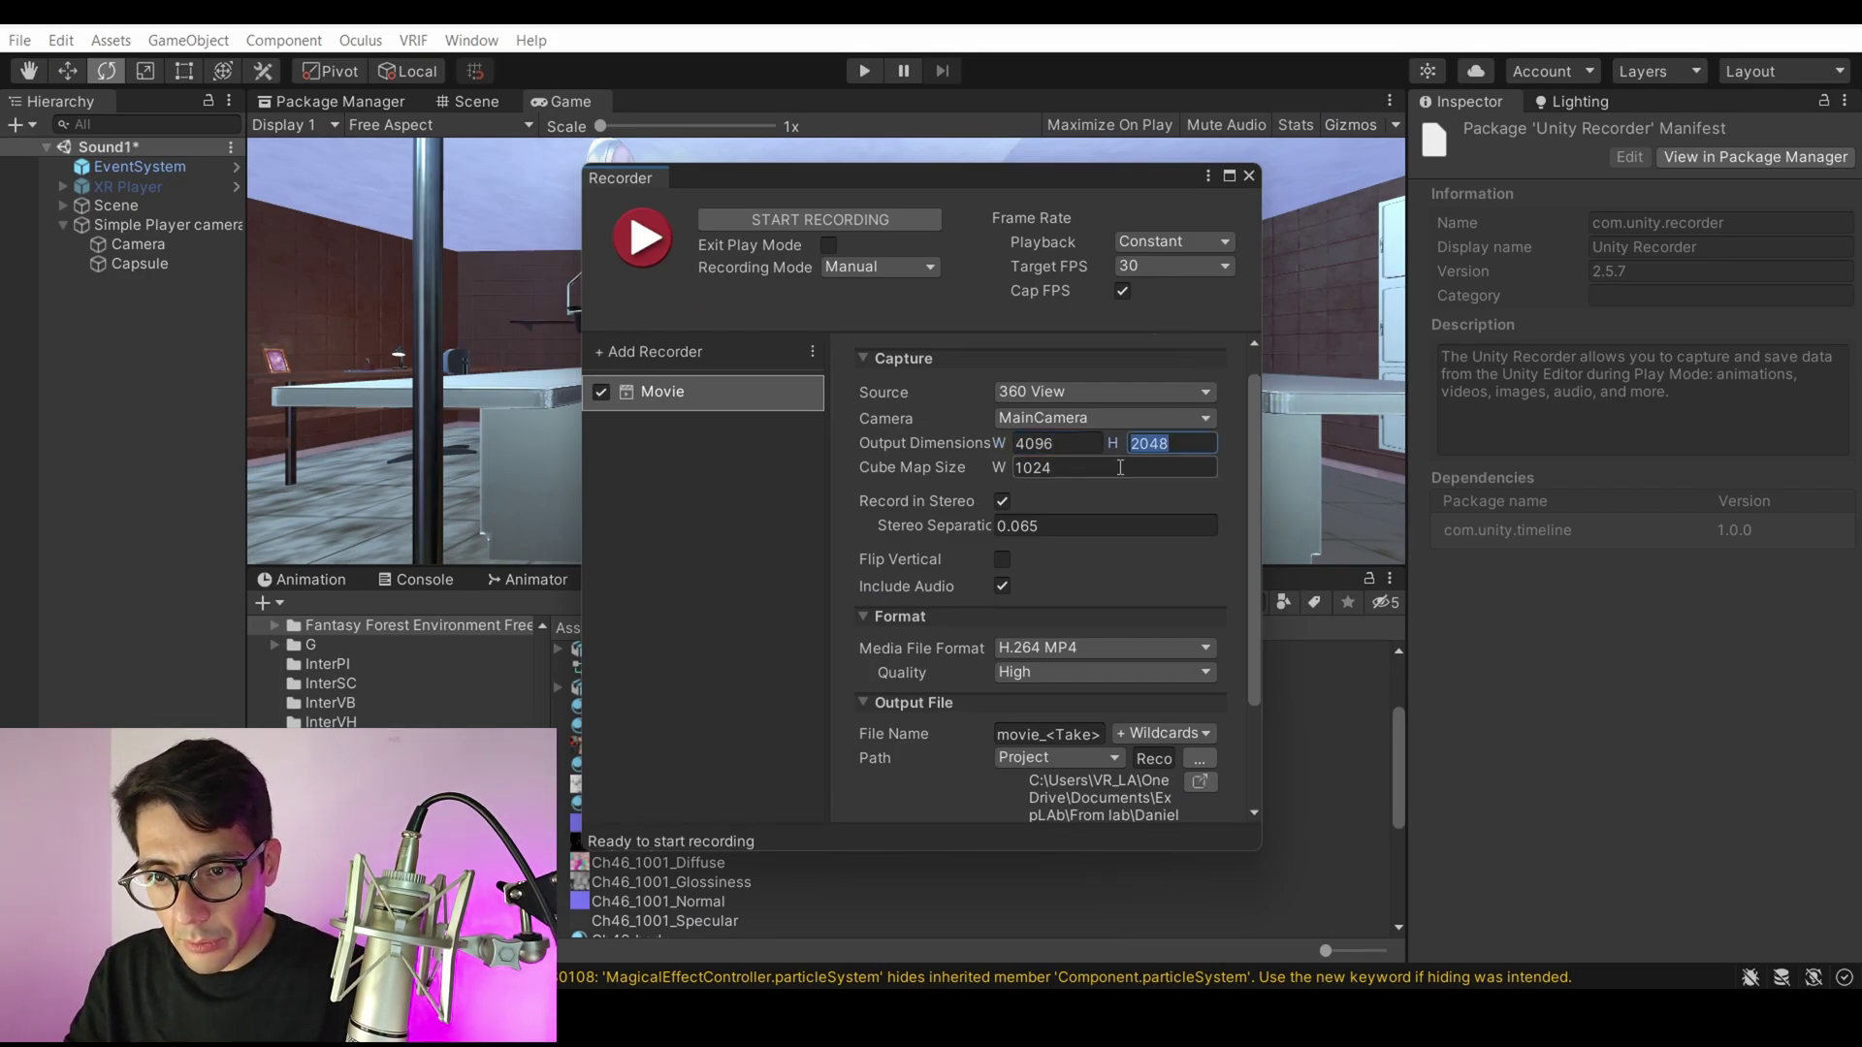
pyautogui.click(1110, 470)
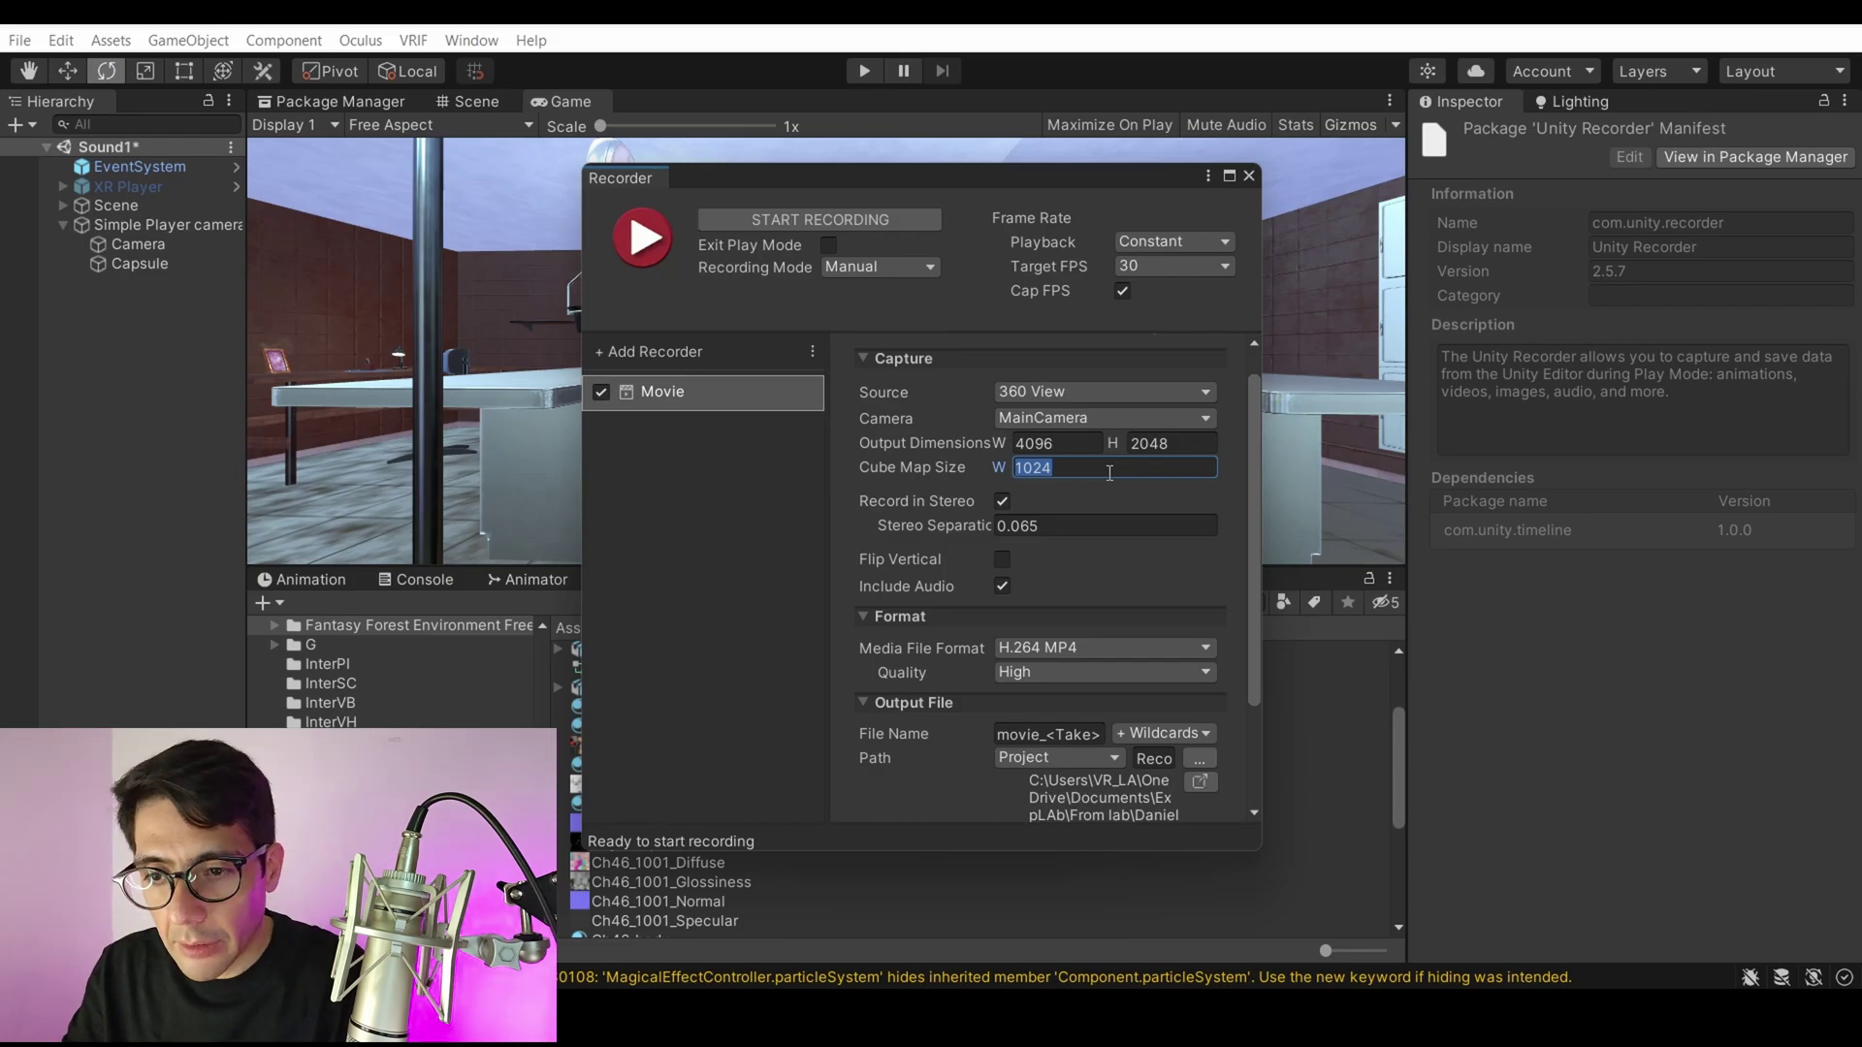
pyautogui.write('20')
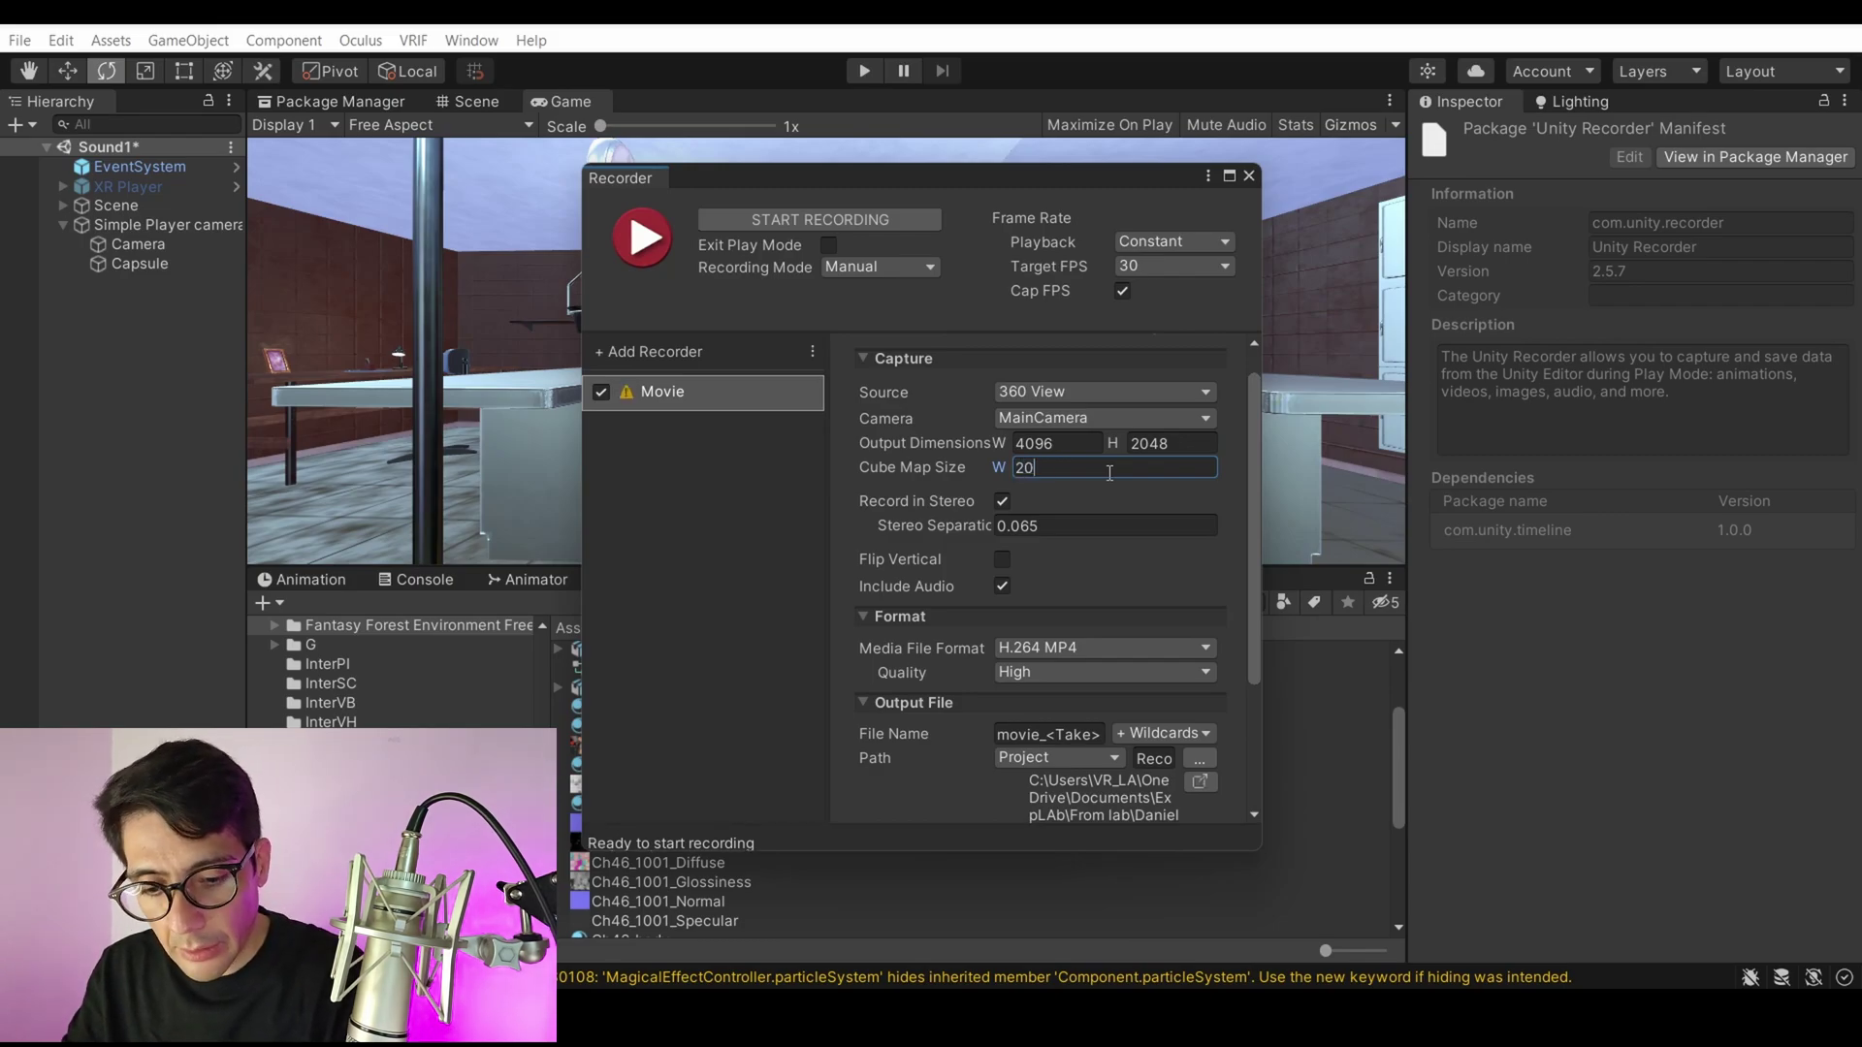
pyautogui.write('48')
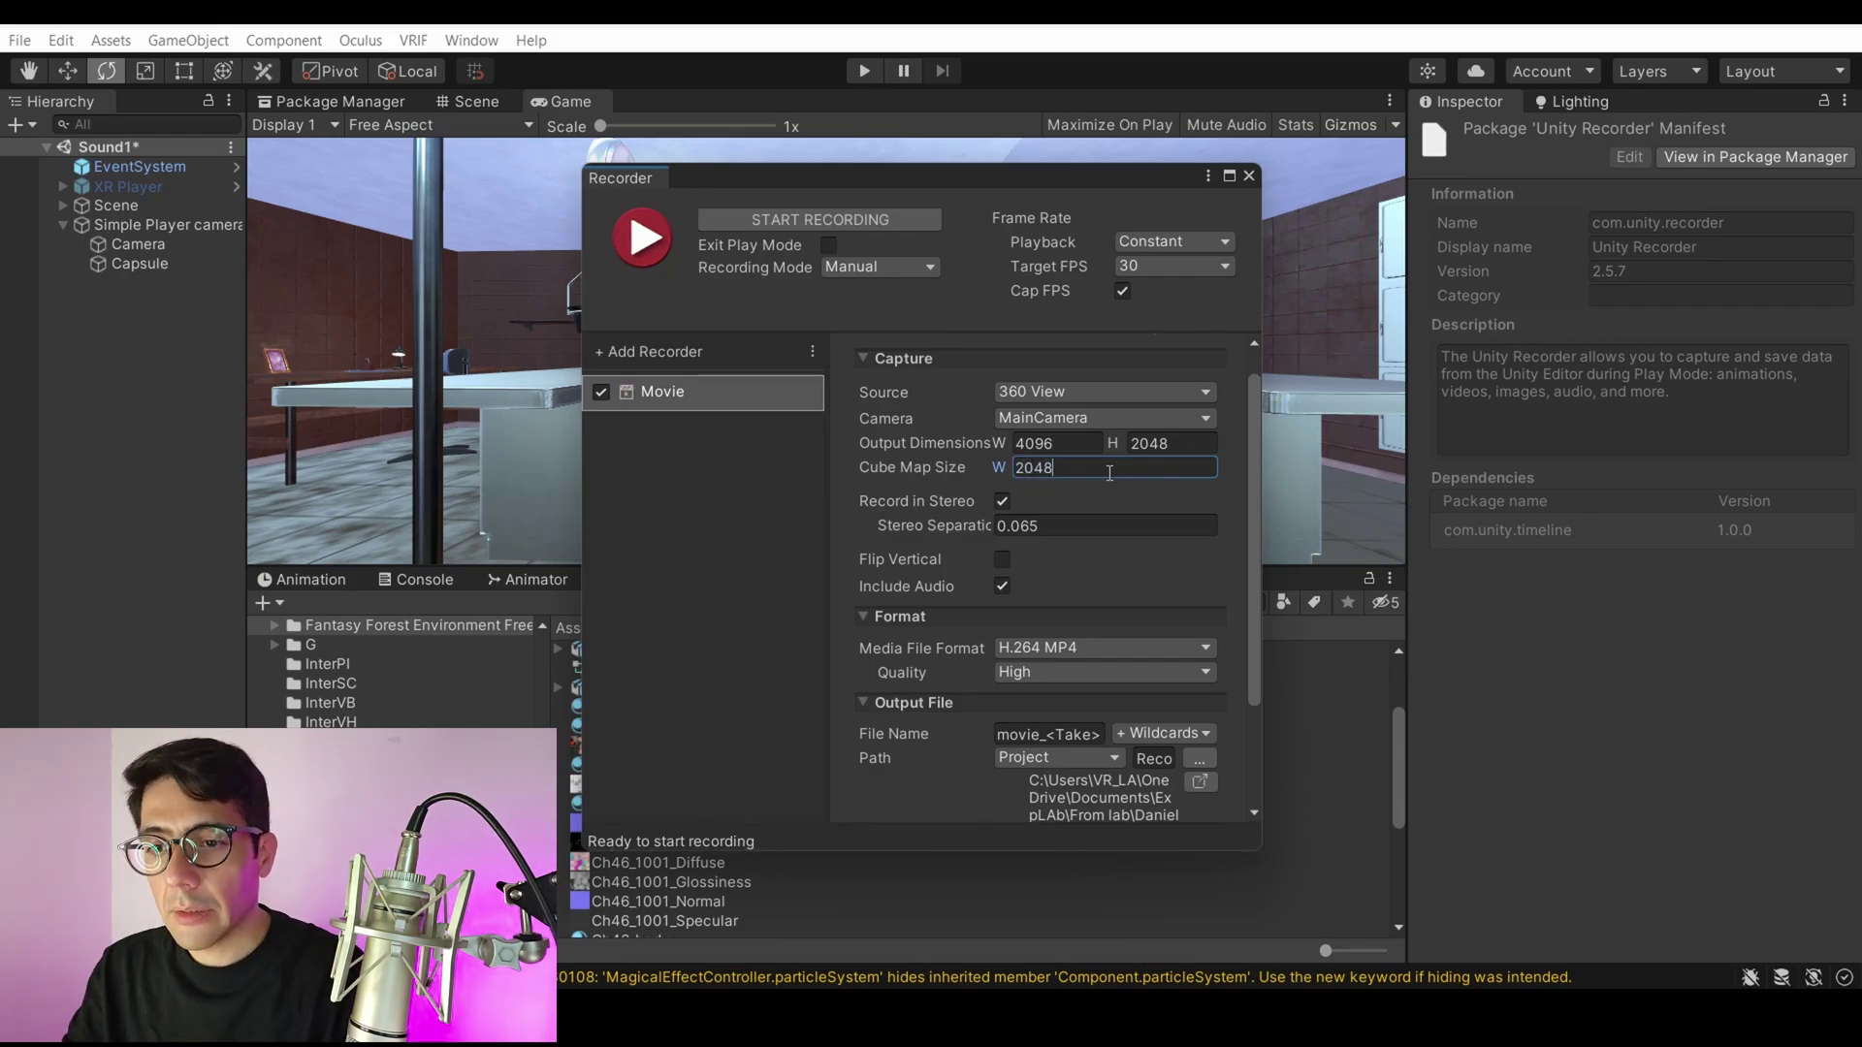
pyautogui.click(1002, 502)
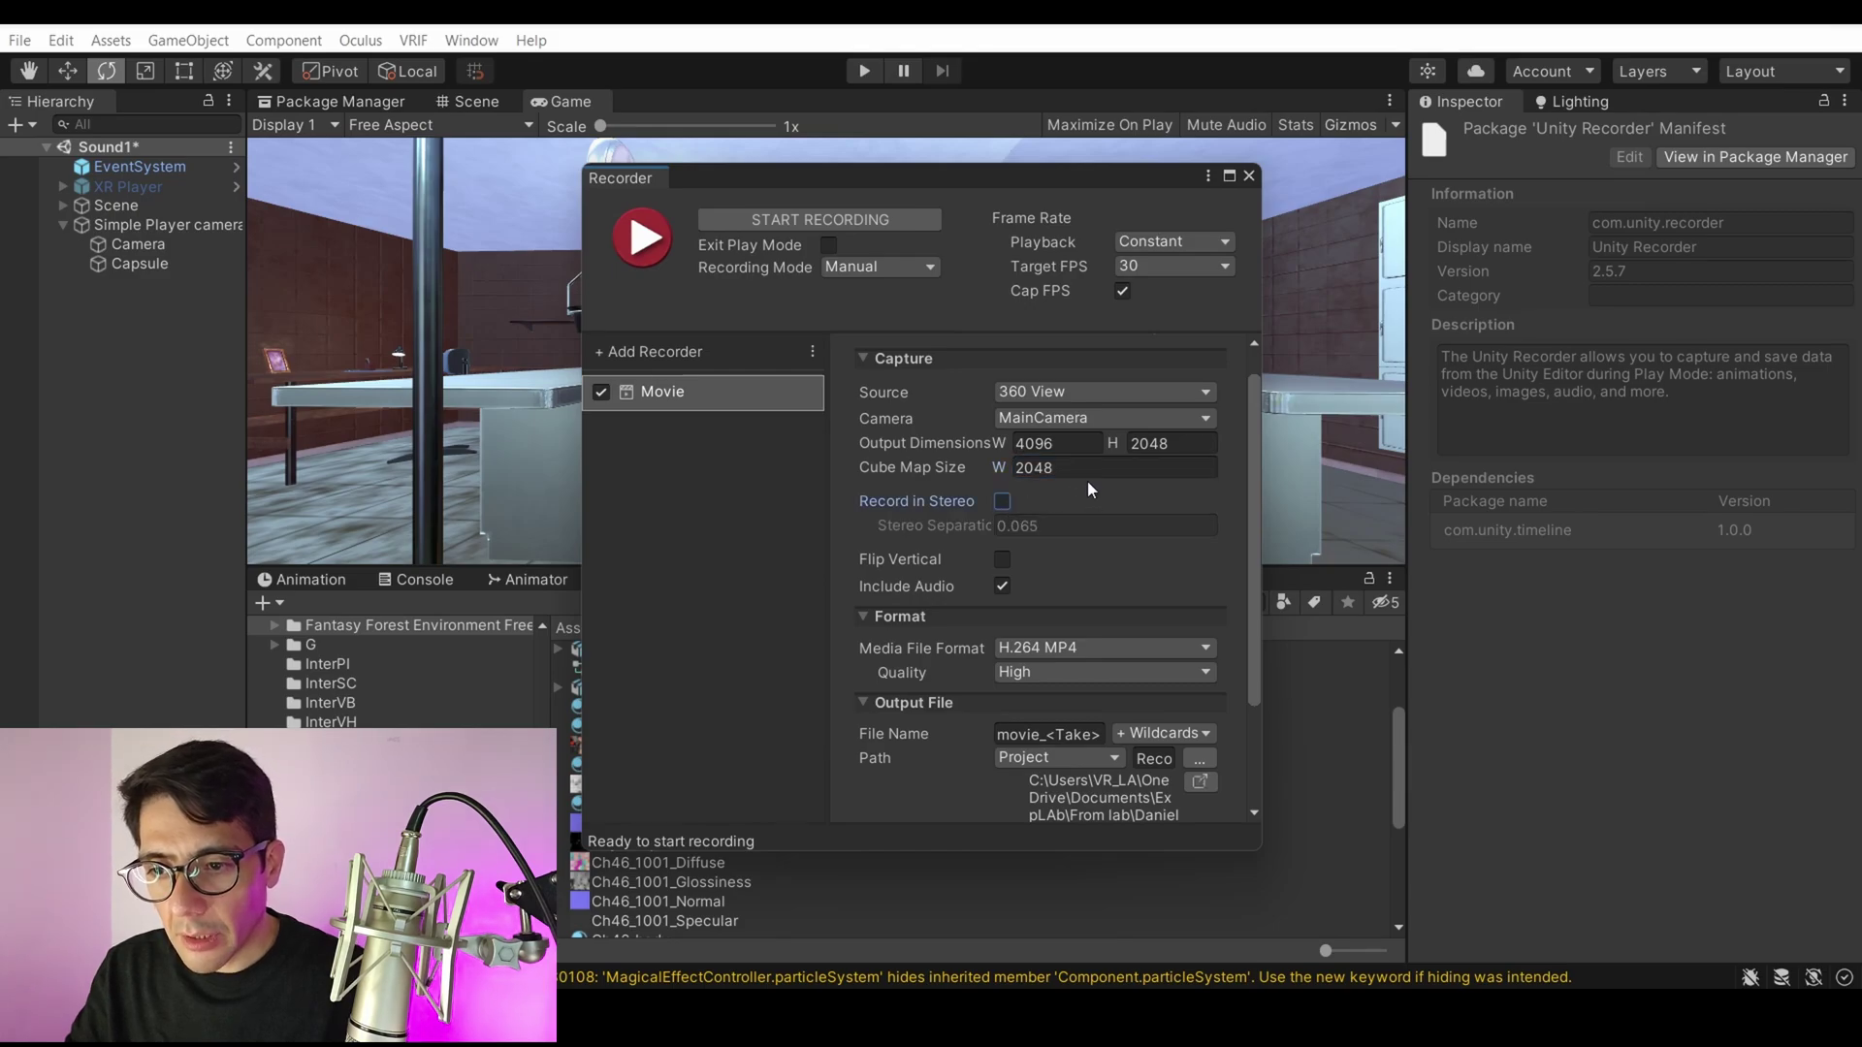
# Keep High quality and H.264 MP4 as the recorder's output format.
pyautogui.scroll(-3, 1134, 504)
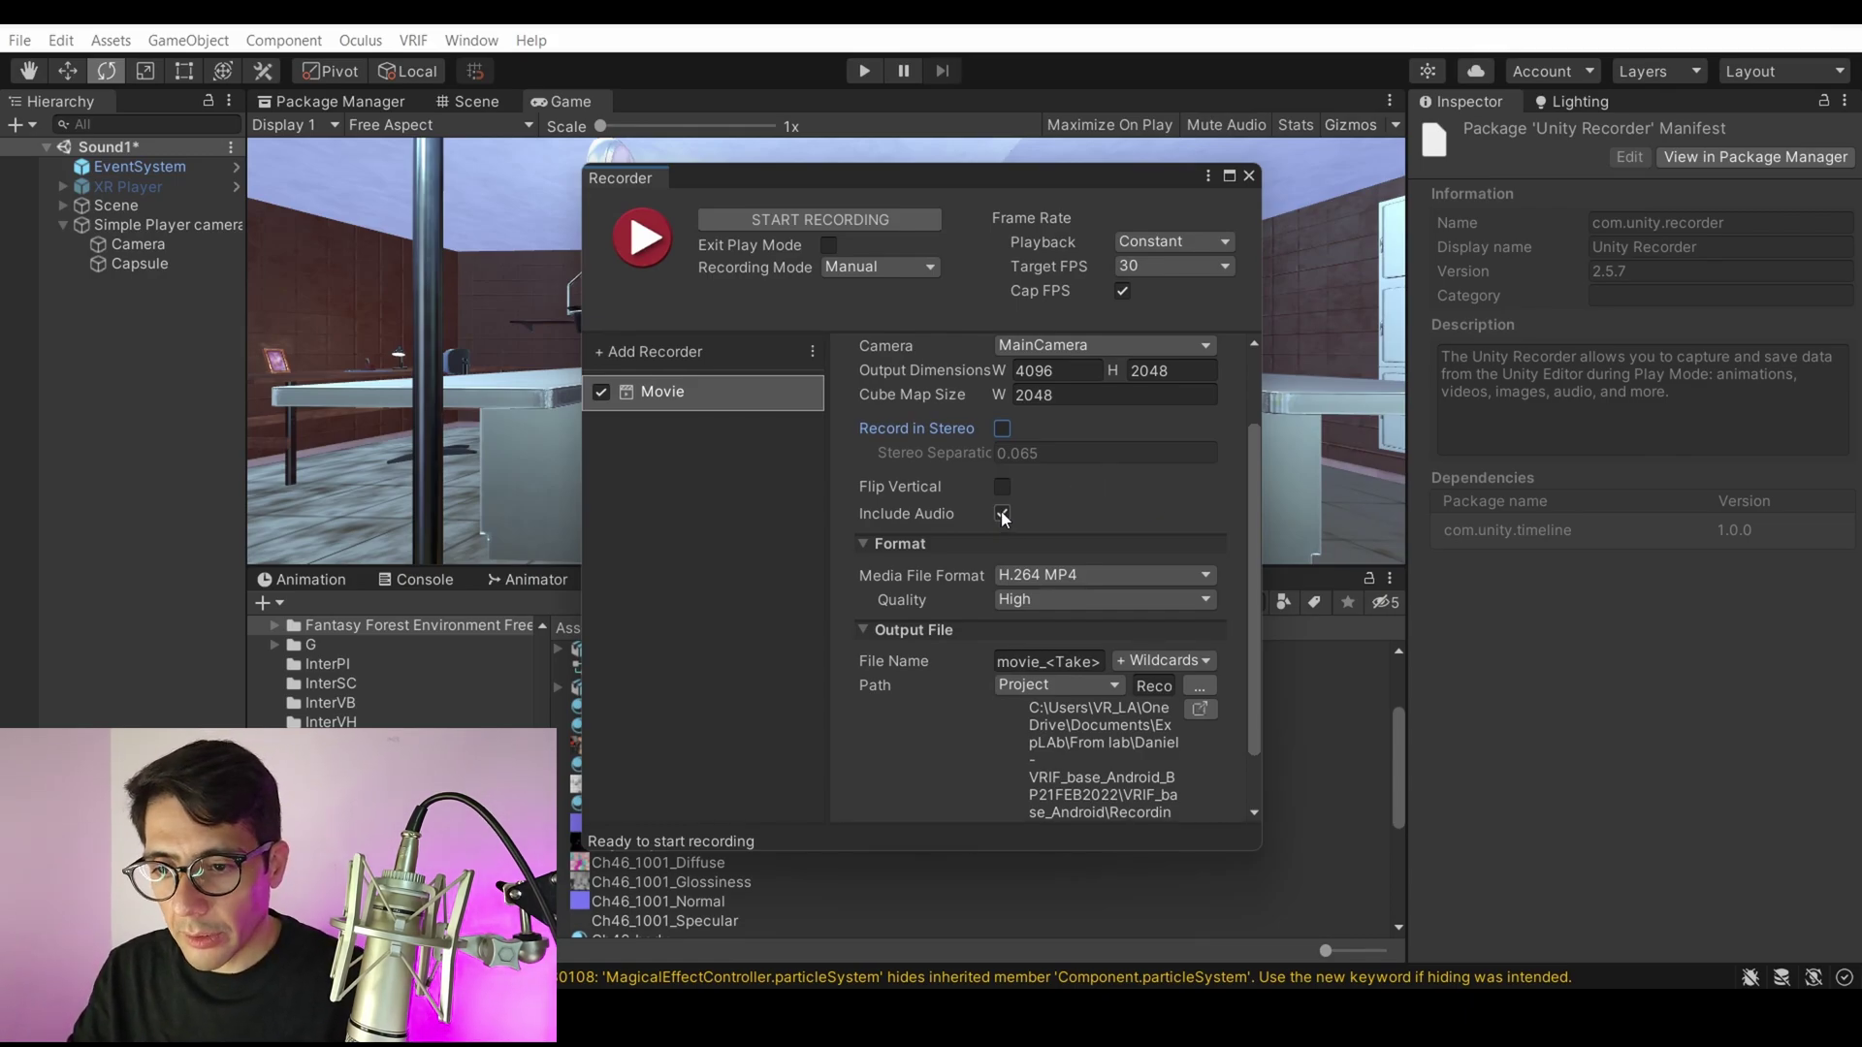
pyautogui.scroll(-1, 1137, 494)
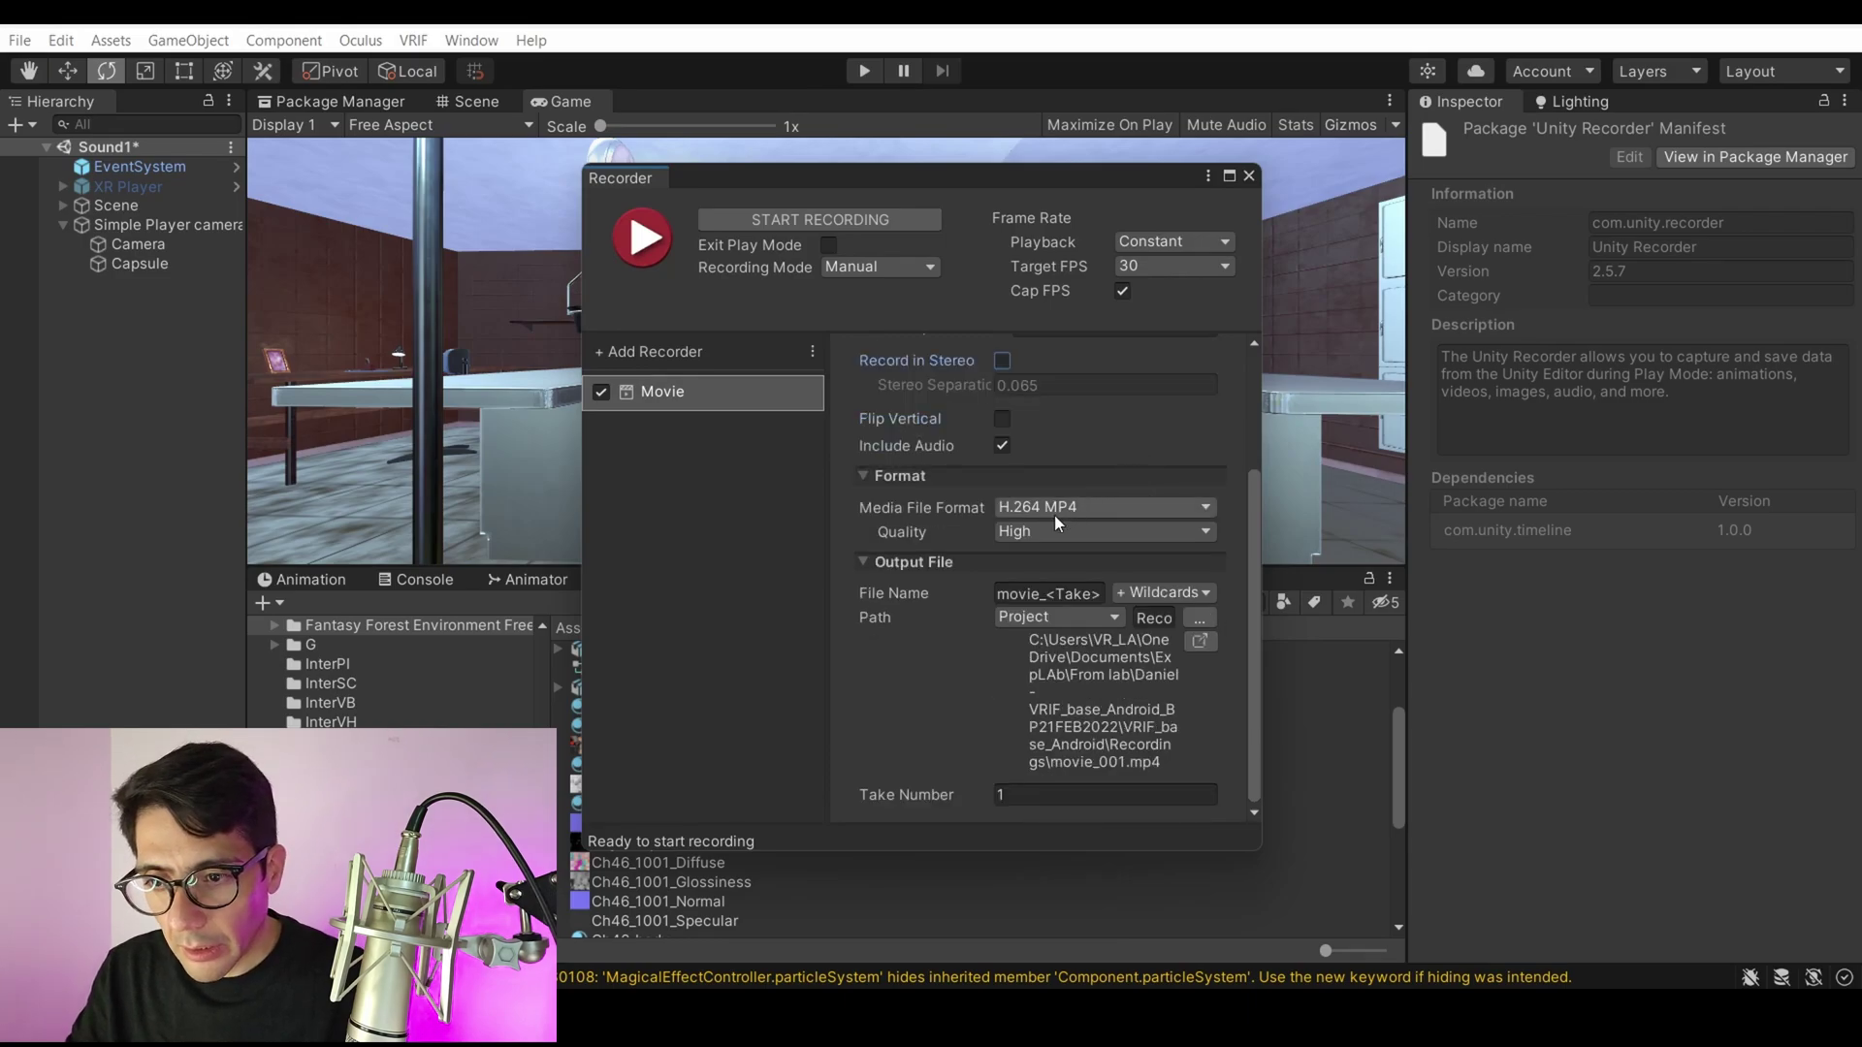
pyautogui.click(1199, 532)
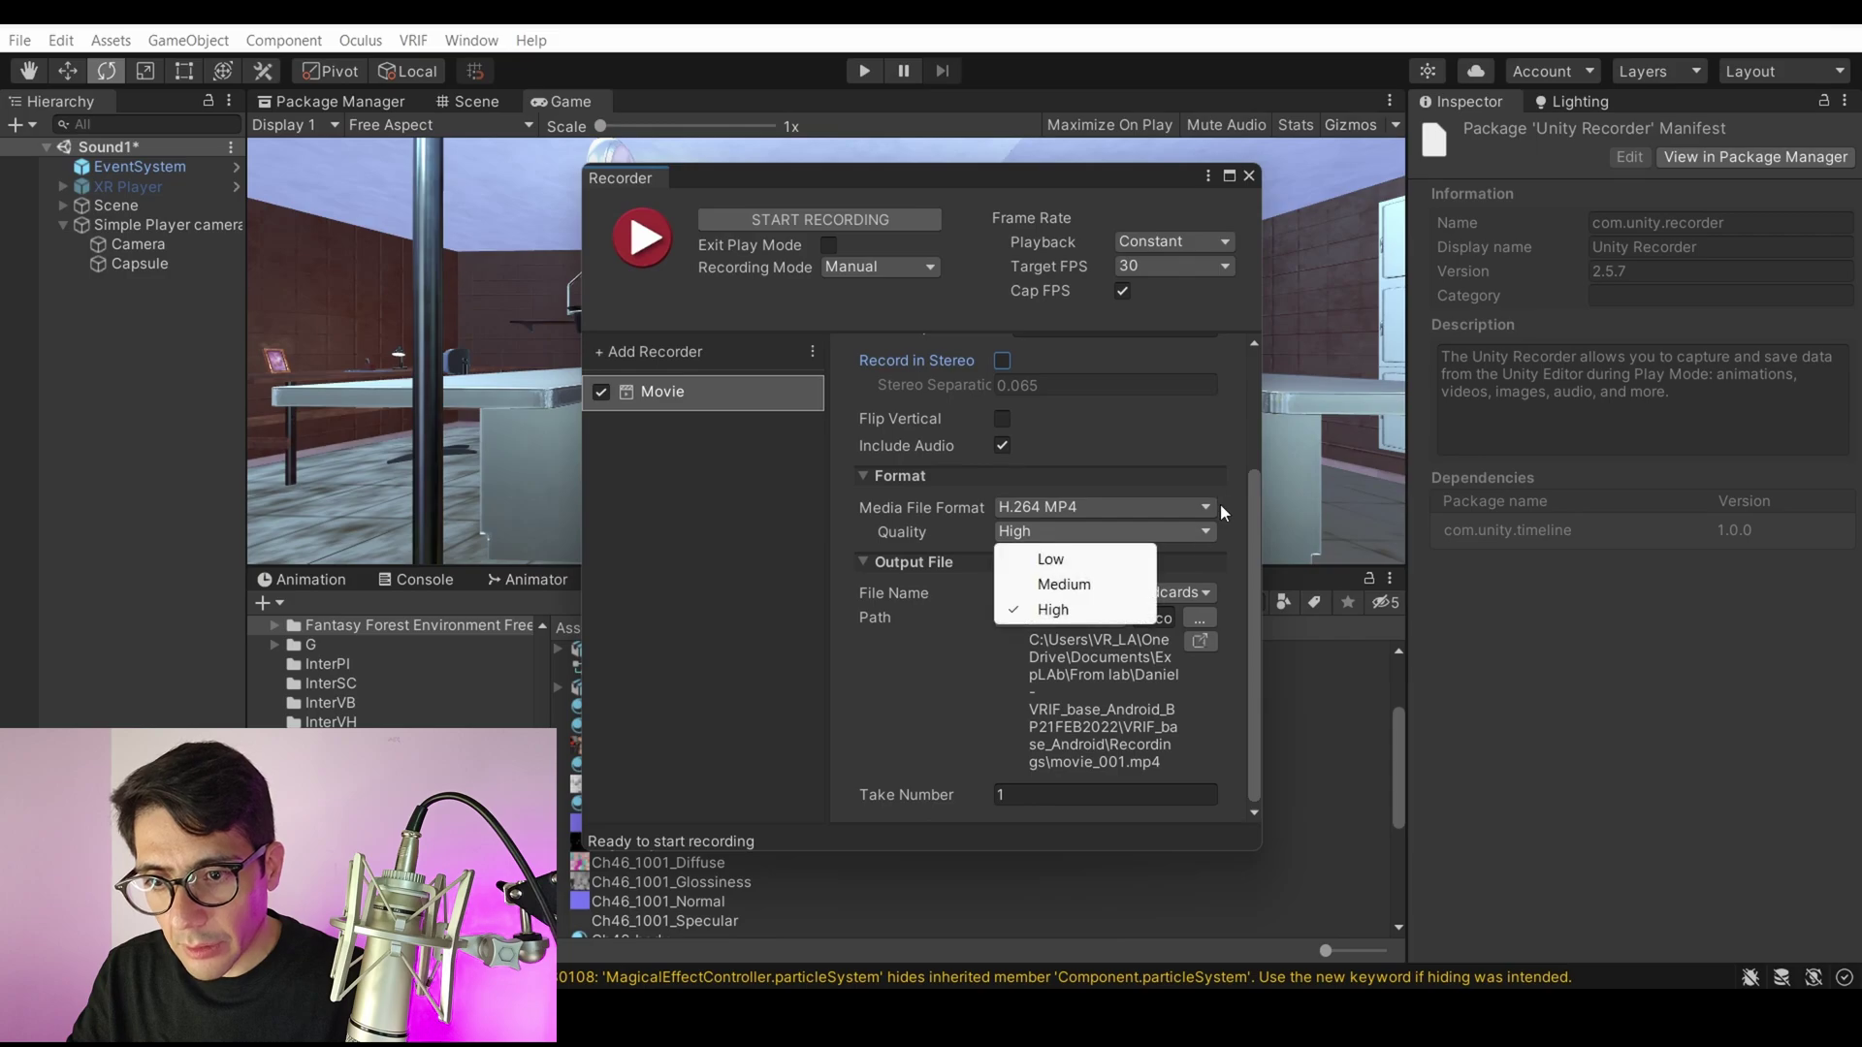
pyautogui.click(1230, 497)
pyautogui.click(1125, 505)
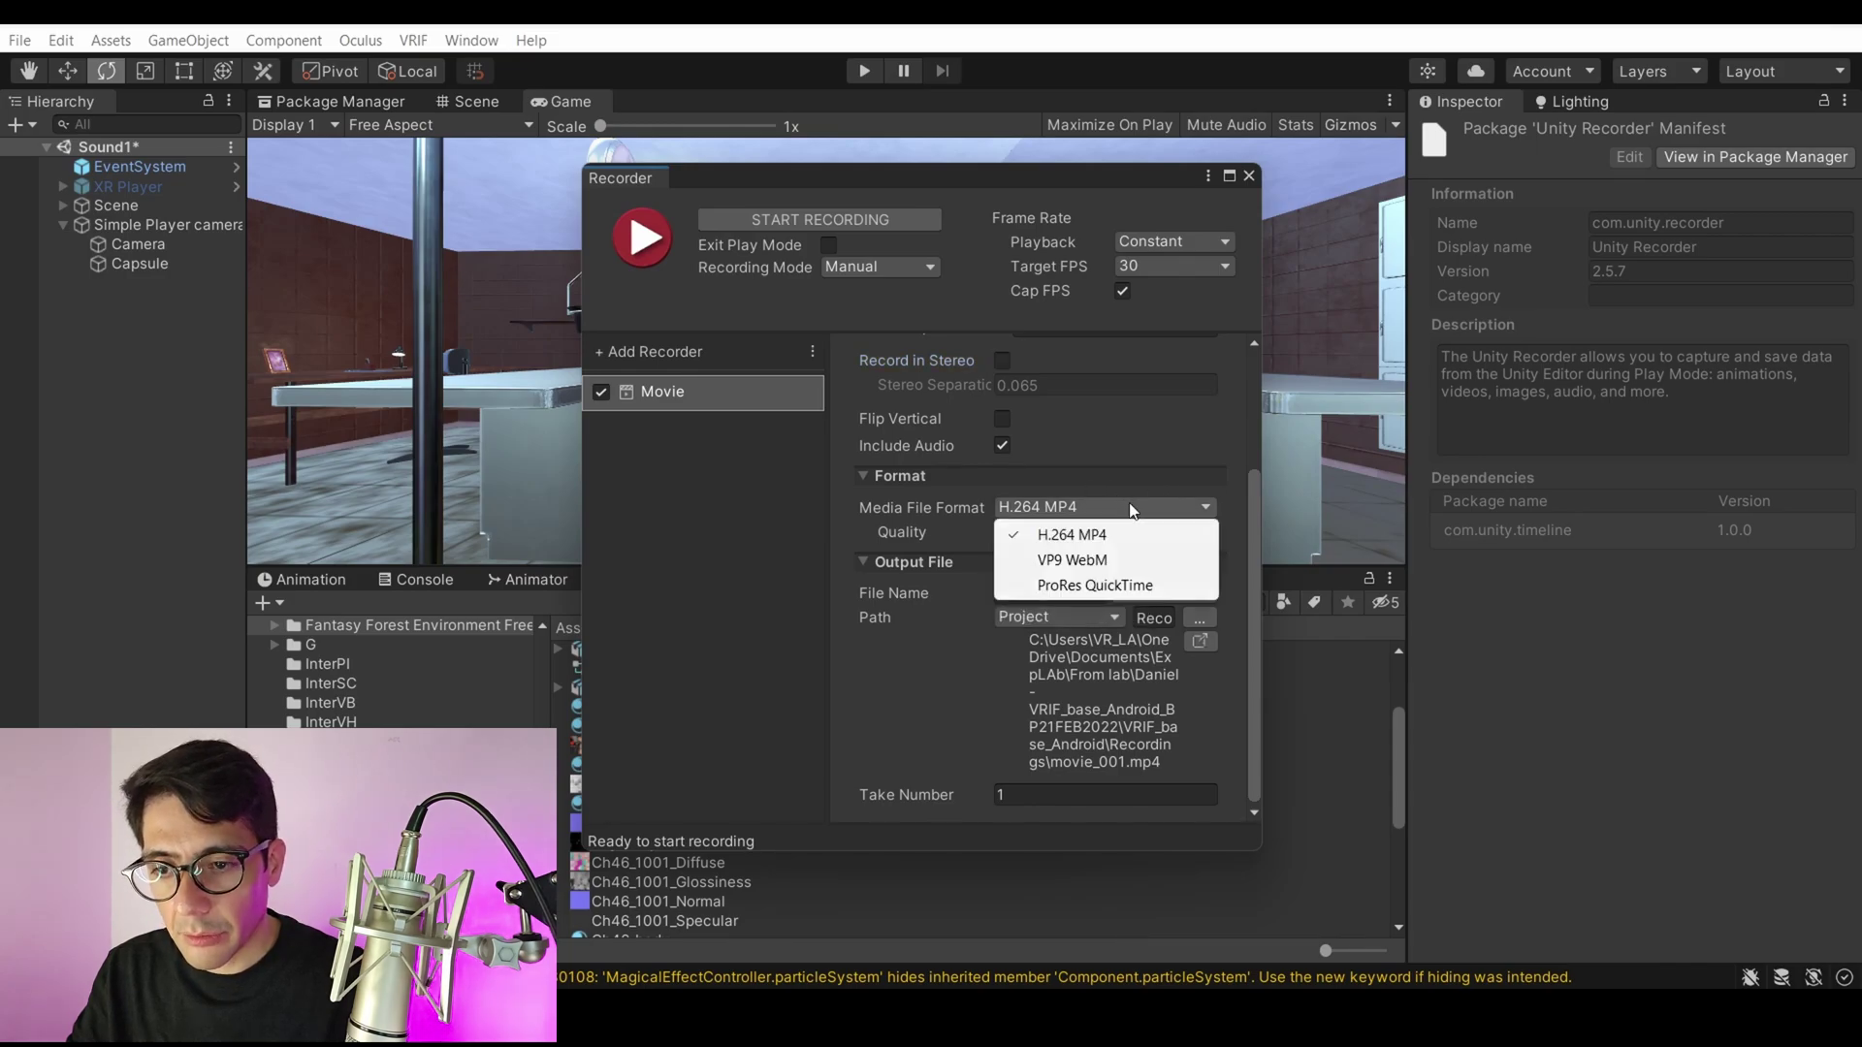
pyautogui.click(1255, 492)
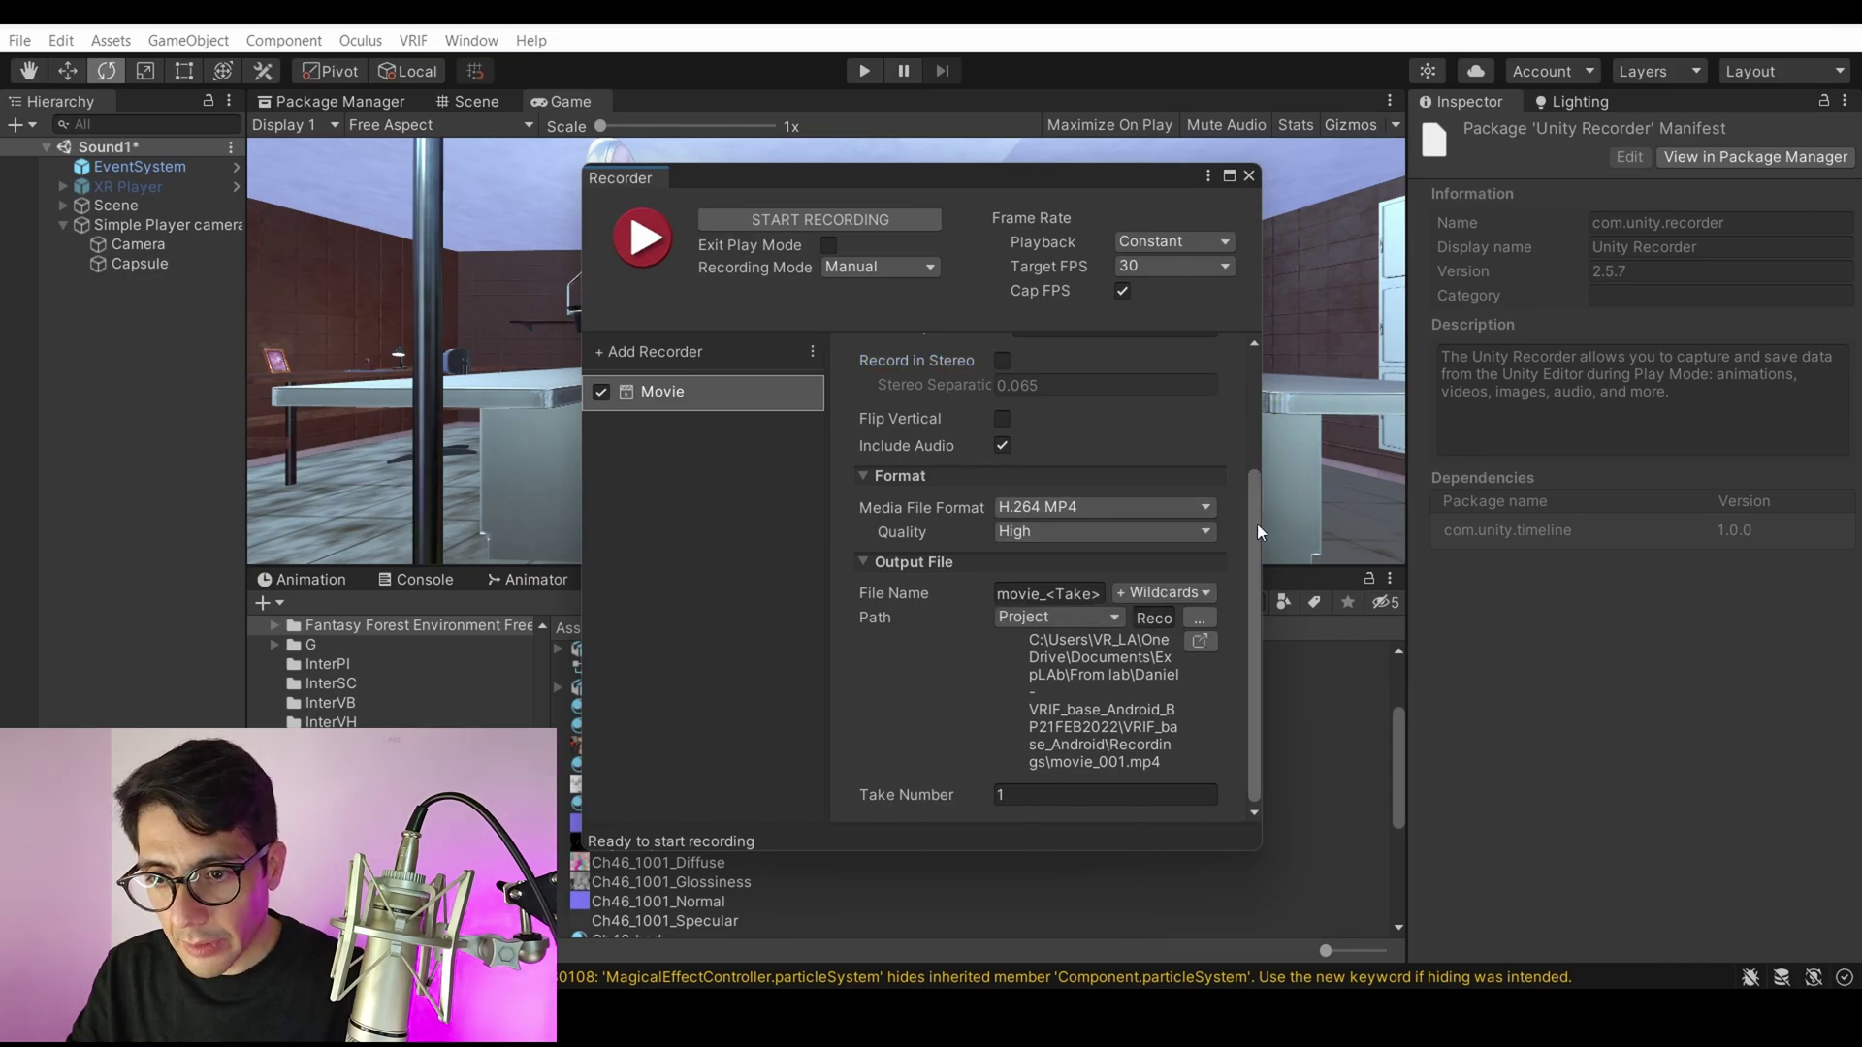
pyautogui.moveTo(1257, 526); pyautogui.dragTo(1253, 516)
# Replace the Recorder's default file name with 'scary scene 360 environment'.
pyautogui.doubleClick(1051, 594)
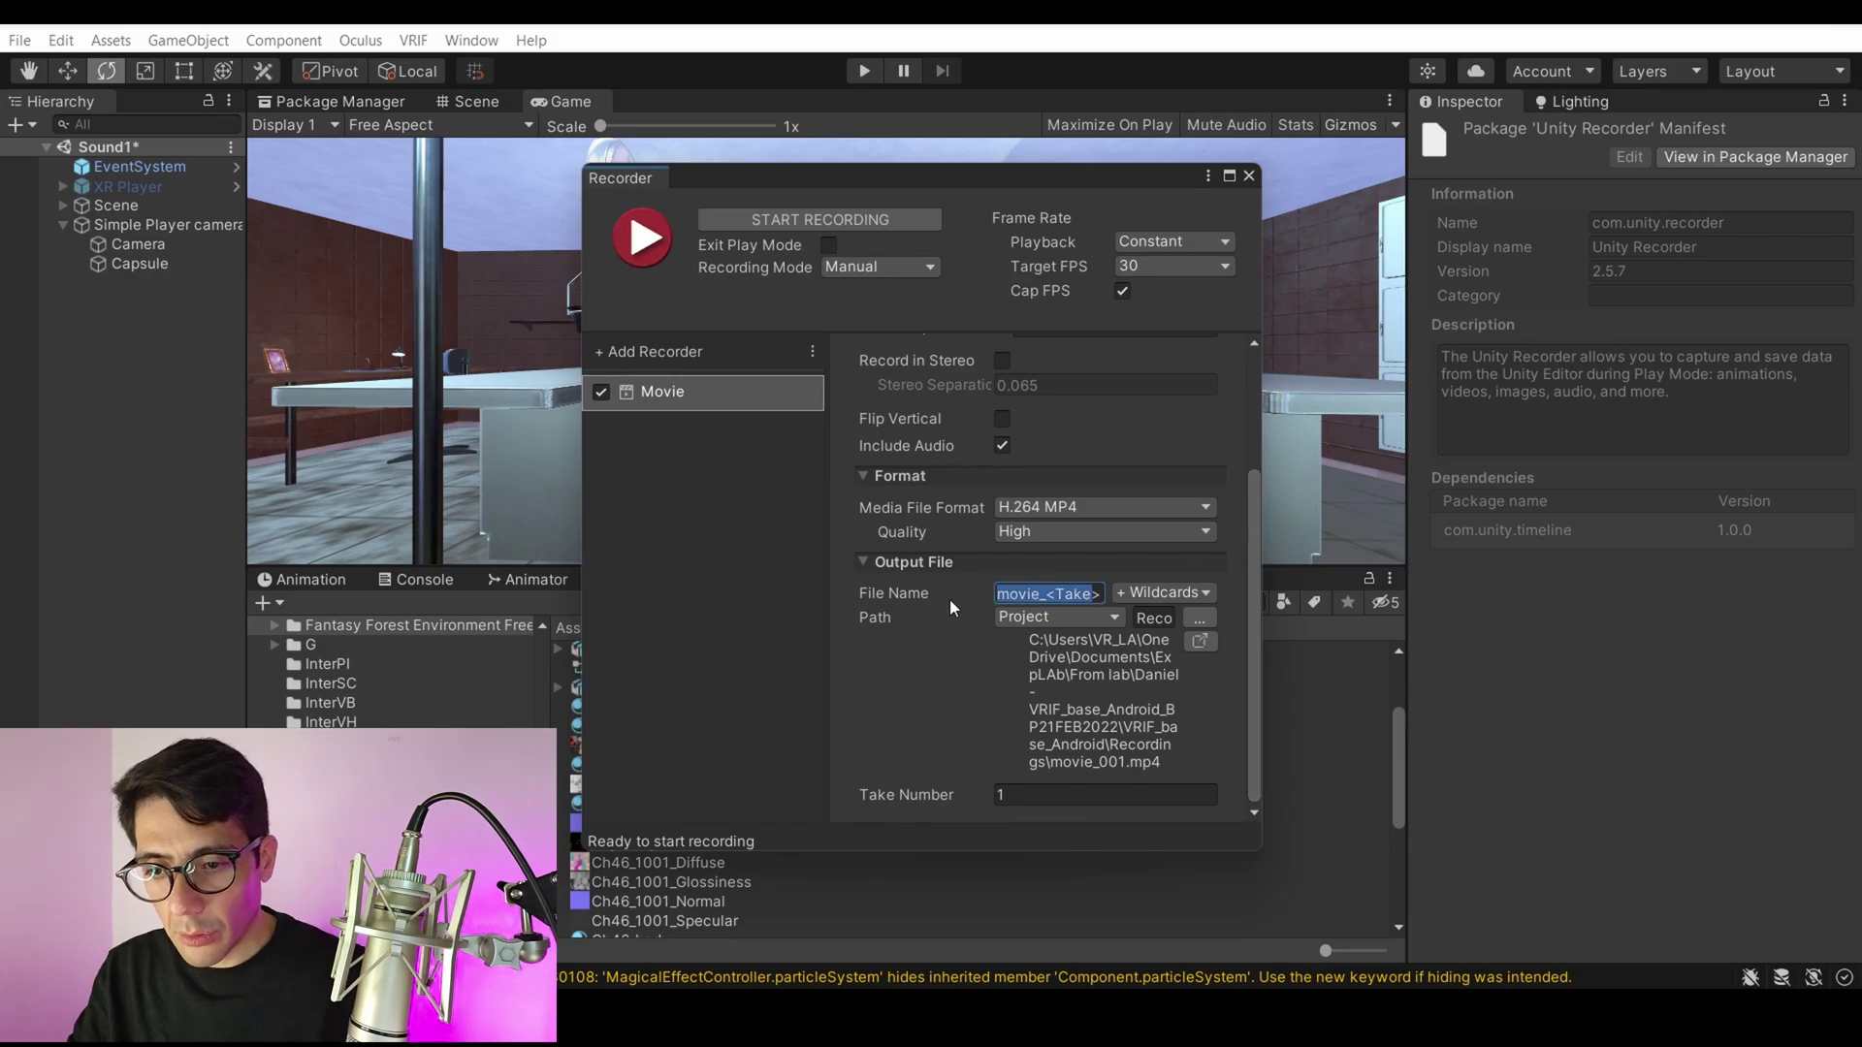
pyautogui.press('BackSpace')
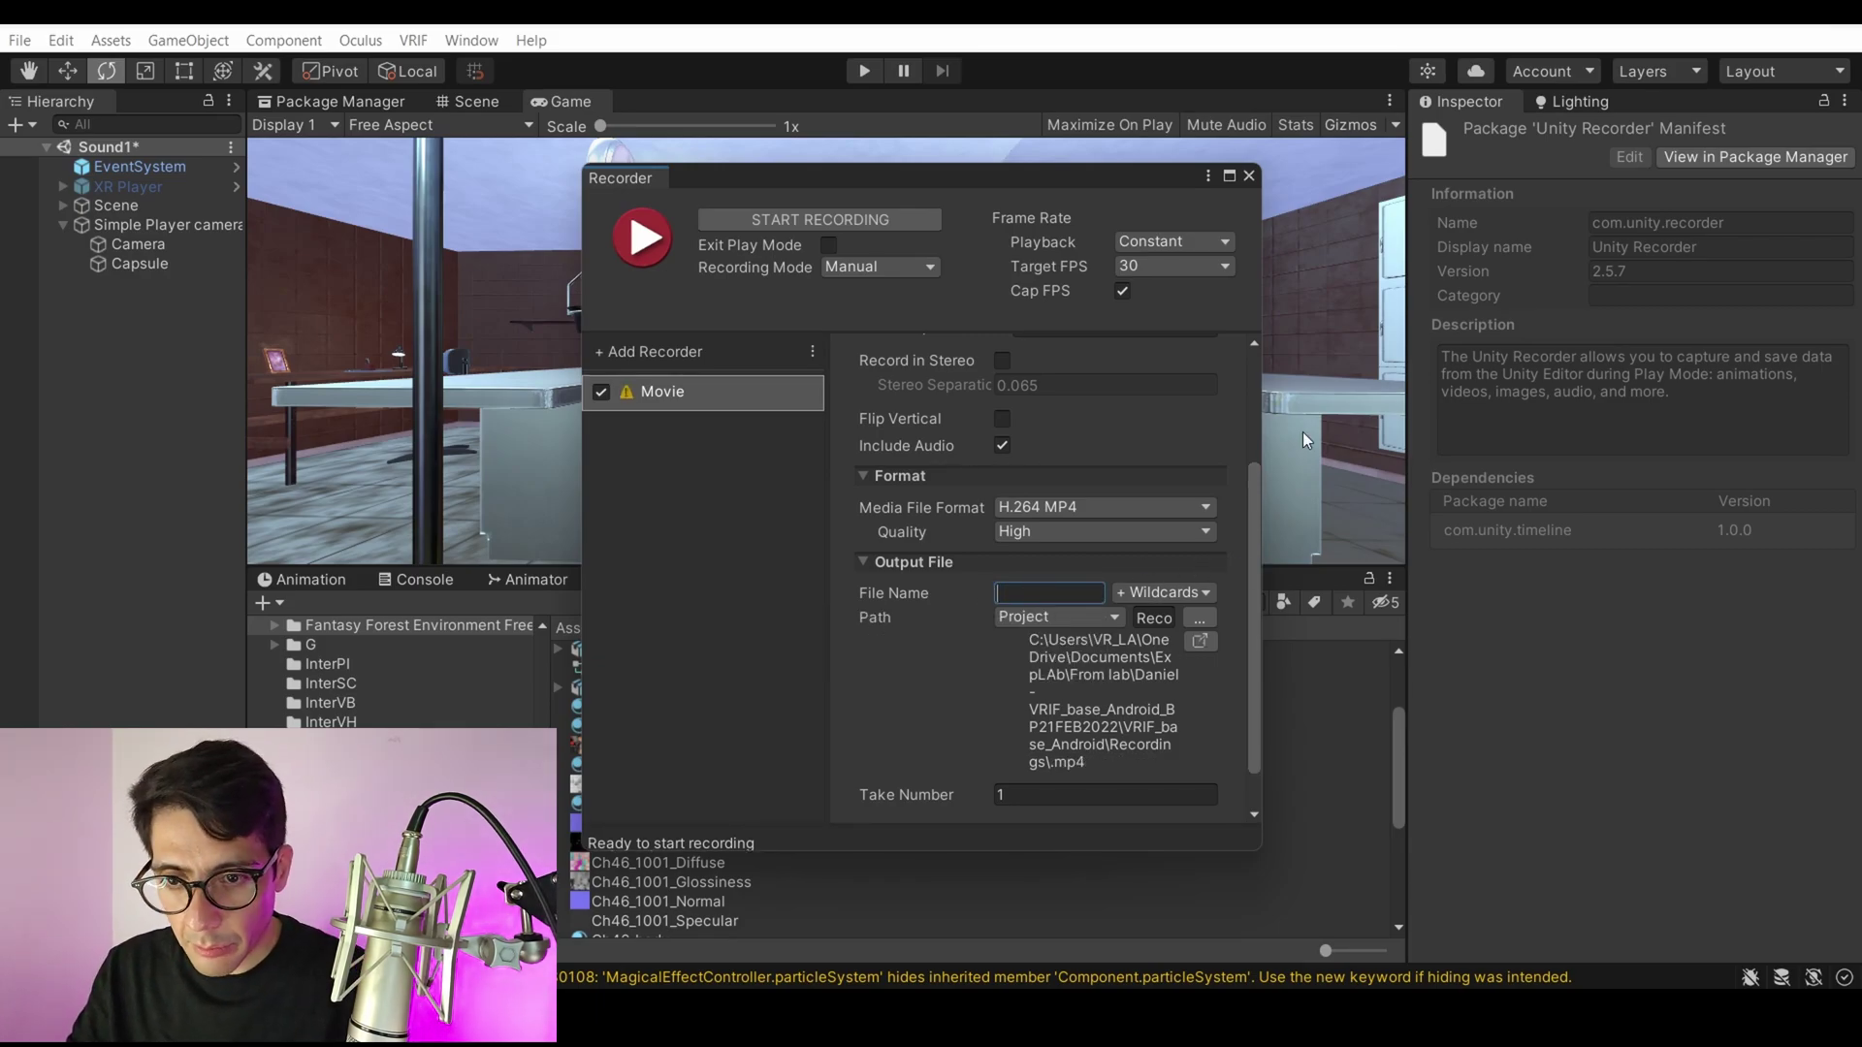
pyautogui.moveTo(1259, 450); pyautogui.dragTo(1726, 452)
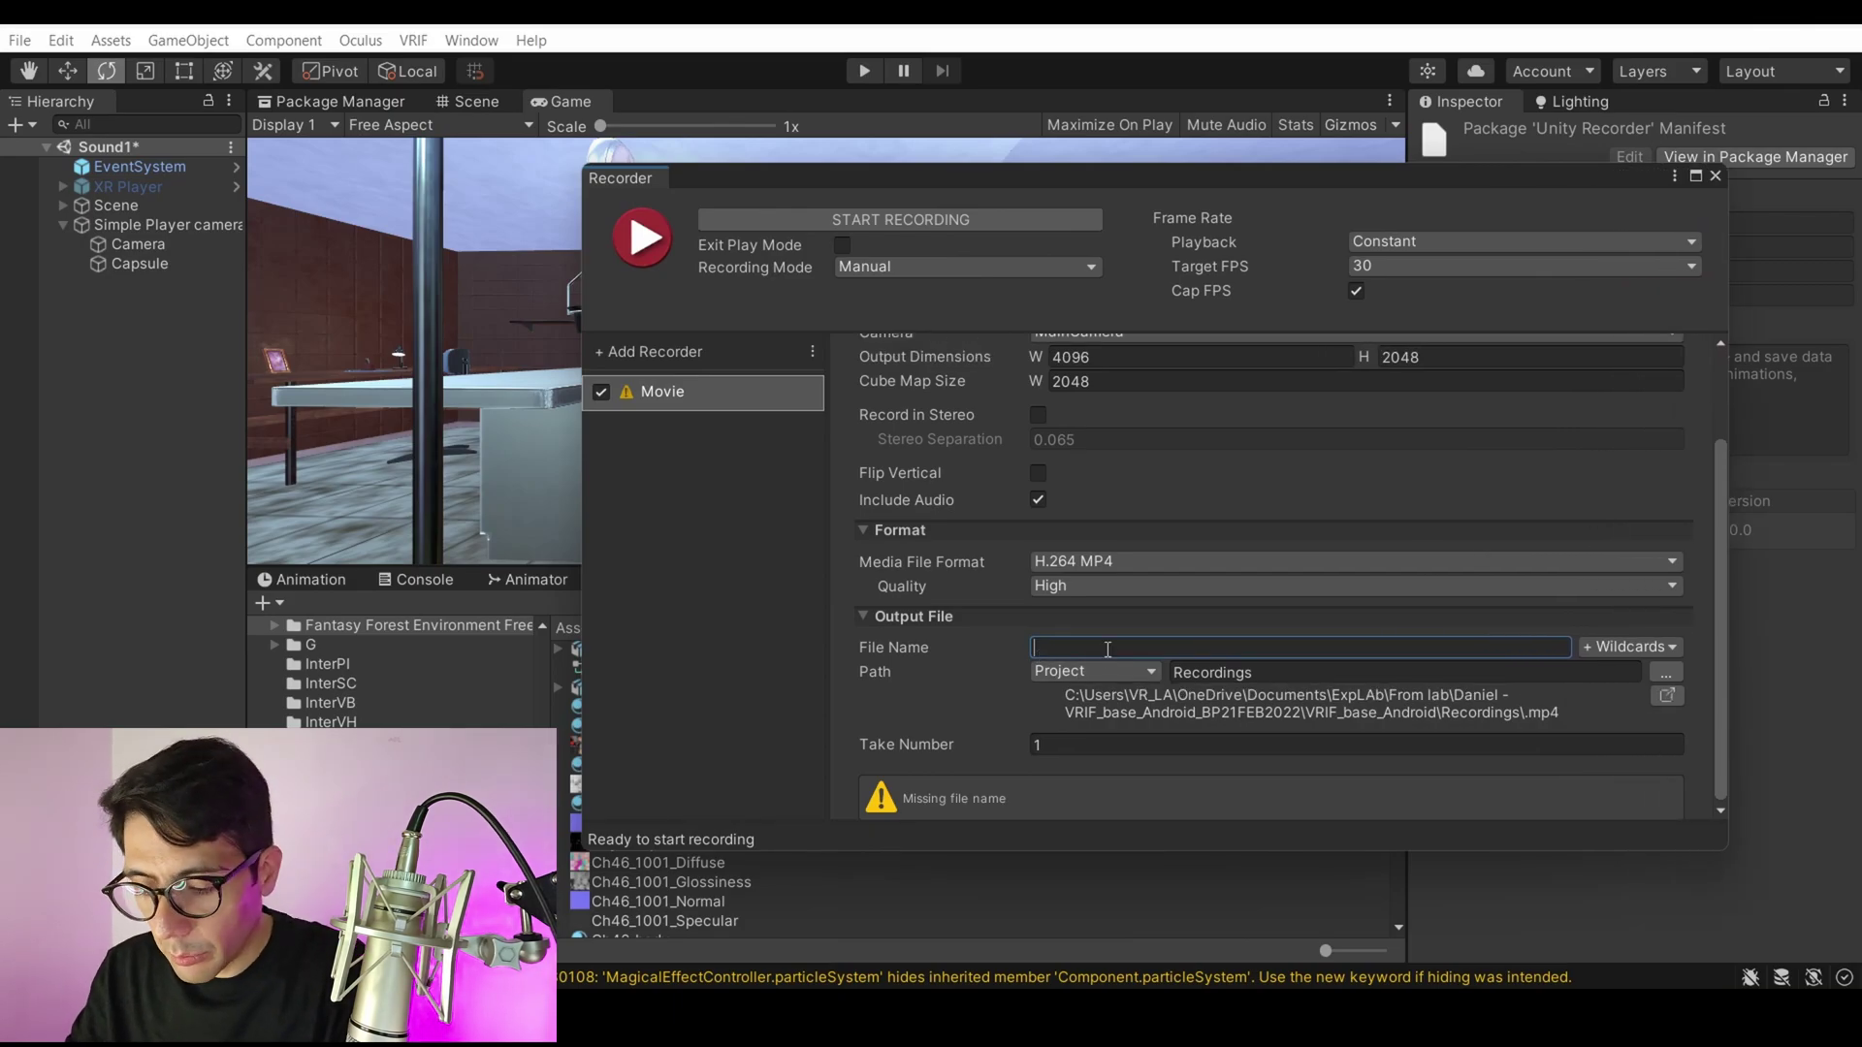
pyautogui.write('sca')
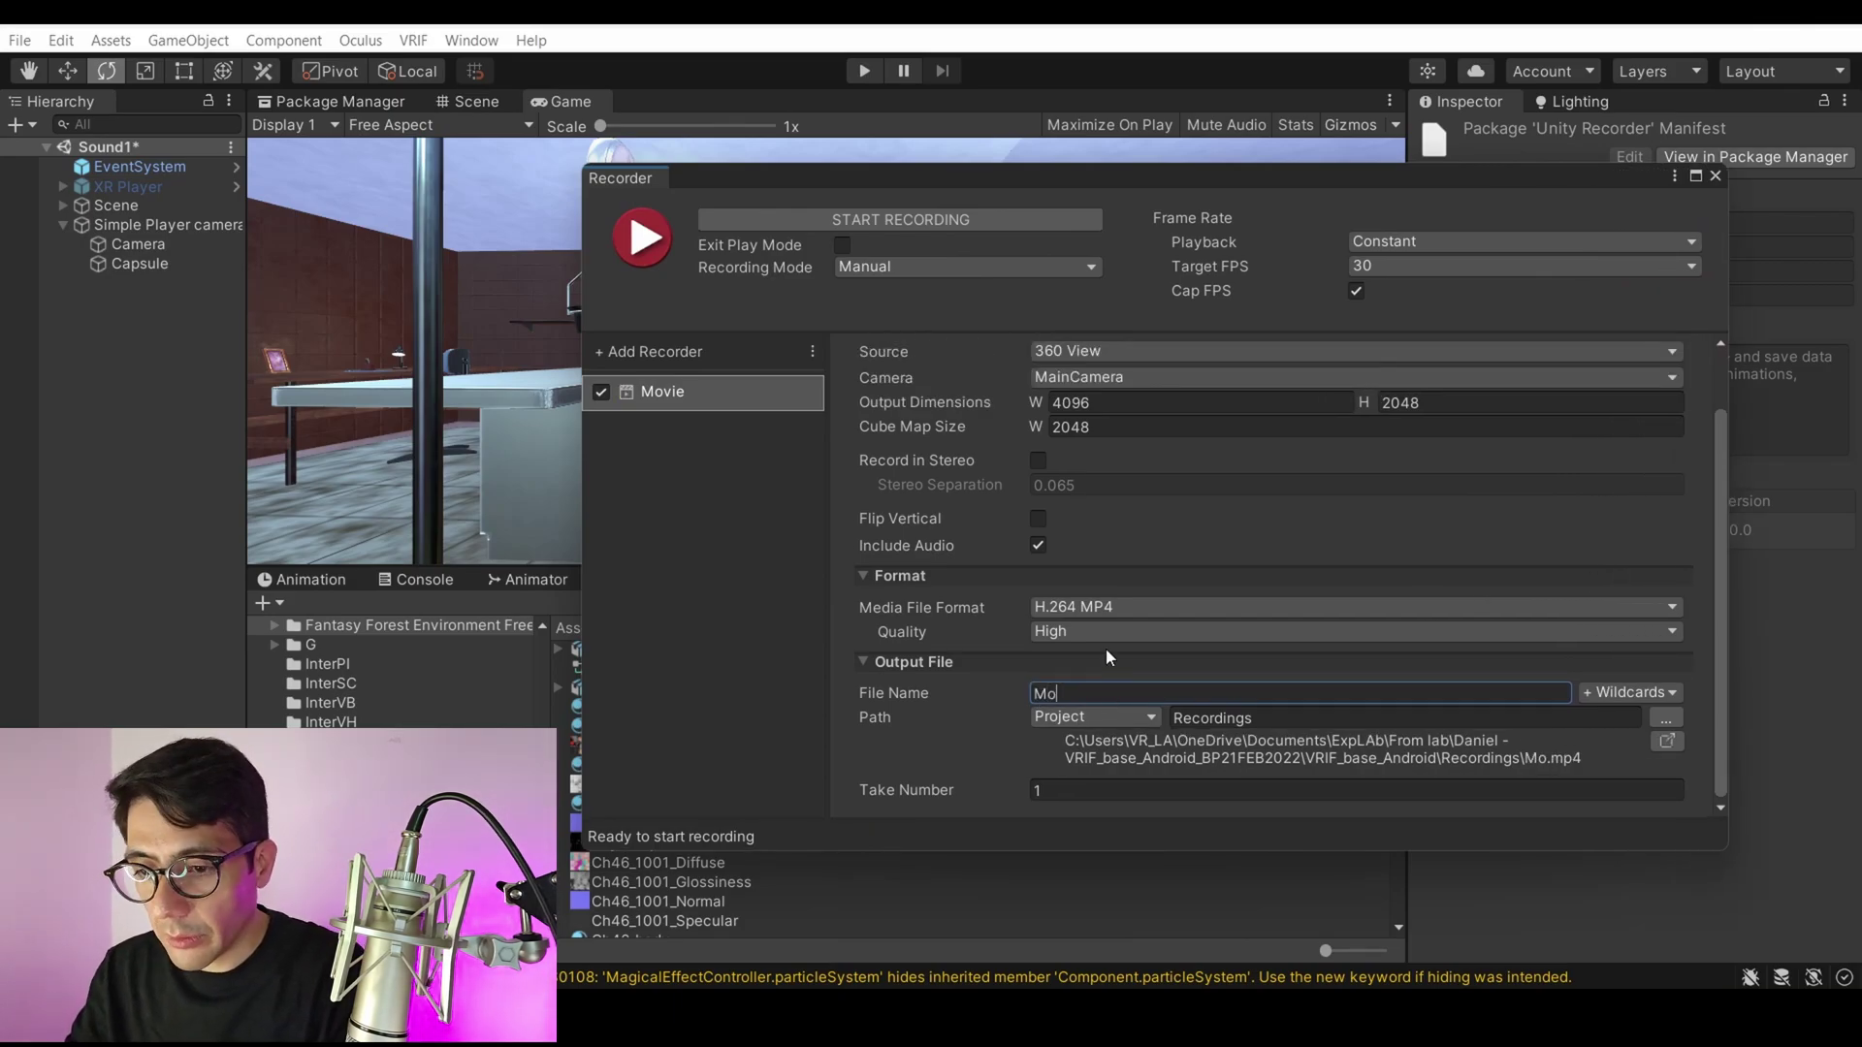
pyautogui.write('ry scene ')
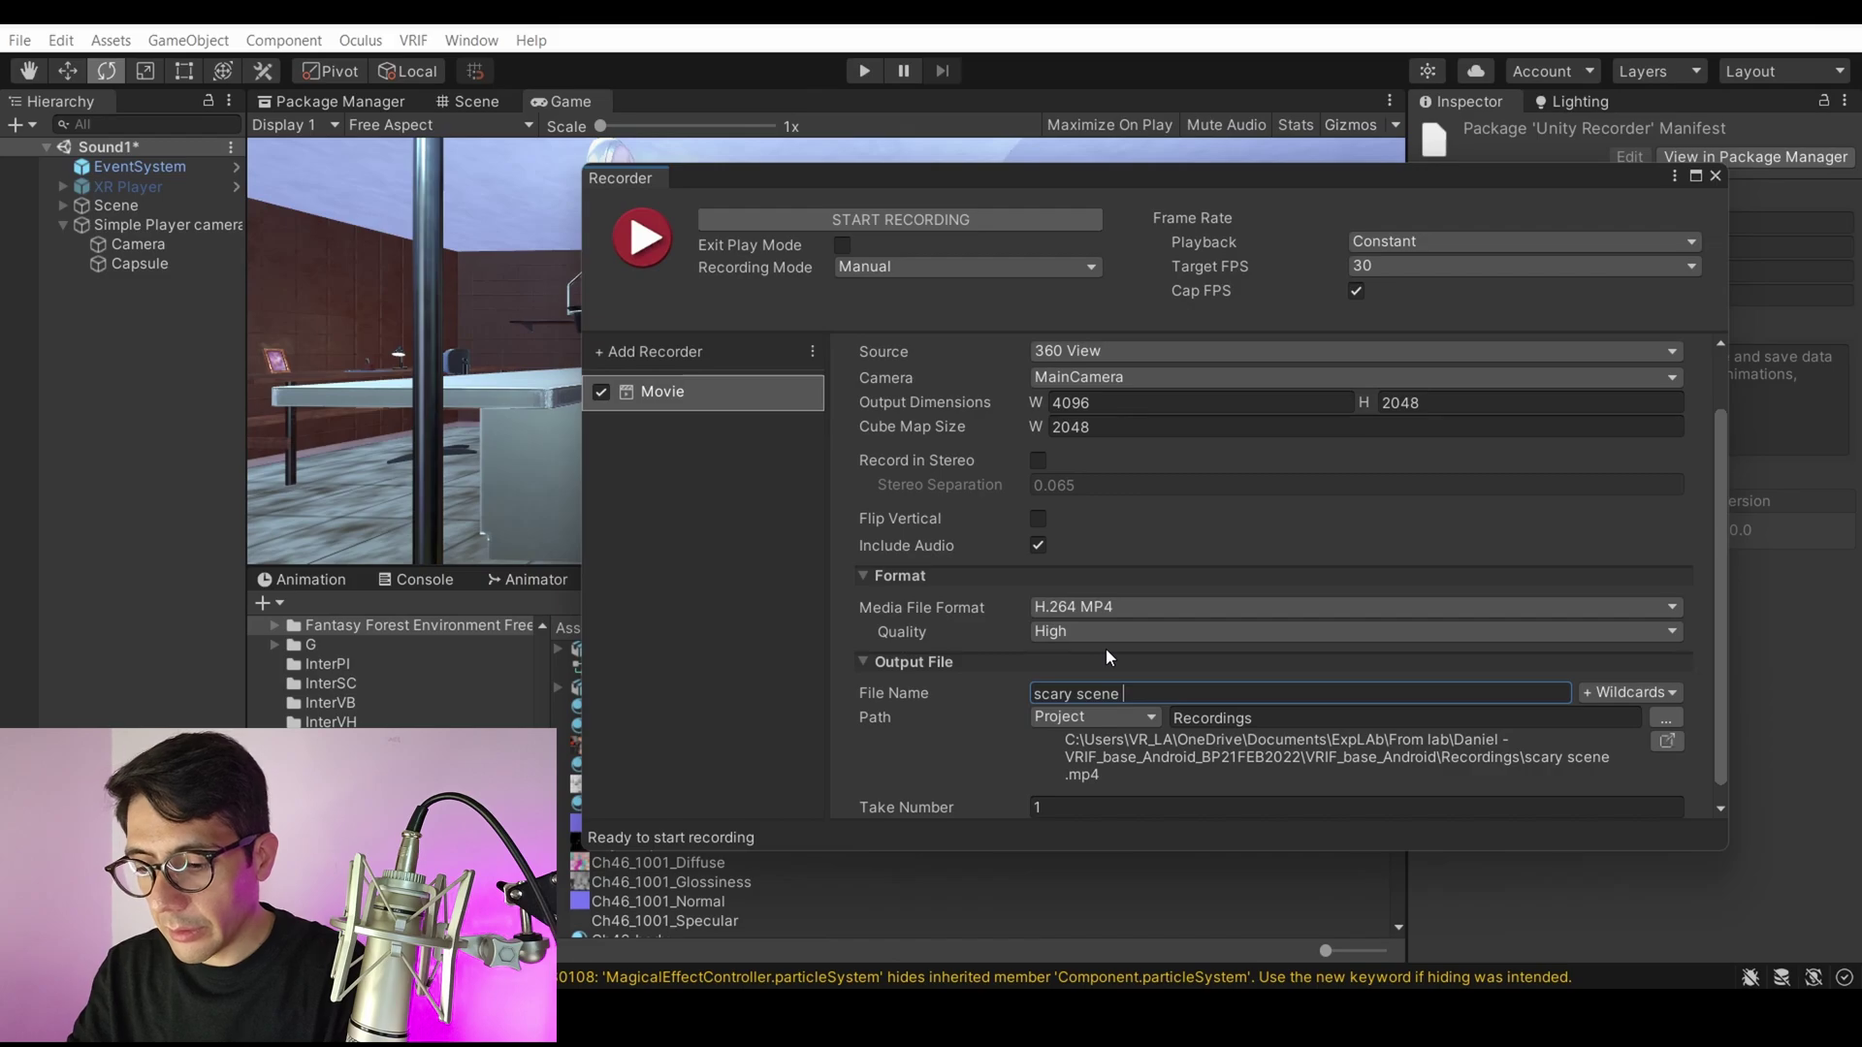
pyautogui.write('360 environment')
# Set the output folder to 360 Videos from unity on the Desktop.
pyautogui.scroll(-1, 1239, 603)
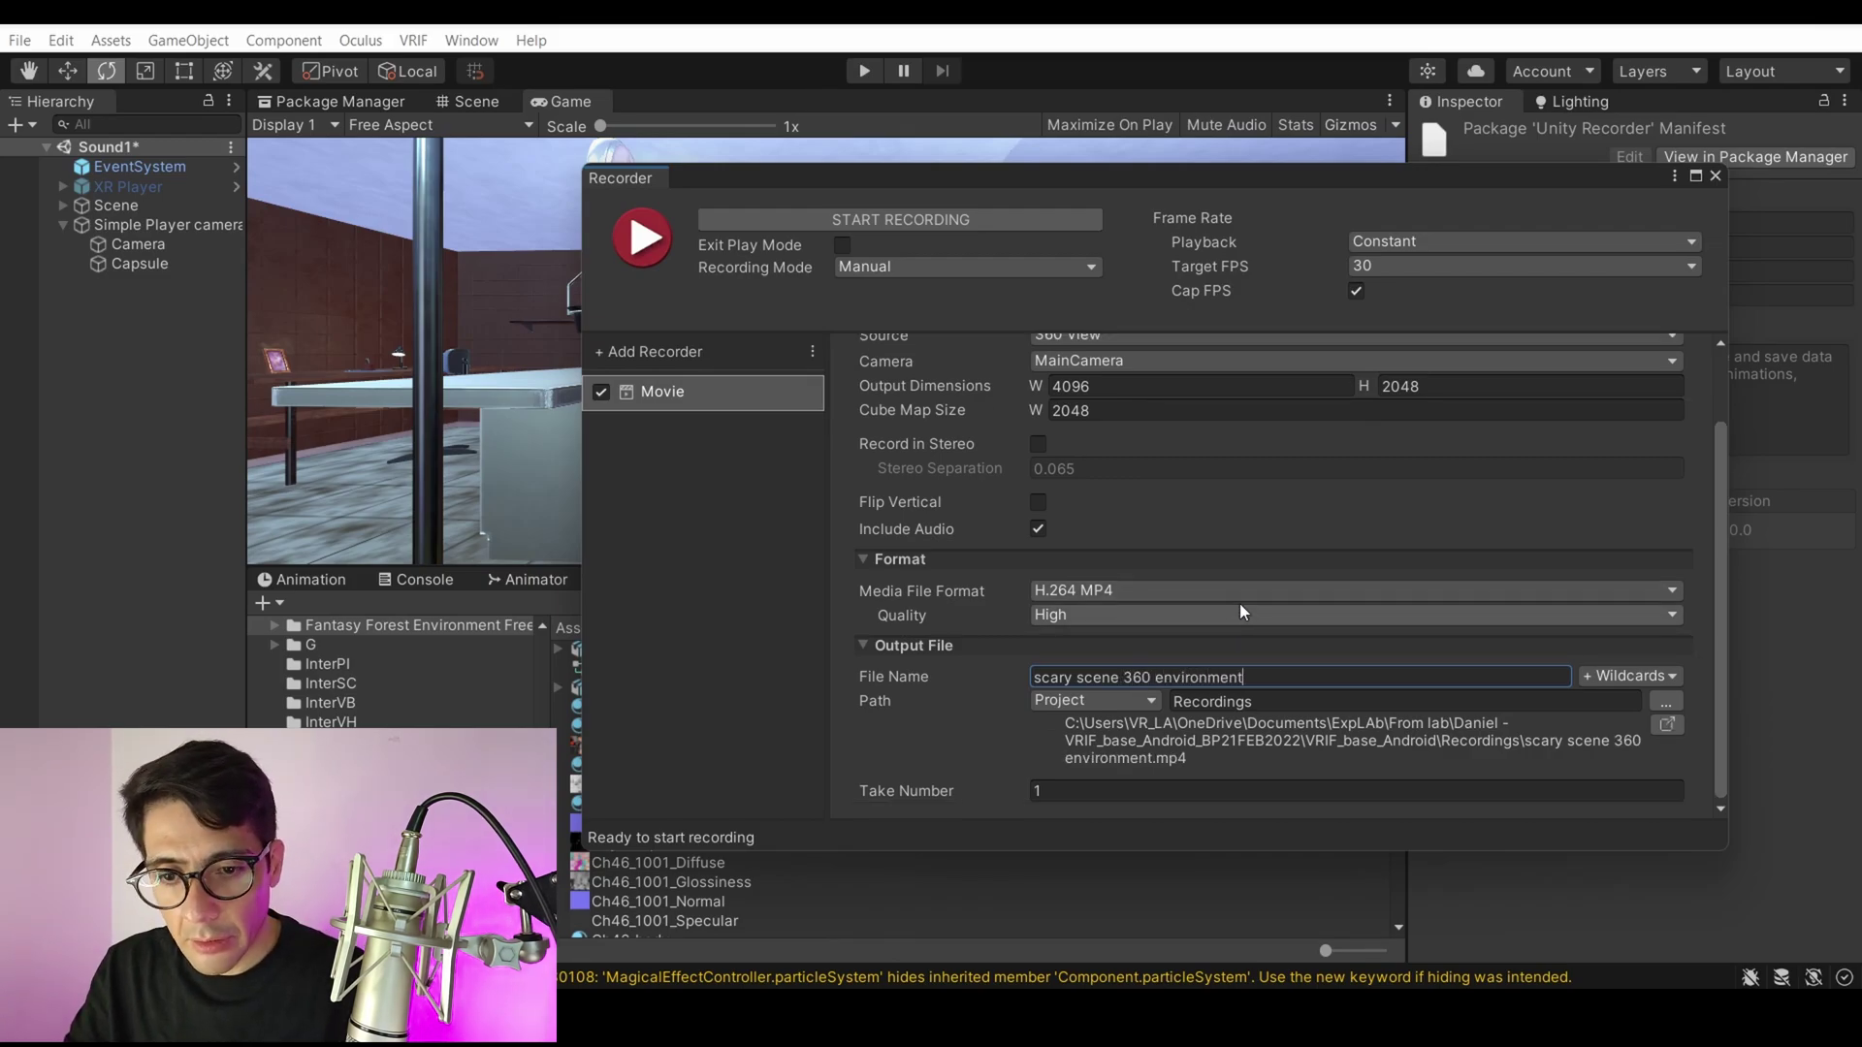
pyautogui.click(1662, 700)
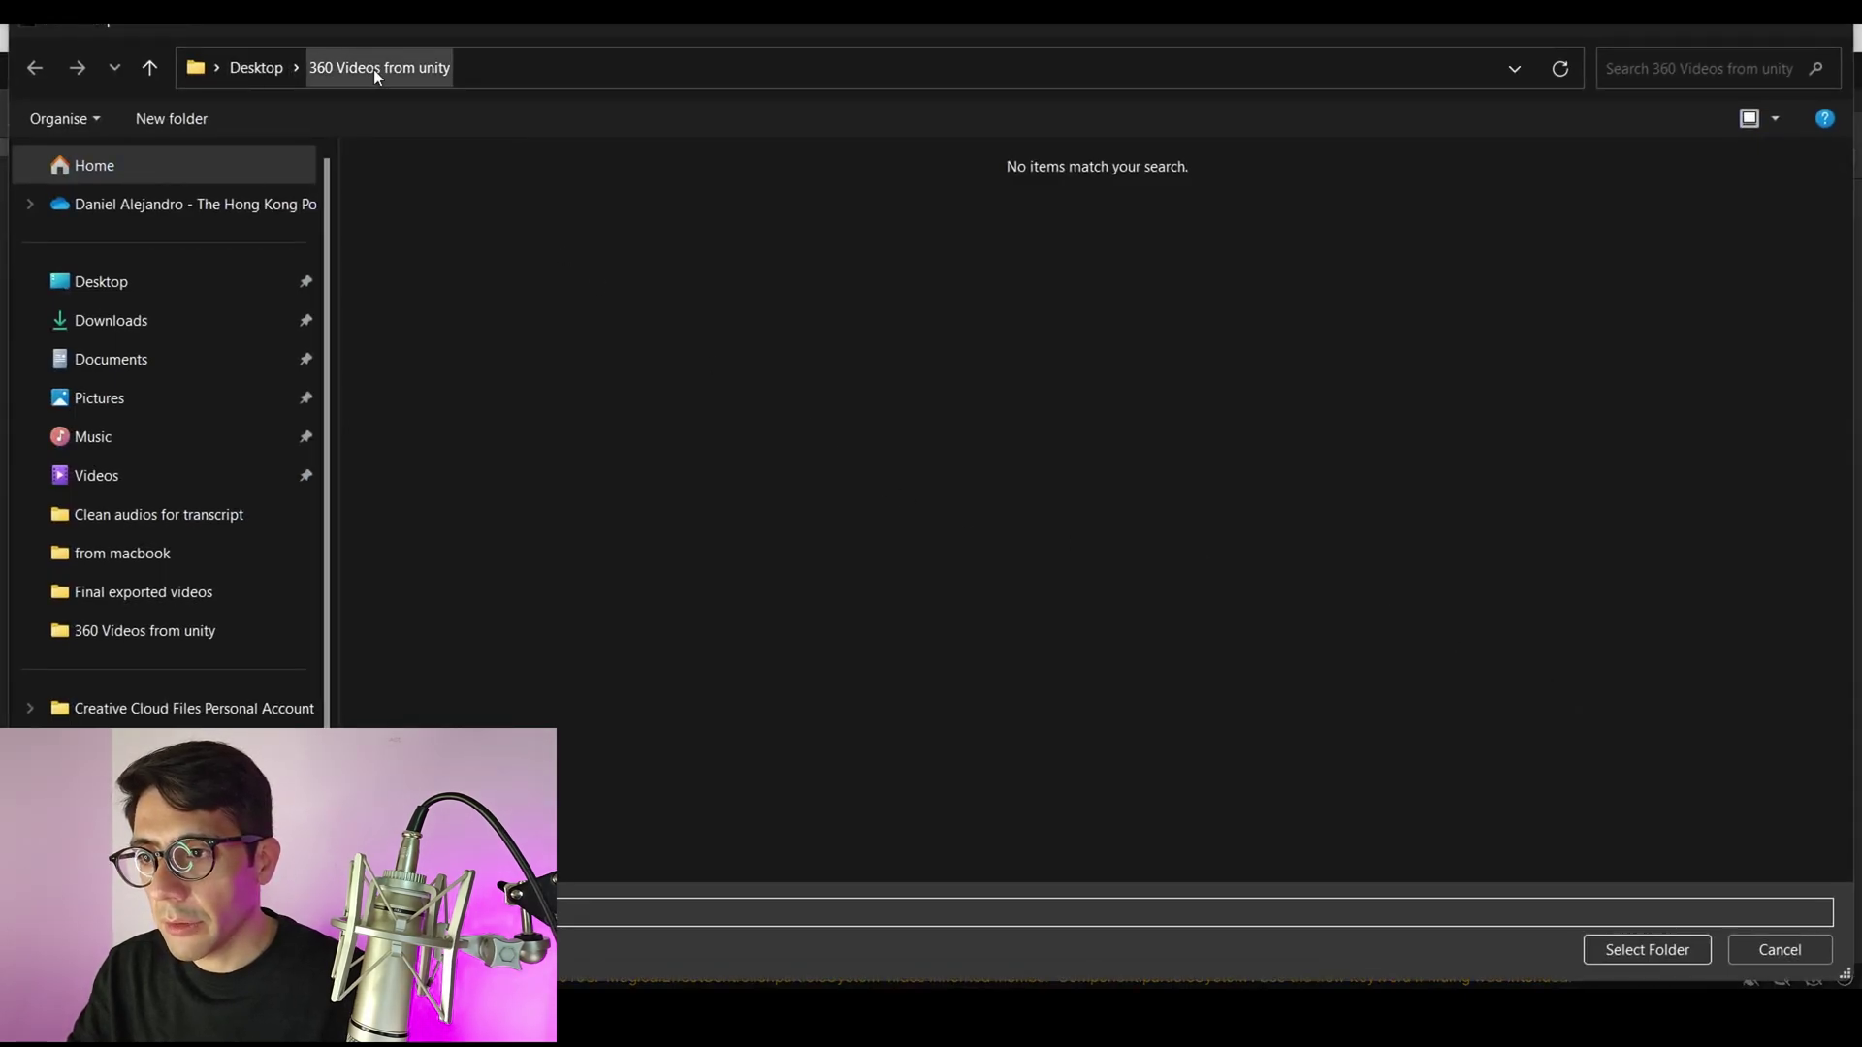
pyautogui.click(1639, 950)
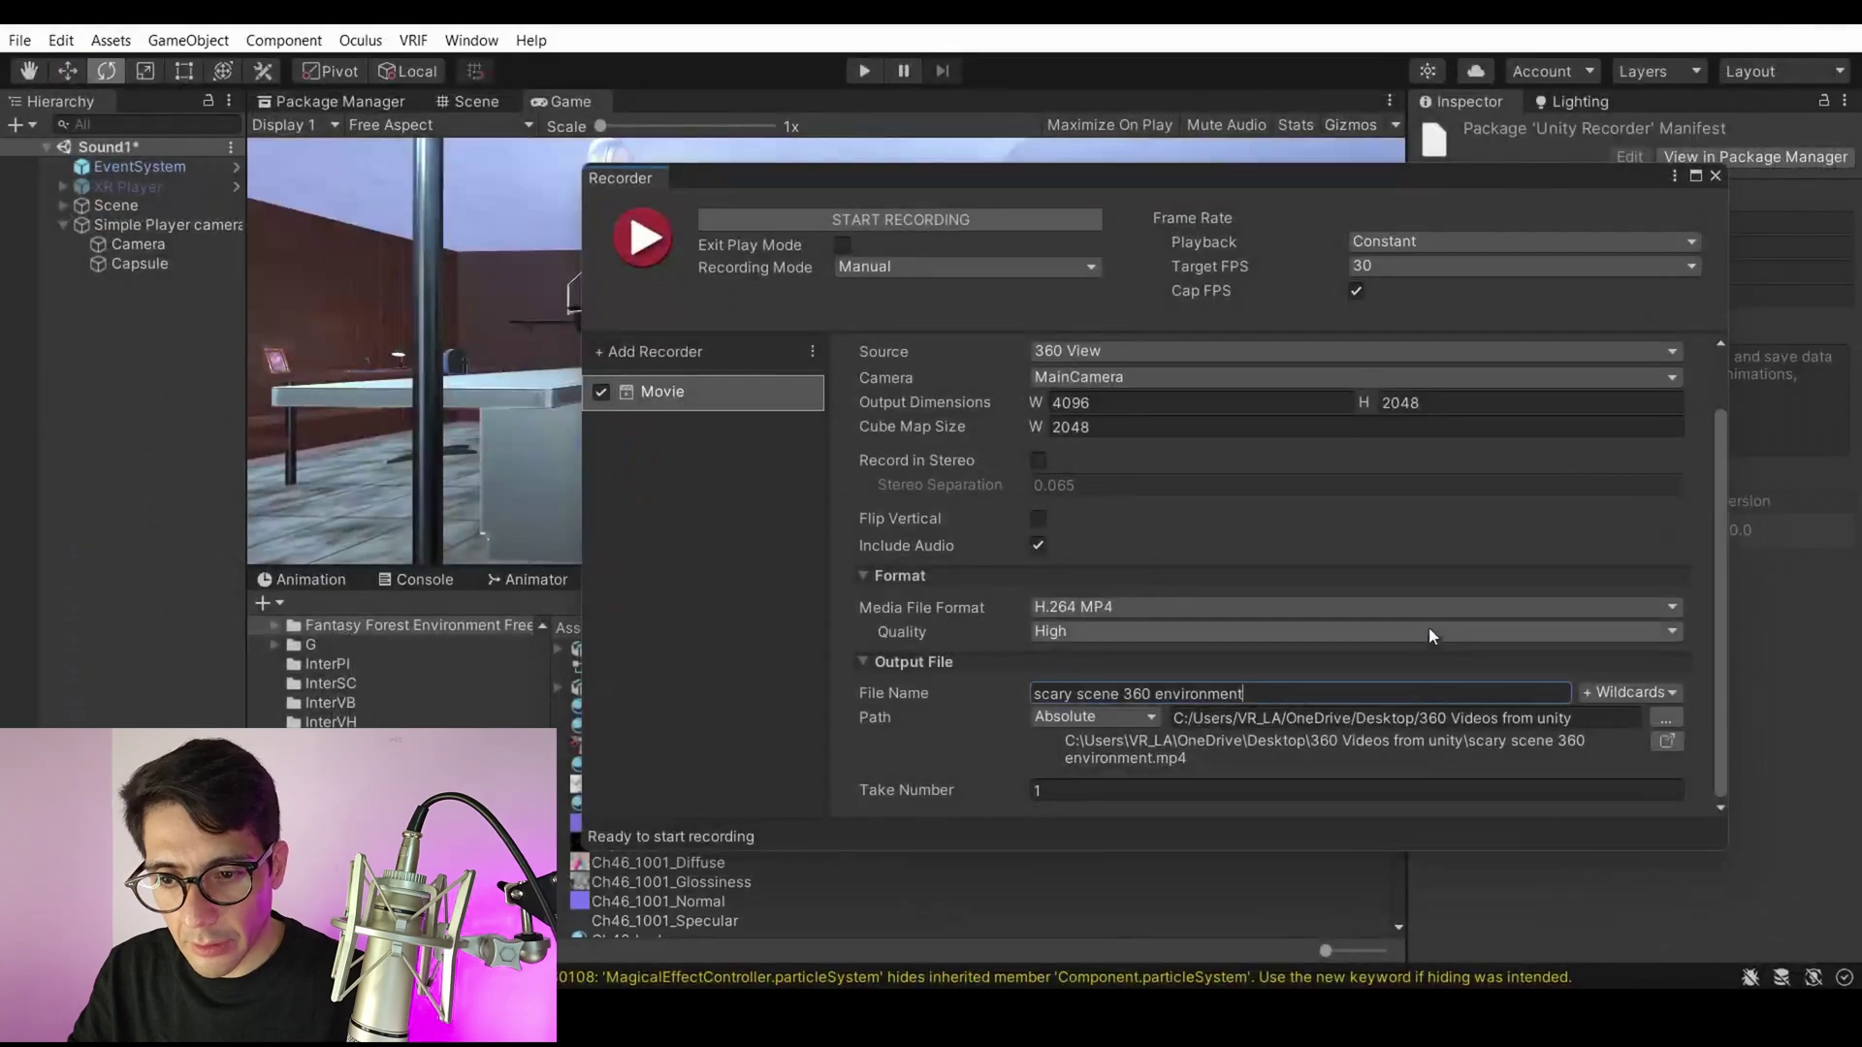
# Move the Recorder panel off the Game view and run the morgue scene in Play mode.
pyautogui.scroll(2, 1679, 406)
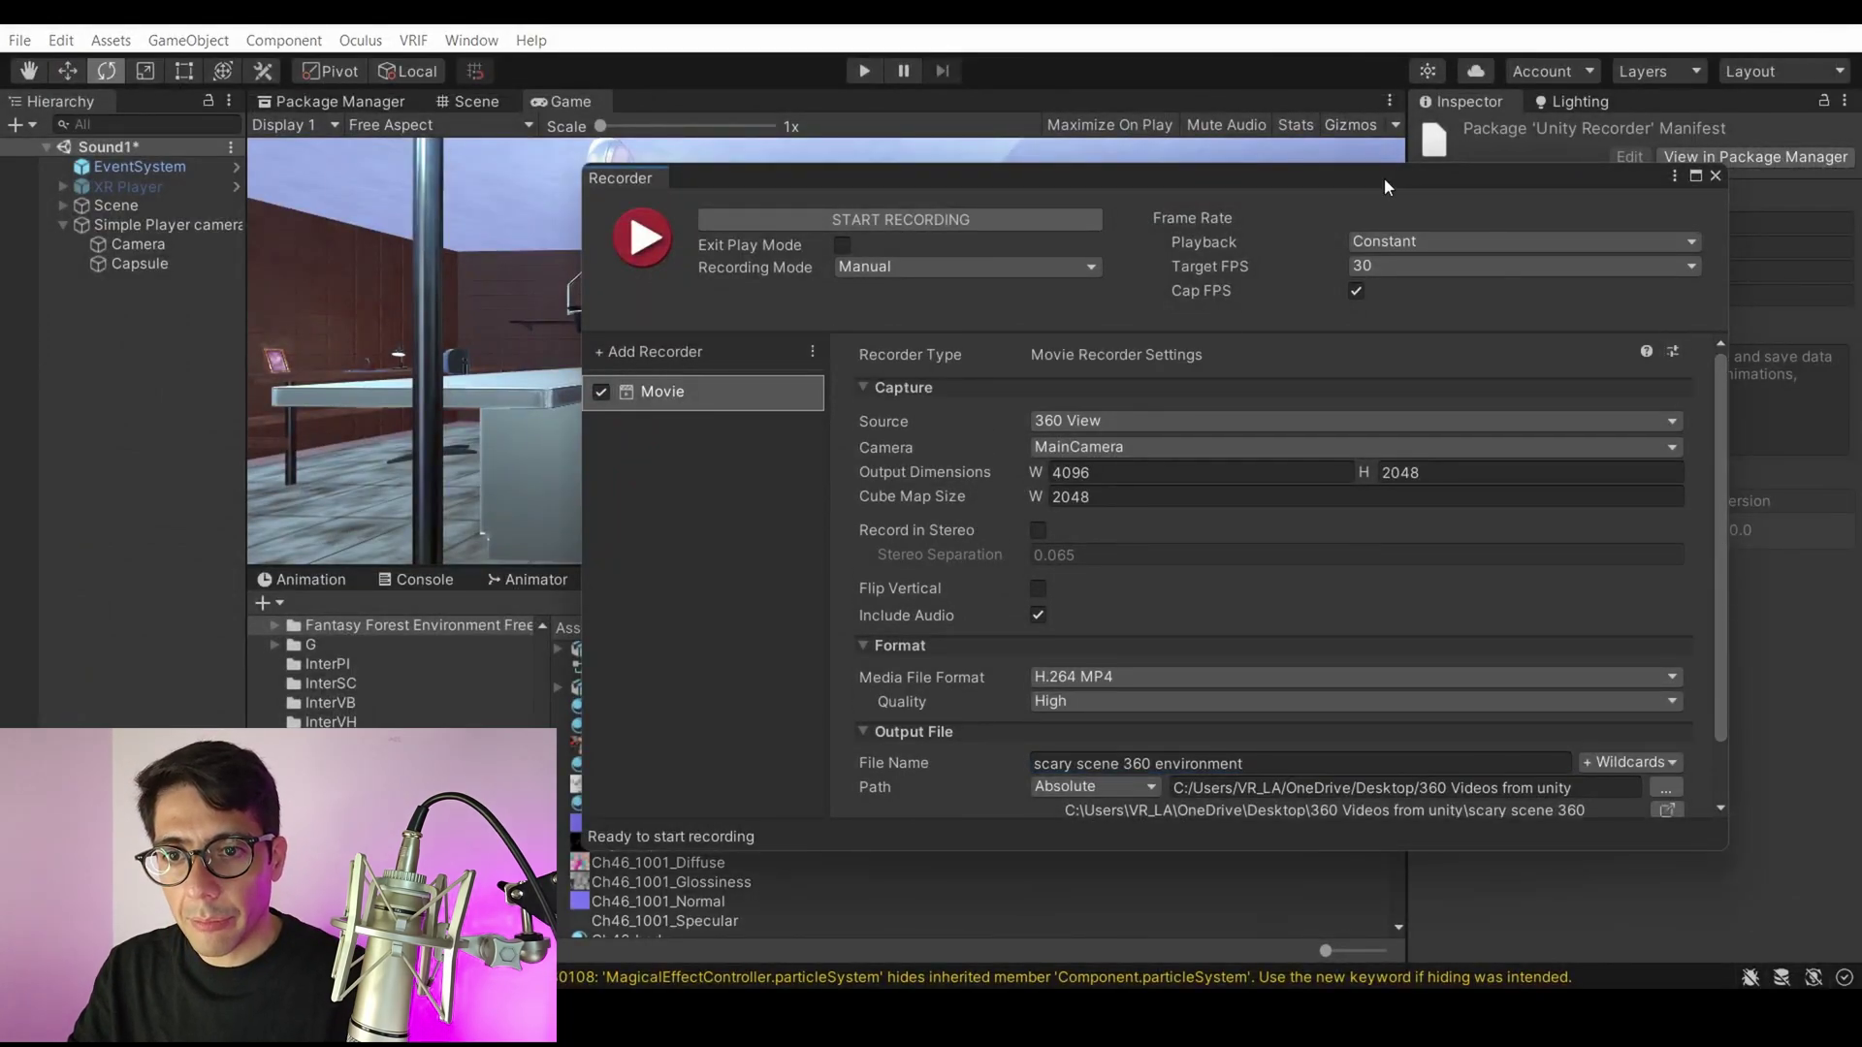
pyautogui.moveTo(1381, 178); pyautogui.dragTo(1112, 310)
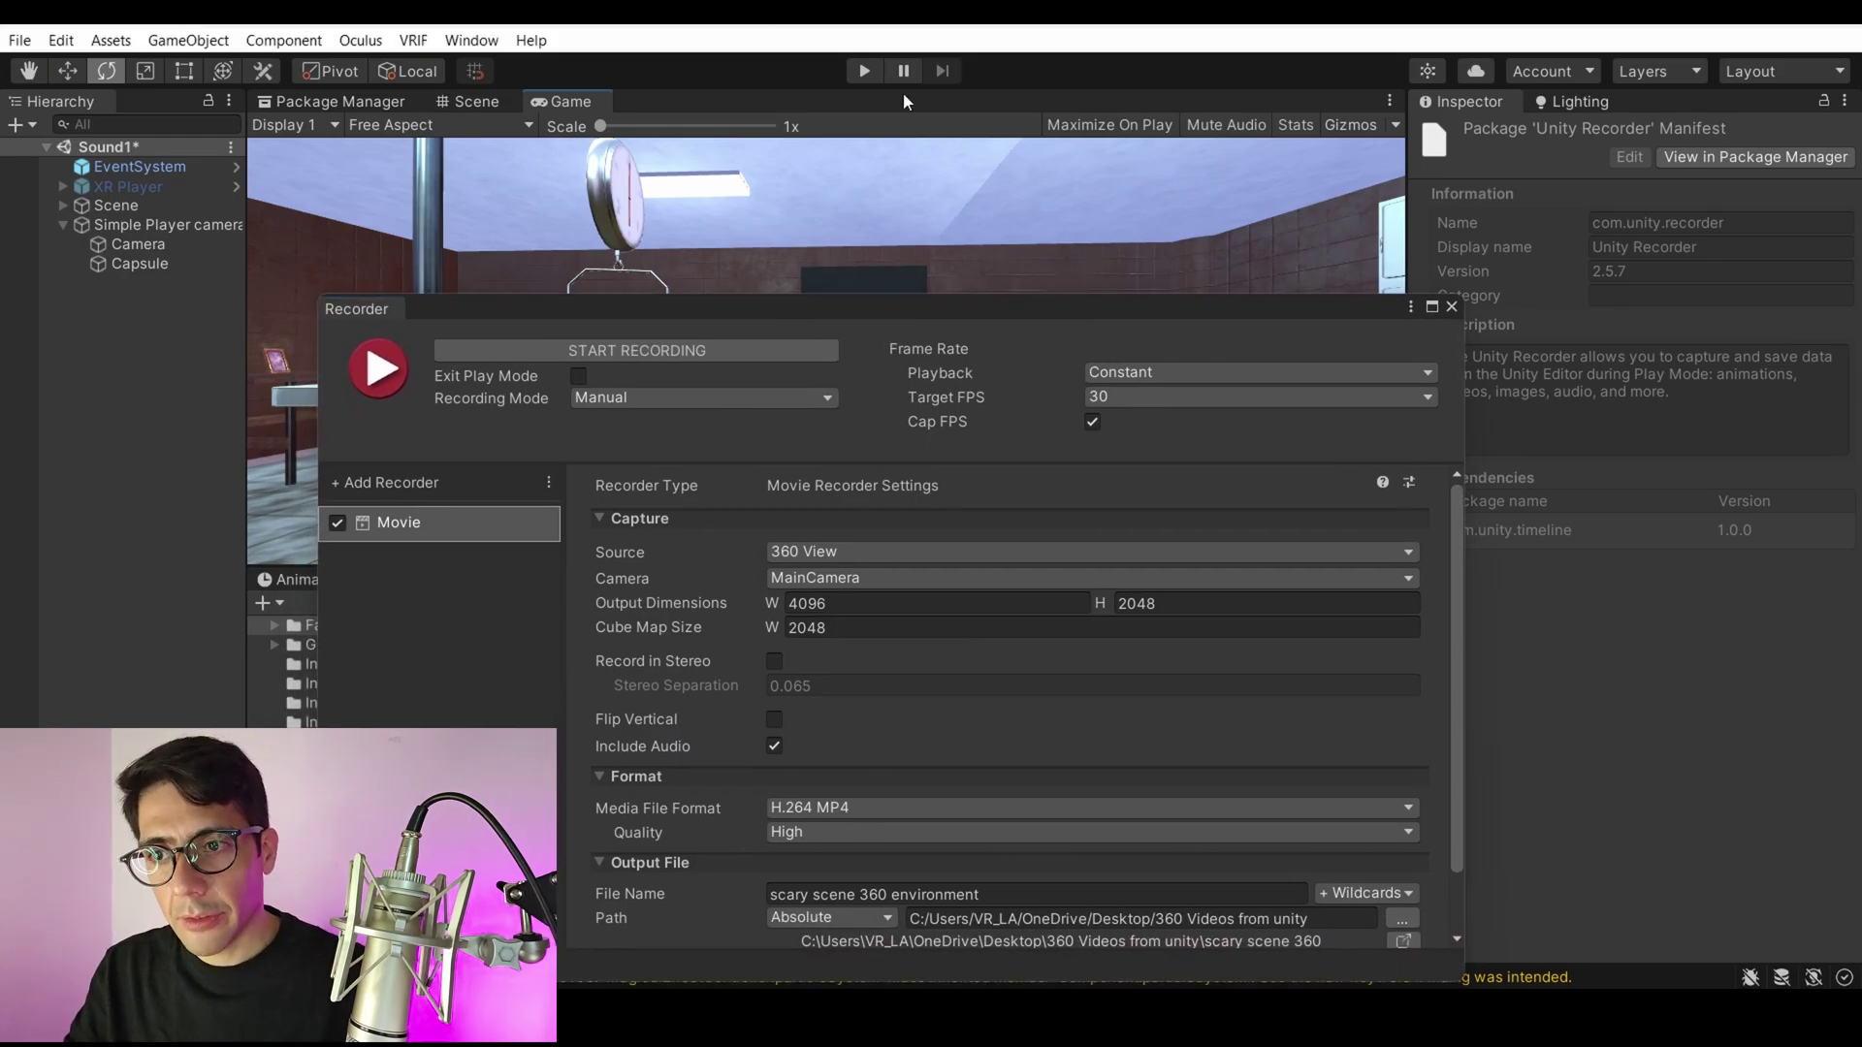
pyautogui.click(866, 71)
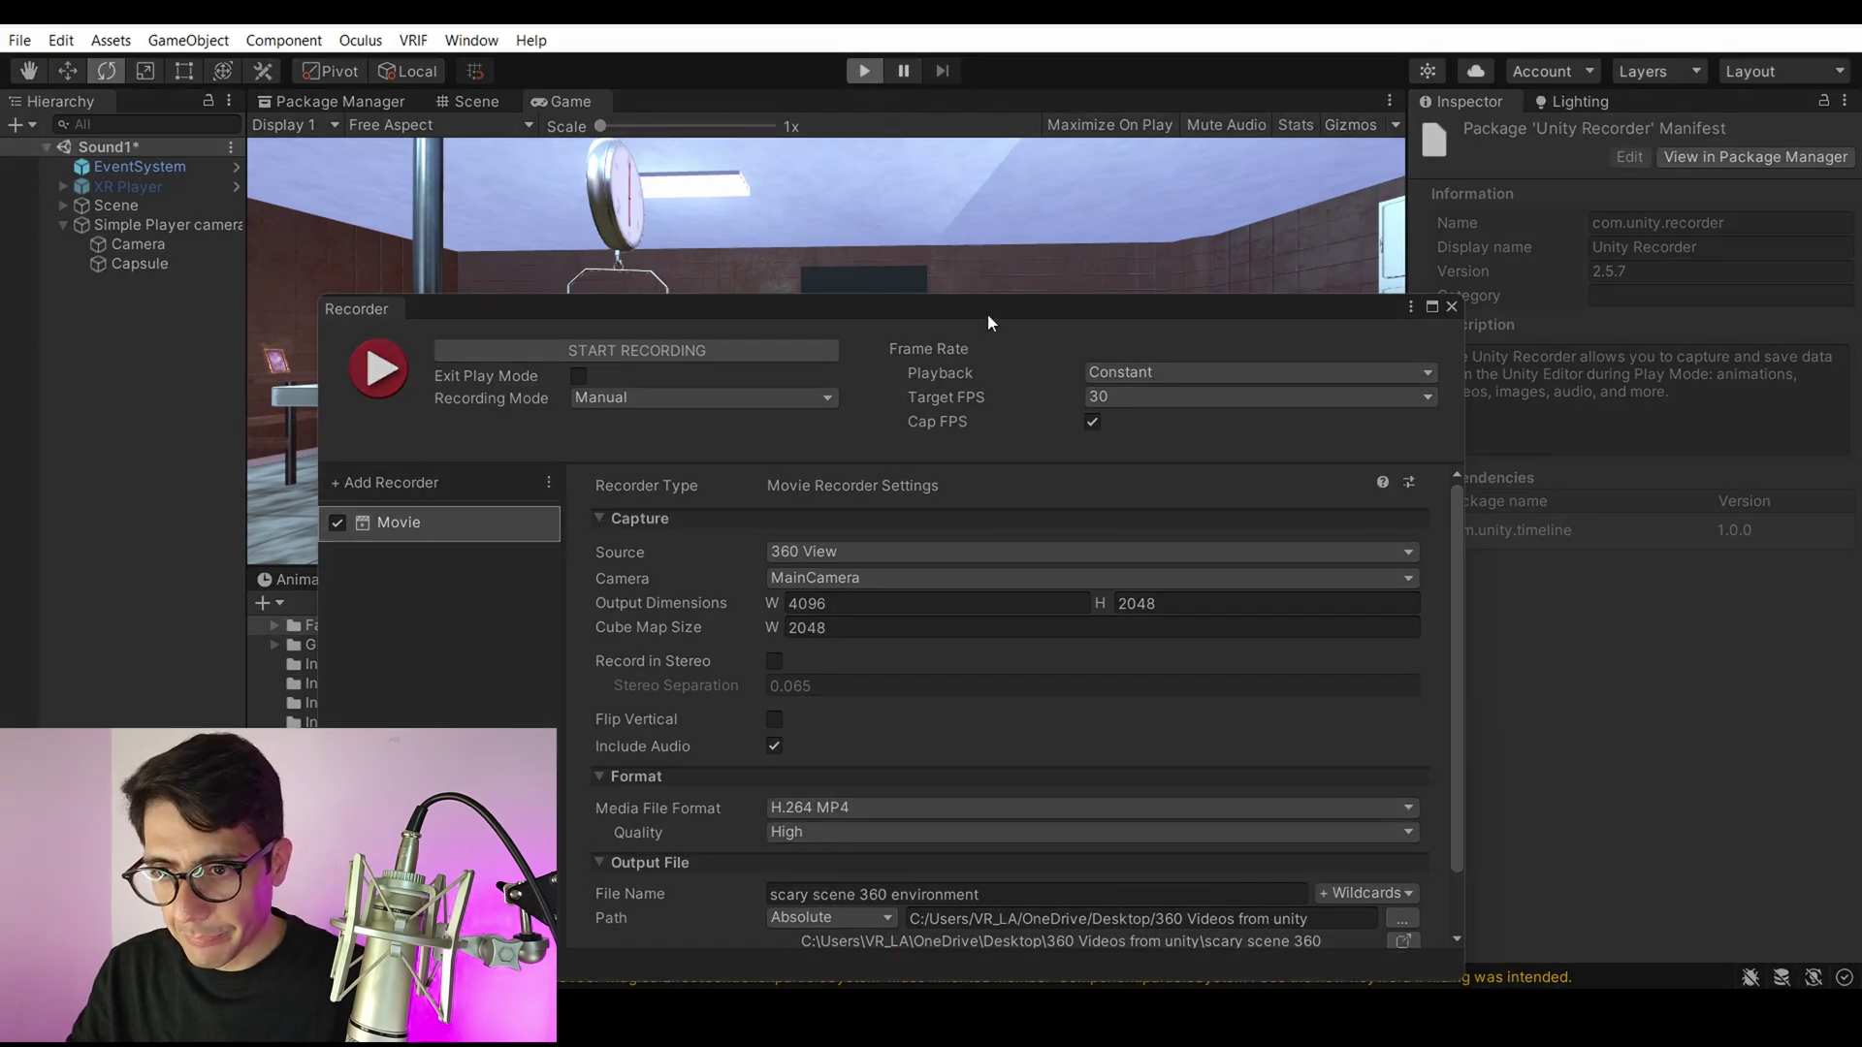
pyautogui.moveTo(991, 309); pyautogui.dragTo(1027, 285)
pyautogui.moveTo(796, 282); pyautogui.dragTo(827, 262)
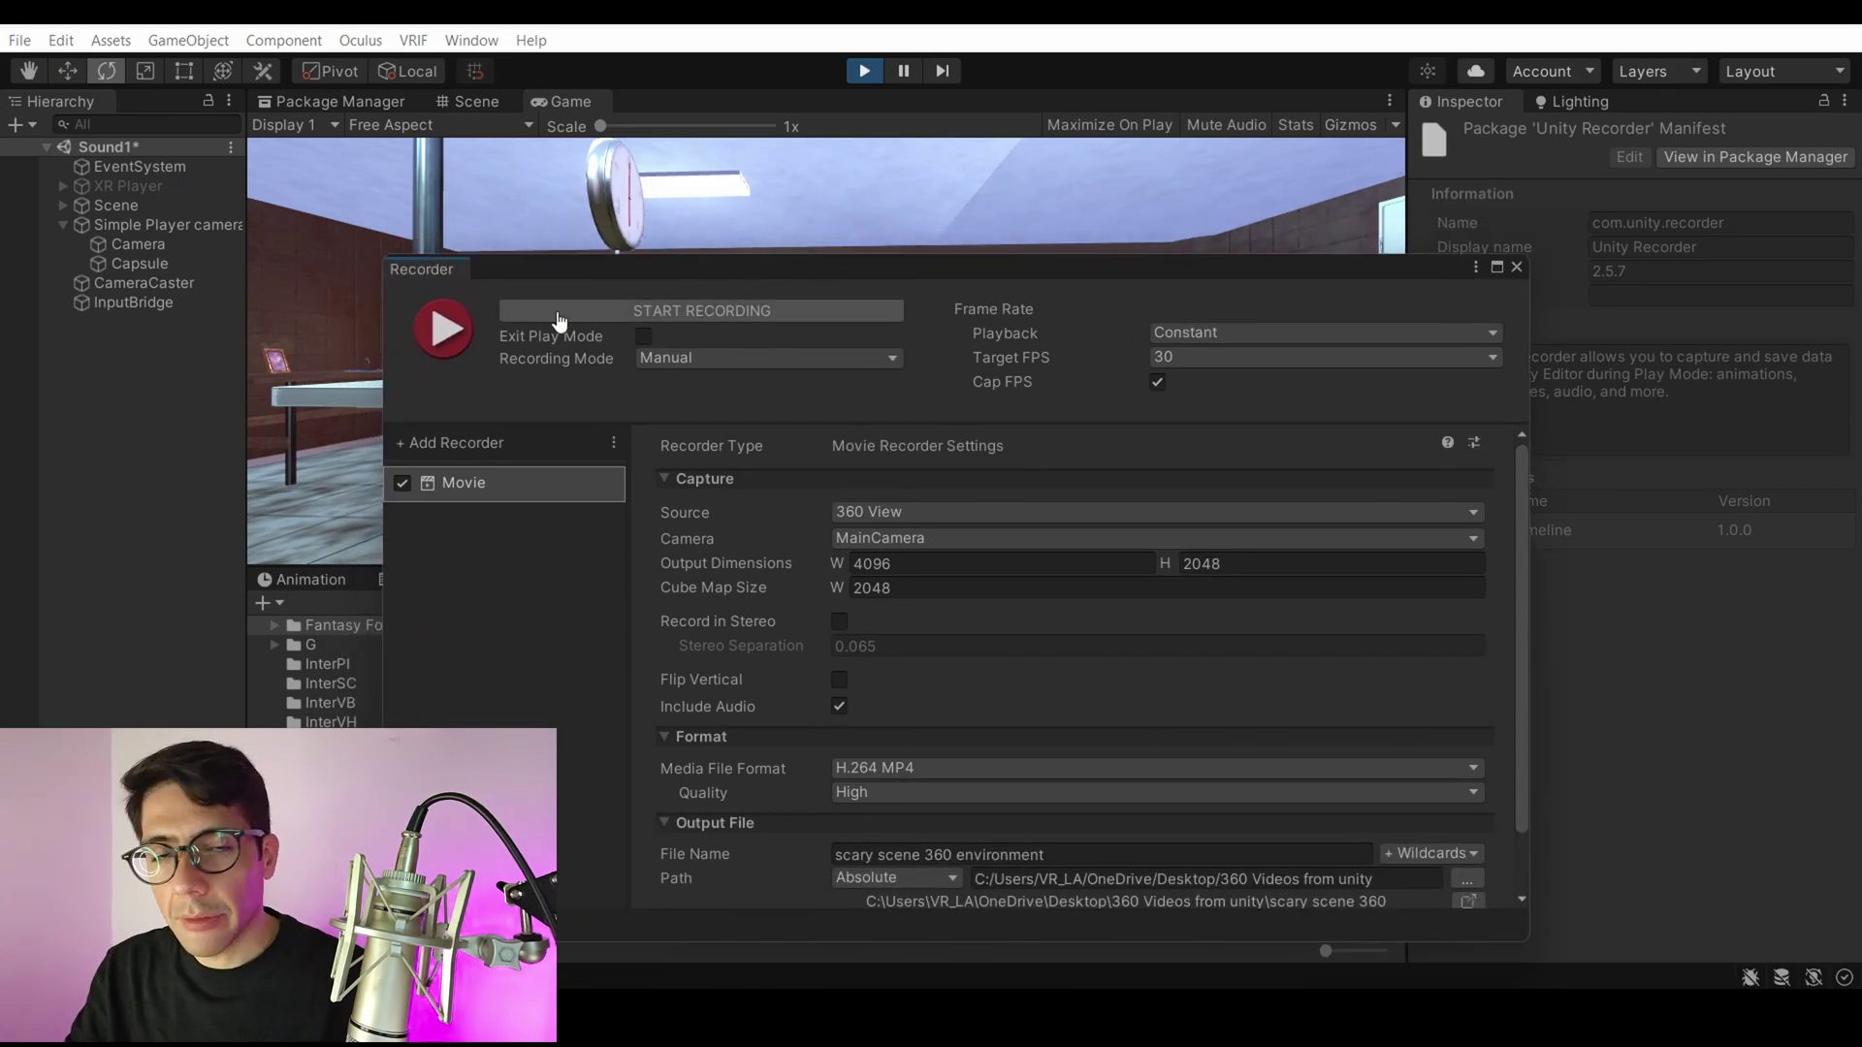
# Record the running morgue scene as a 360 movie, then stop the recording.
pyautogui.click(561, 312)
pyautogui.moveTo(988, 278)
pyautogui.mouseDown()
pyautogui.moveTo(980, 249)
pyautogui.moveTo(970, 279)
pyautogui.mouseUp()
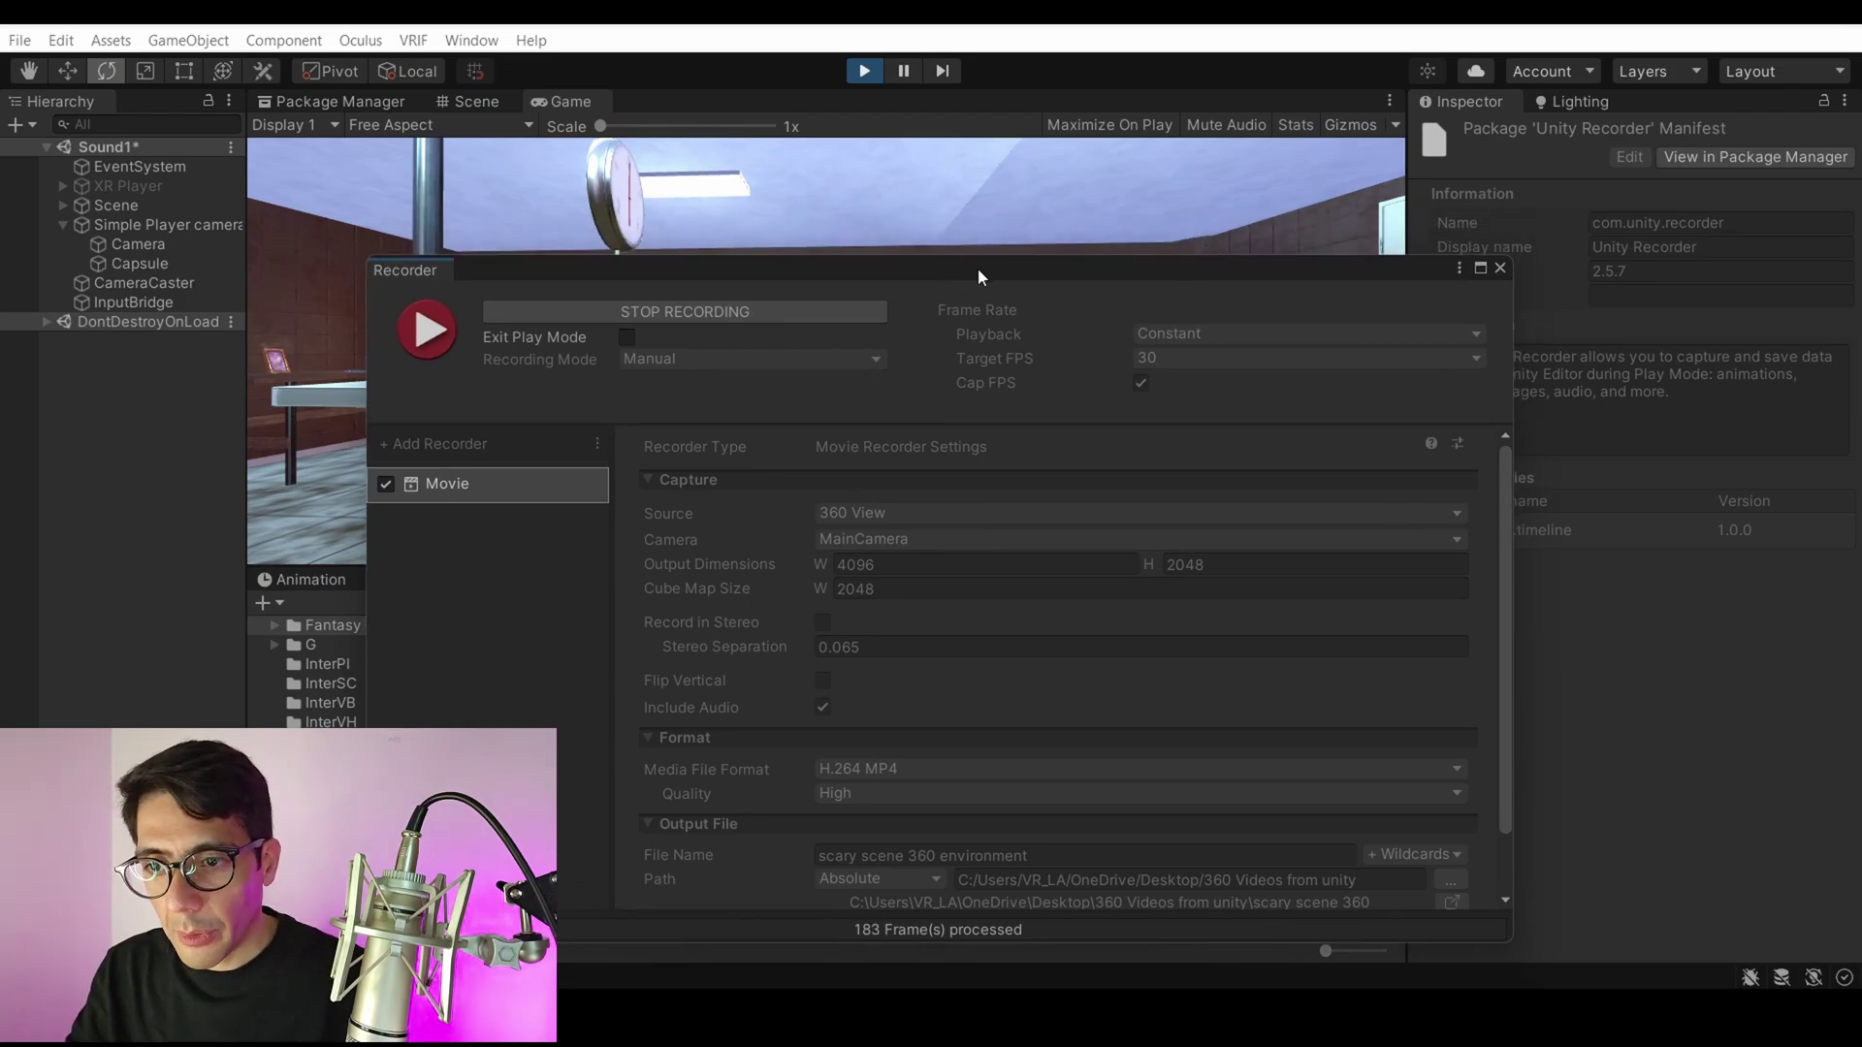
pyautogui.moveTo(978, 268); pyautogui.dragTo(976, 234)
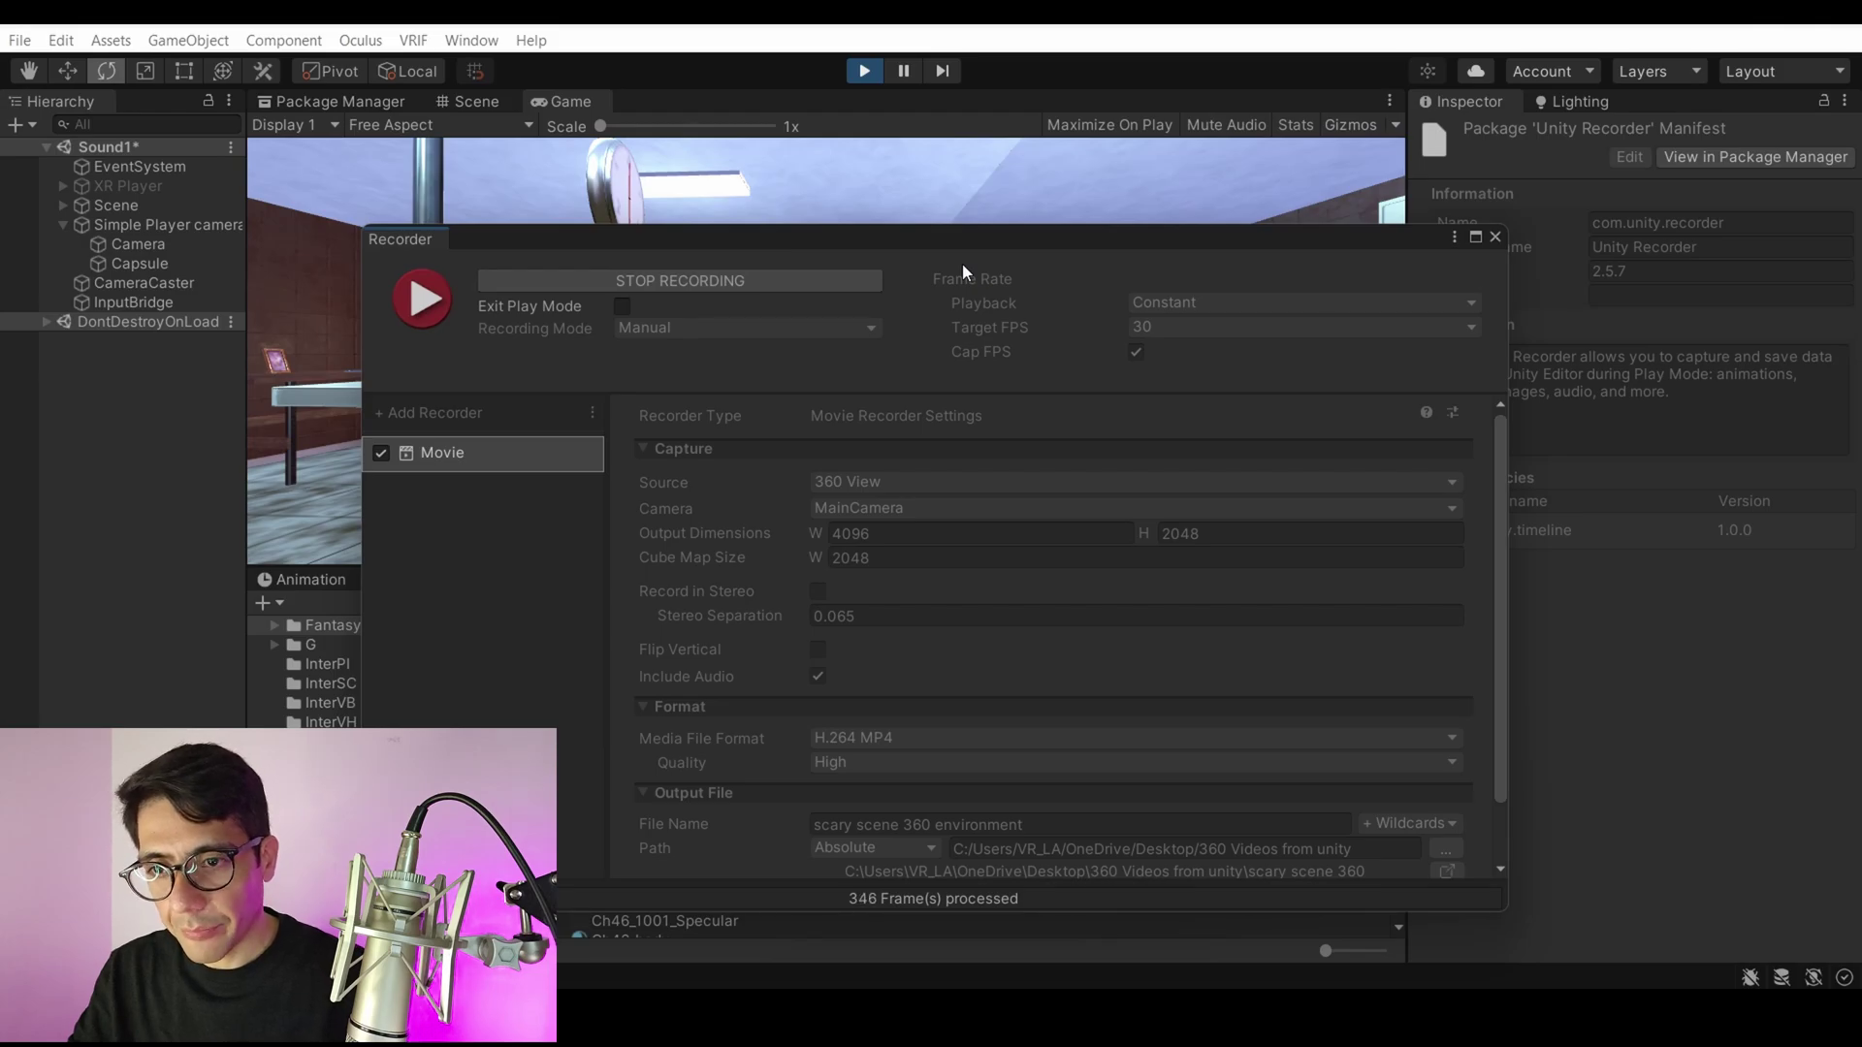
pyautogui.moveTo(970, 240); pyautogui.dragTo(958, 223)
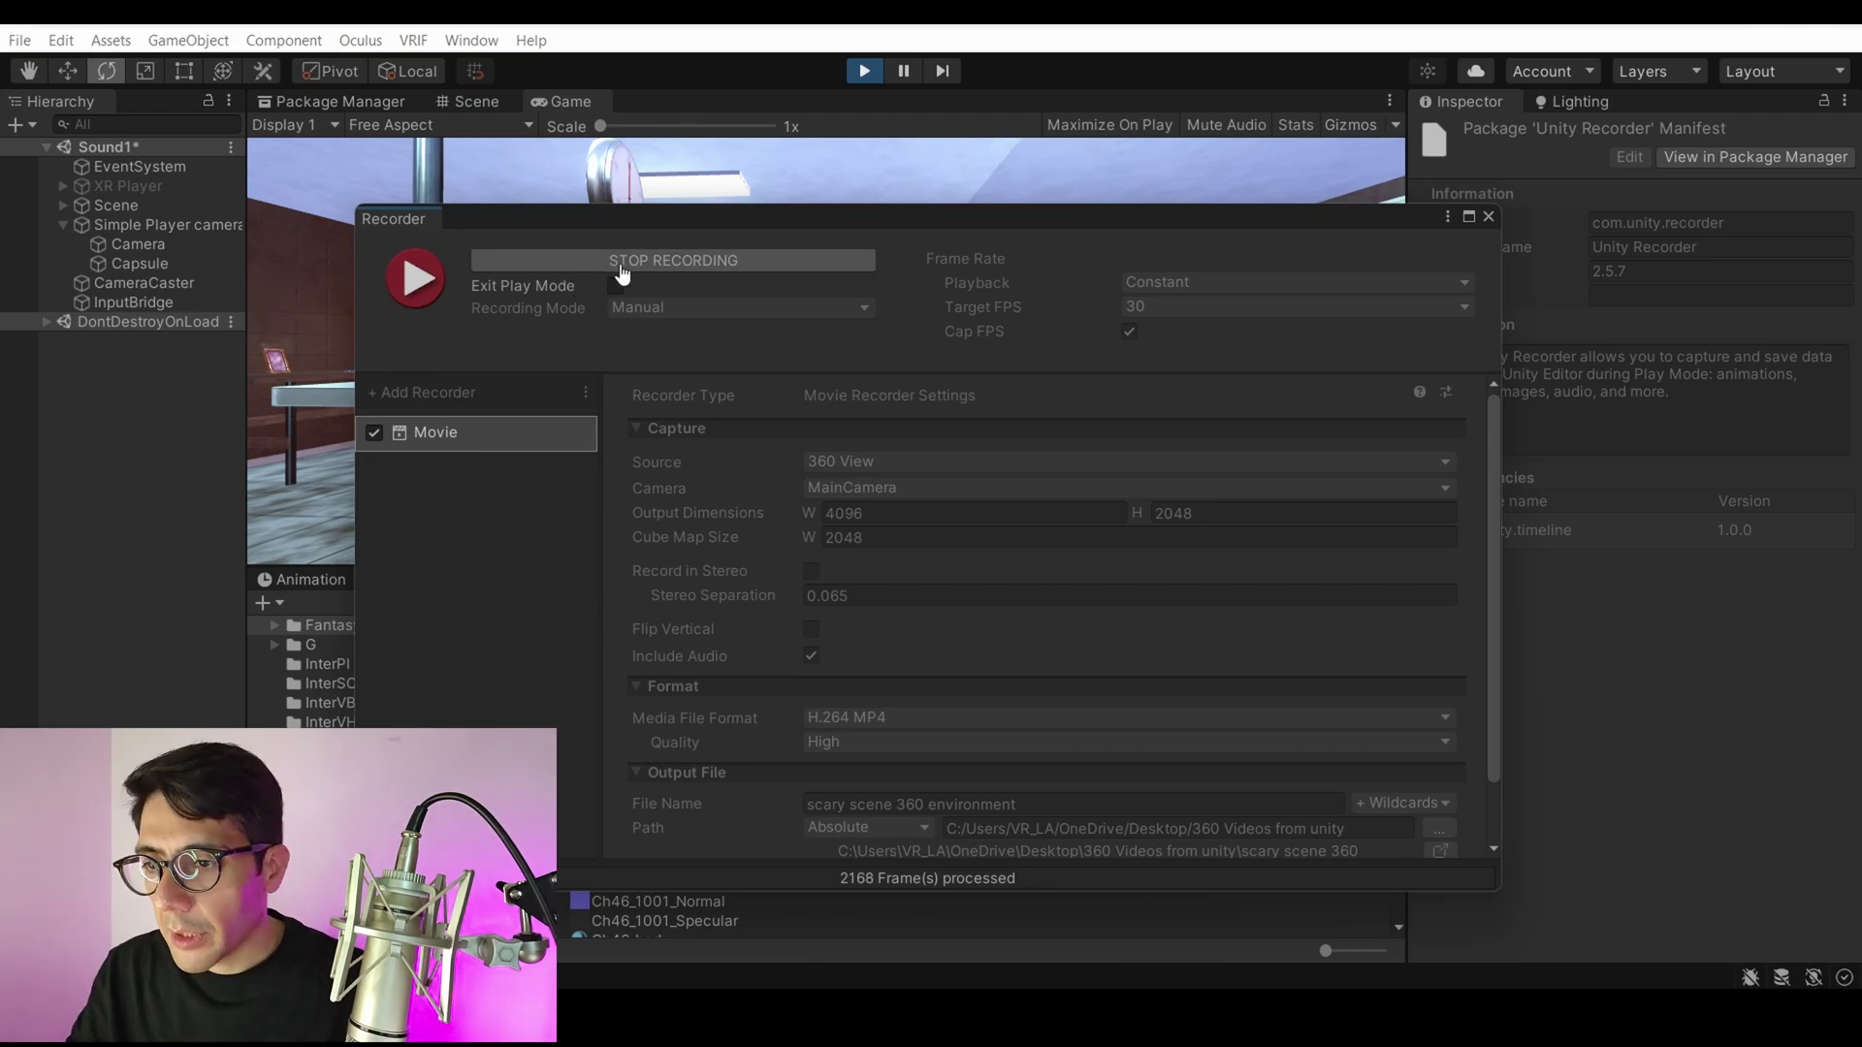
pyautogui.click(623, 275)
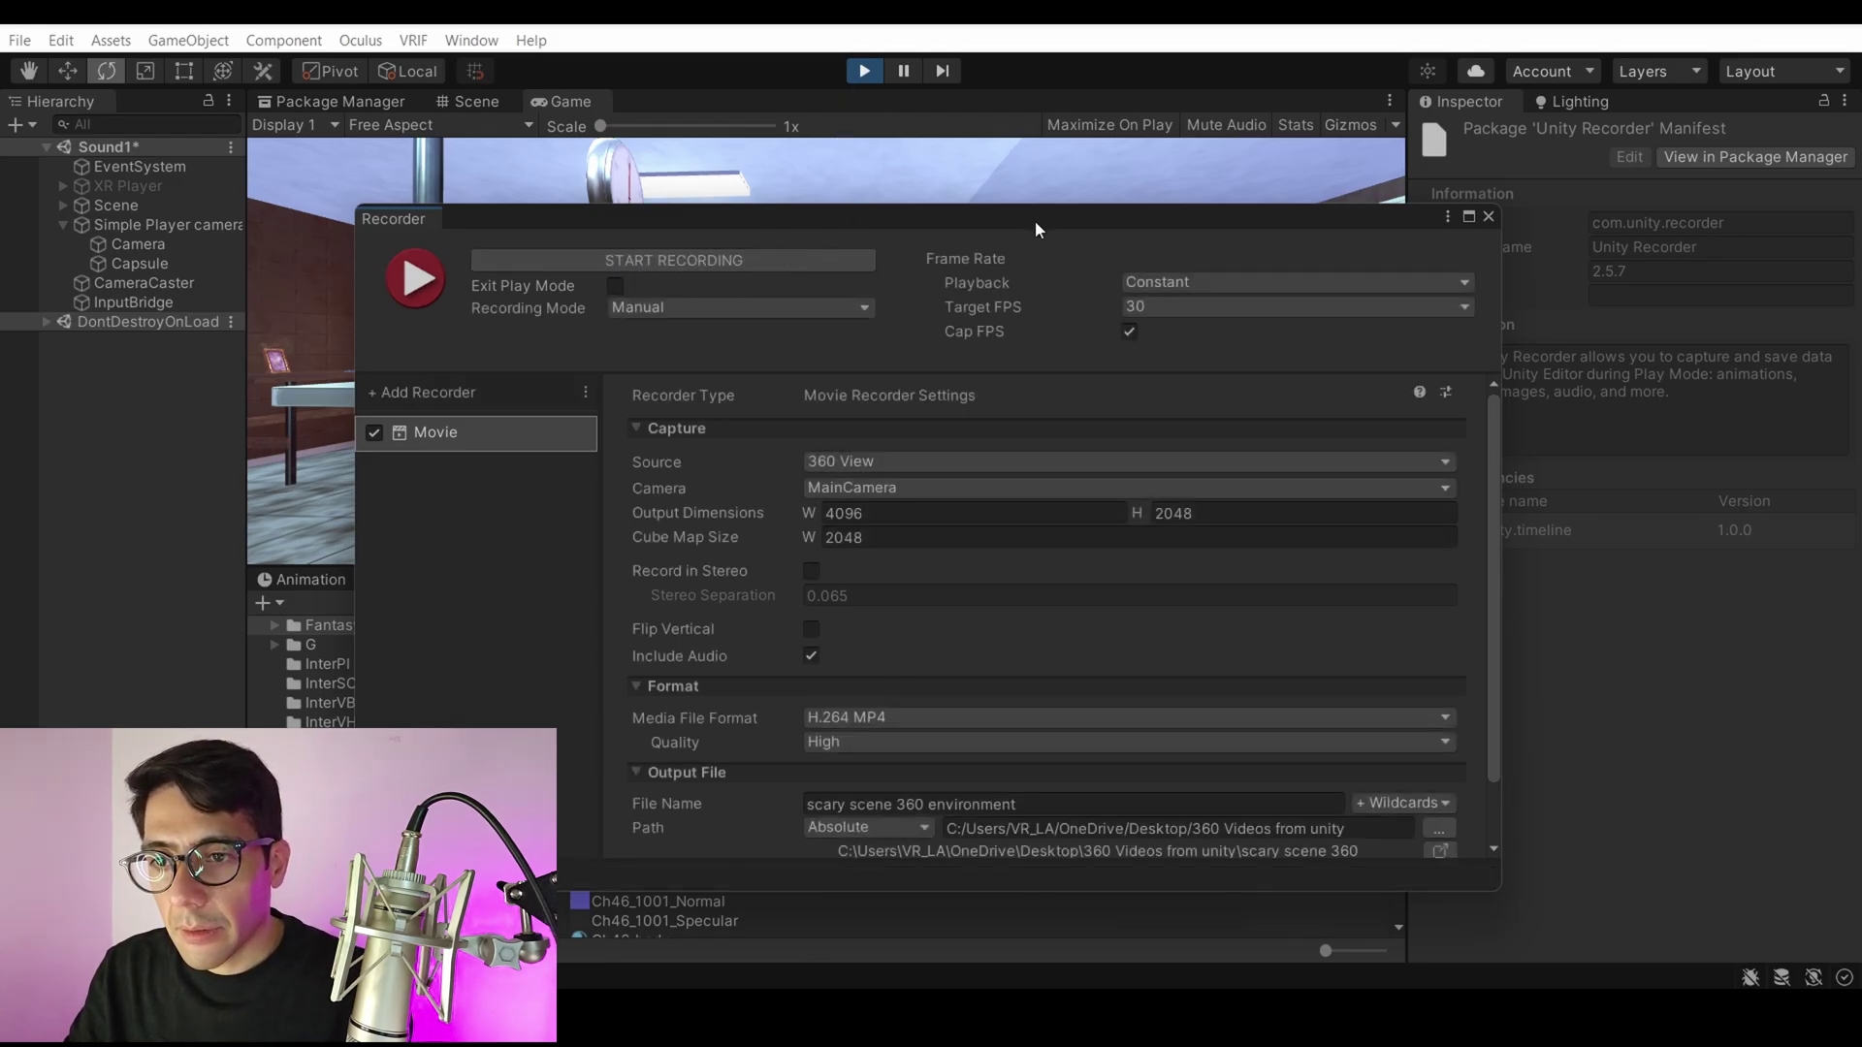
# Exit Play mode to reset the scene.
pyautogui.moveTo(1036, 229); pyautogui.dragTo(1110, 230)
pyautogui.click(864, 71)
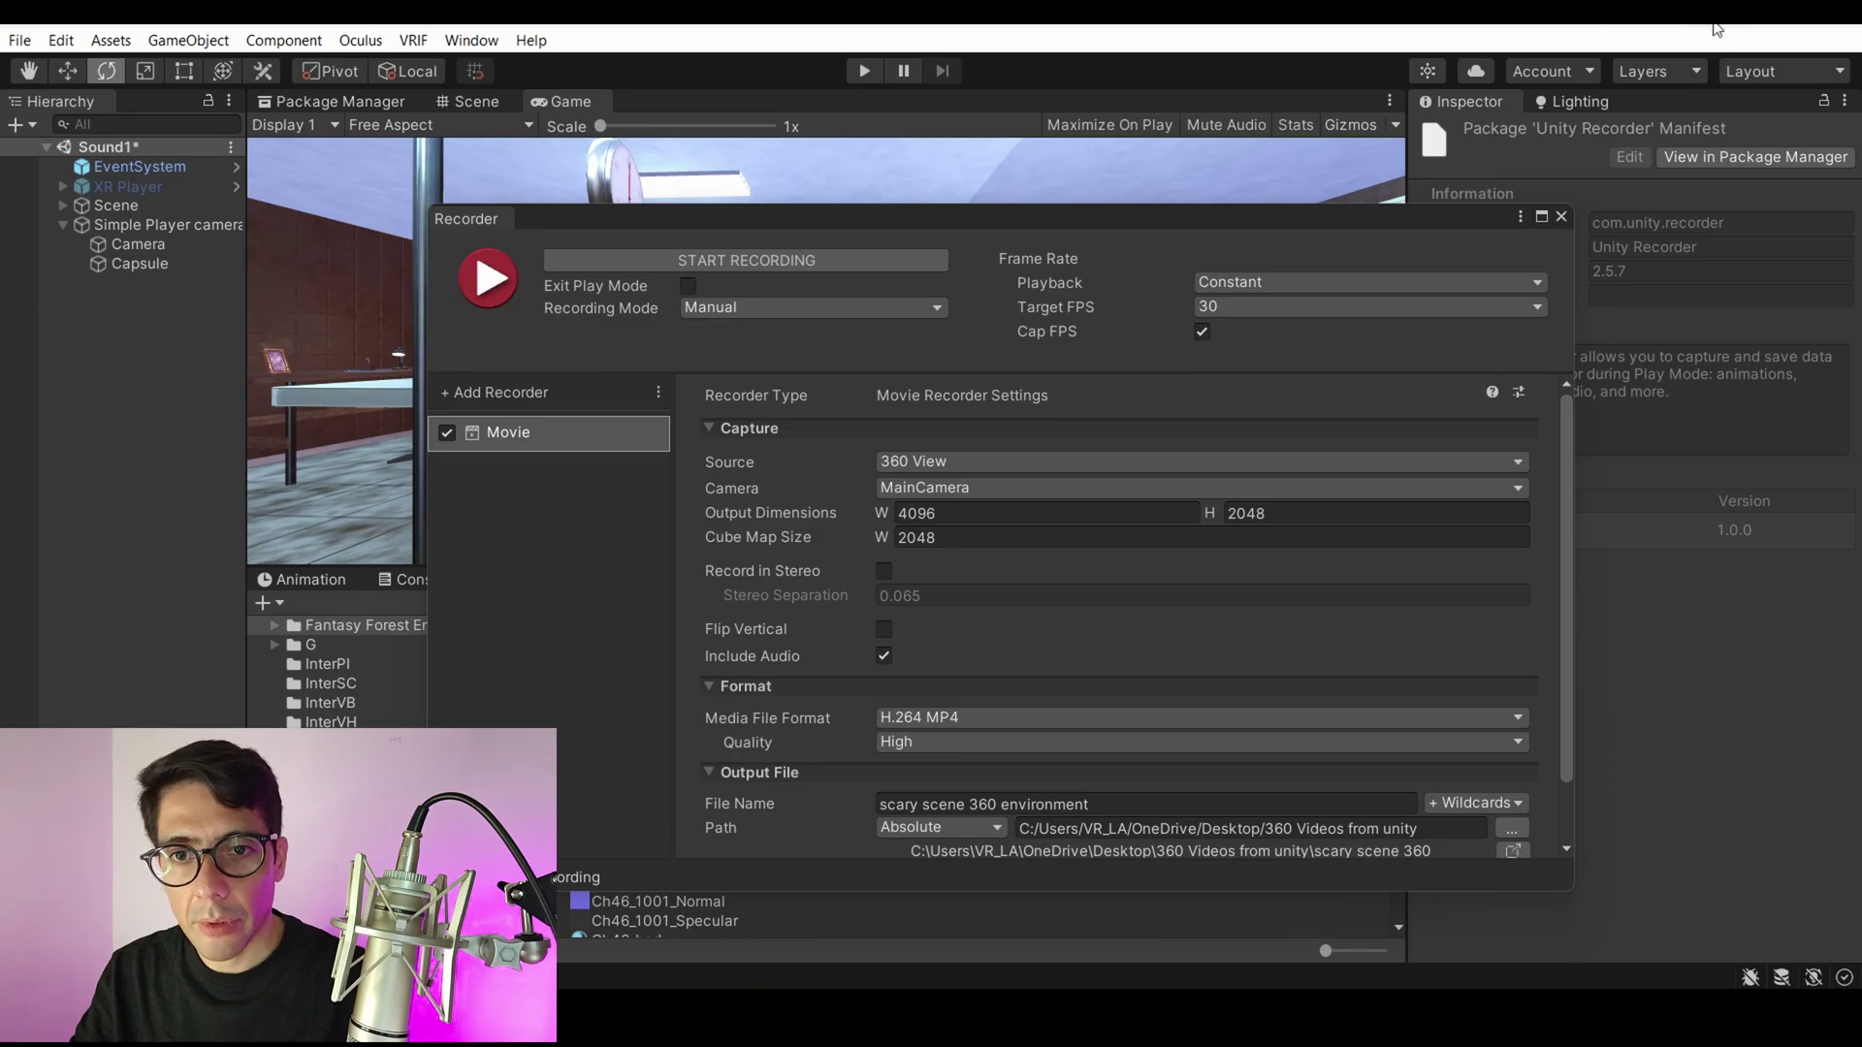
pyautogui.moveTo(1222, 1038)
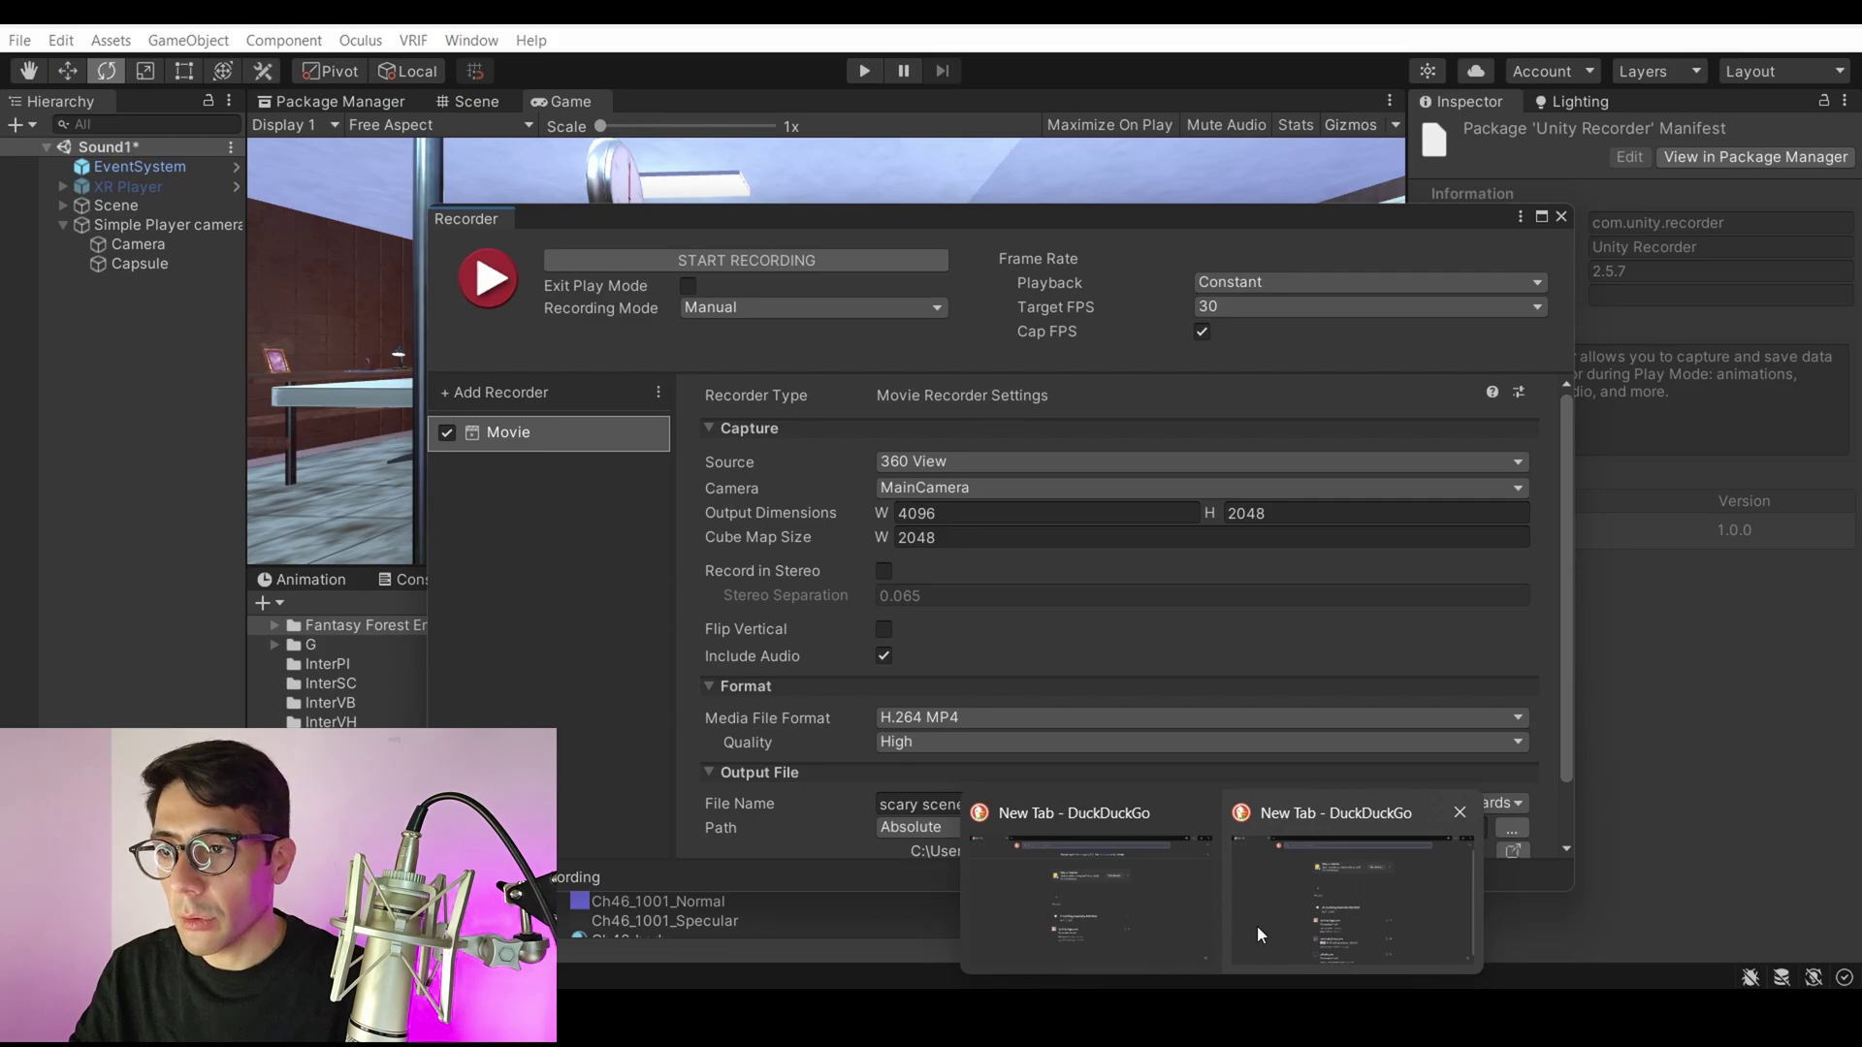
# In DuckDuckGo, search for '360 video inject metadata google'.
pyautogui.click(1257, 926)
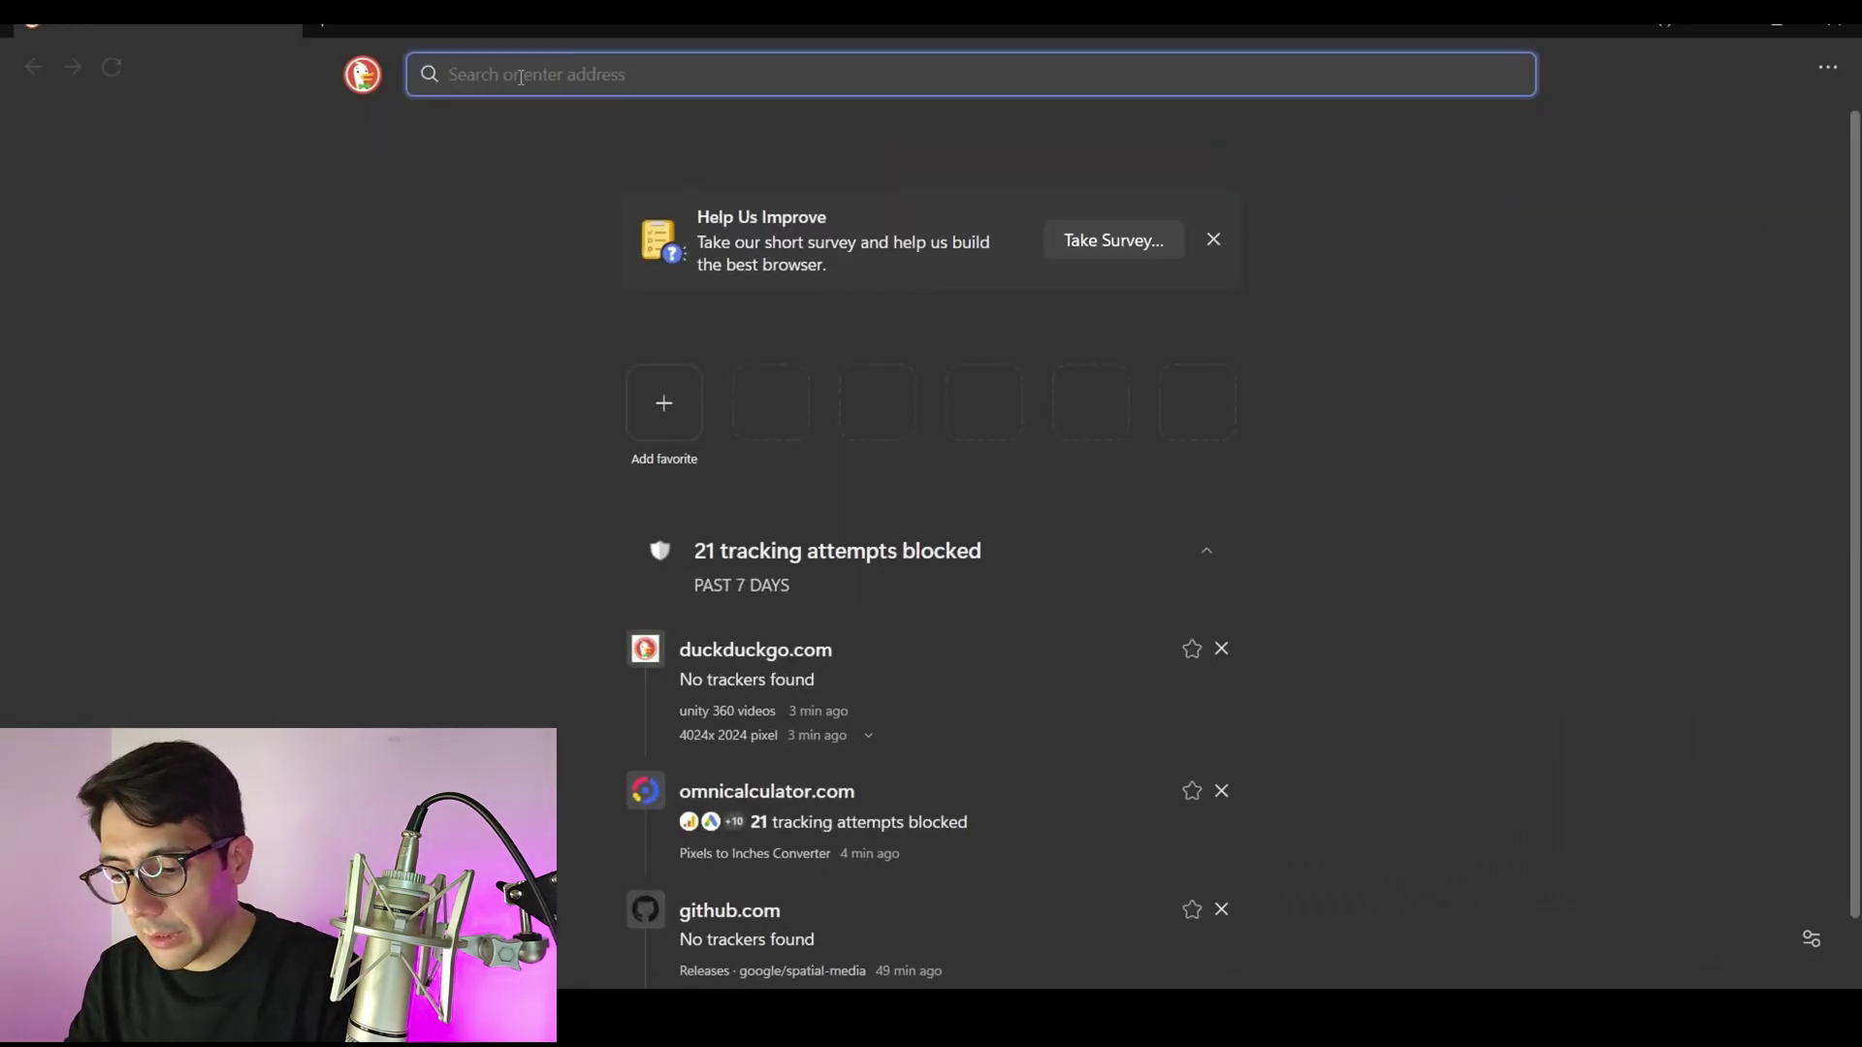
pyautogui.write('inject')
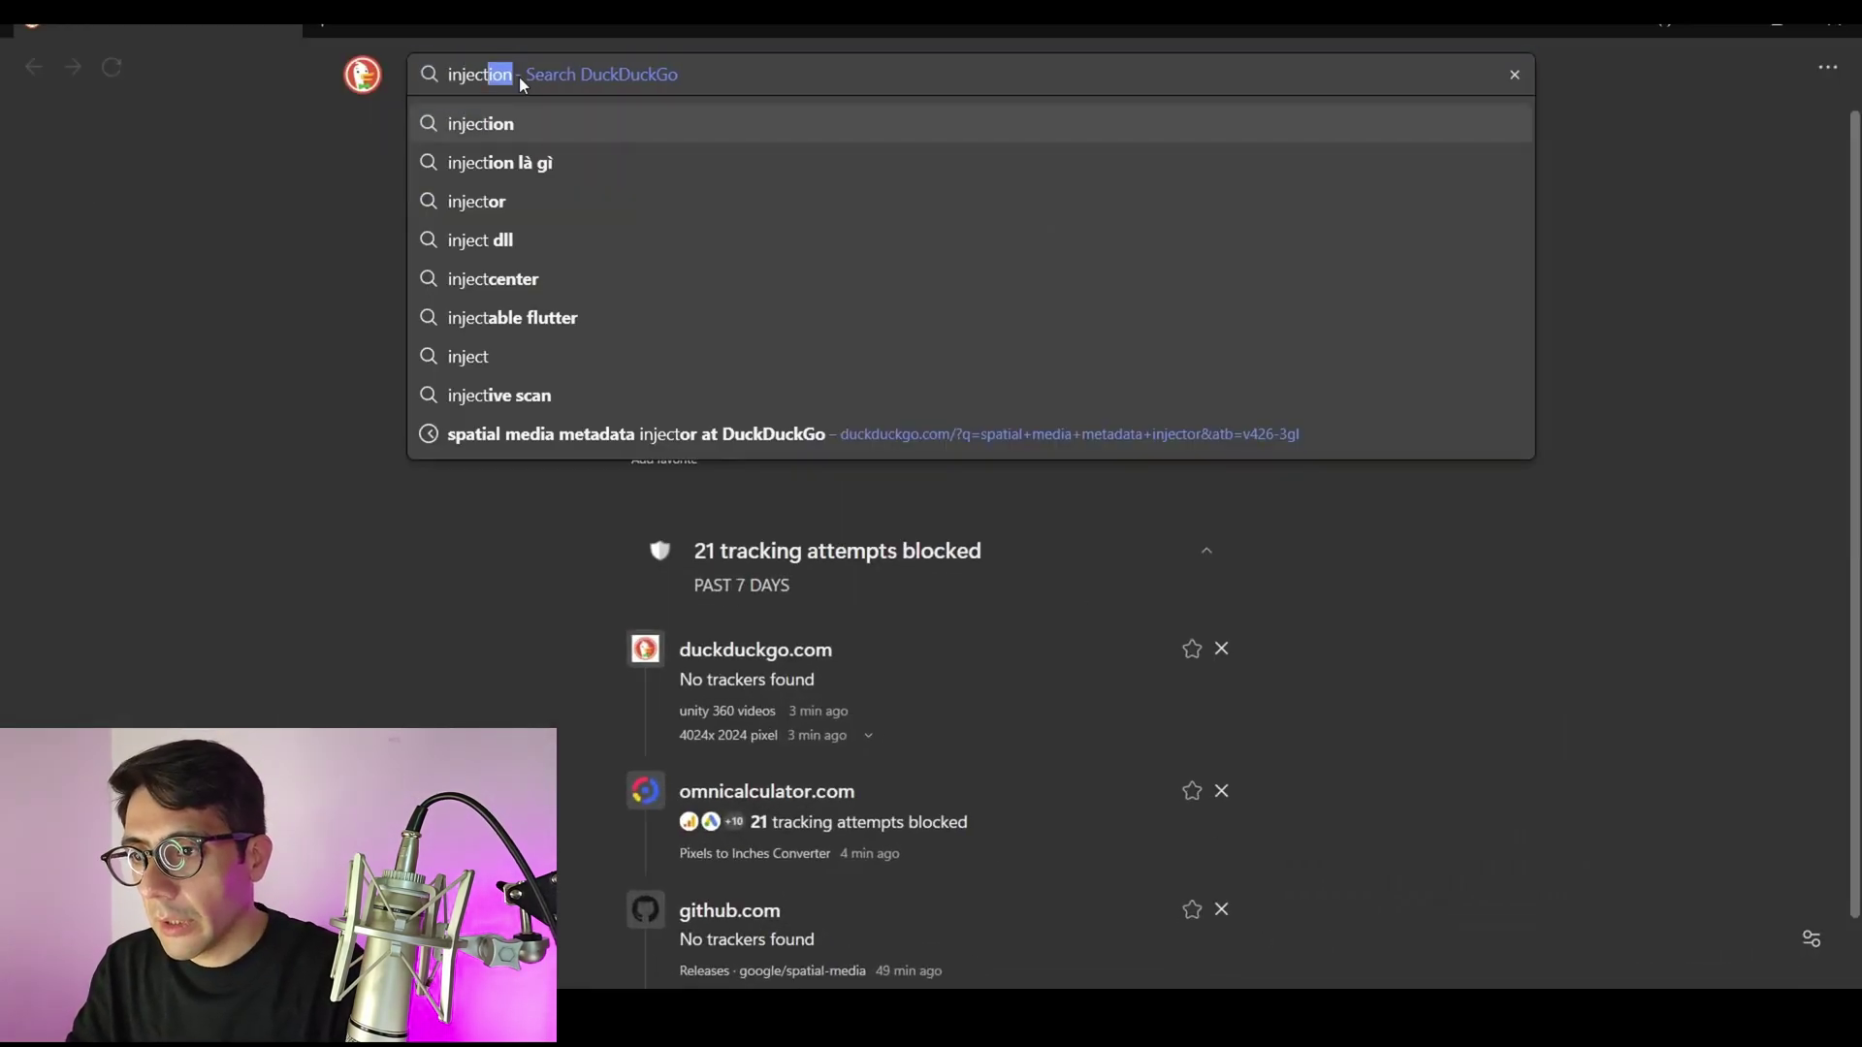
pyautogui.press('BackSpace')
pyautogui.press('BackSpace')
pyautogui.press('BackSpace')
pyautogui.press('BackSpace')
pyautogui.press('BackSpace')
pyautogui.press('BackSpace')
pyautogui.press('BackSpace')
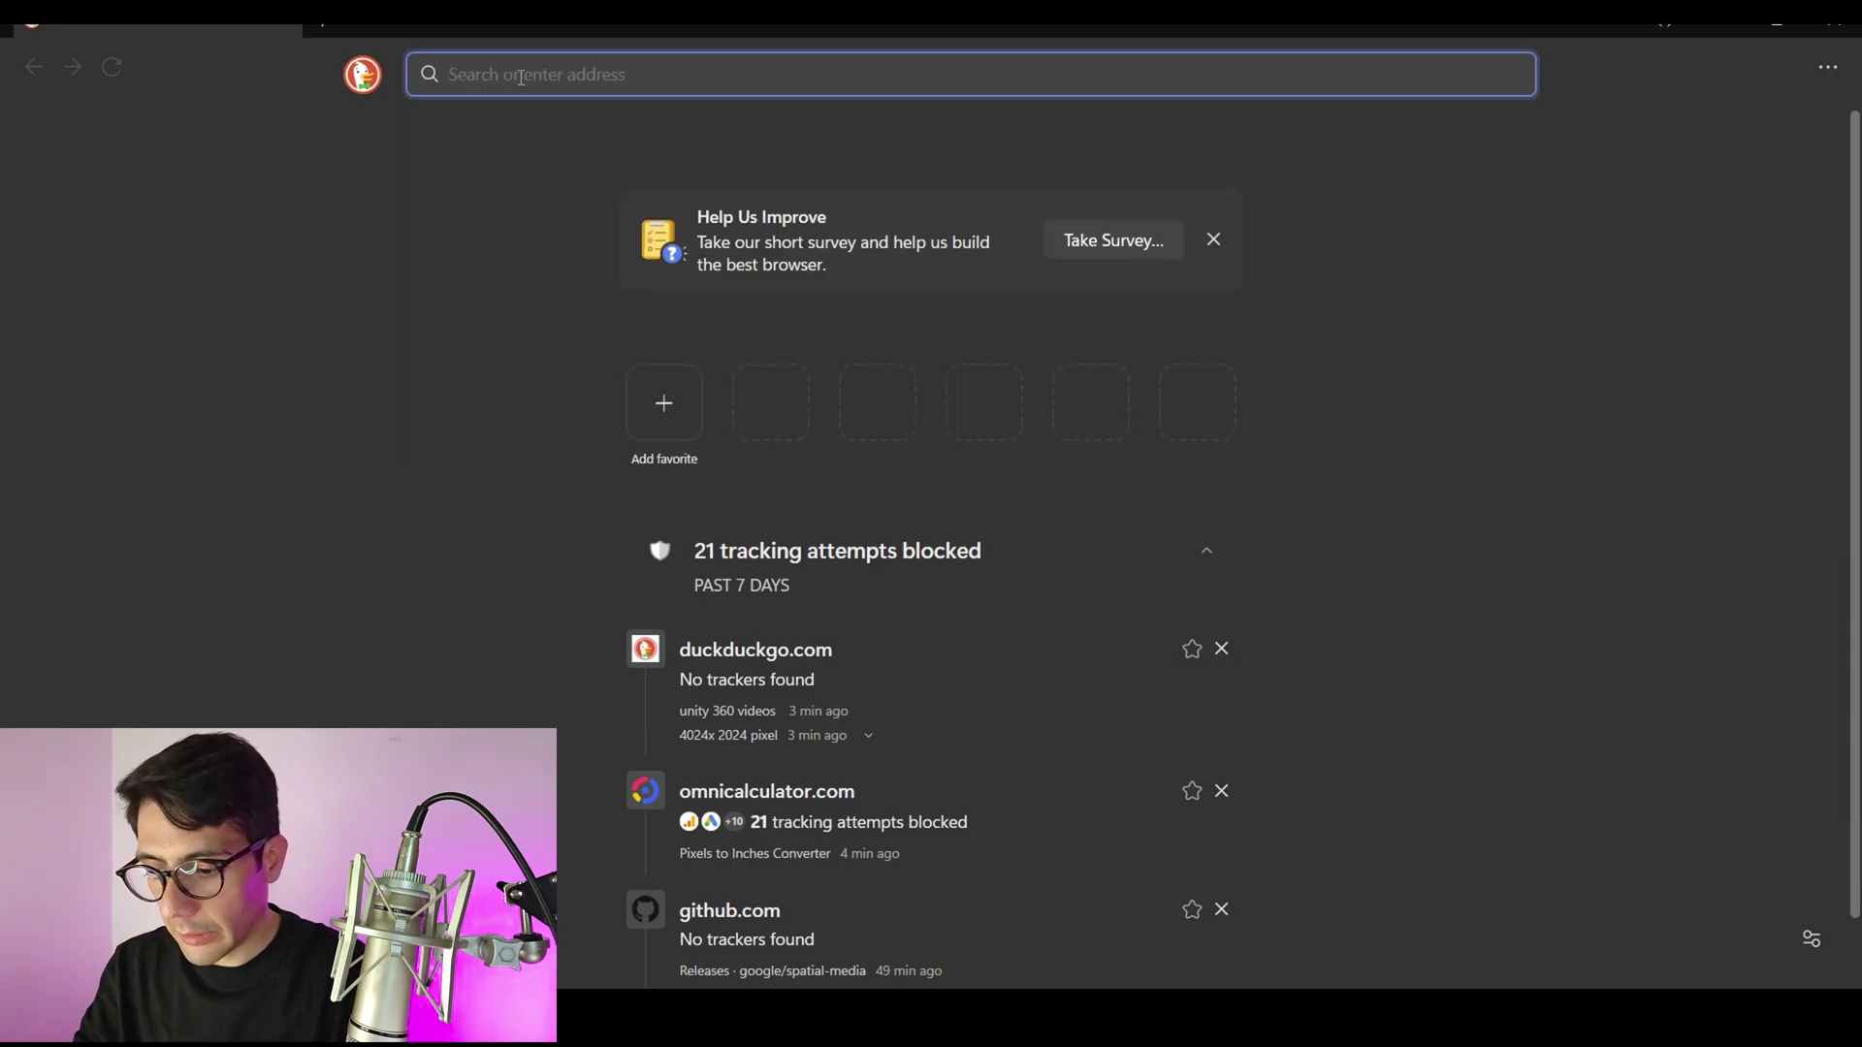
pyautogui.write('360')
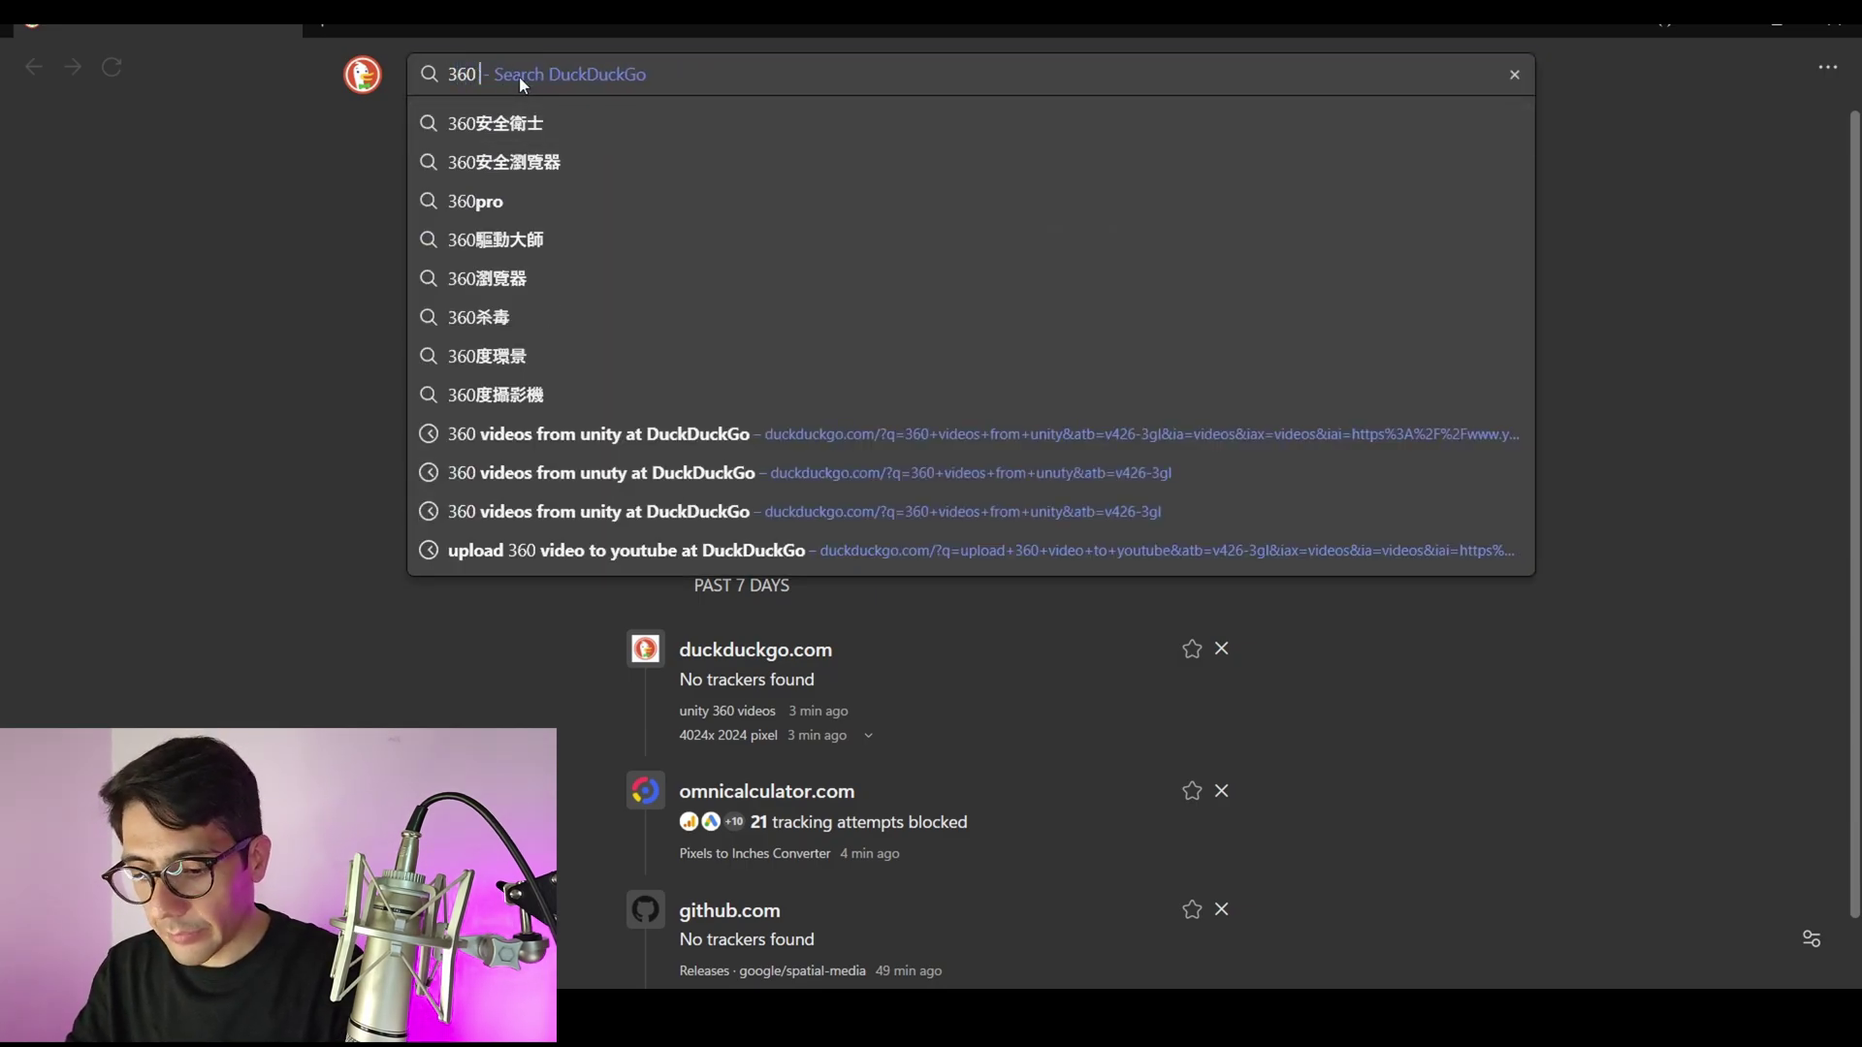
pyautogui.write(' video inje')
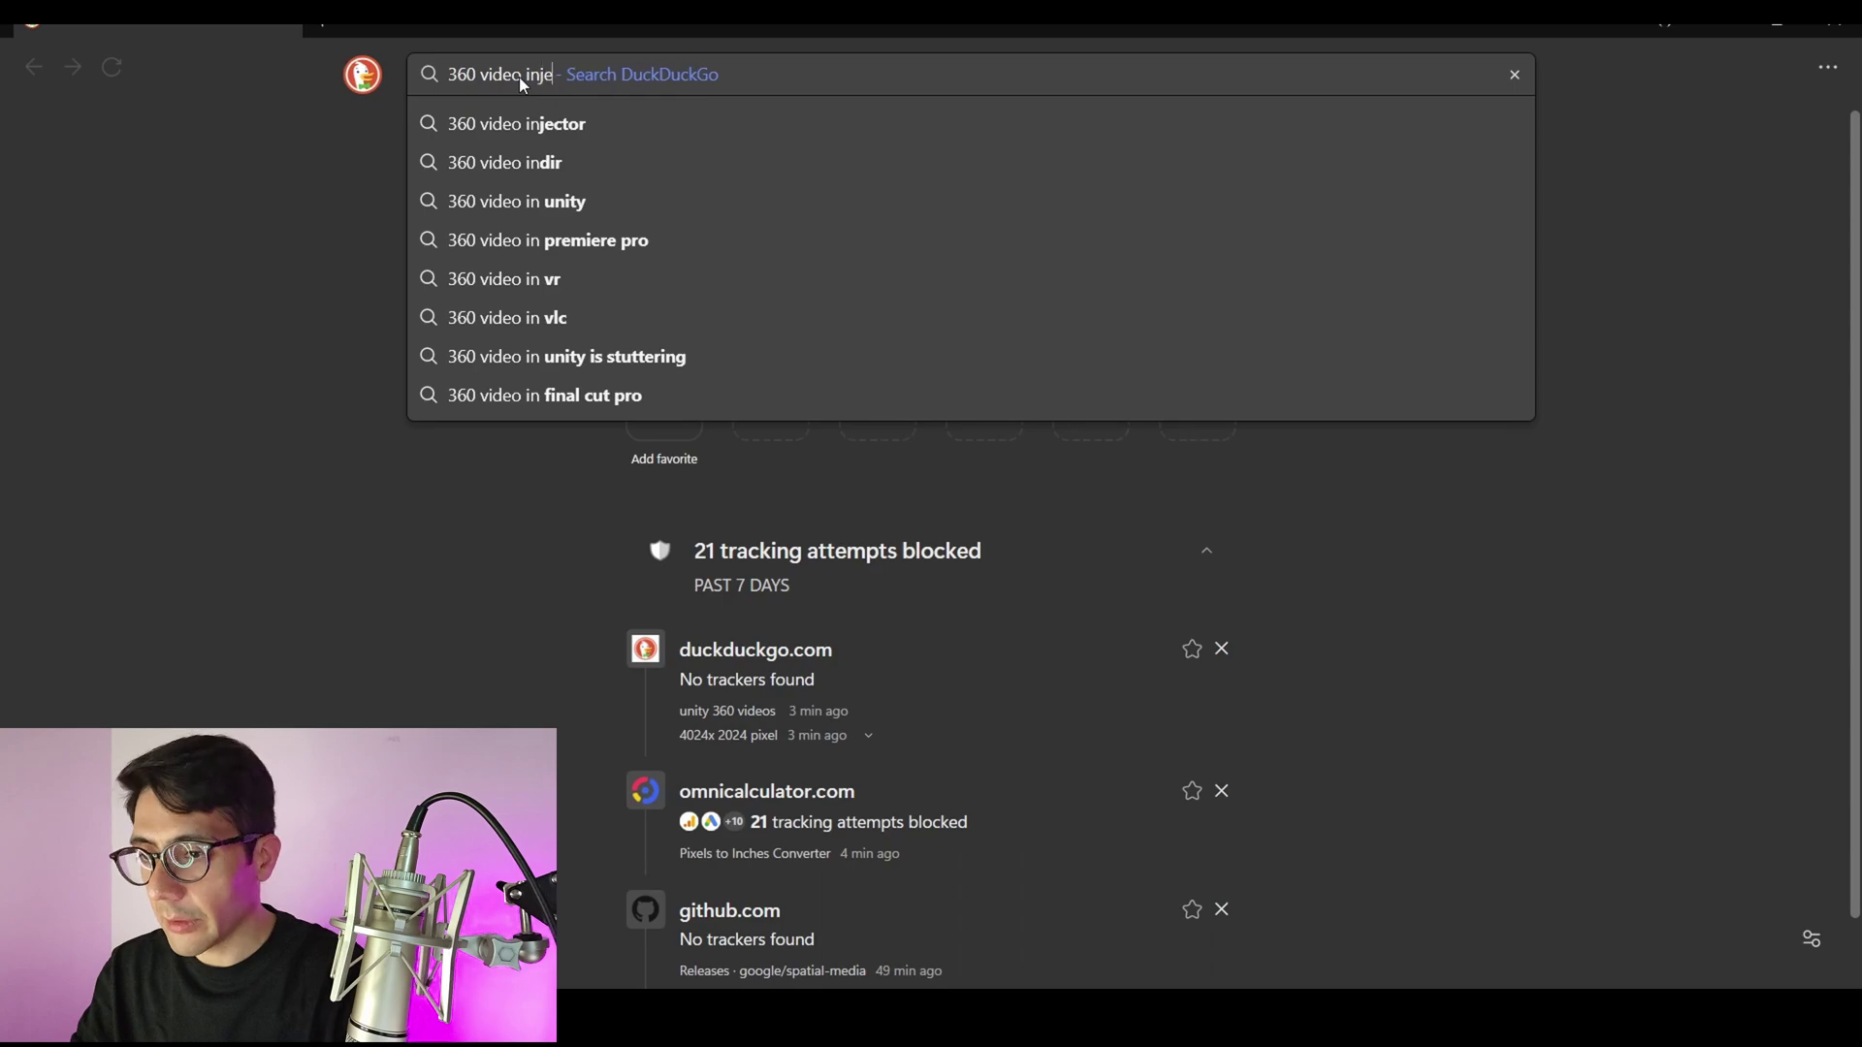
pyautogui.write('ct metadata')
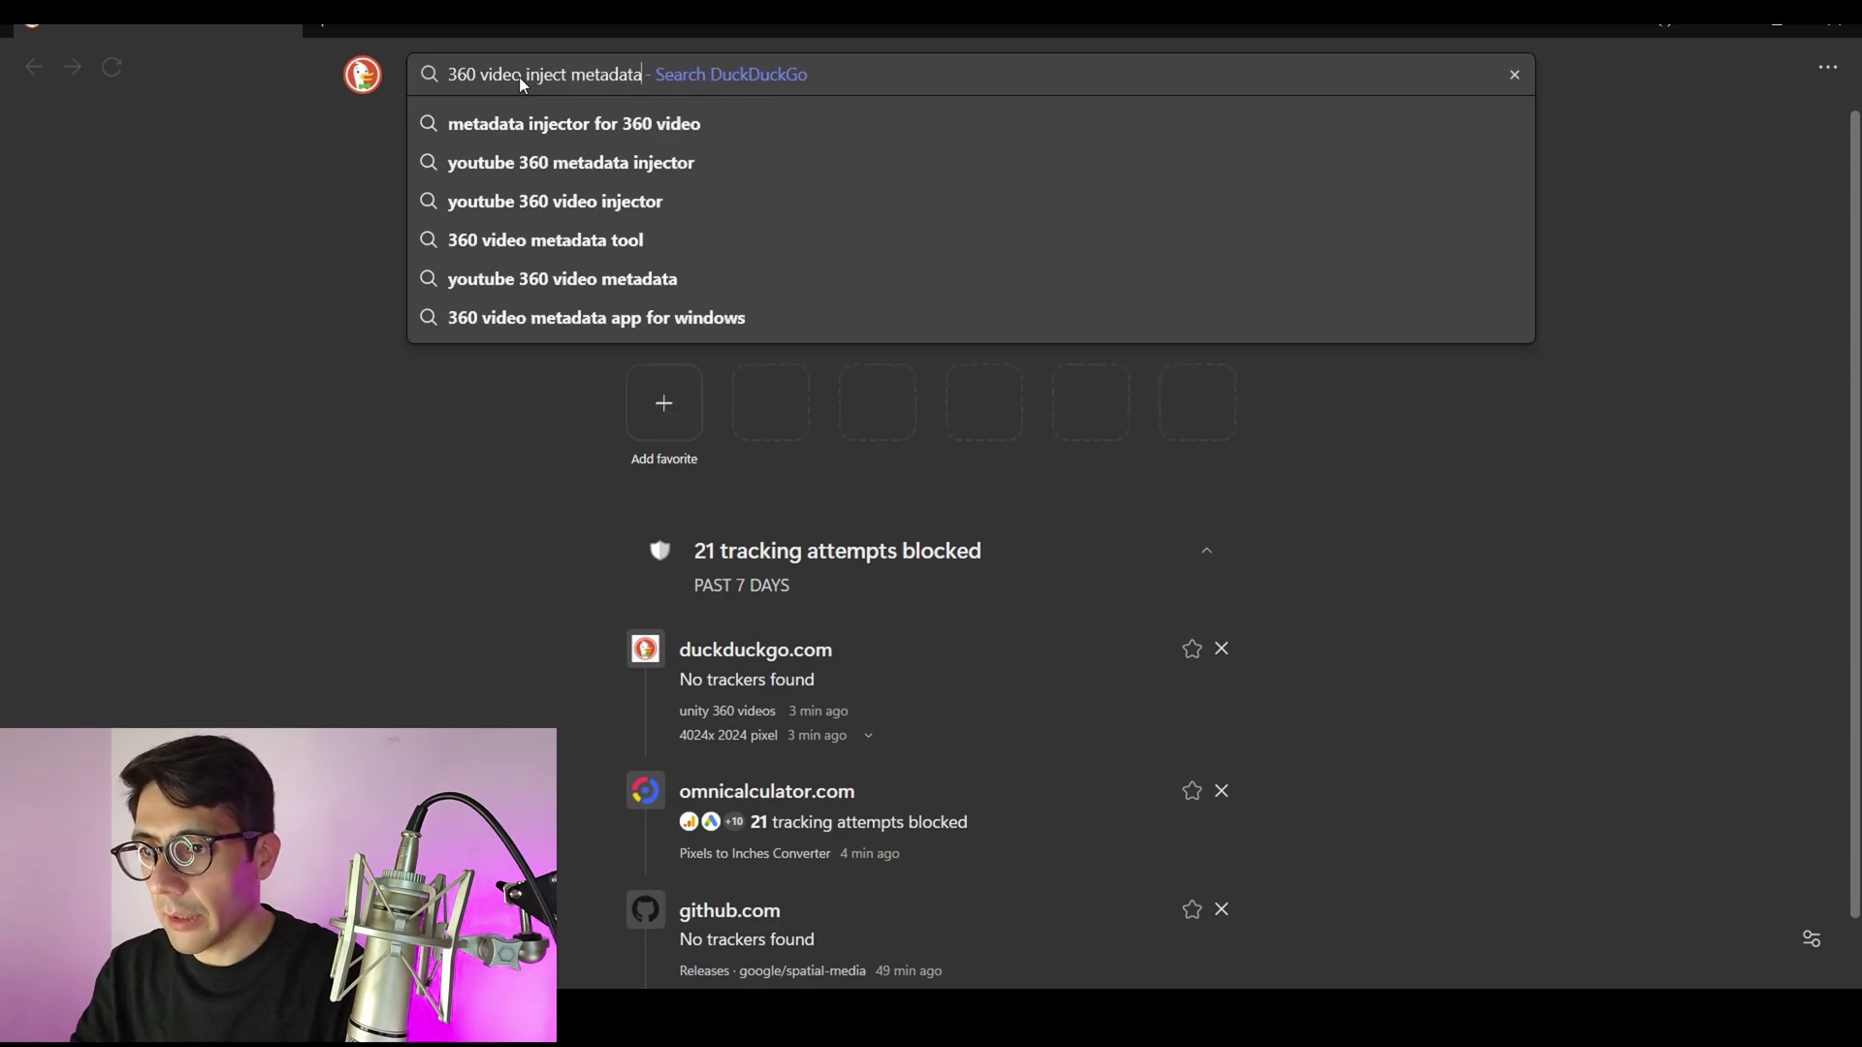
pyautogui.write(' google')
pyautogui.press('Return')
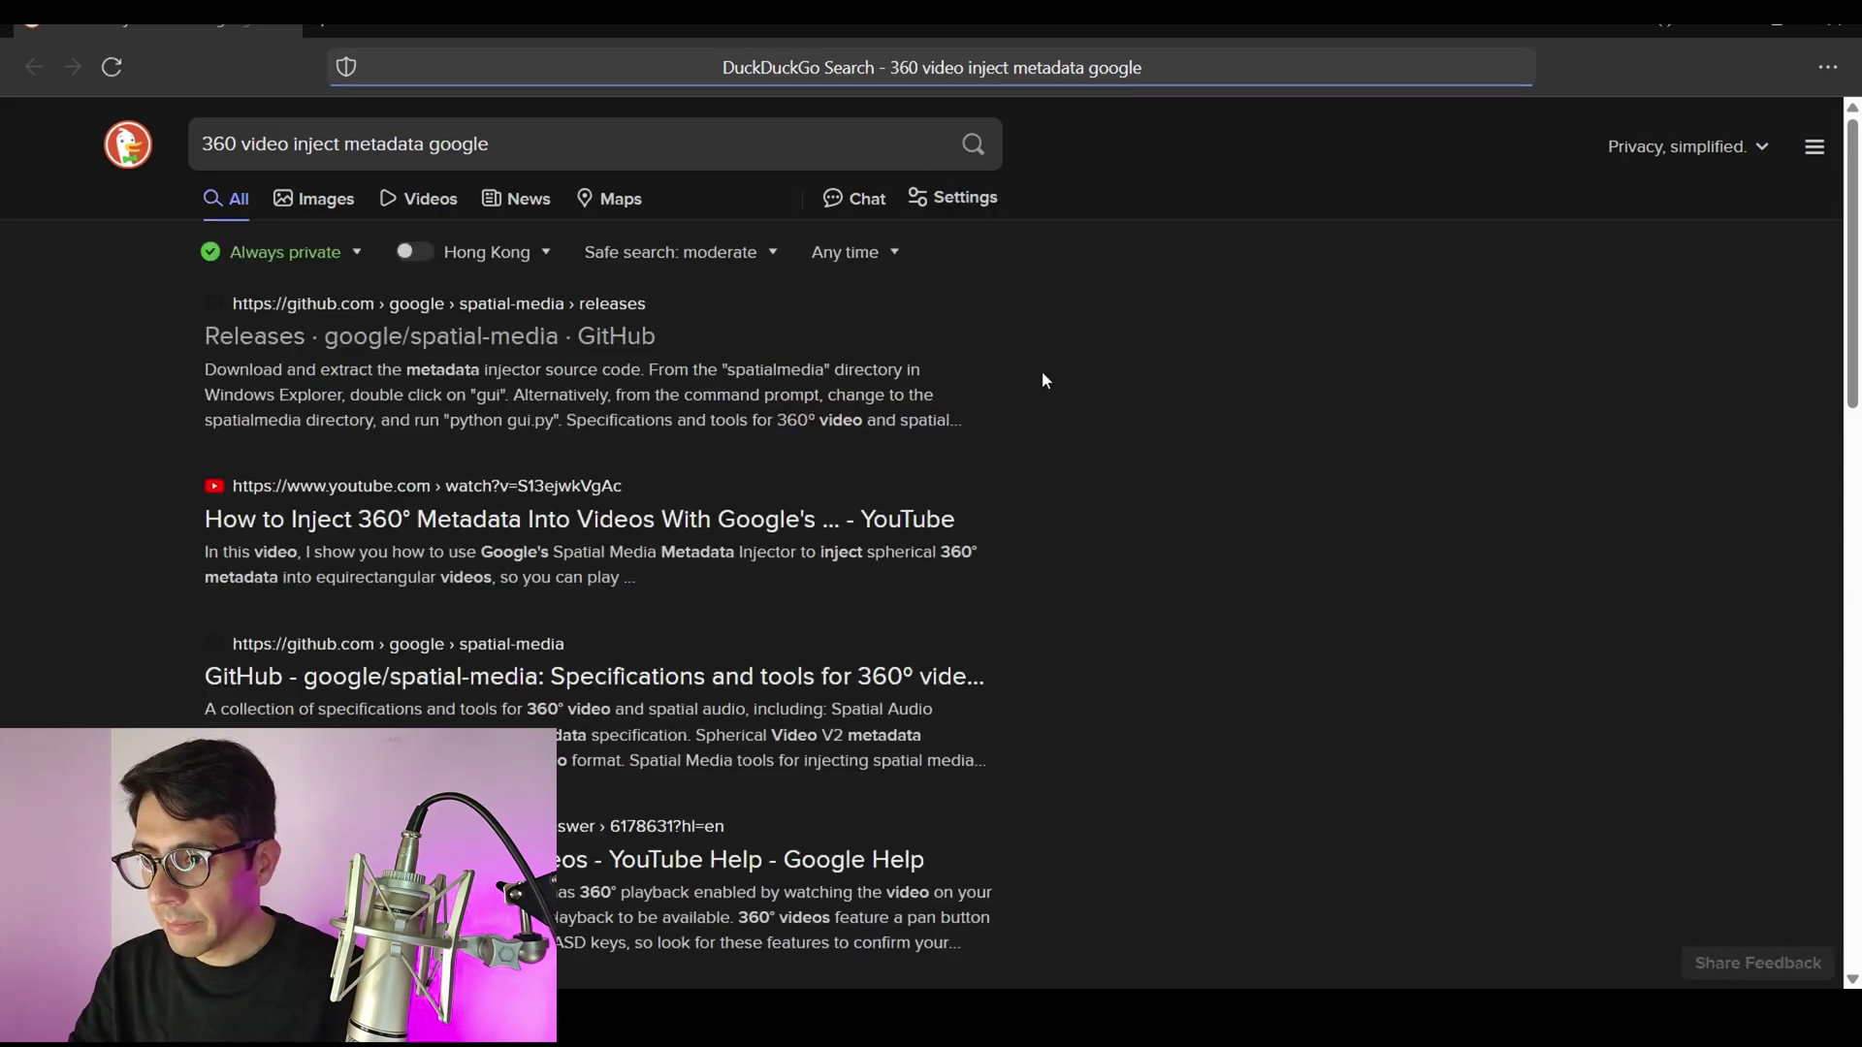
# Open the google/spatial-media releases page and download 360.Video.Metadata.Tool.win.zip from Assets.
pyautogui.click(465, 351)
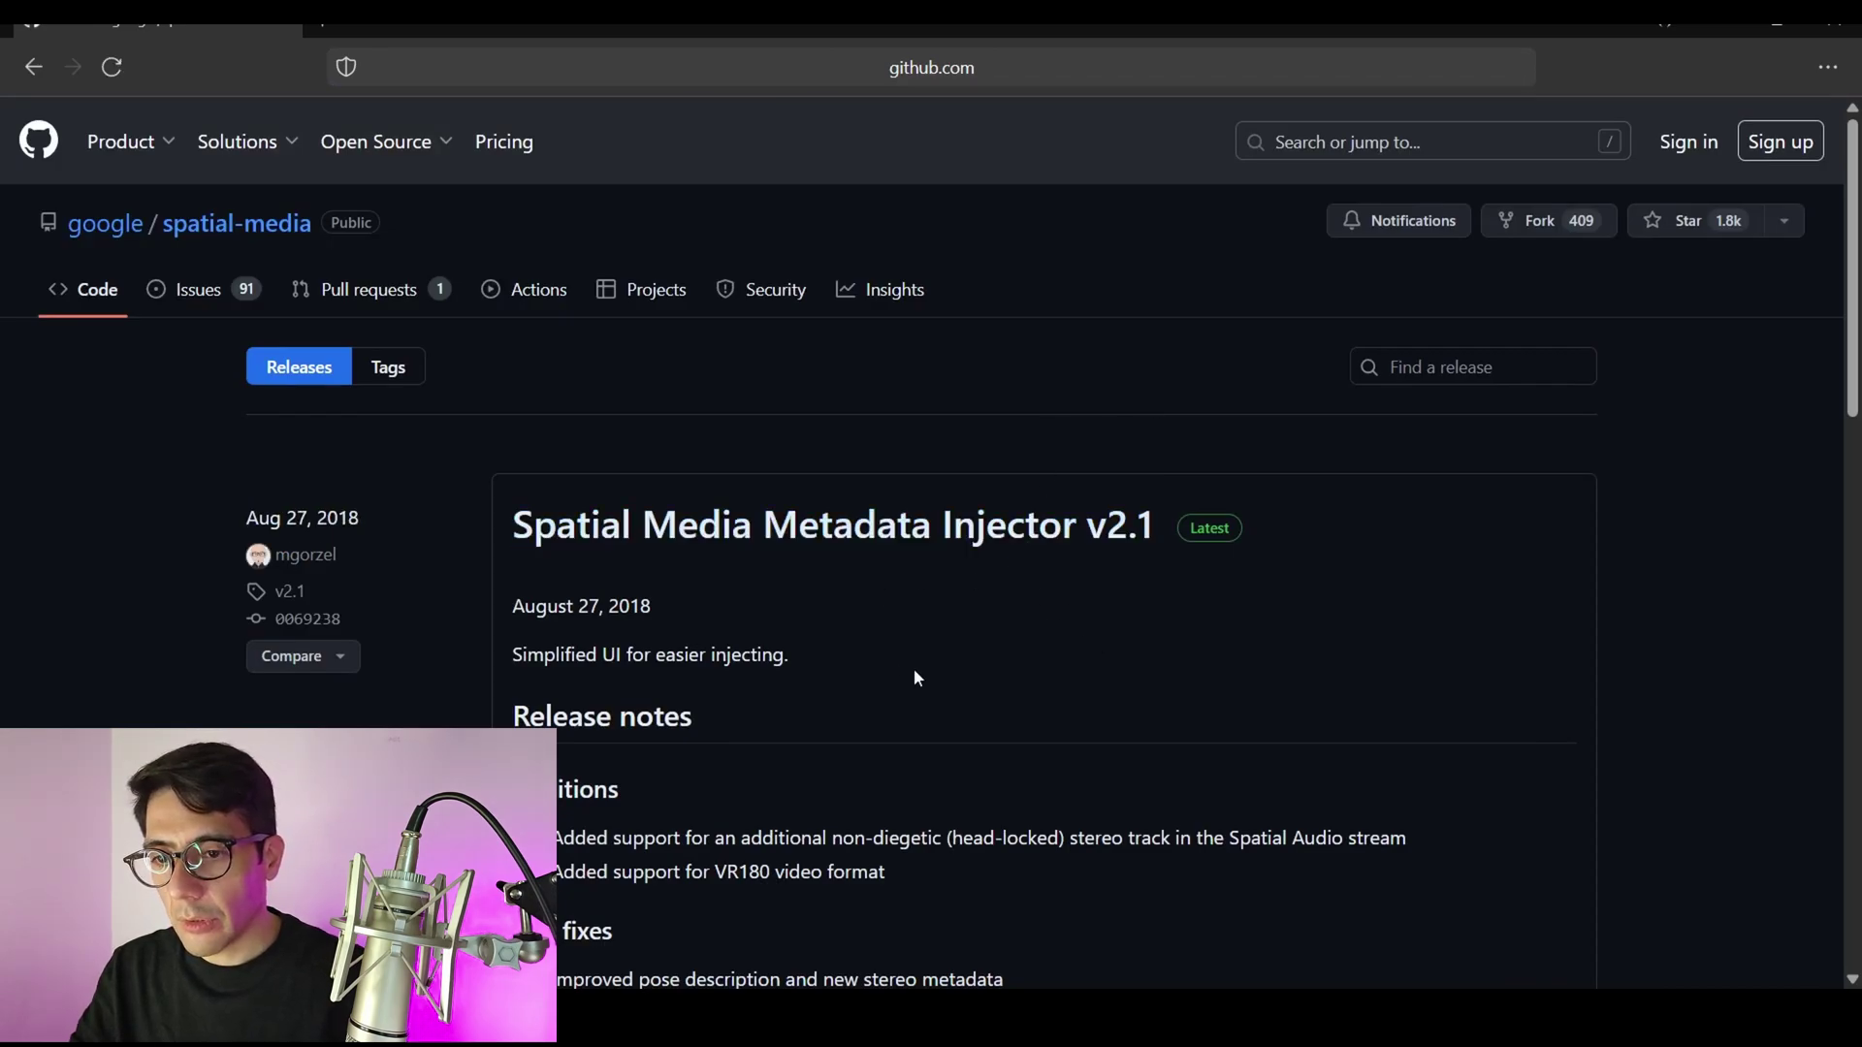
pyautogui.scroll(-10, 1195, 500)
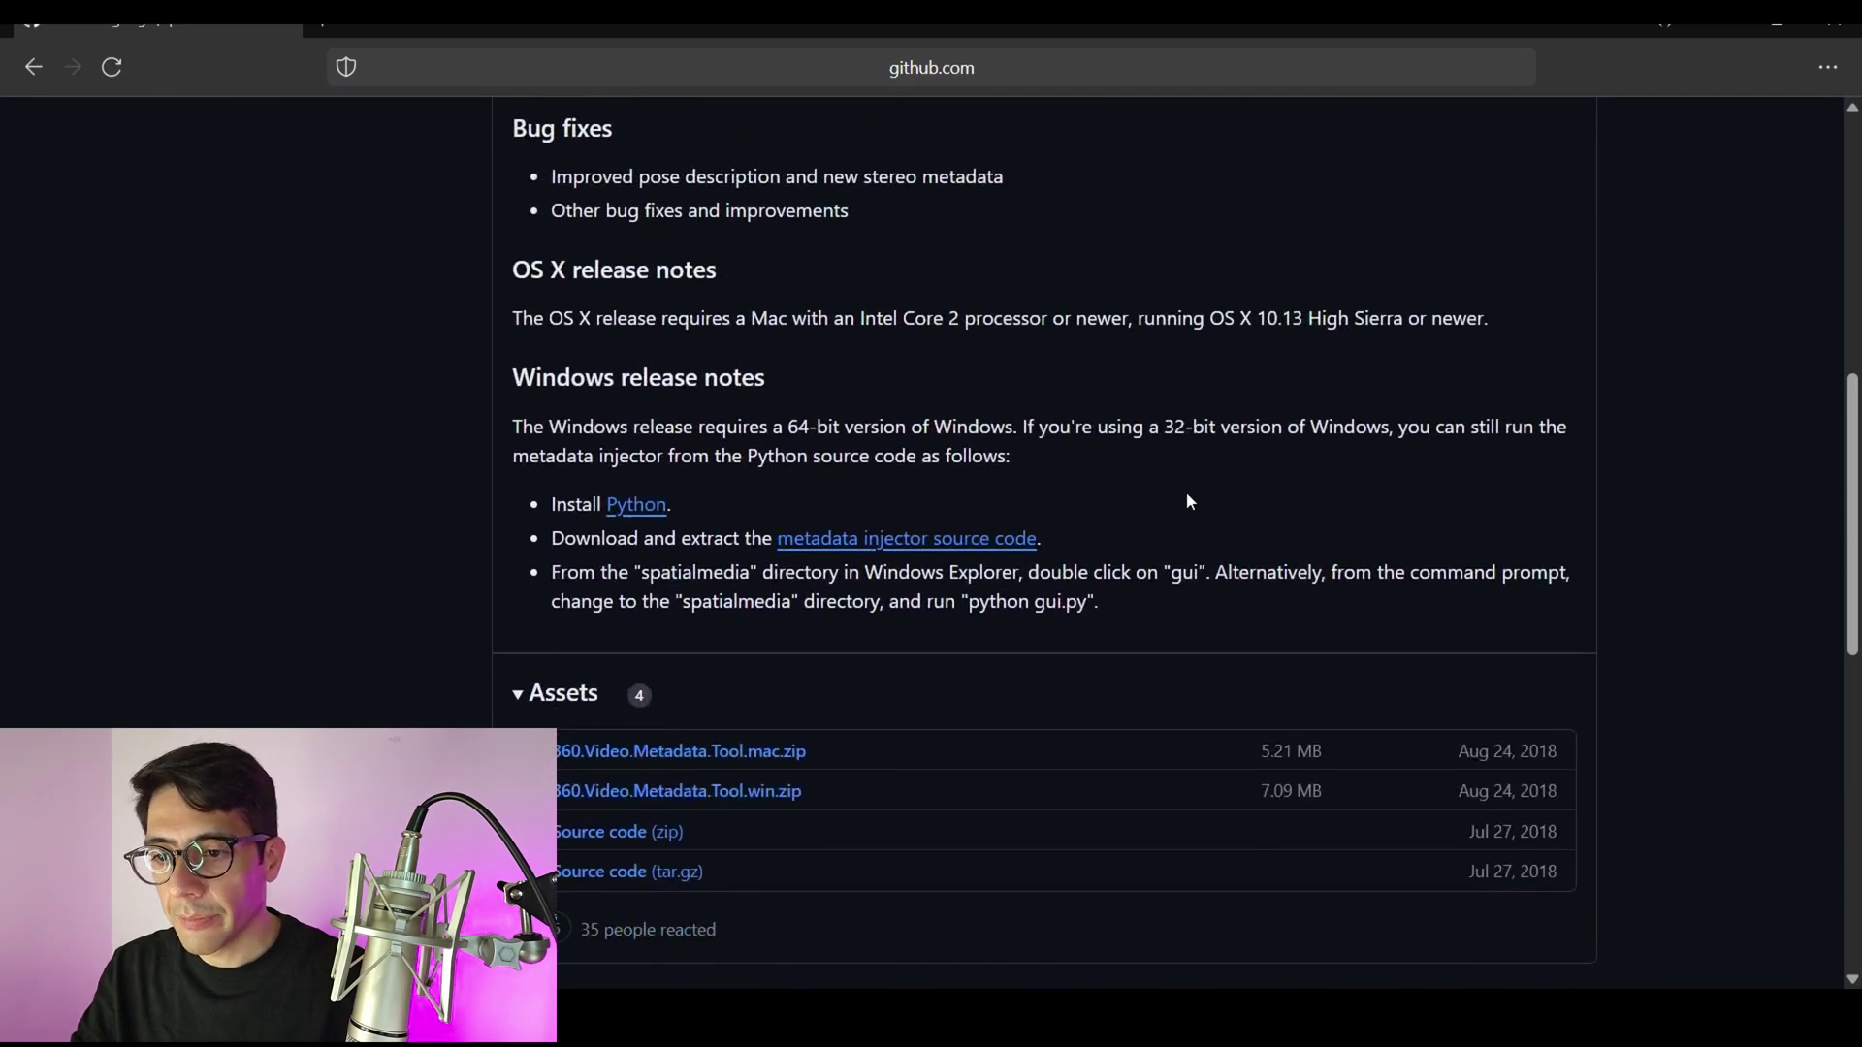
pyautogui.scroll(10, 1191, 501)
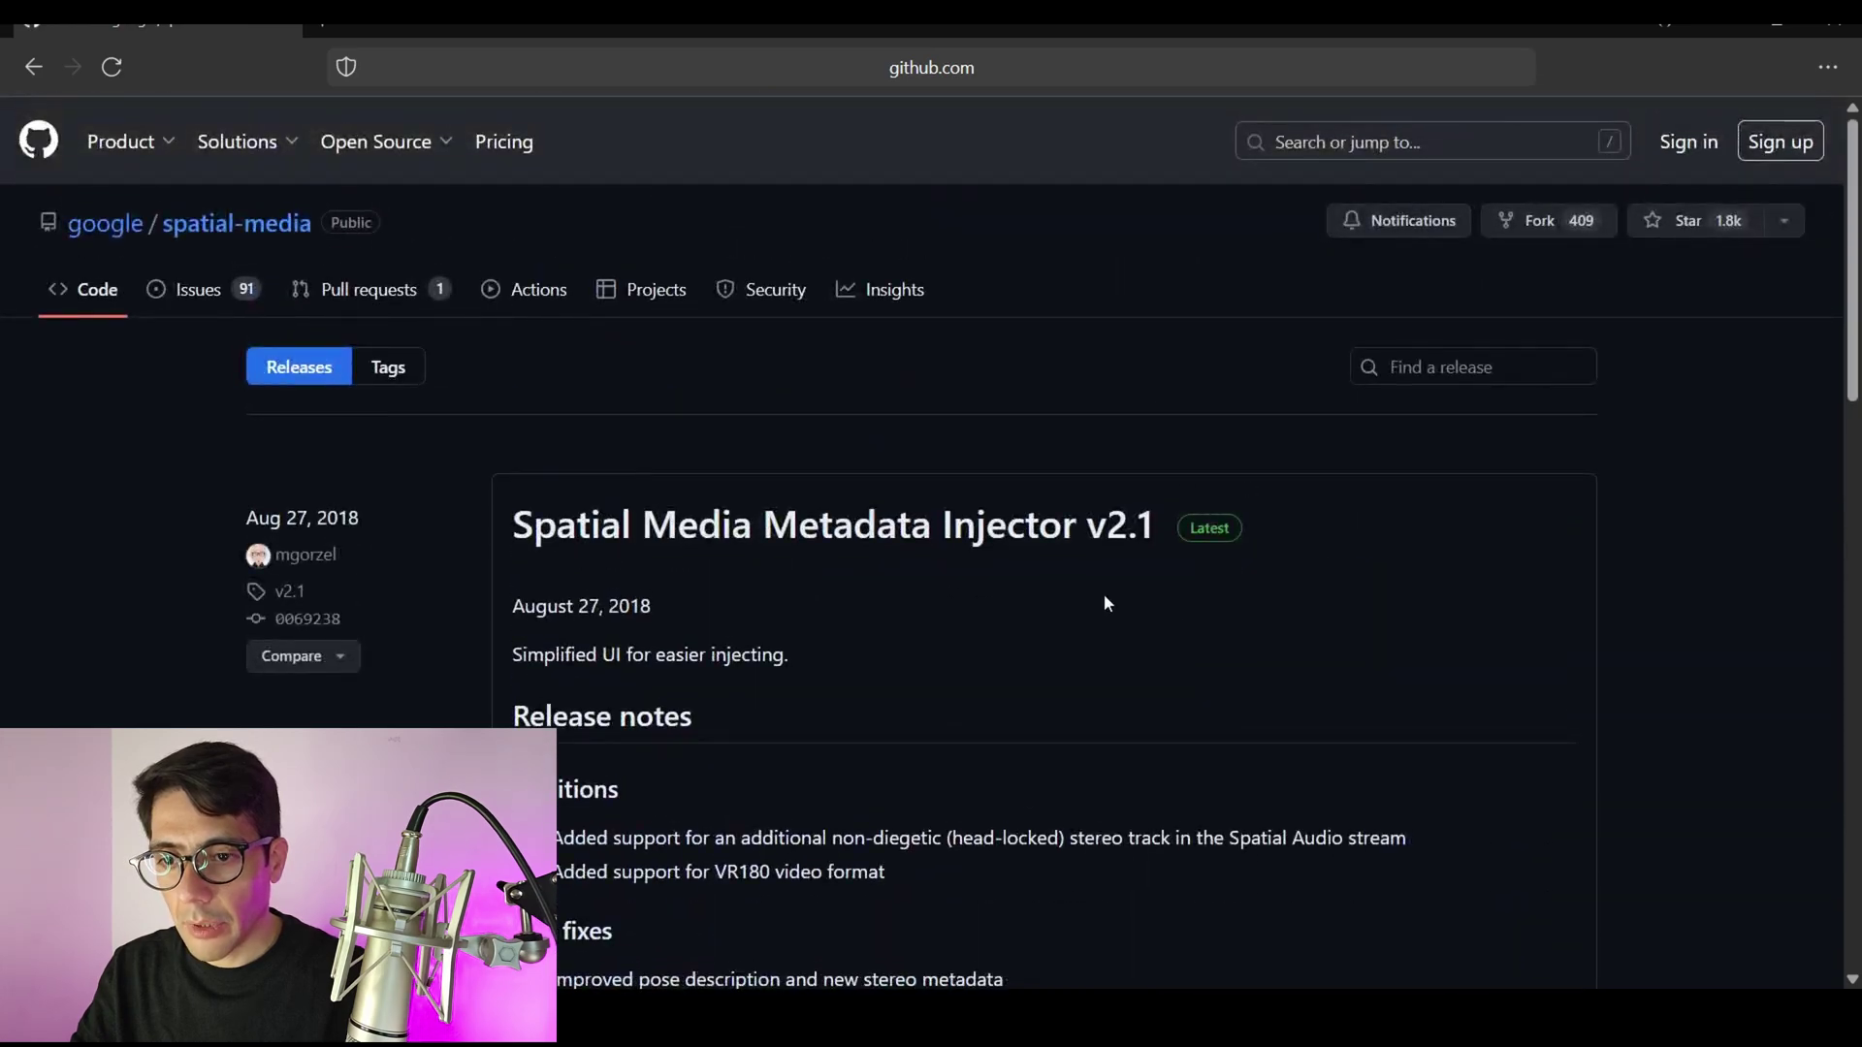
pyautogui.scroll(-1, 1232, 572)
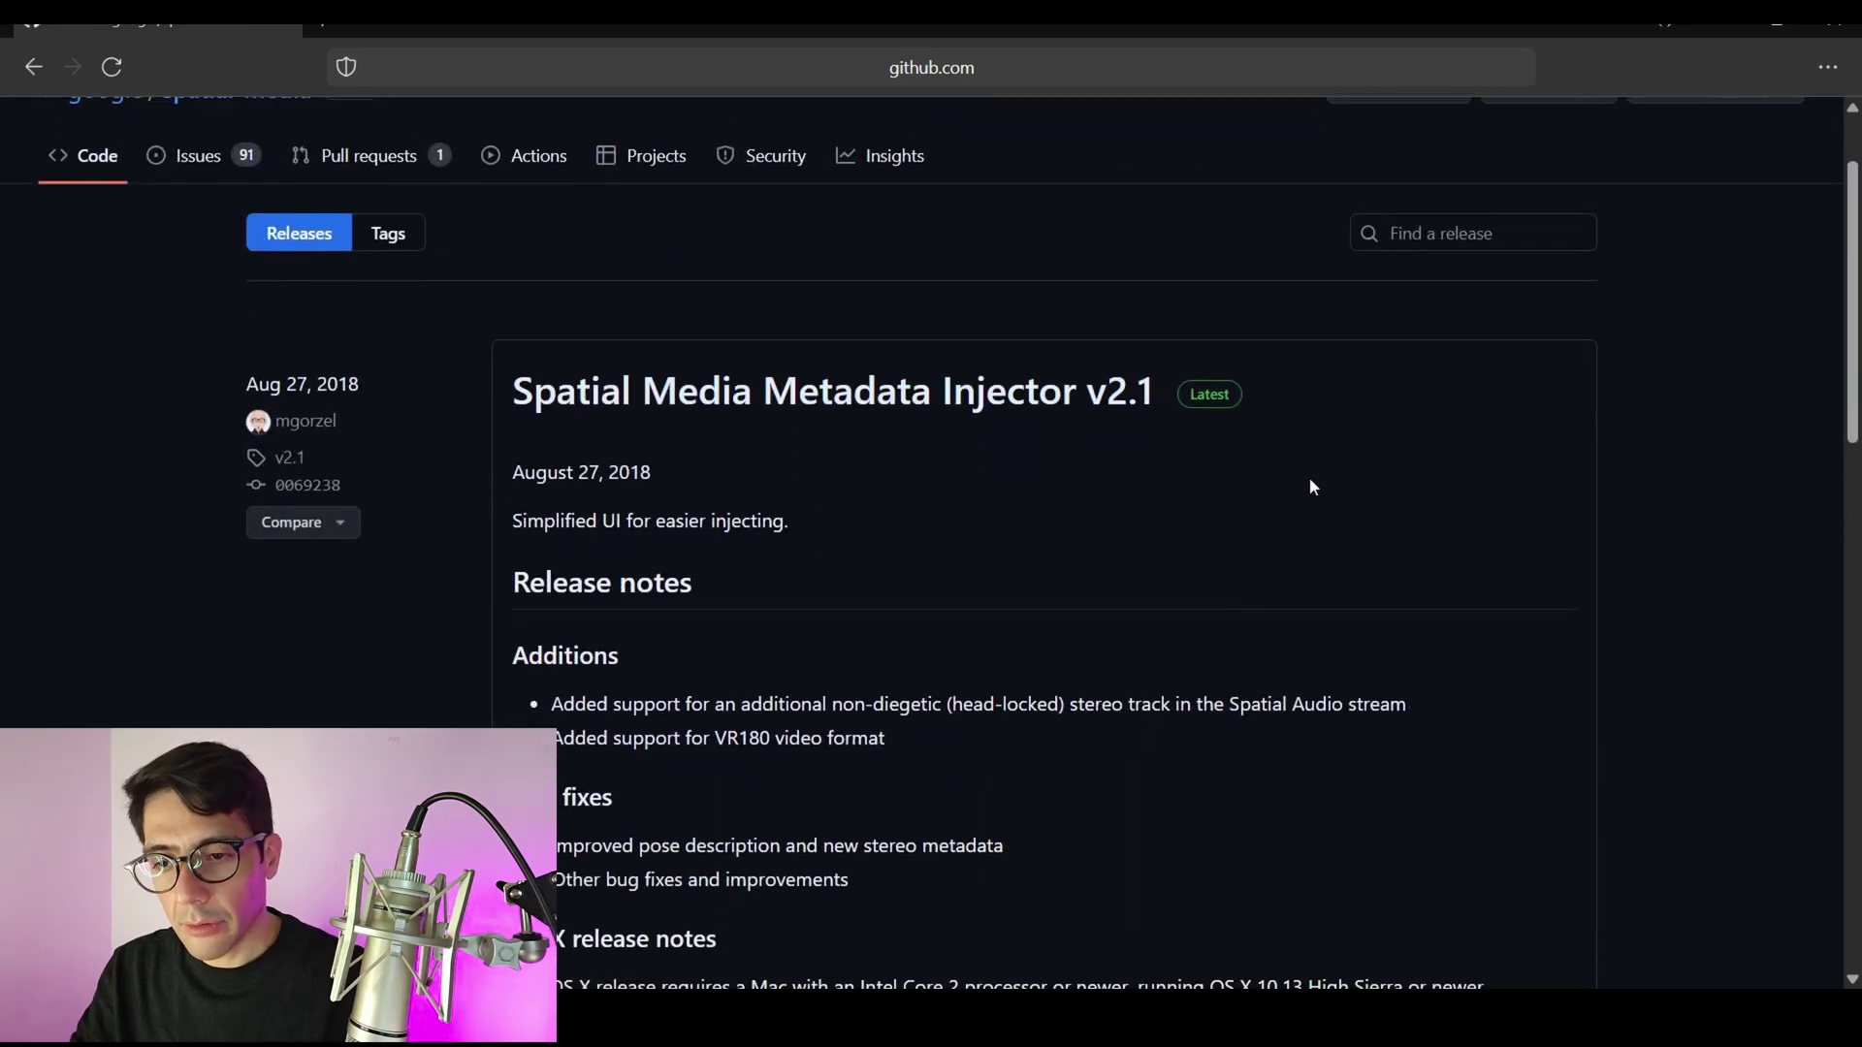
pyautogui.scroll(-8, 1385, 478)
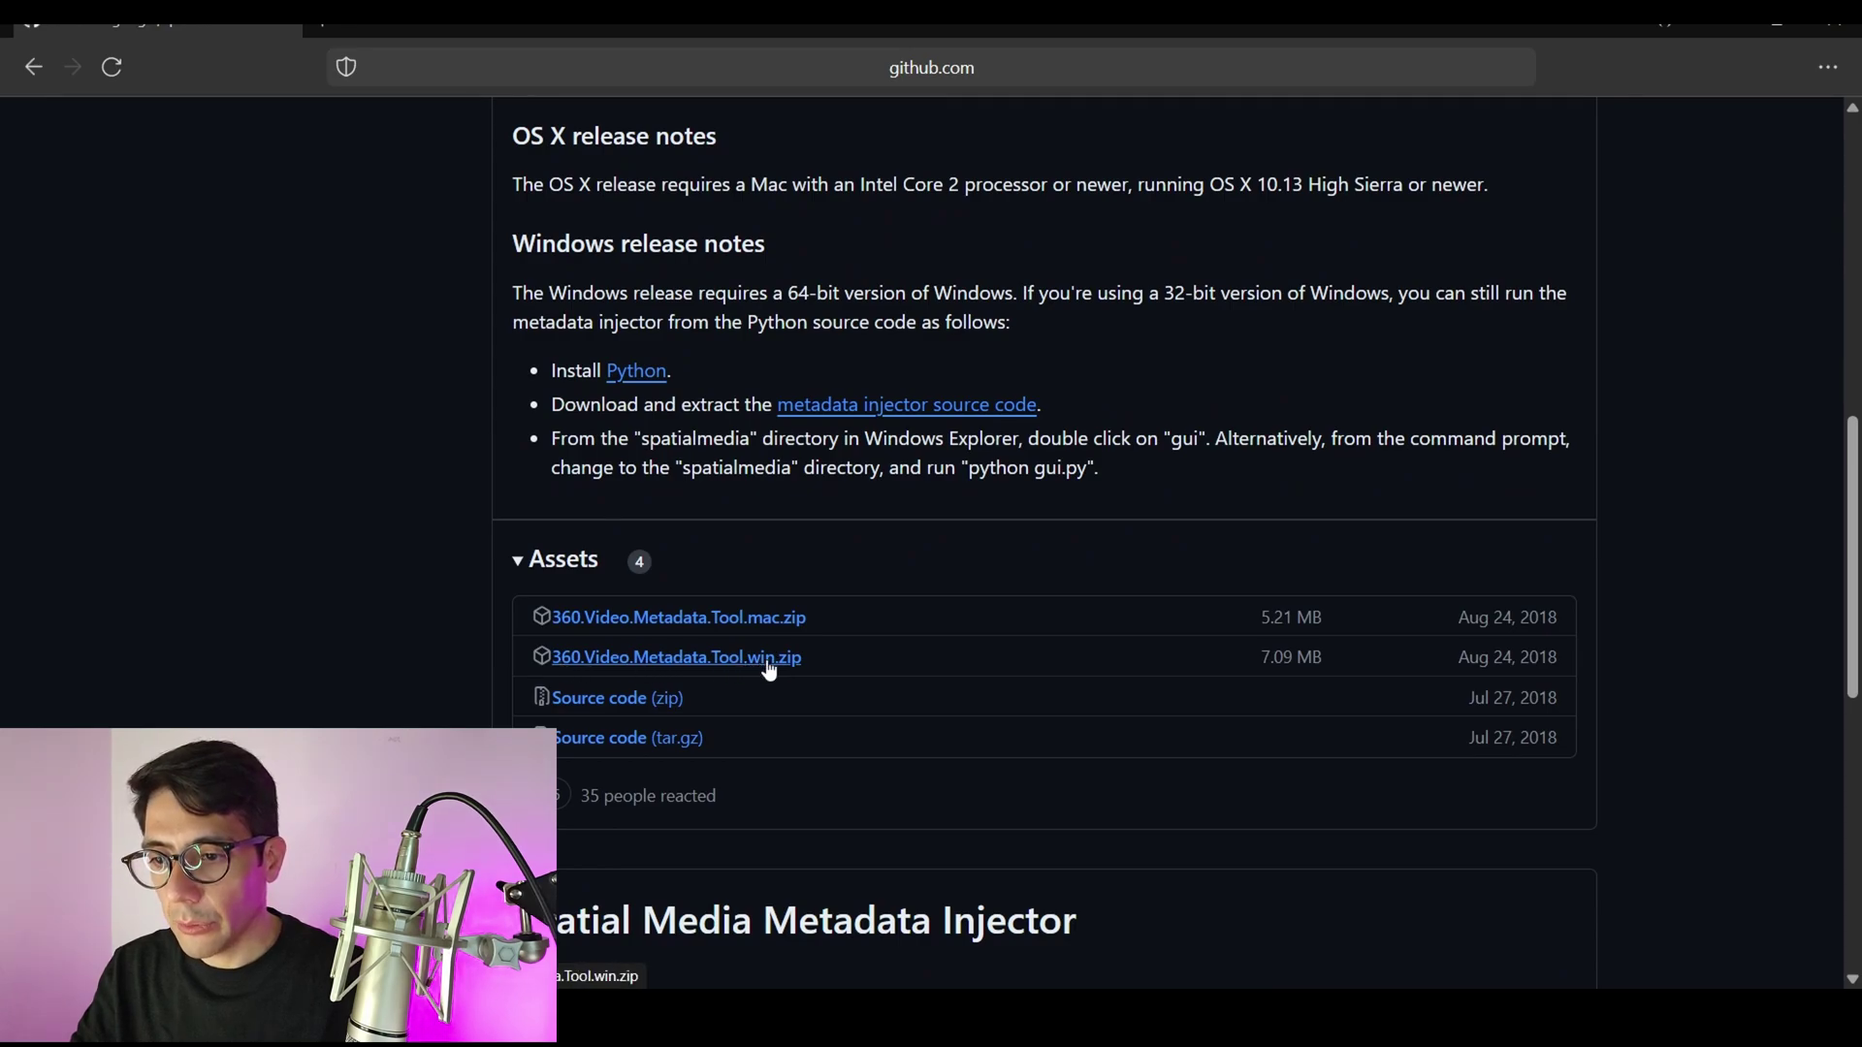
pyautogui.click(770, 671)
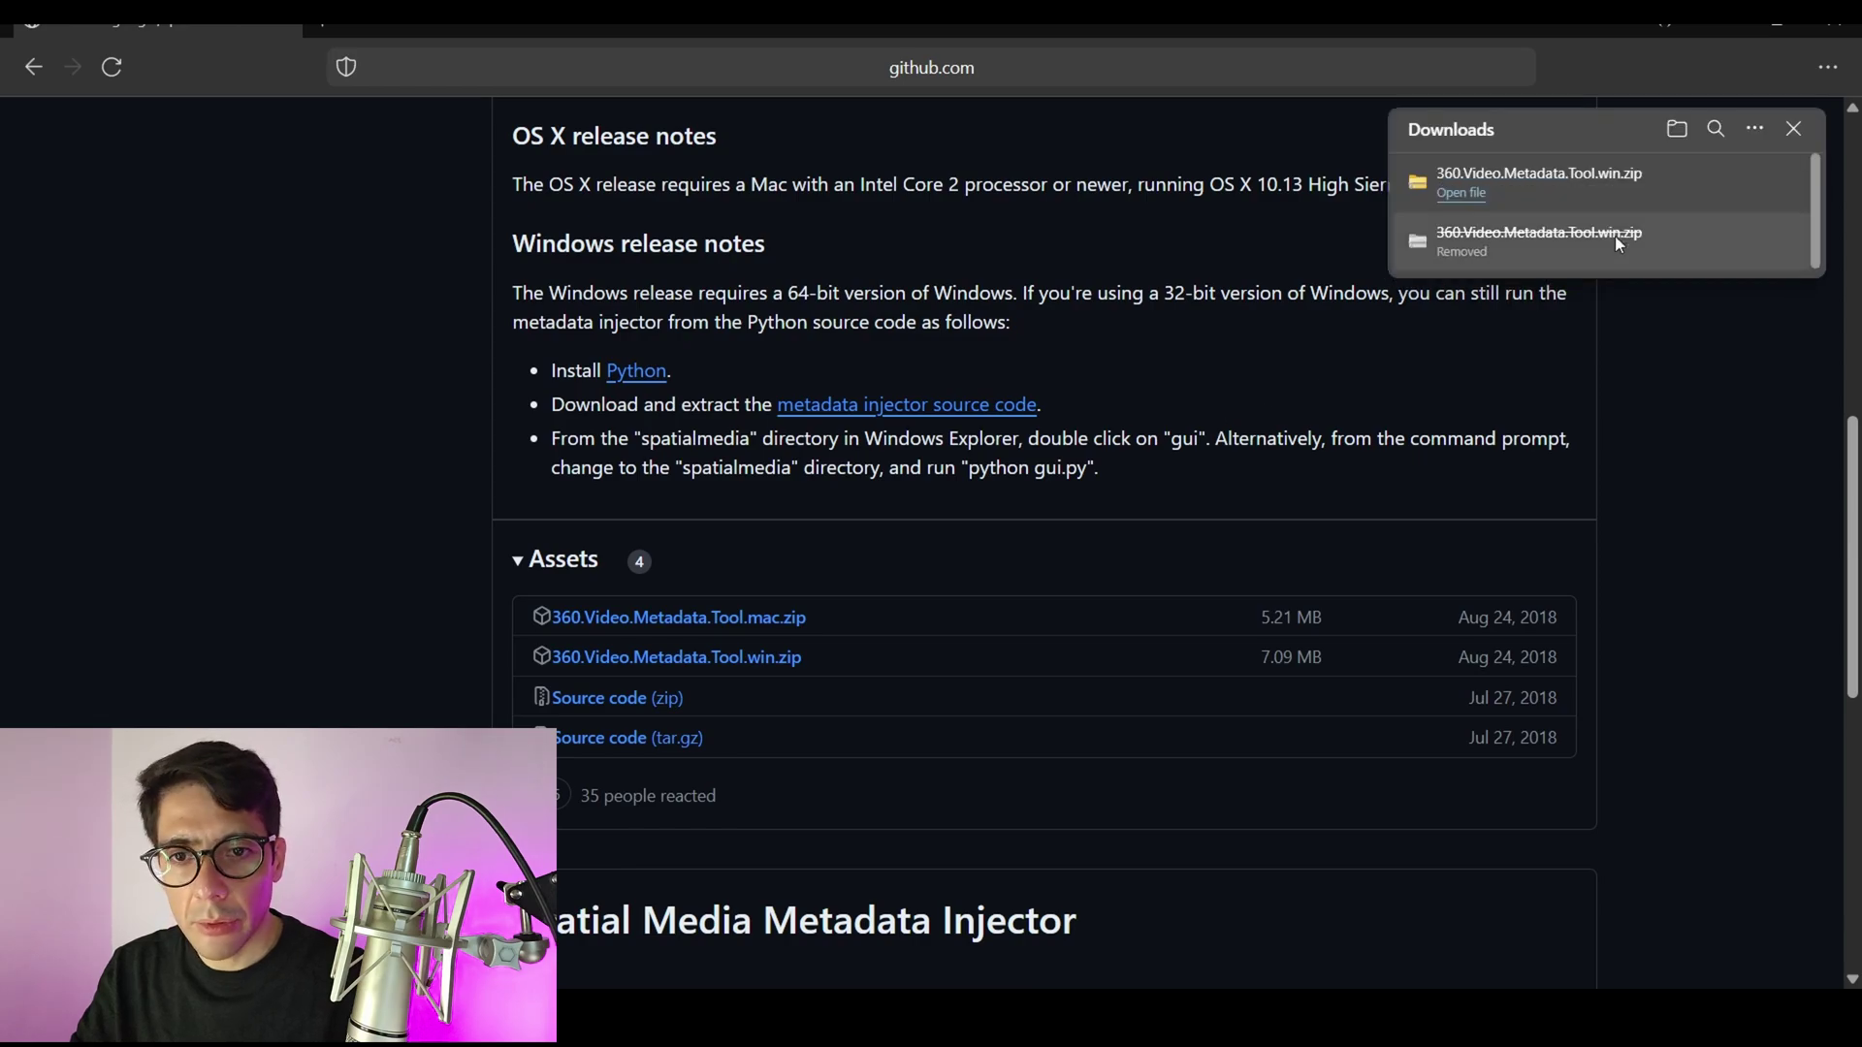
# Copy the downloaded metadata tool zip into the Desktop's 360 Videos from unity folder.
pyautogui.click(1678, 129)
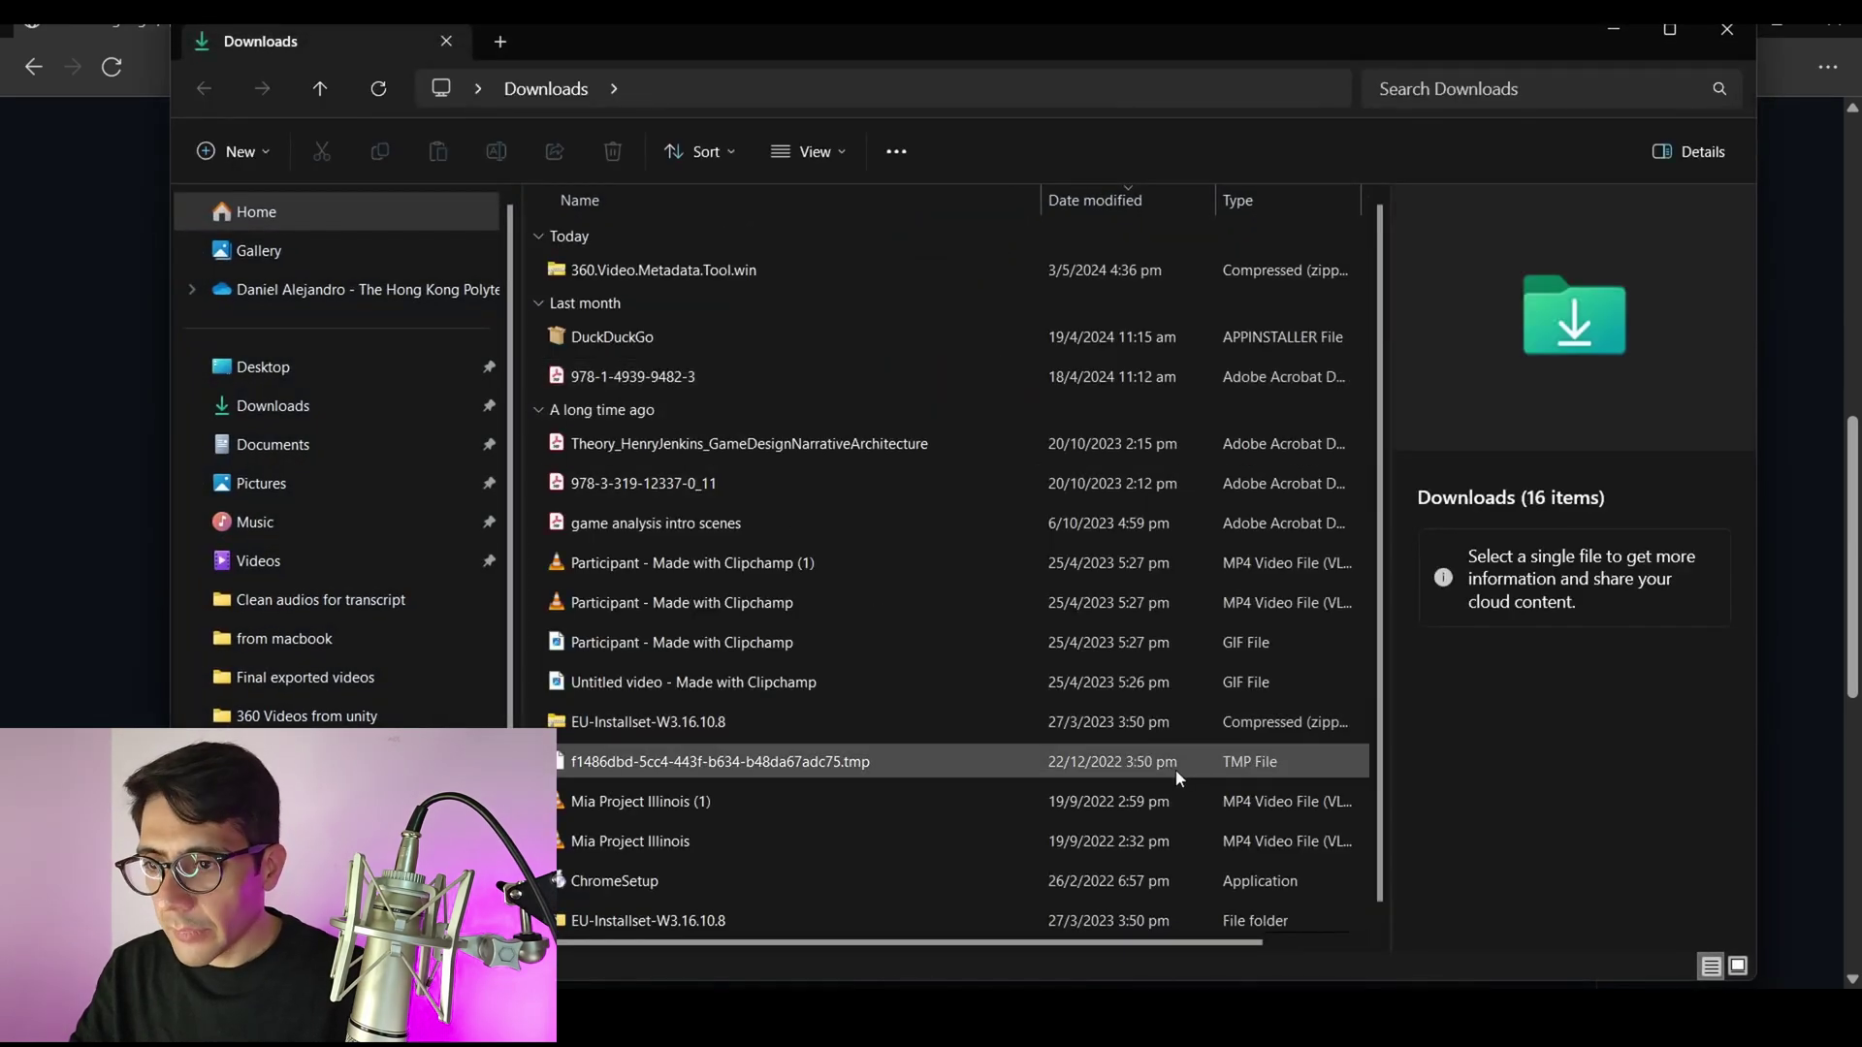
pyautogui.click(721, 268)
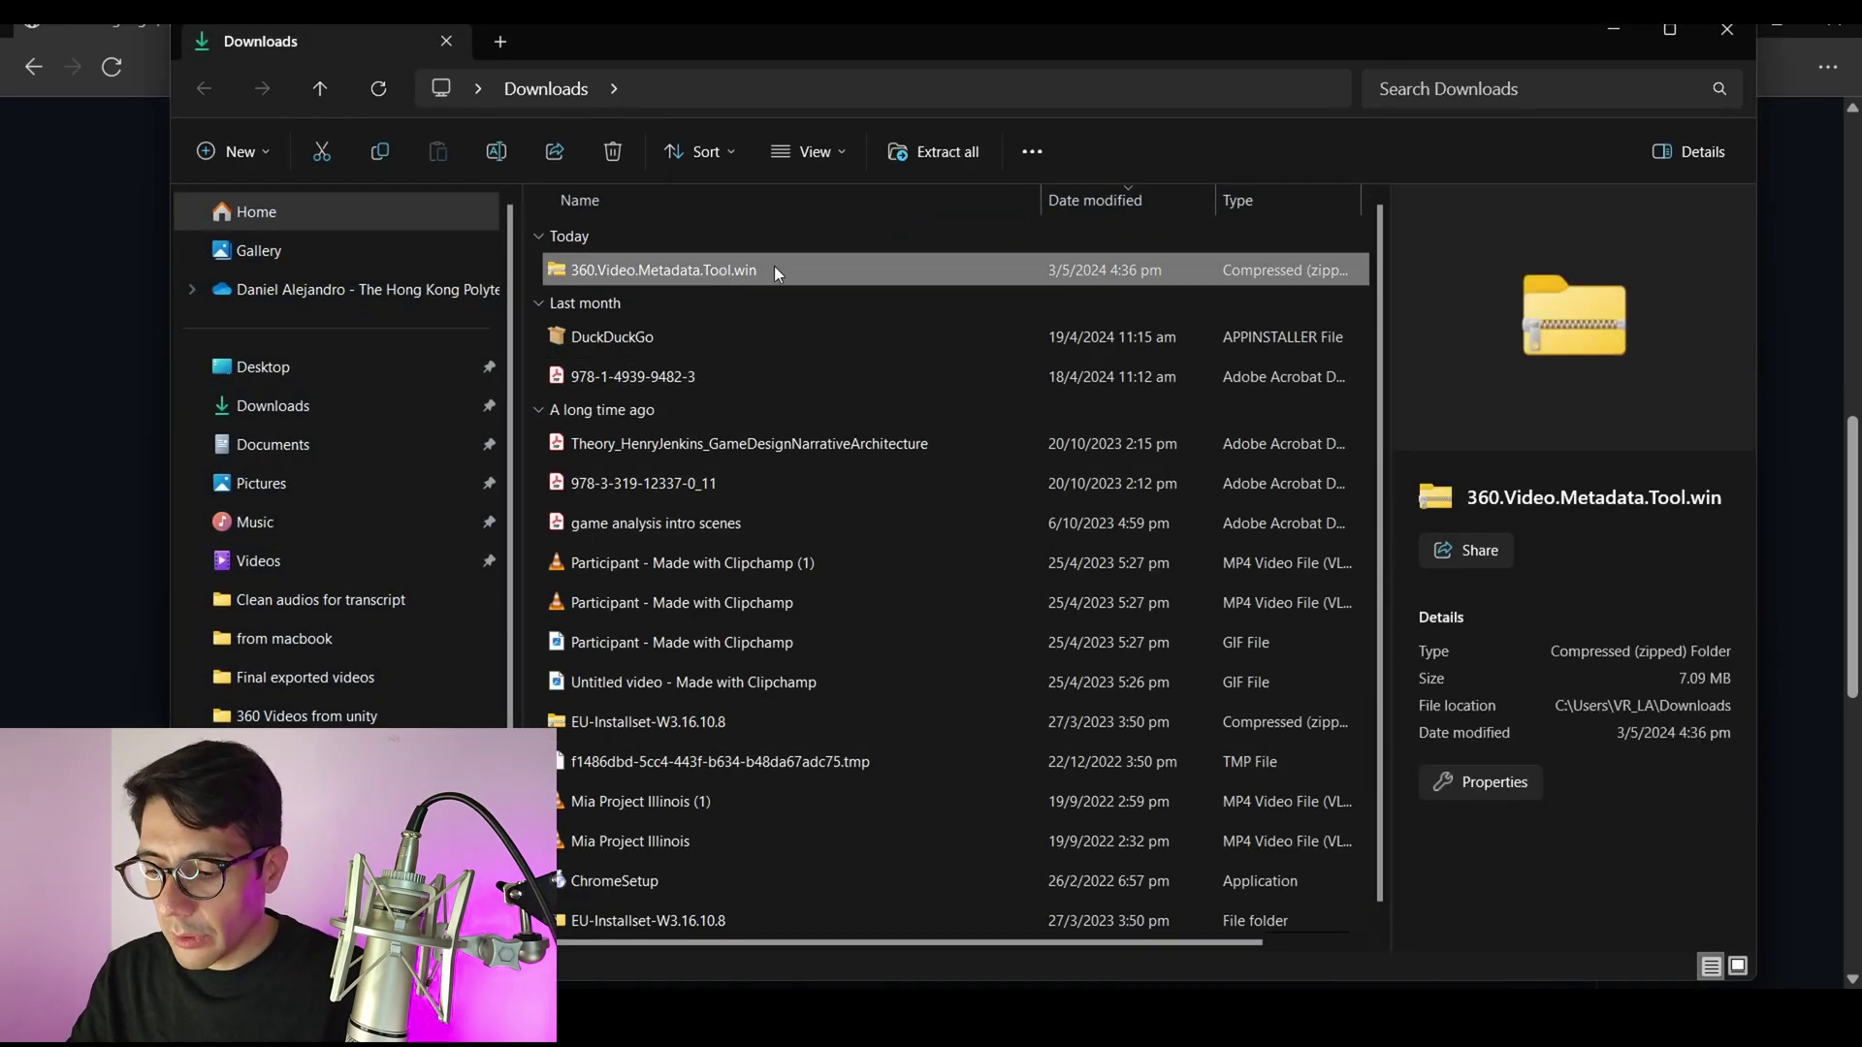
pyautogui.click(259, 366)
pyautogui.doubleClick(698, 249)
pyautogui.hotkey('ctrl', 'v')
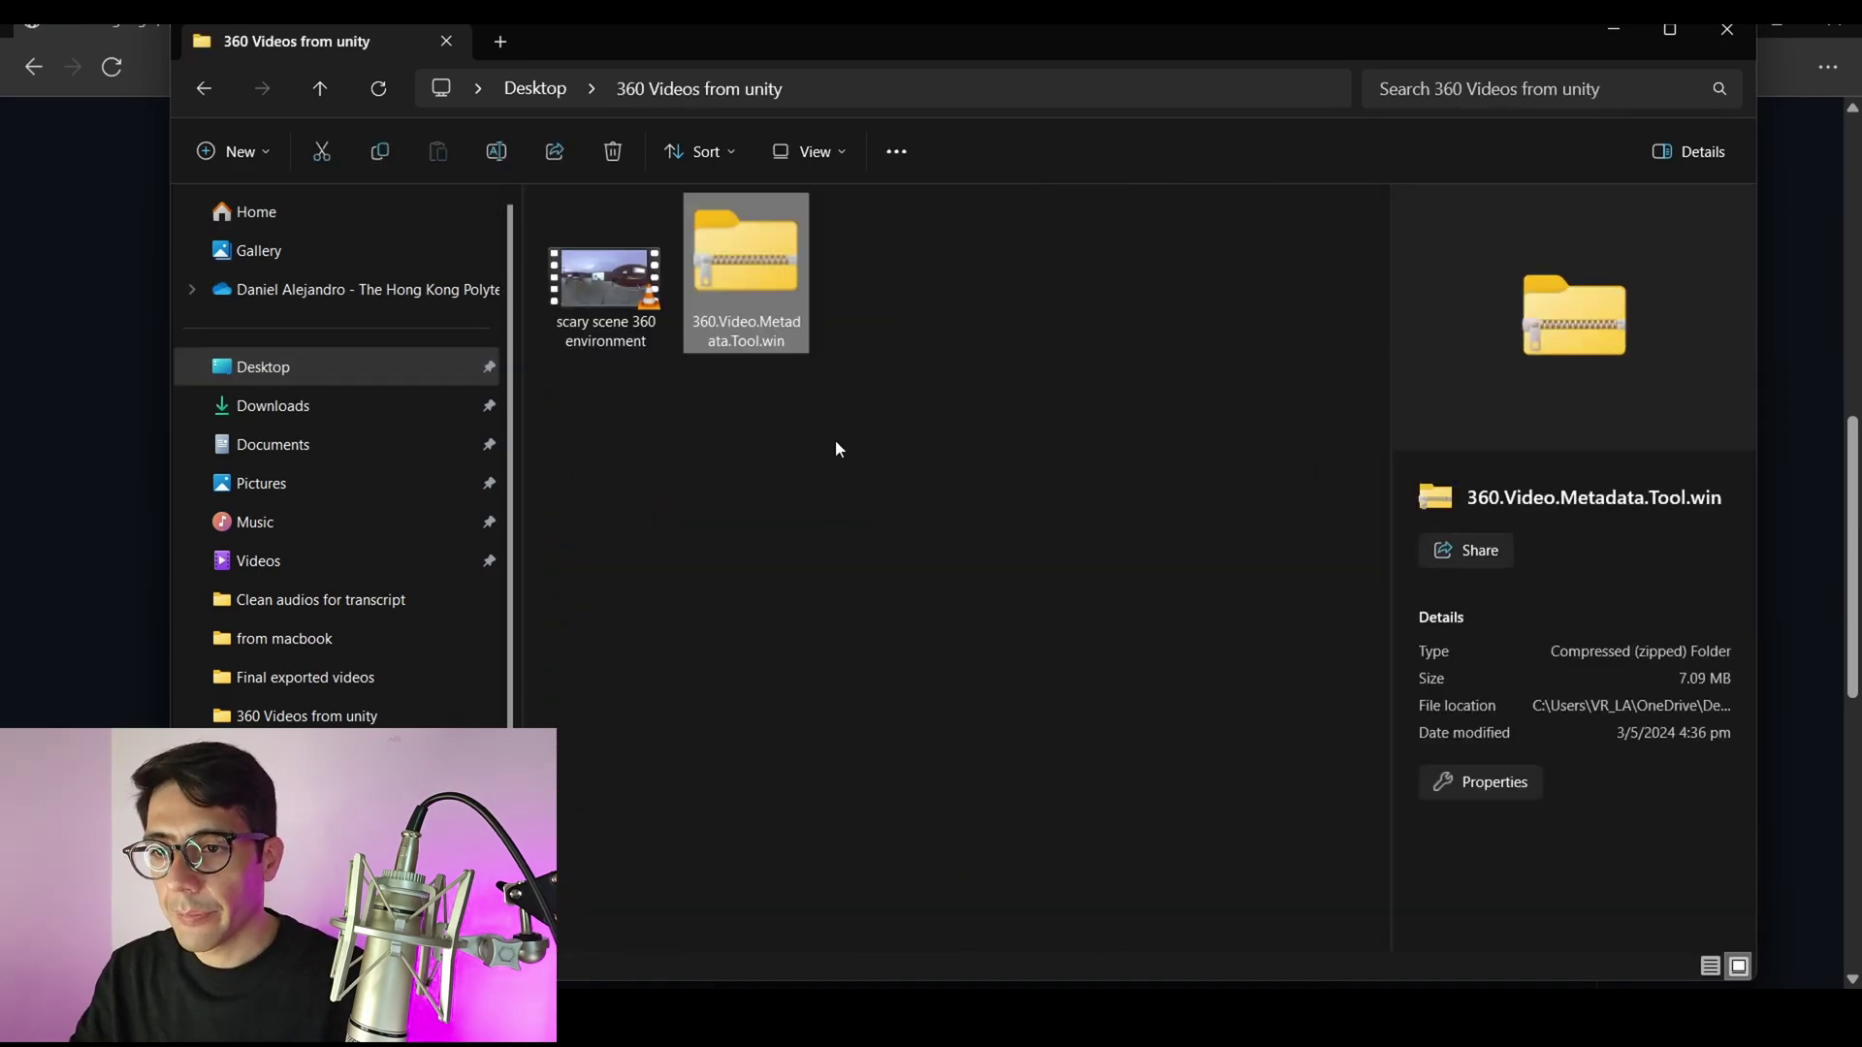
pyautogui.click(835, 449)
# Extract 360.Video.Metadata.Tool.win.zip with 7-Zip into its own folder.
pyautogui.click(761, 262)
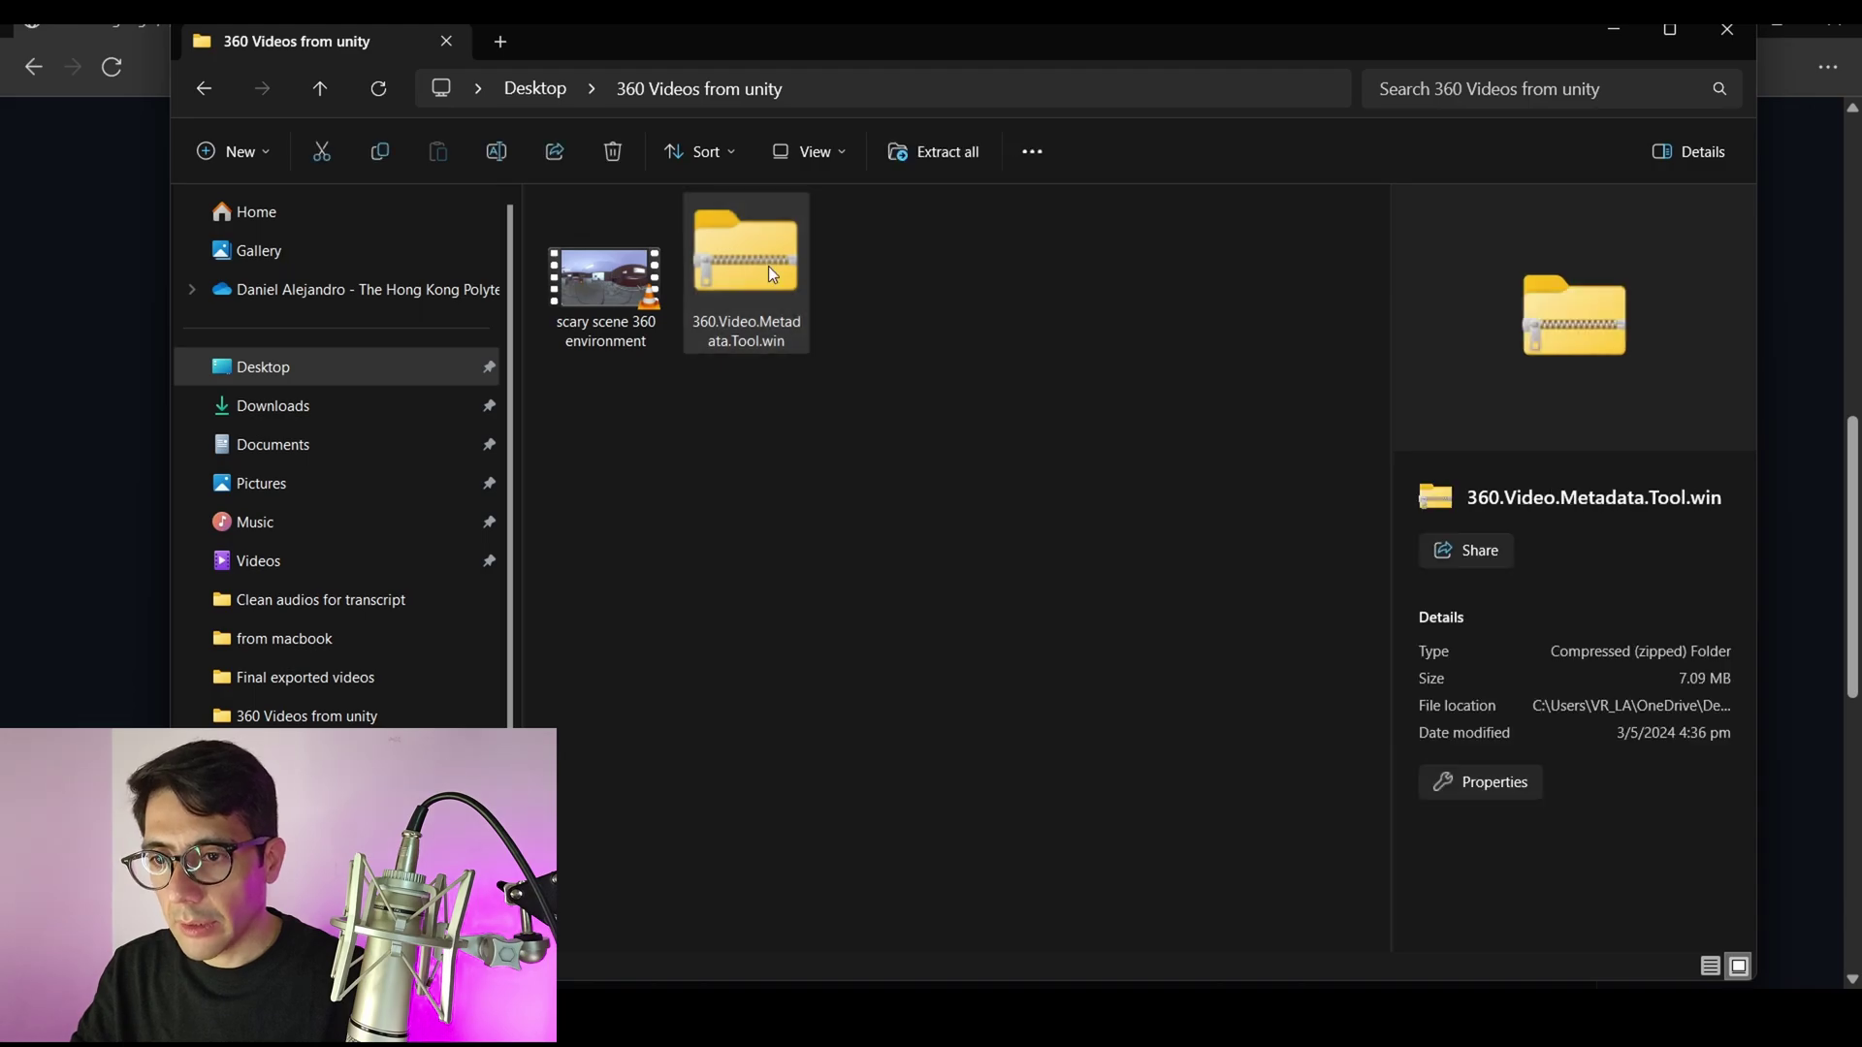
pyautogui.rightClick(773, 270)
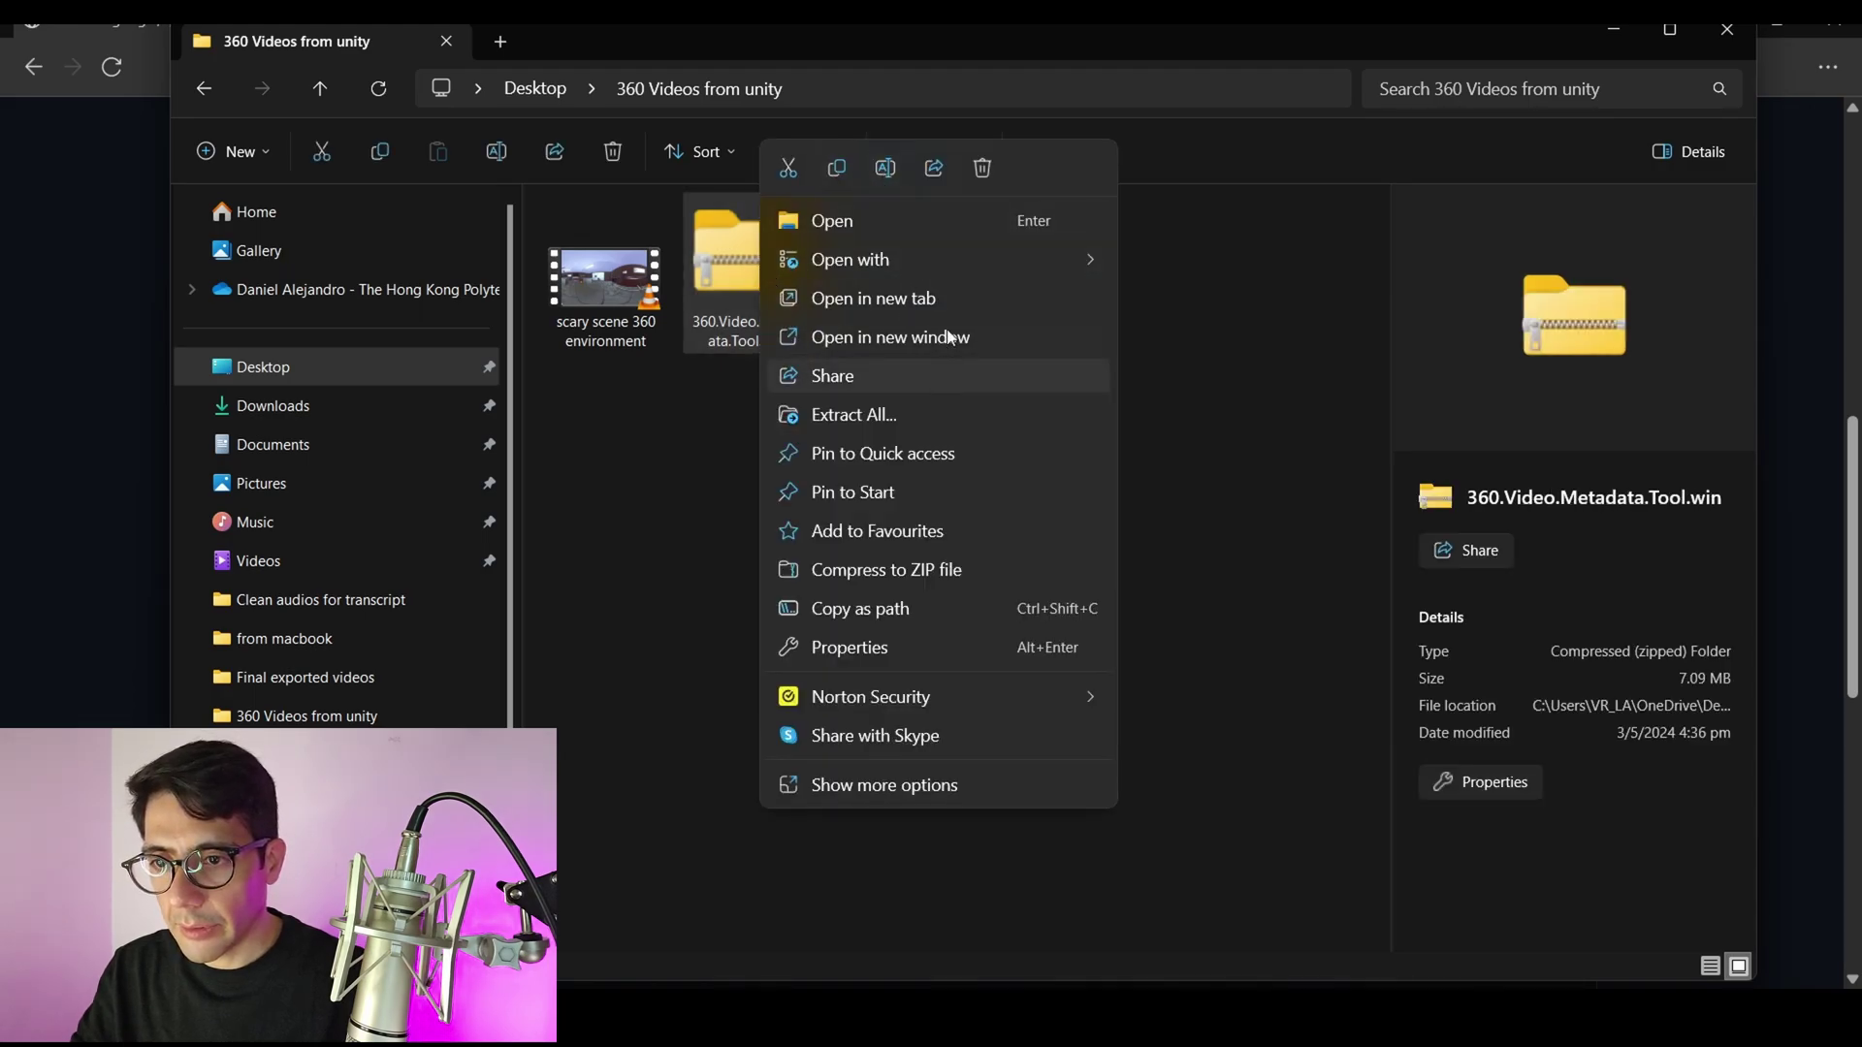
pyautogui.moveTo(991, 254)
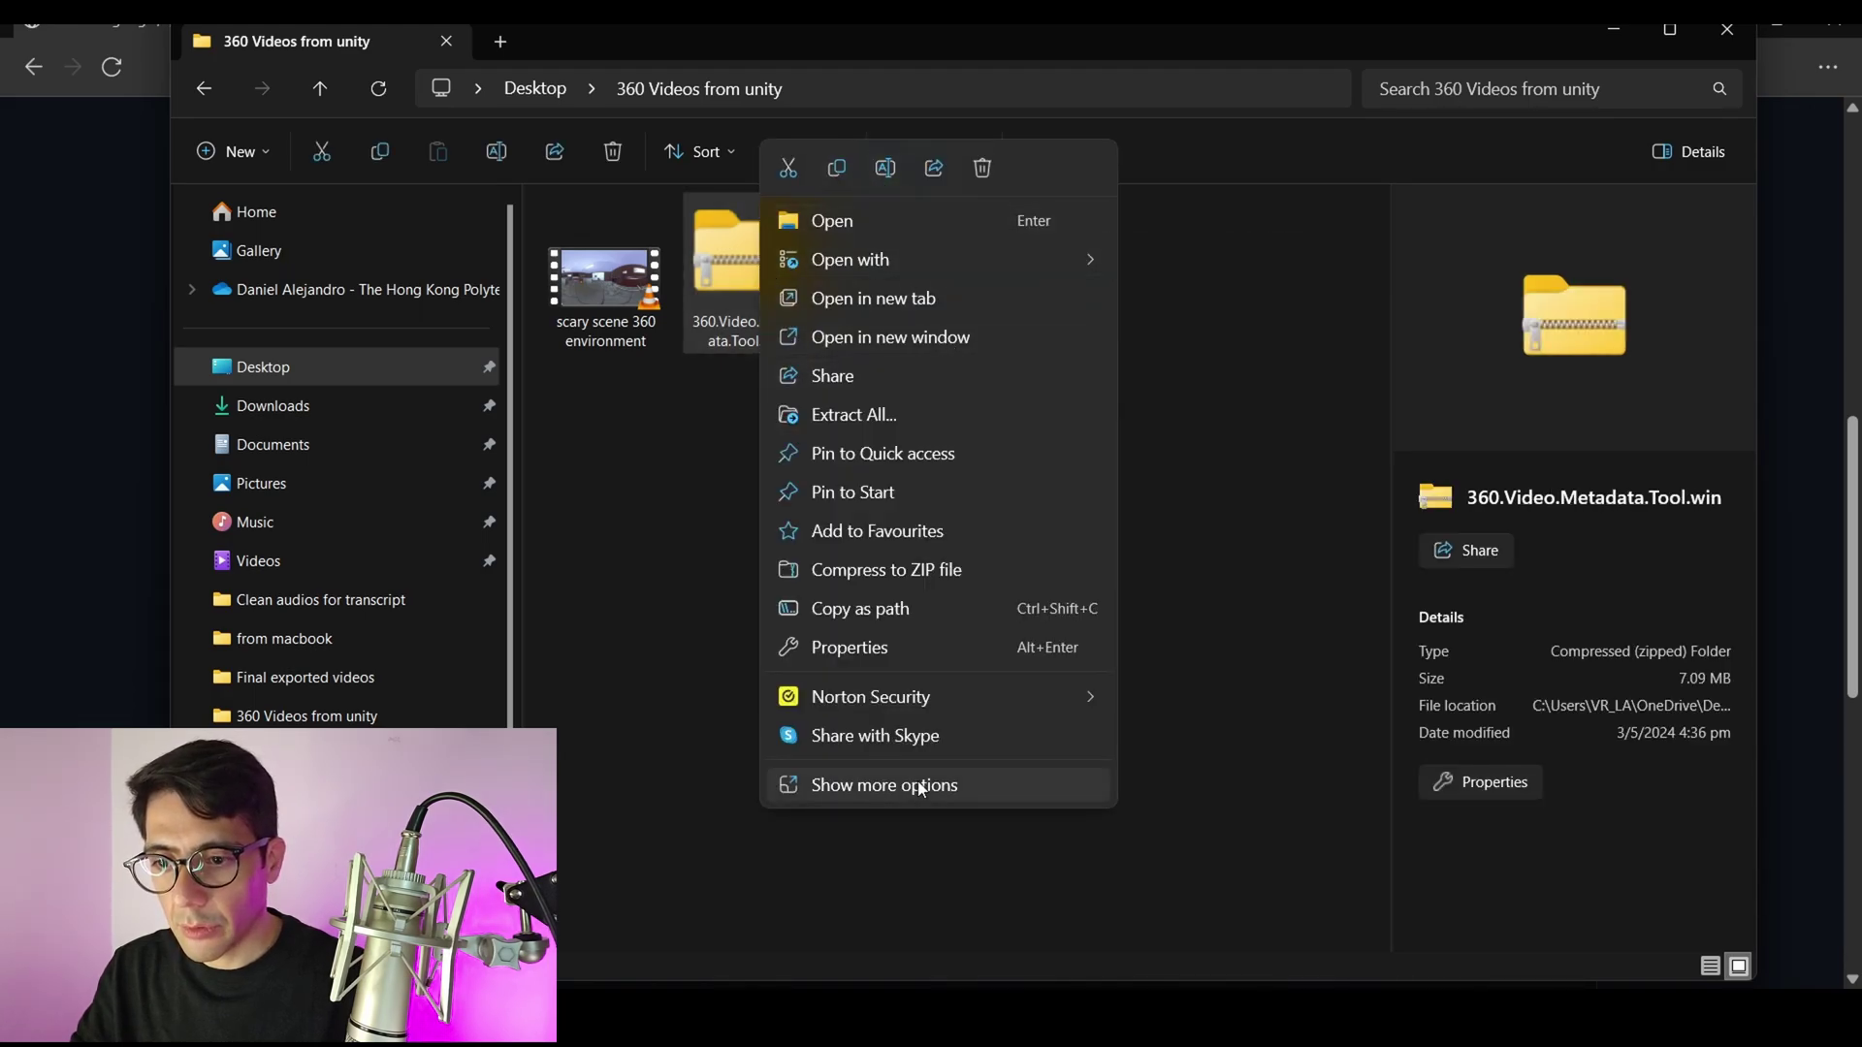
pyautogui.click(882, 784)
pyautogui.moveTo(1016, 446)
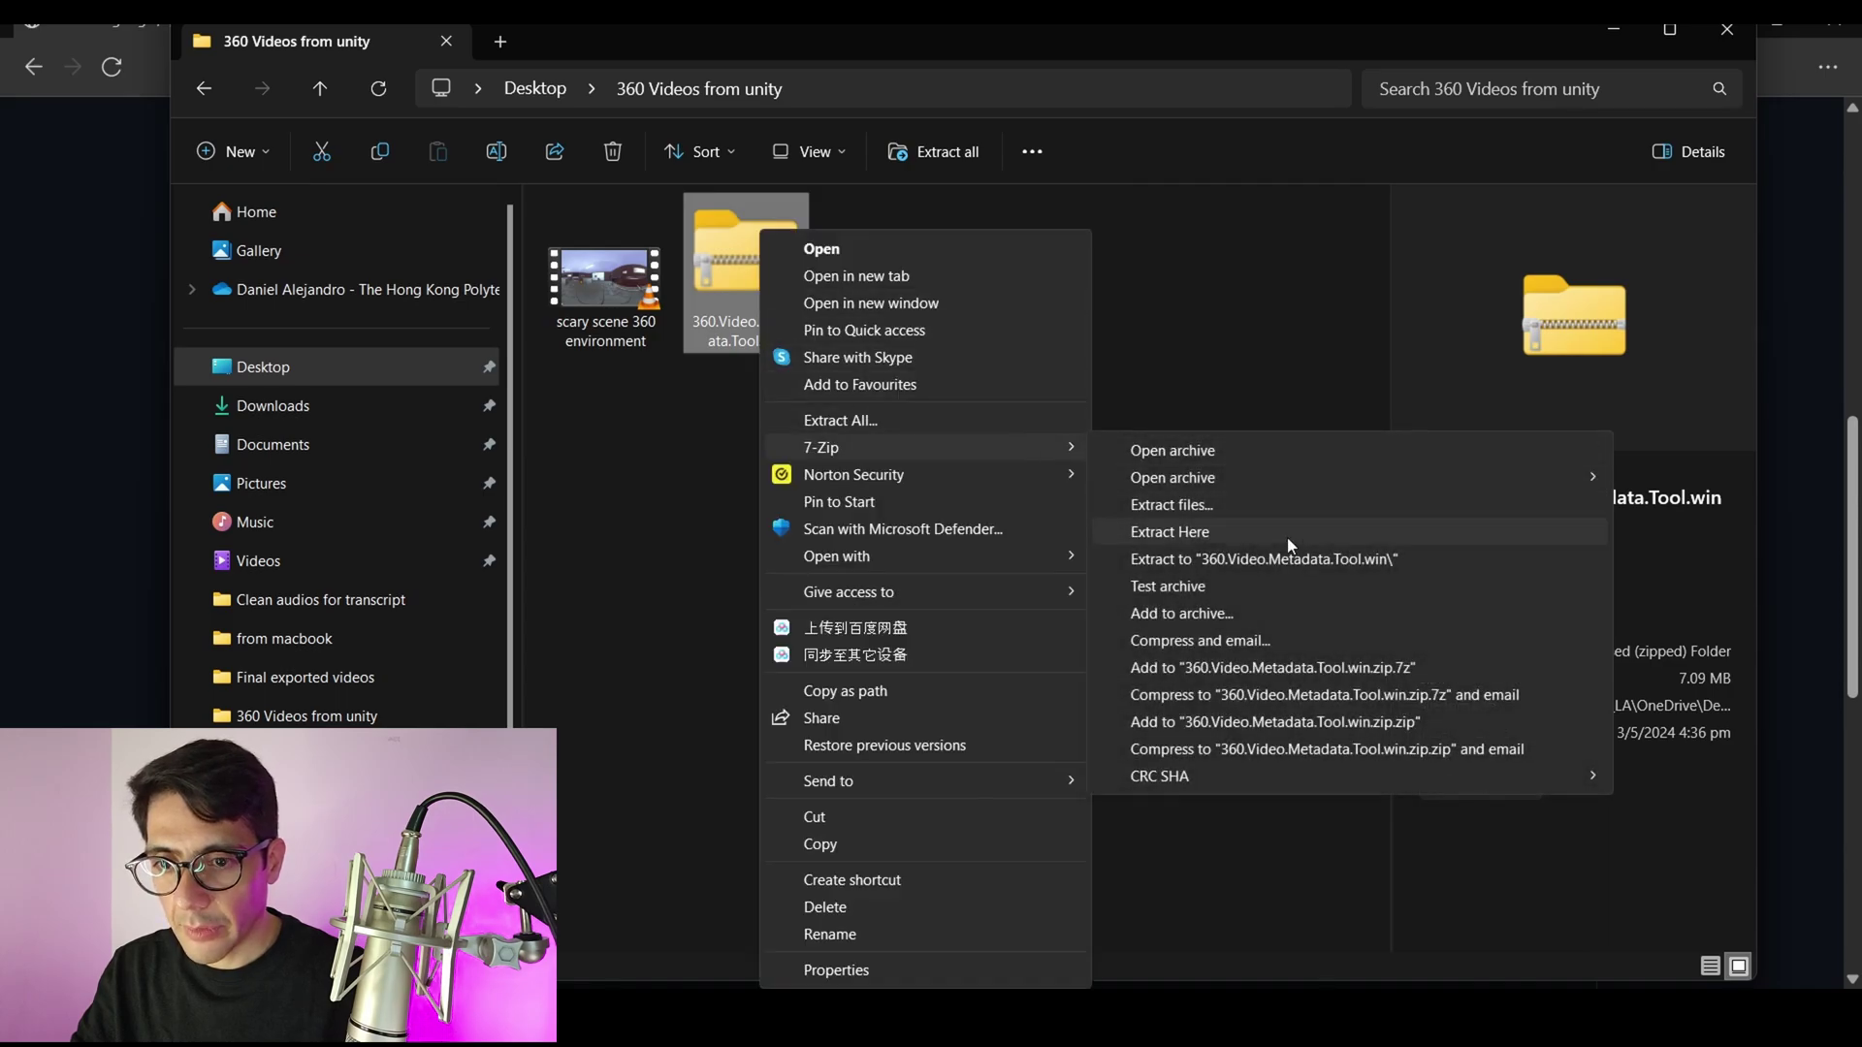
pyautogui.click(1294, 554)
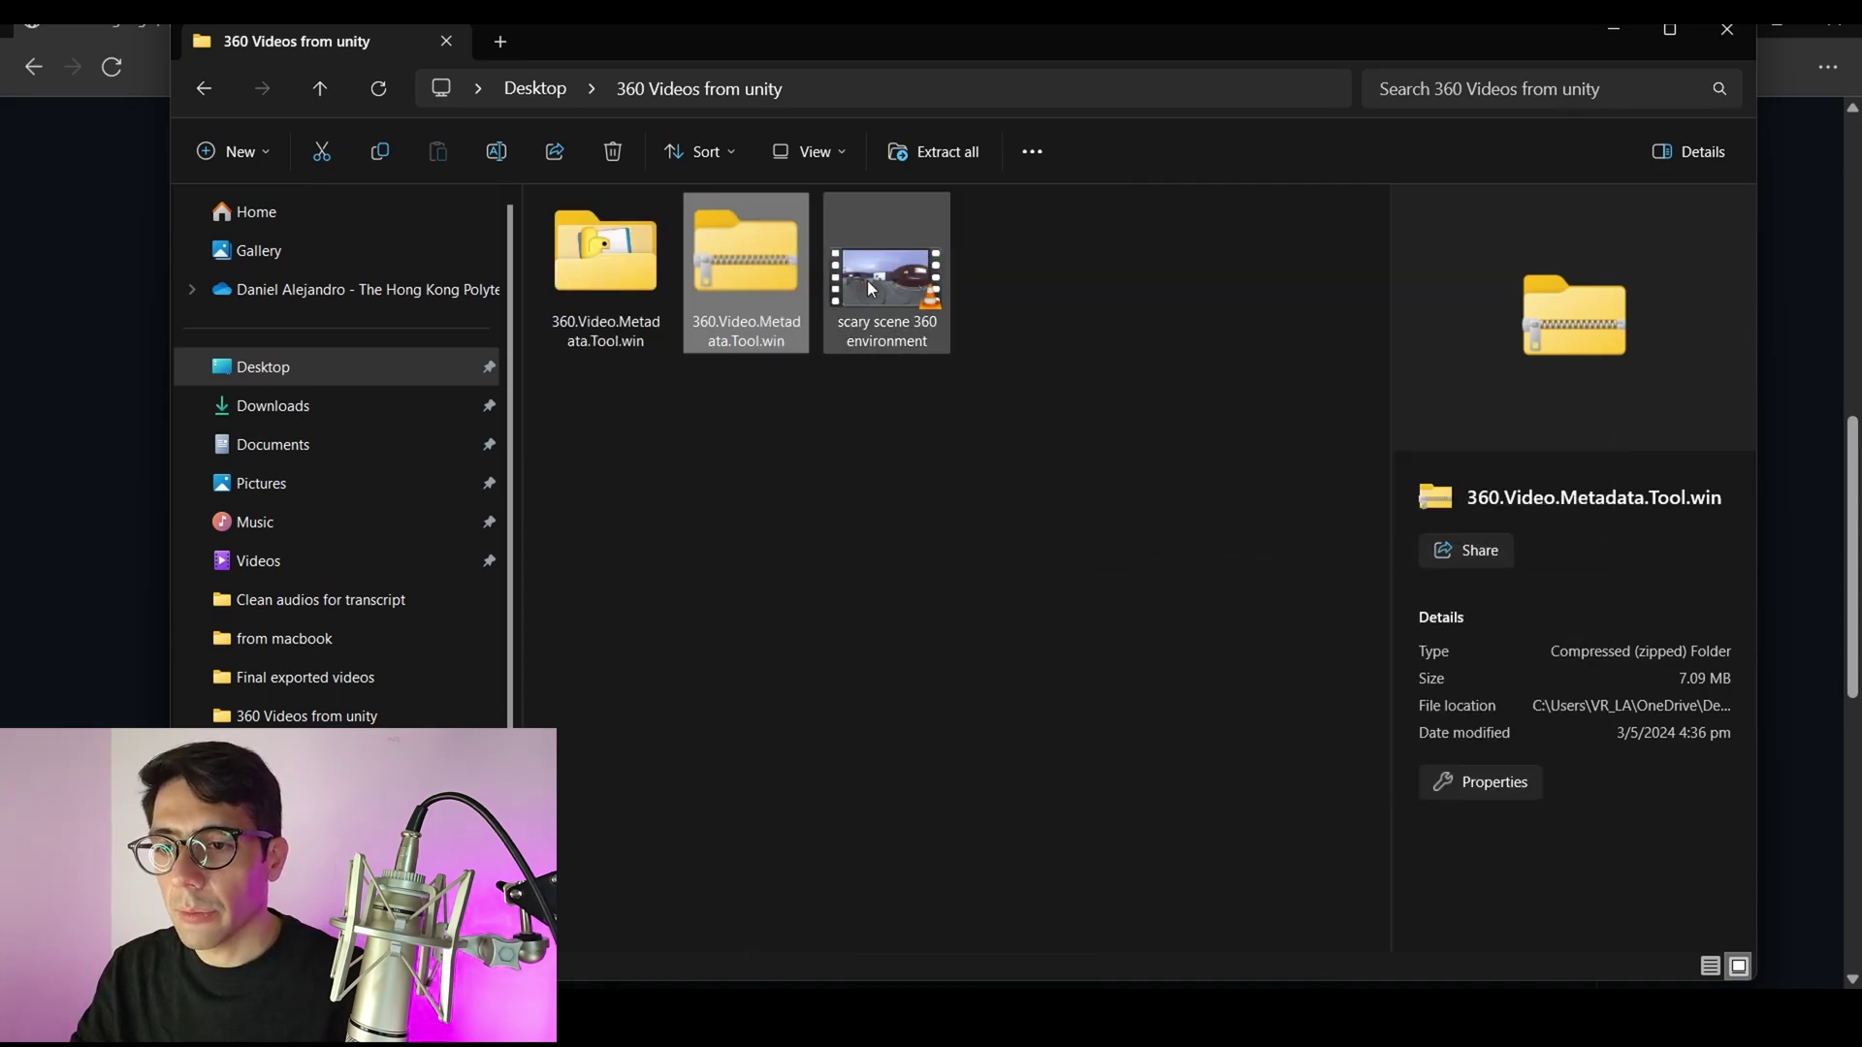
pyautogui.click(611, 275)
# Launch the Spatial Media Metadata Injector from the extracted folder and centre its window.
pyautogui.doubleClick(611, 312)
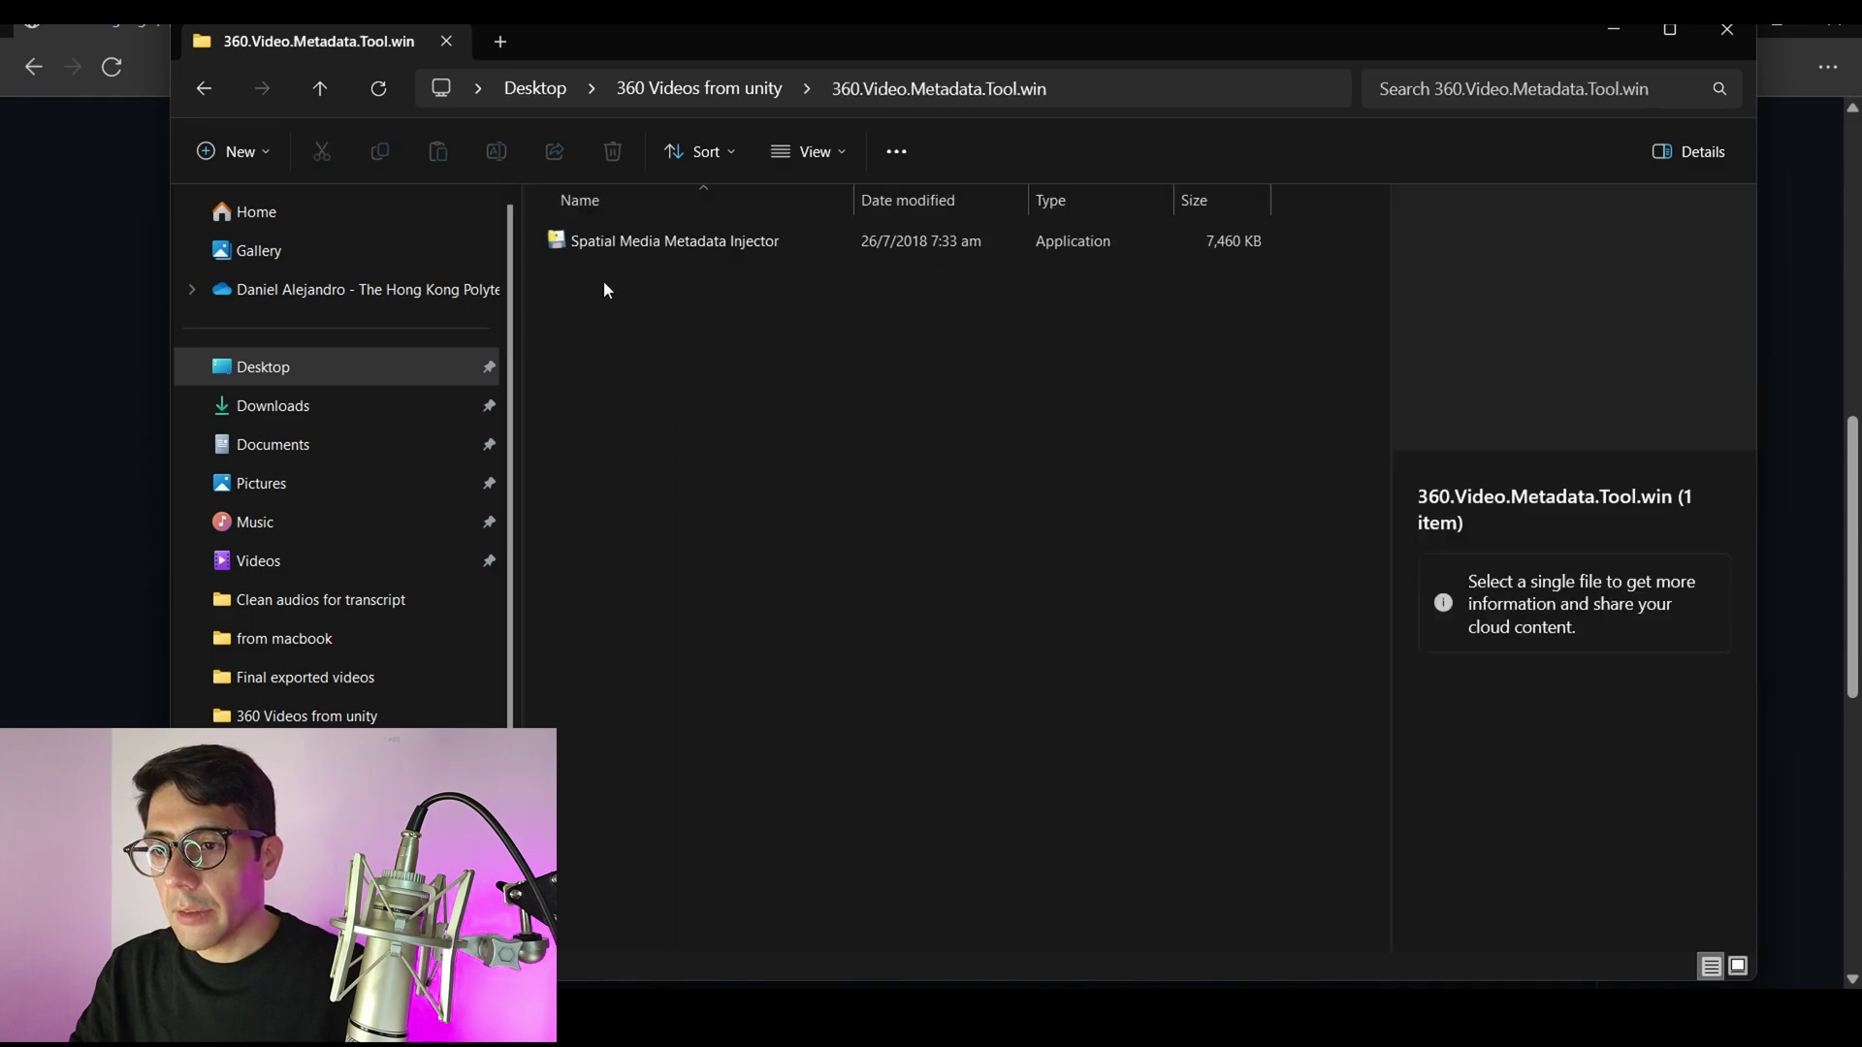
pyautogui.click(711, 241)
pyautogui.click(854, 350)
pyautogui.click(702, 242)
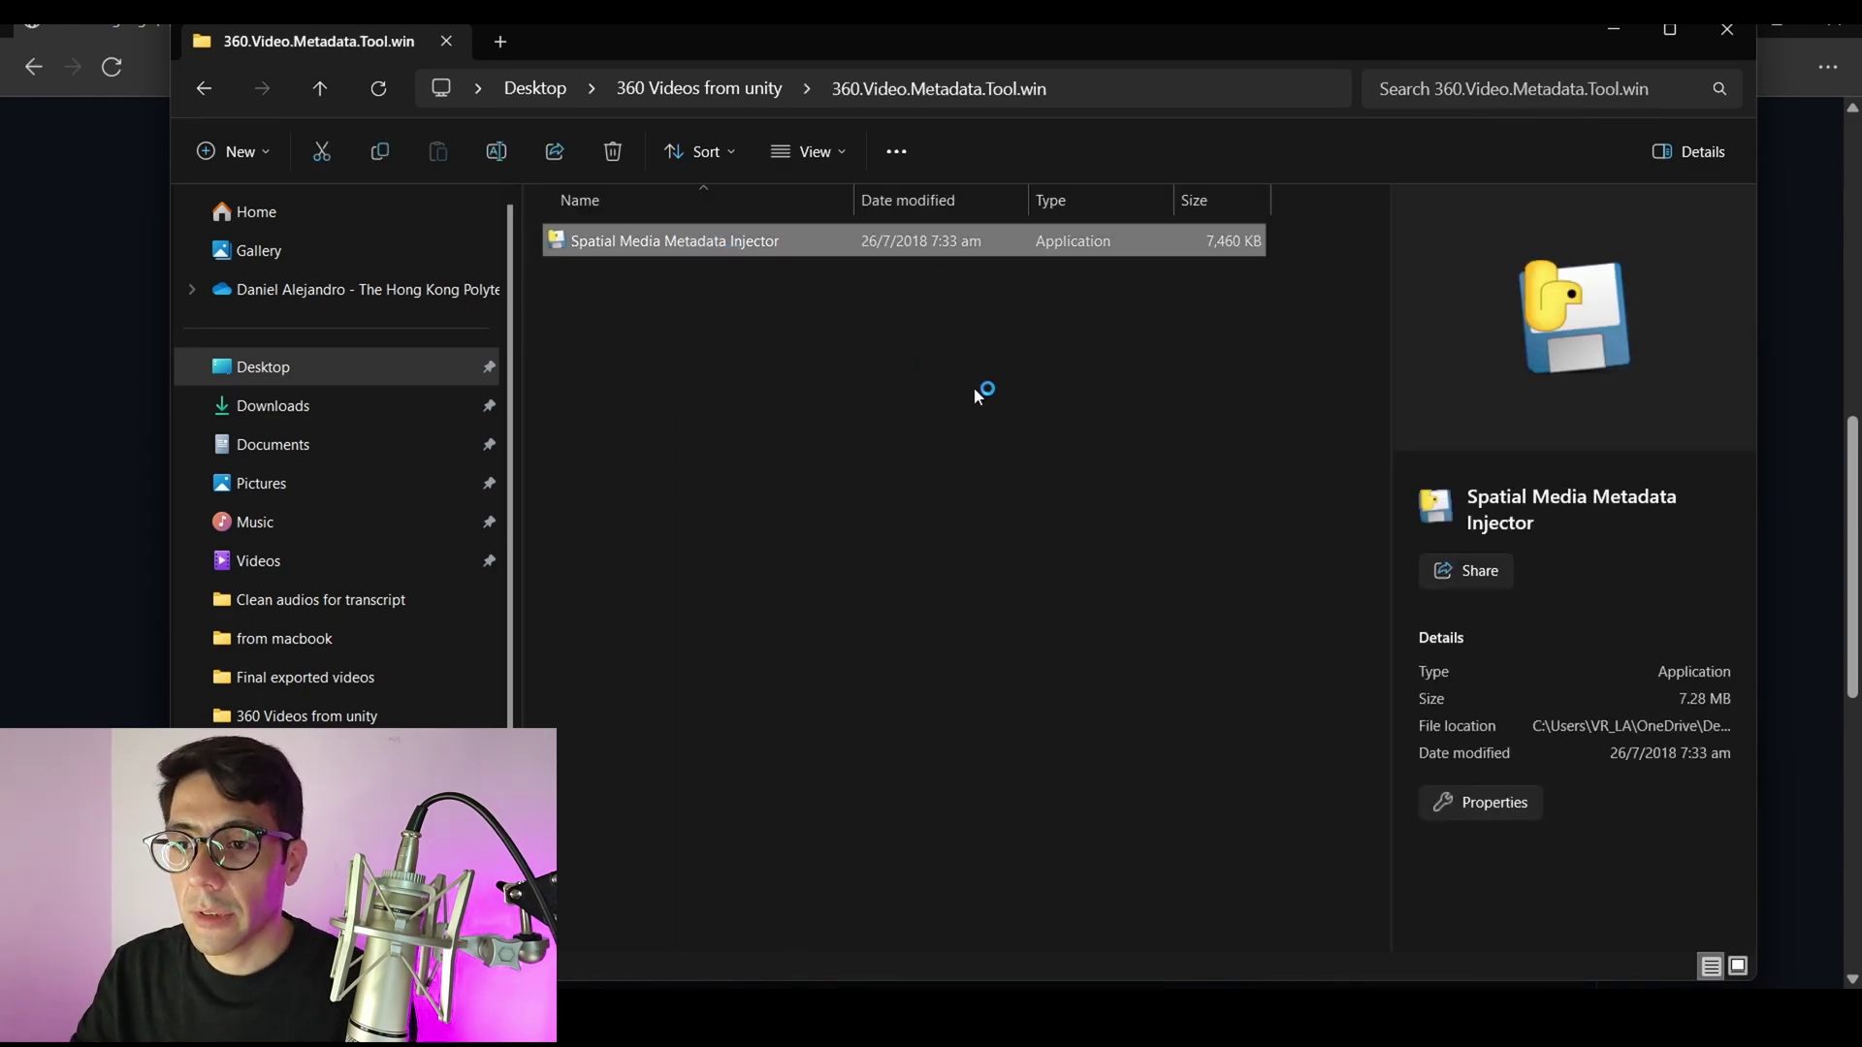
pyautogui.moveTo(281, 49); pyautogui.dragTo(930, 314)
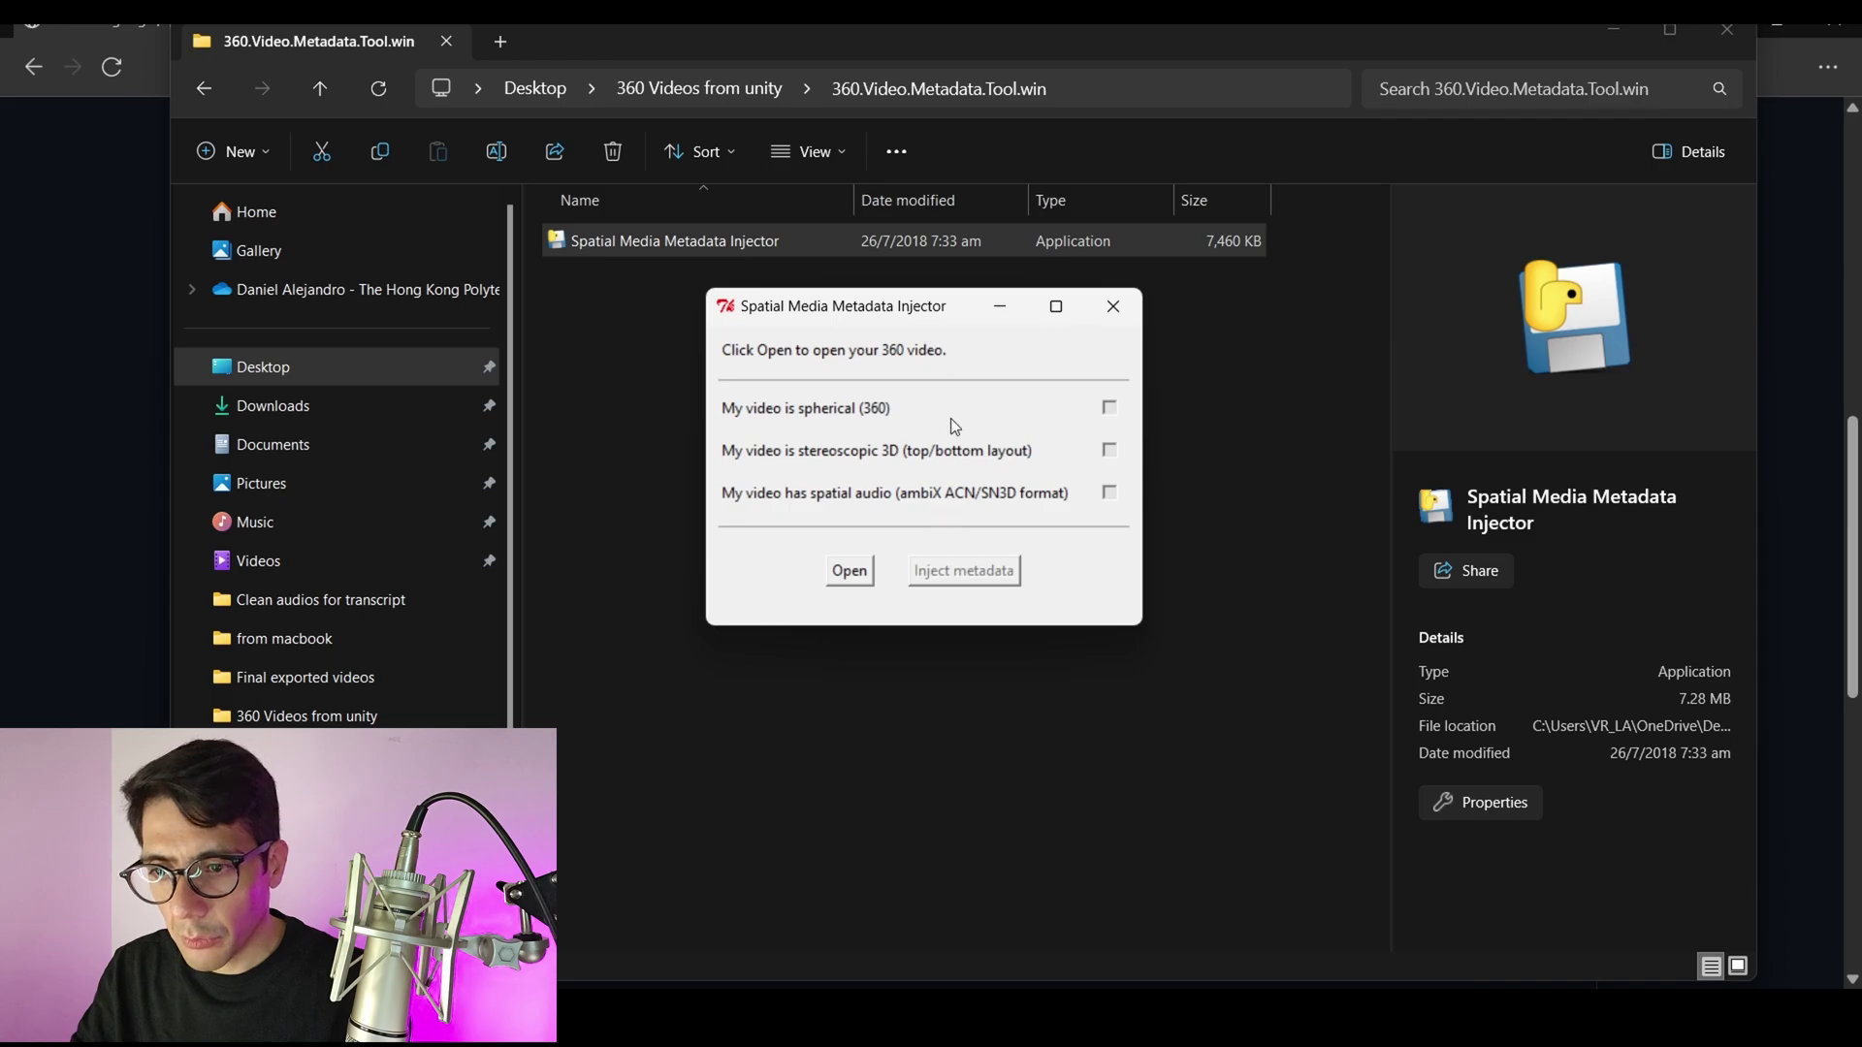
# Cancel loading the scary scene video, close the injector, and return to 360 Videos from unity.
pyautogui.click(850, 572)
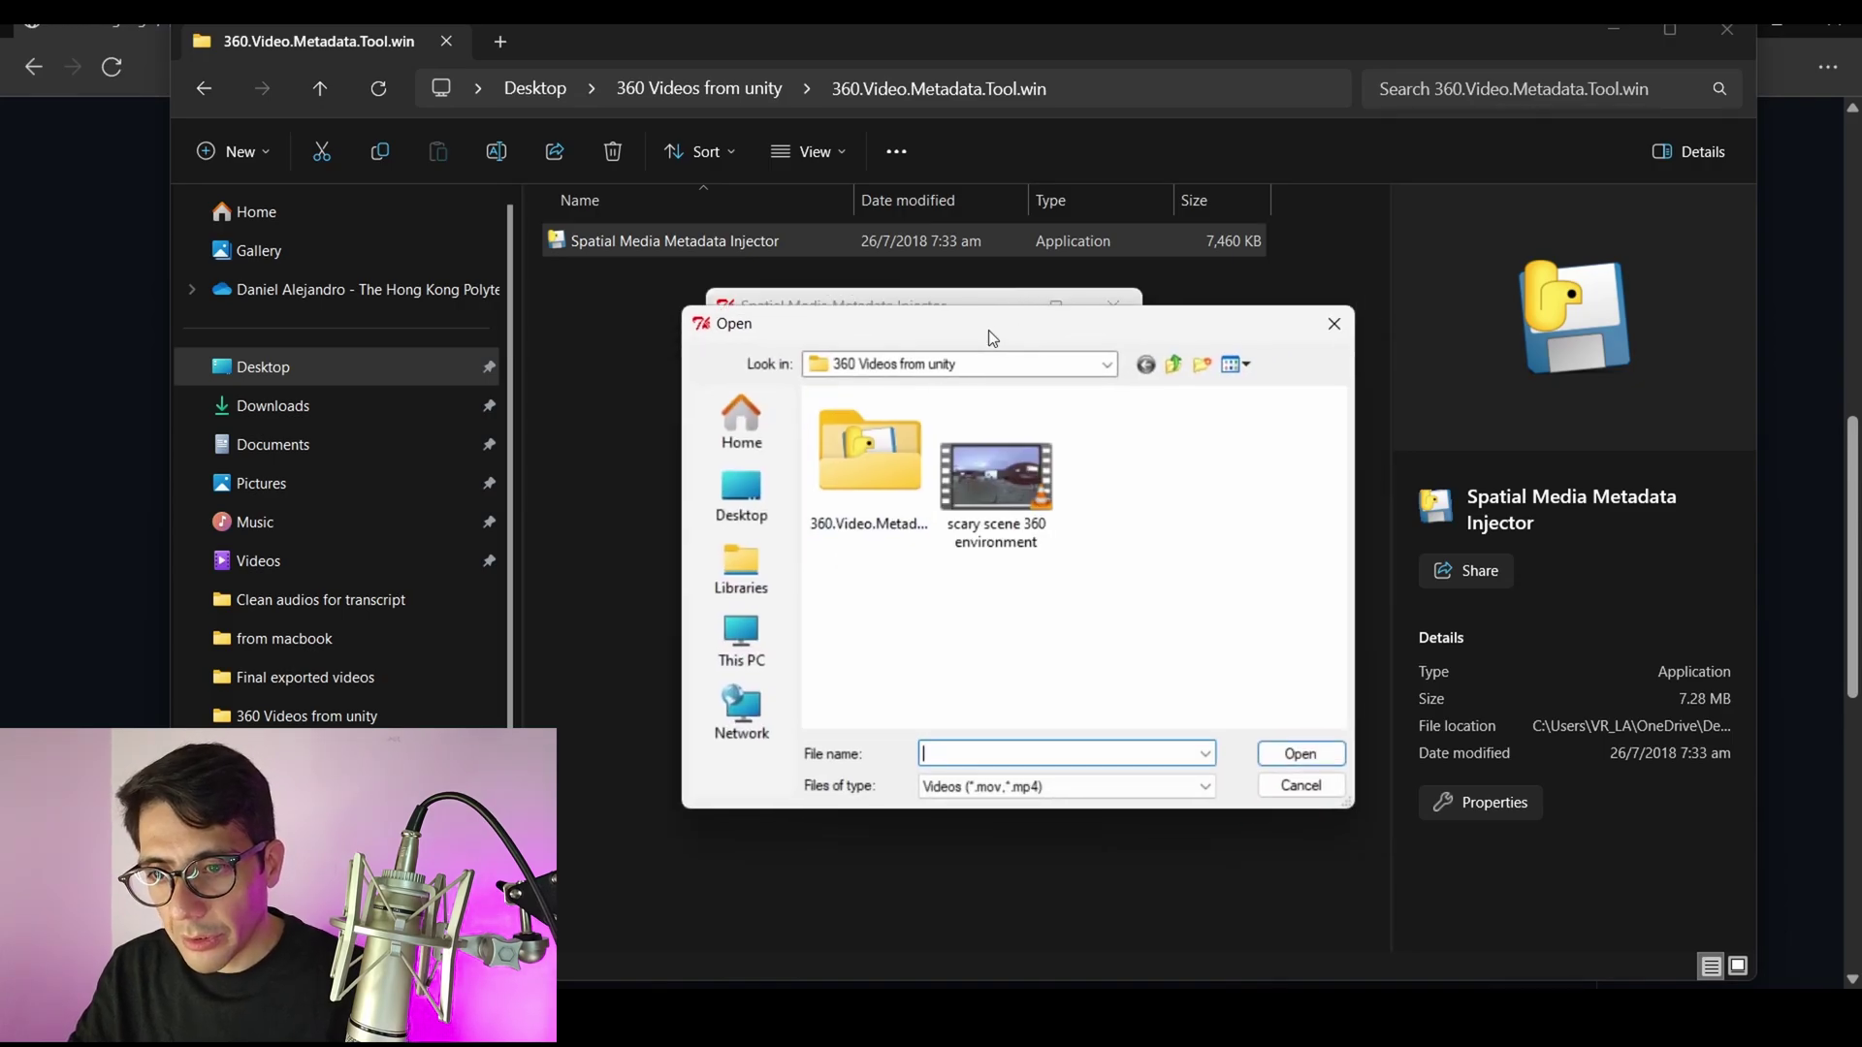
pyautogui.click(936, 462)
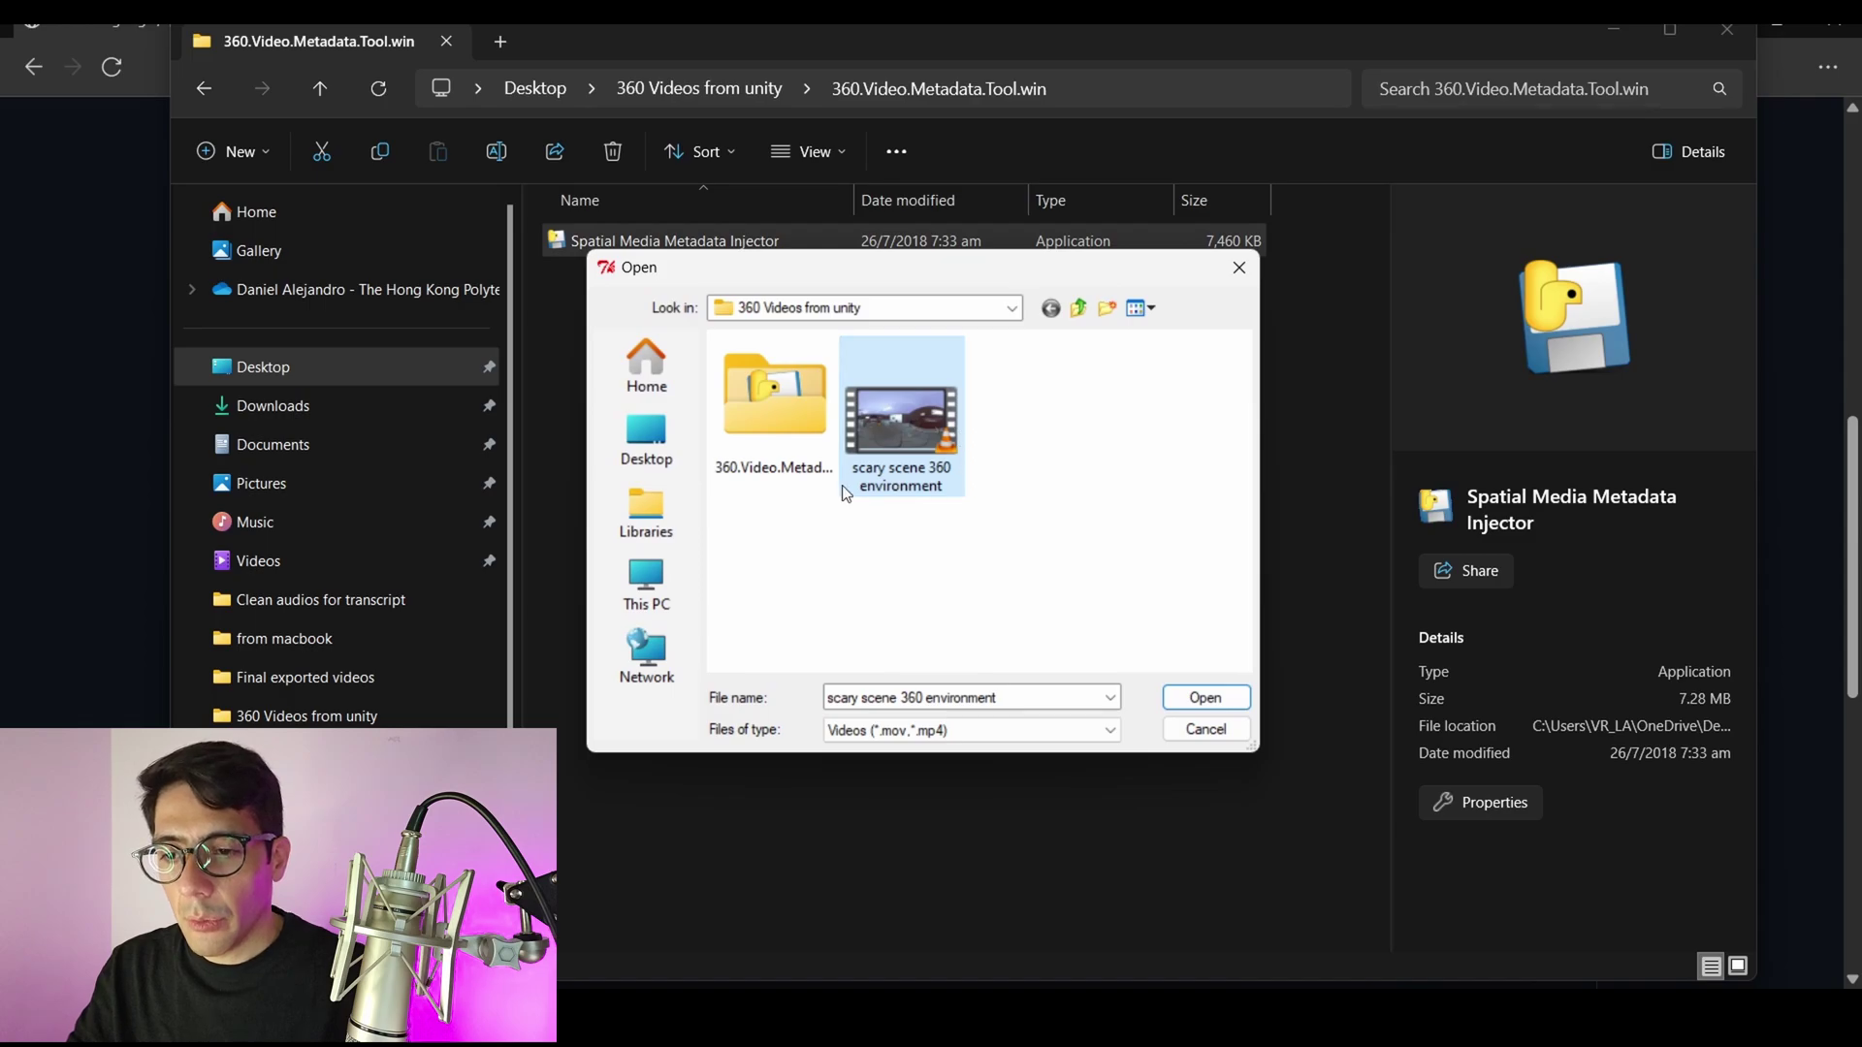
pyautogui.click(1205, 729)
pyautogui.click(1108, 298)
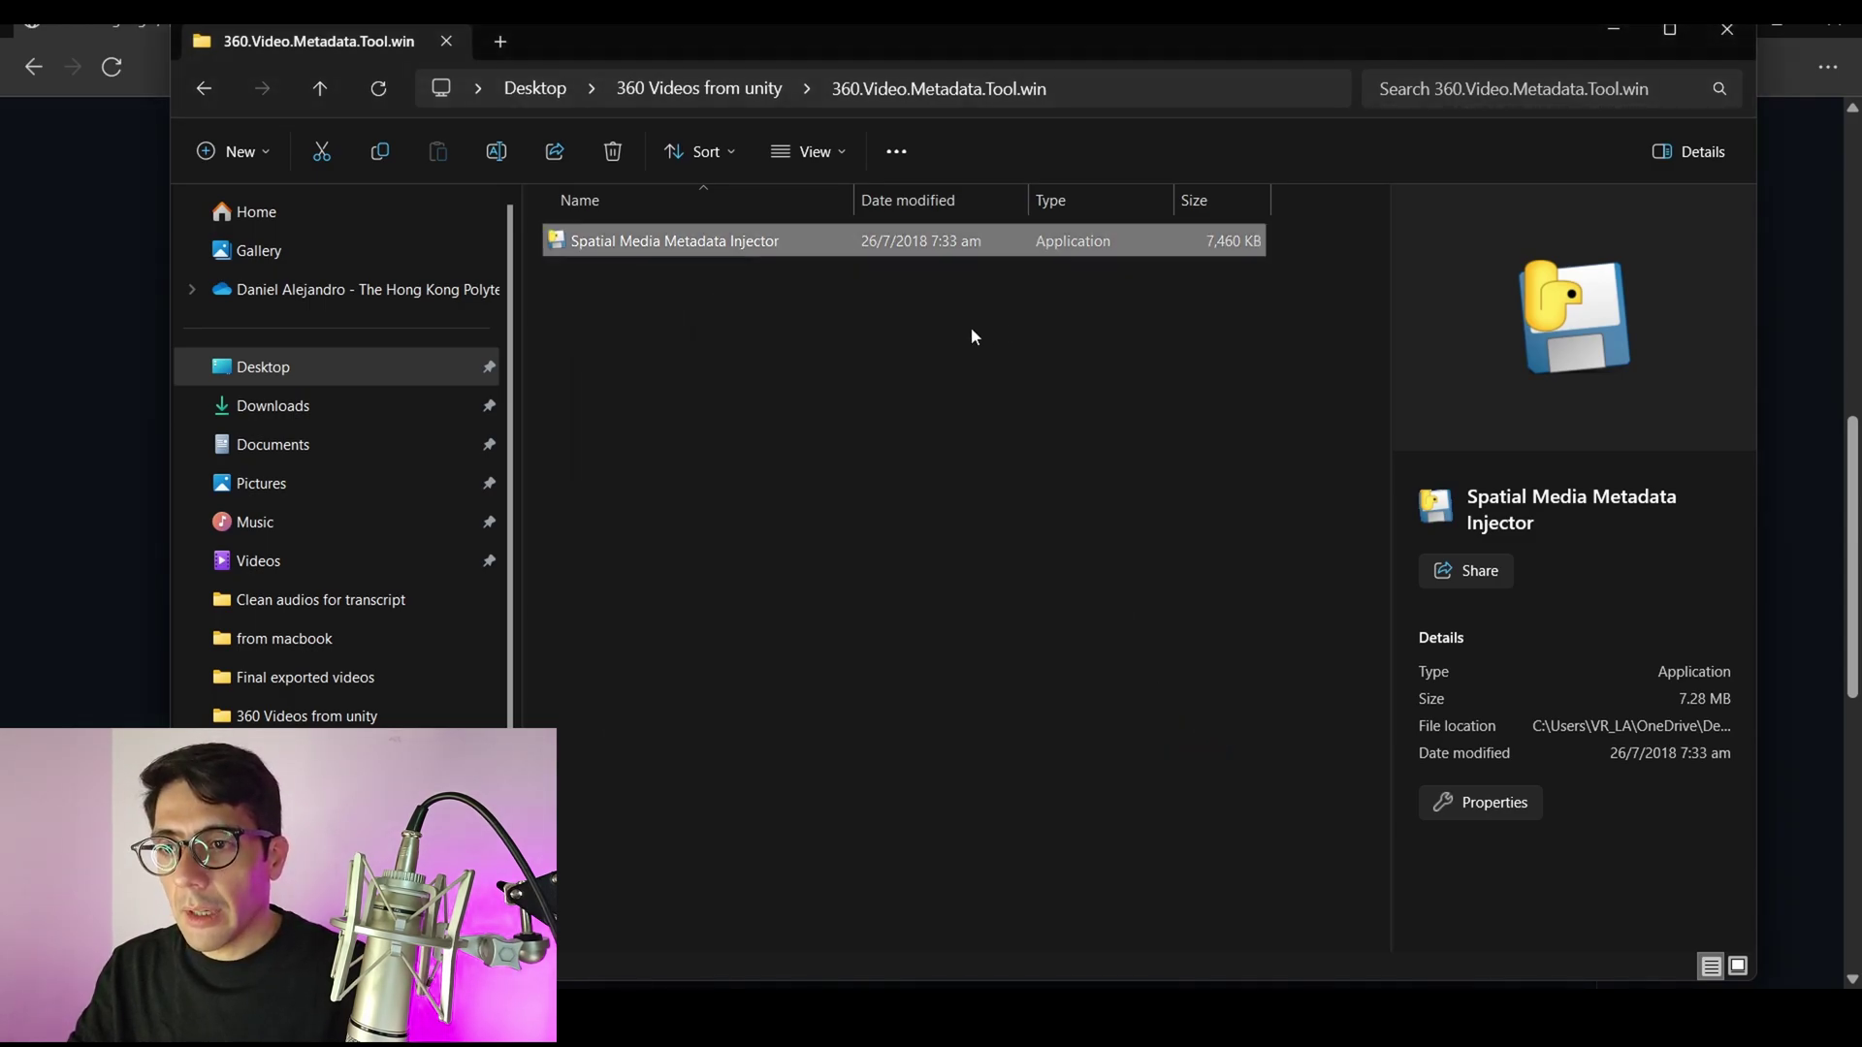
pyautogui.click(744, 101)
# Play the original scary scene video in VLC as a flat panorama, then minimise VLC.
pyautogui.doubleClick(877, 260)
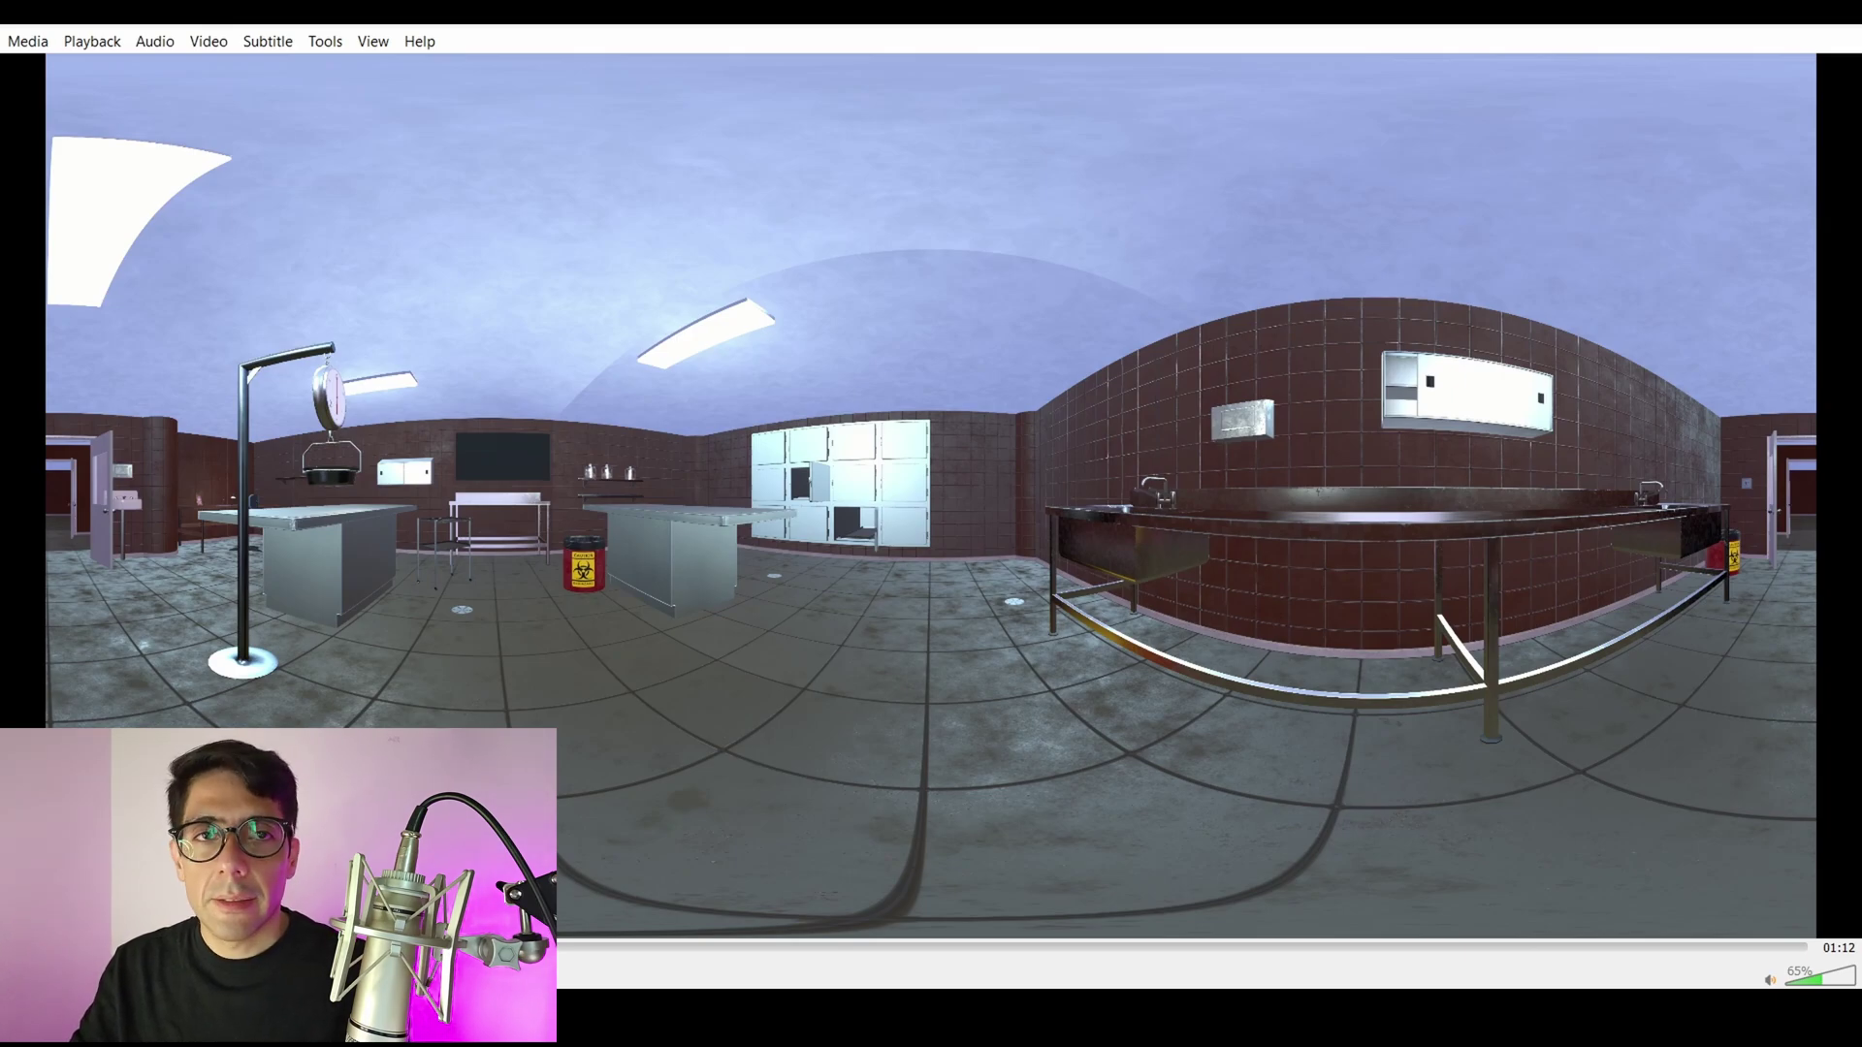
pyautogui.click(1756, 19)
# Launch the Spatial Media Metadata Injector from the 360.Video.Metadata.Tool.win folder.
pyautogui.click(854, 463)
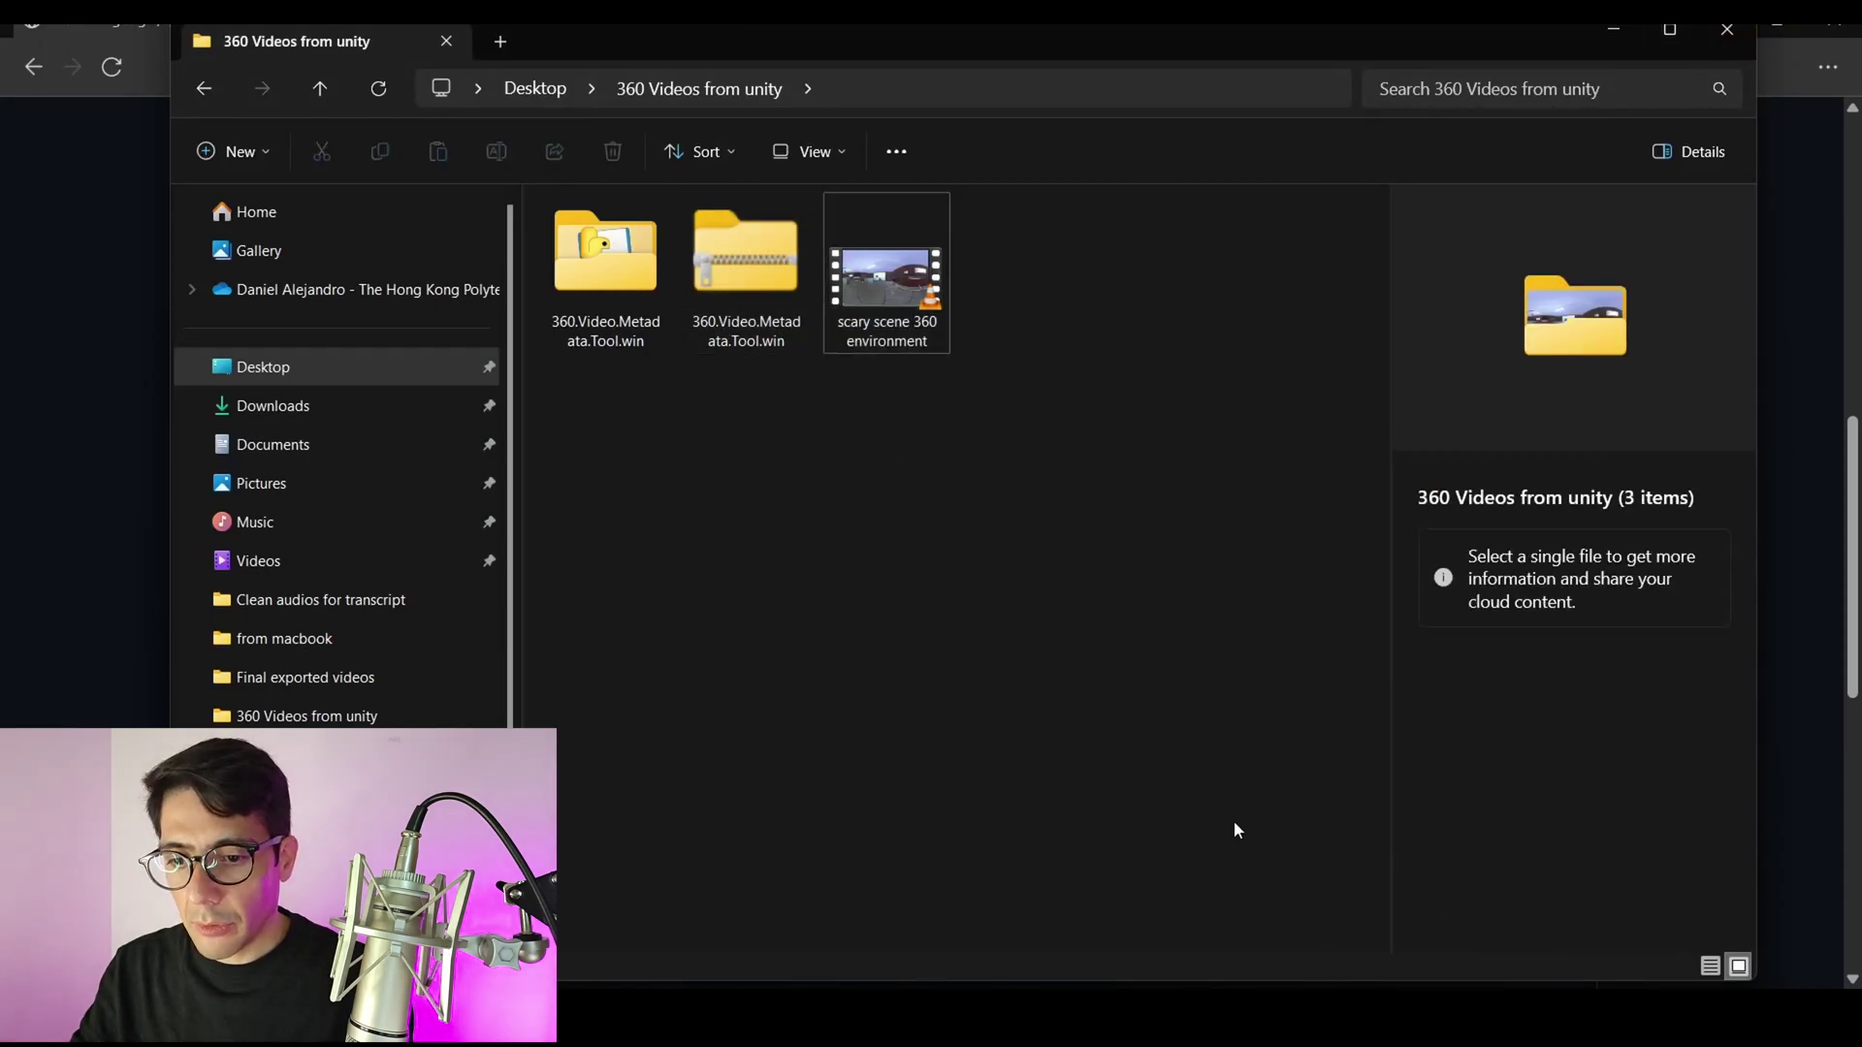
pyautogui.doubleClick(601, 254)
pyautogui.doubleClick(768, 240)
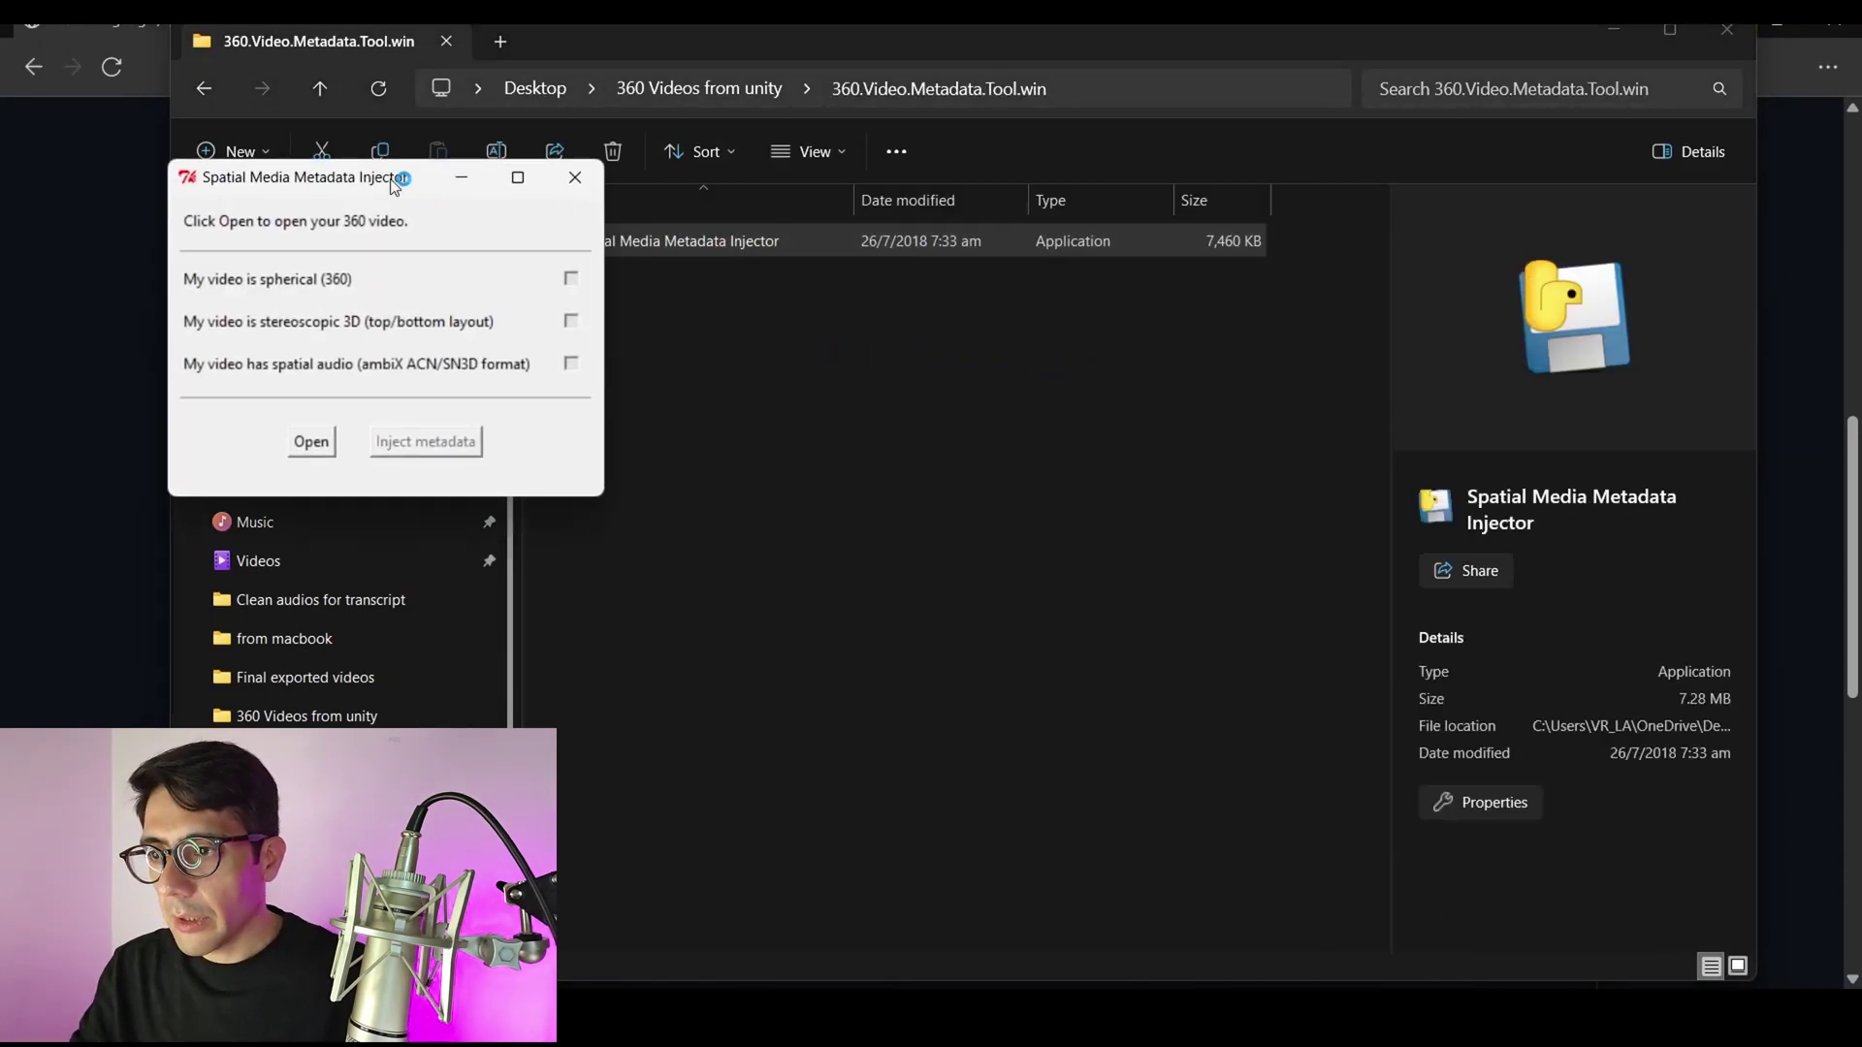
# Load the scary scene video and save a spherical copy as 'scary scene 360 environment_injected.mp4'.
pyautogui.click(785, 511)
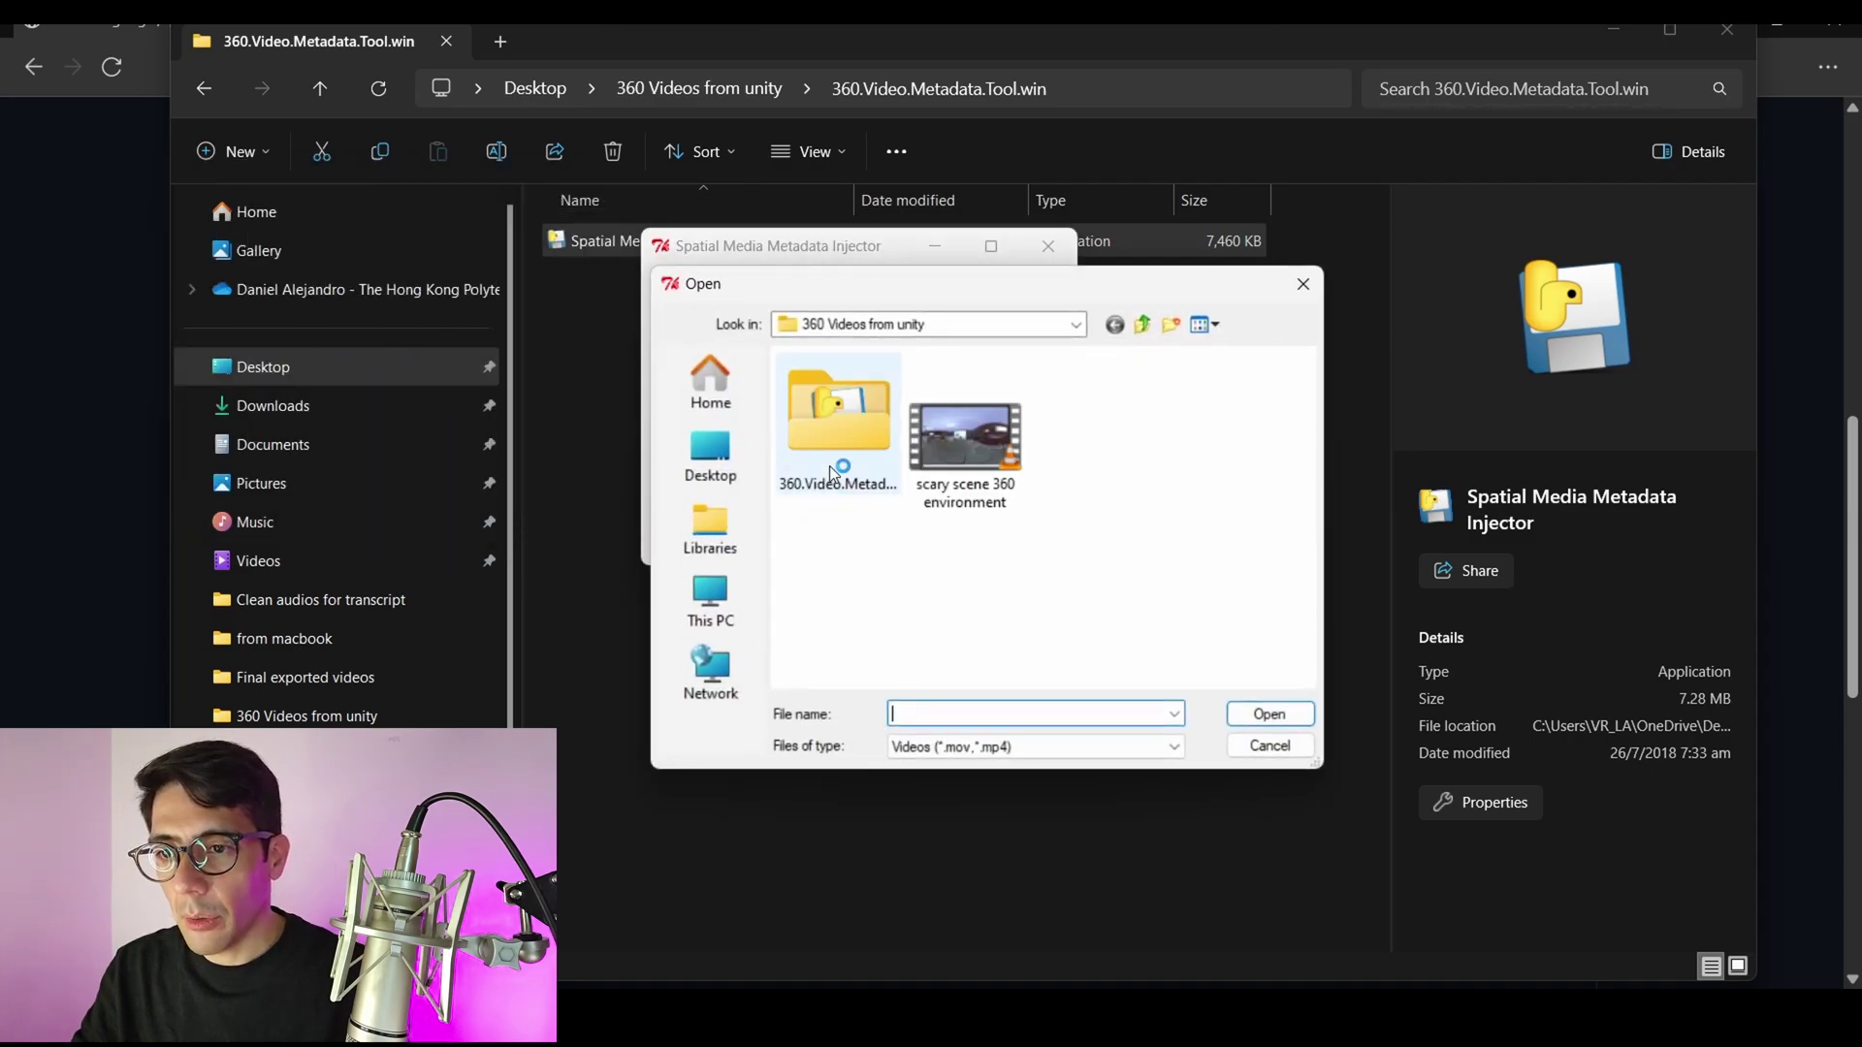
pyautogui.click(985, 448)
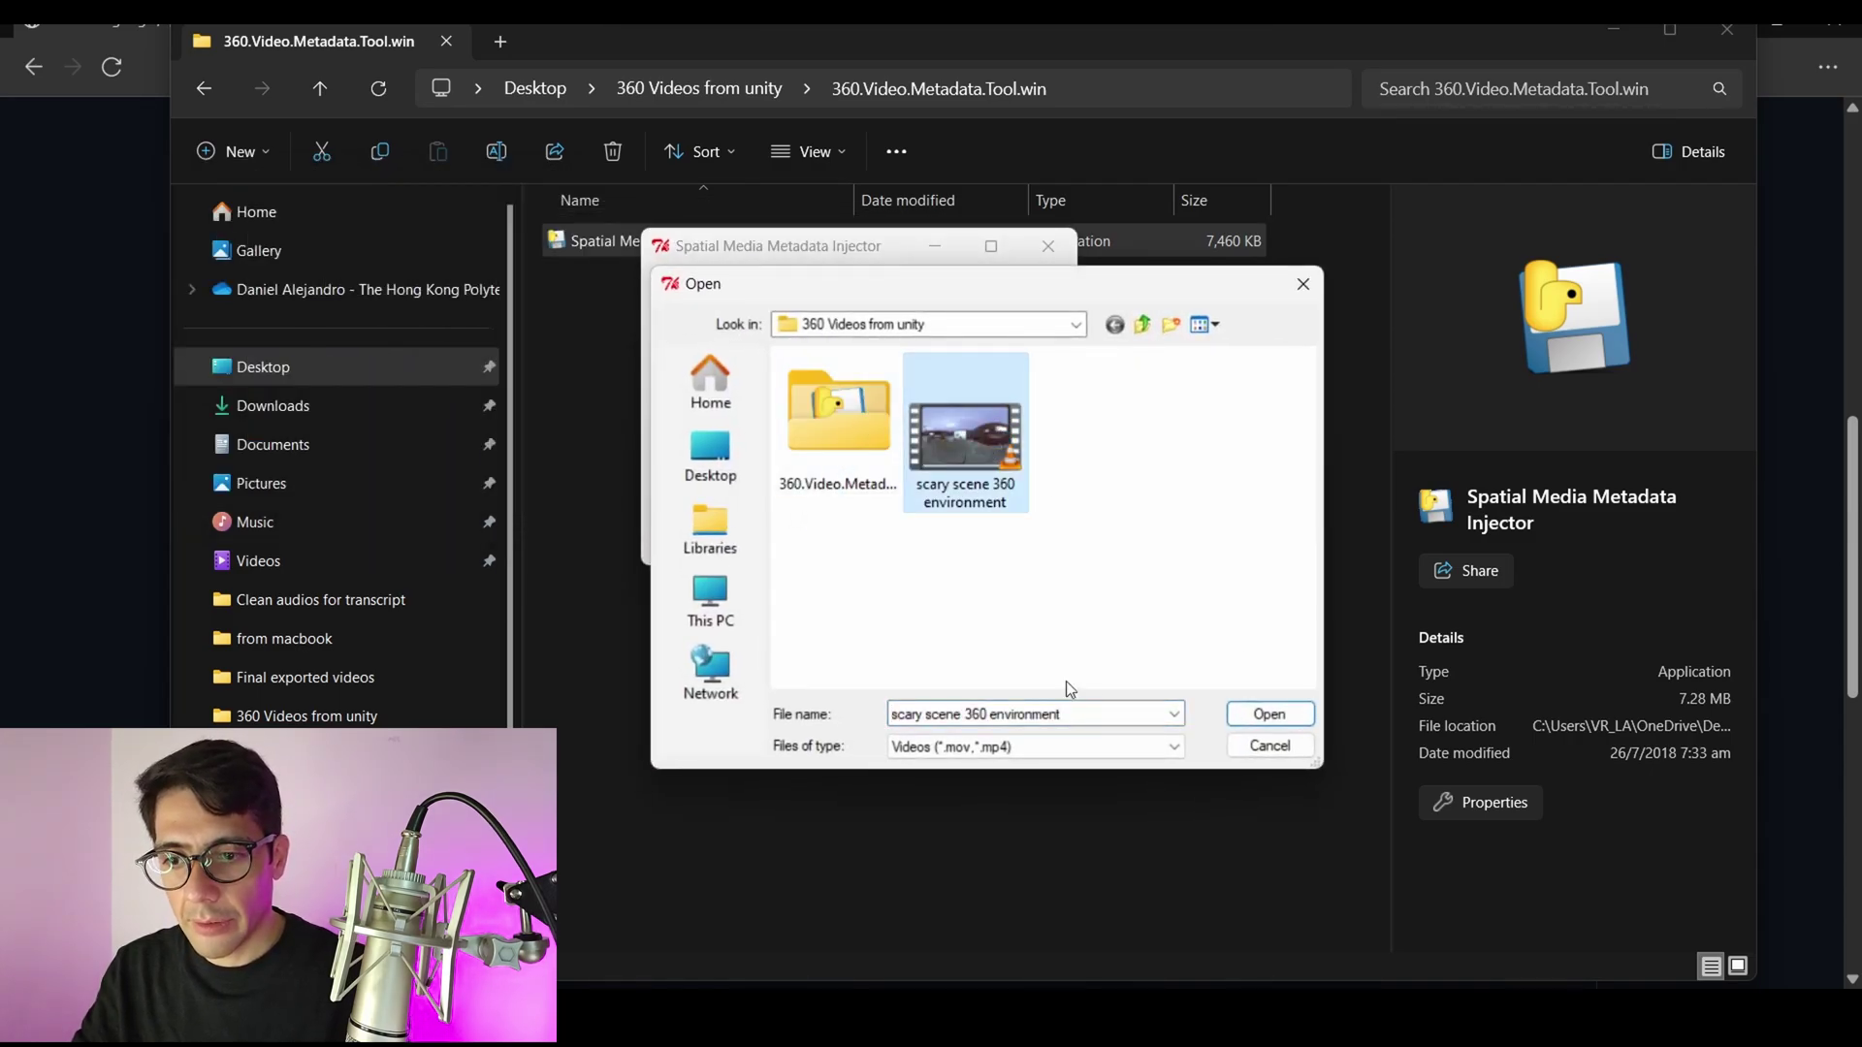
pyautogui.click(1271, 716)
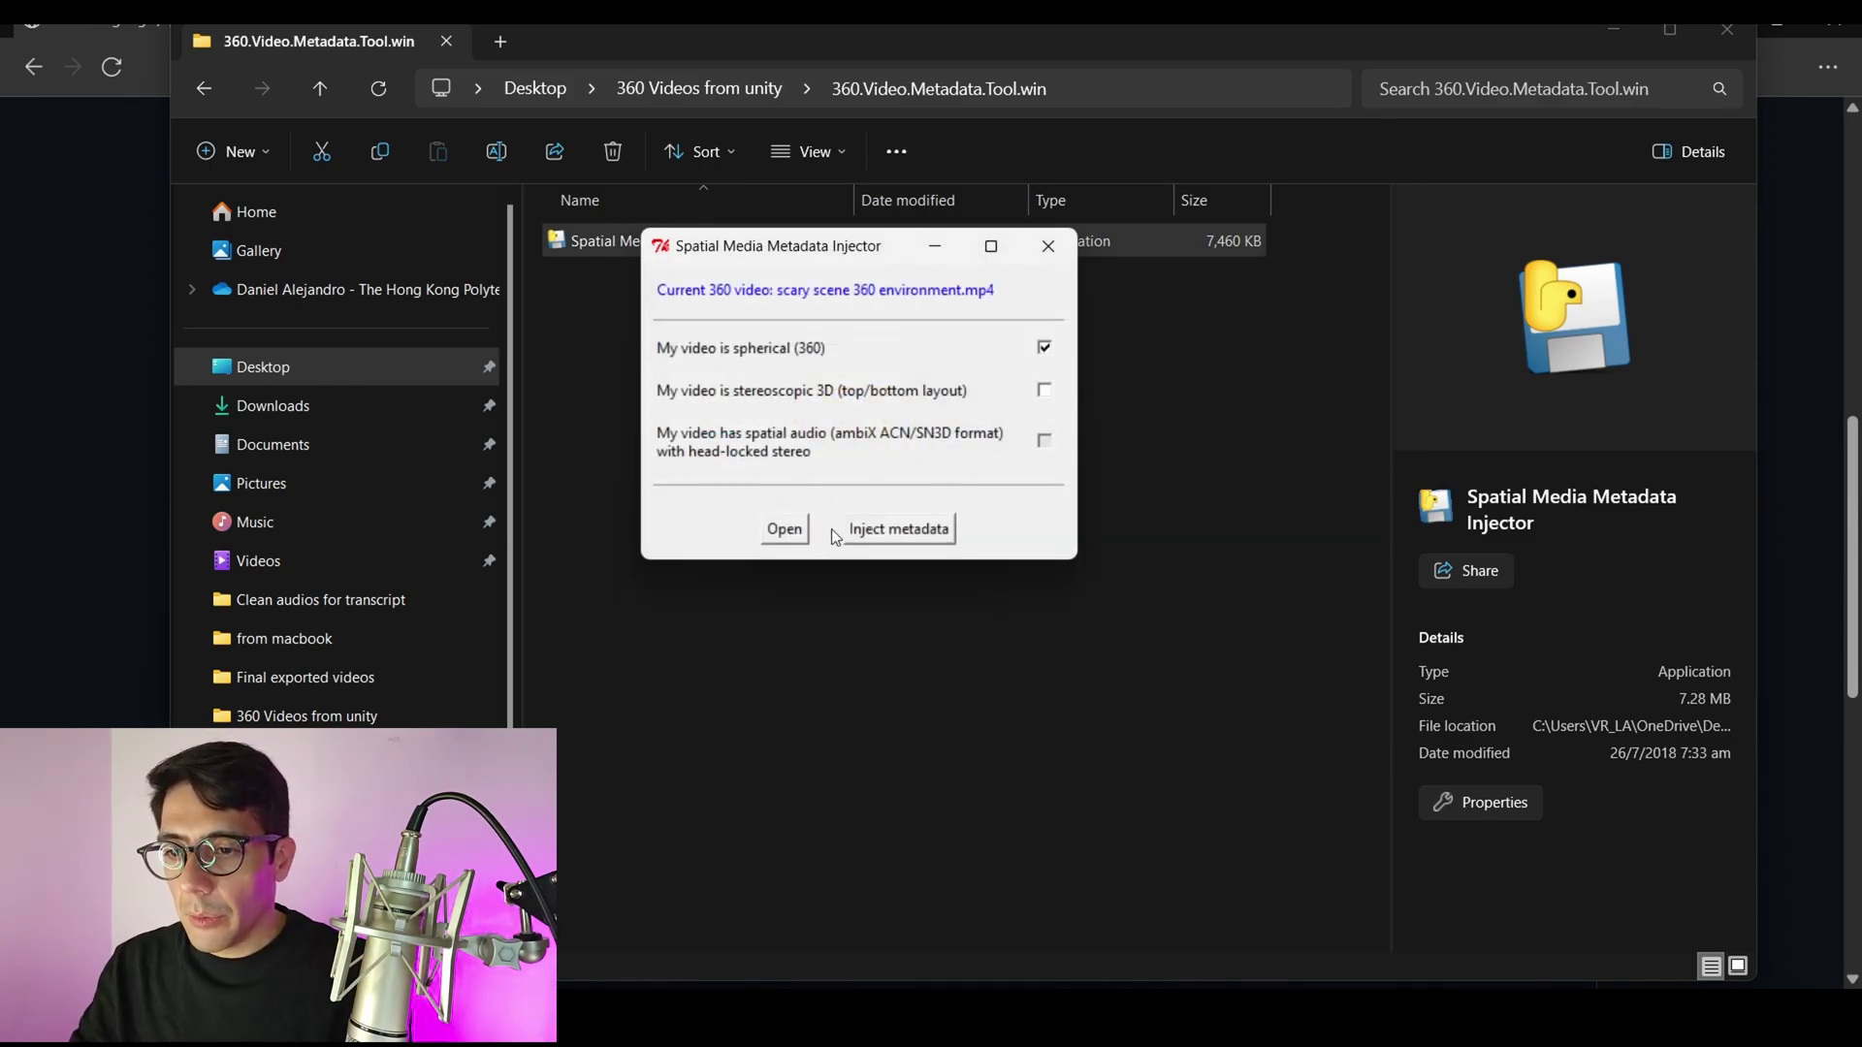
pyautogui.click(917, 529)
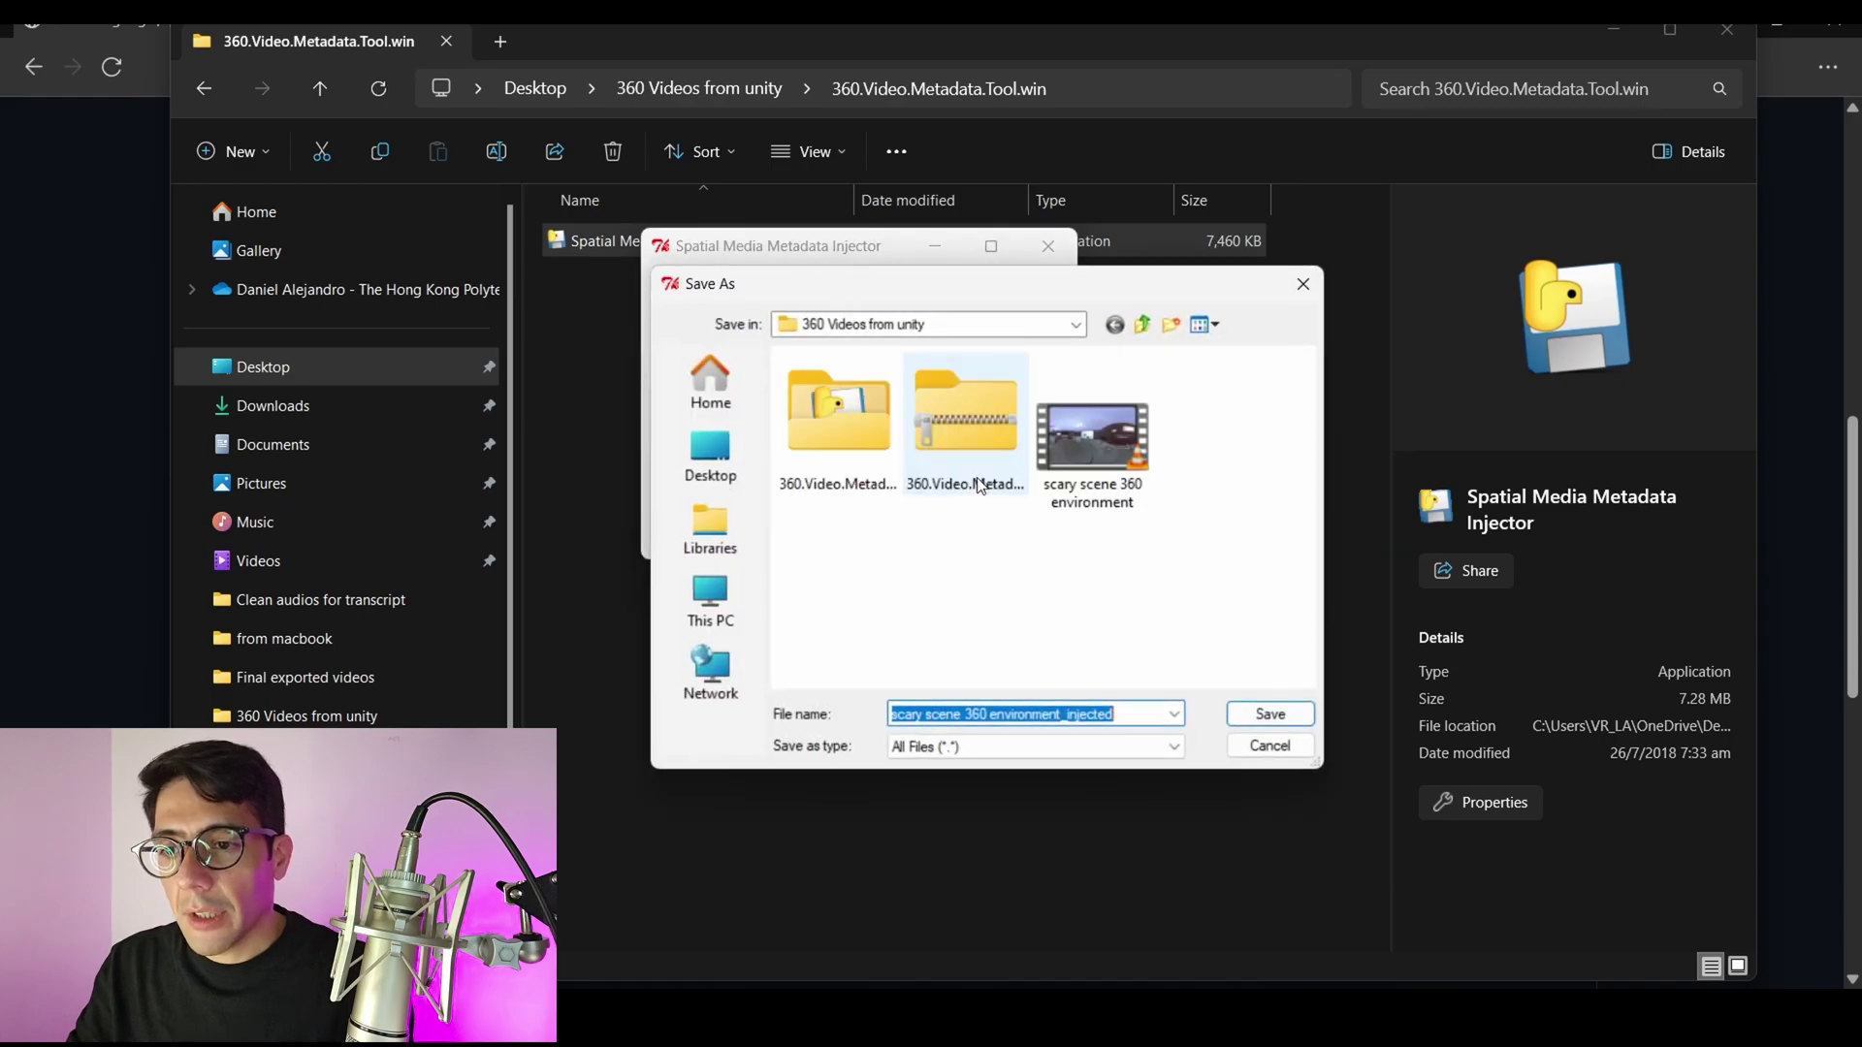
pyautogui.click(1127, 714)
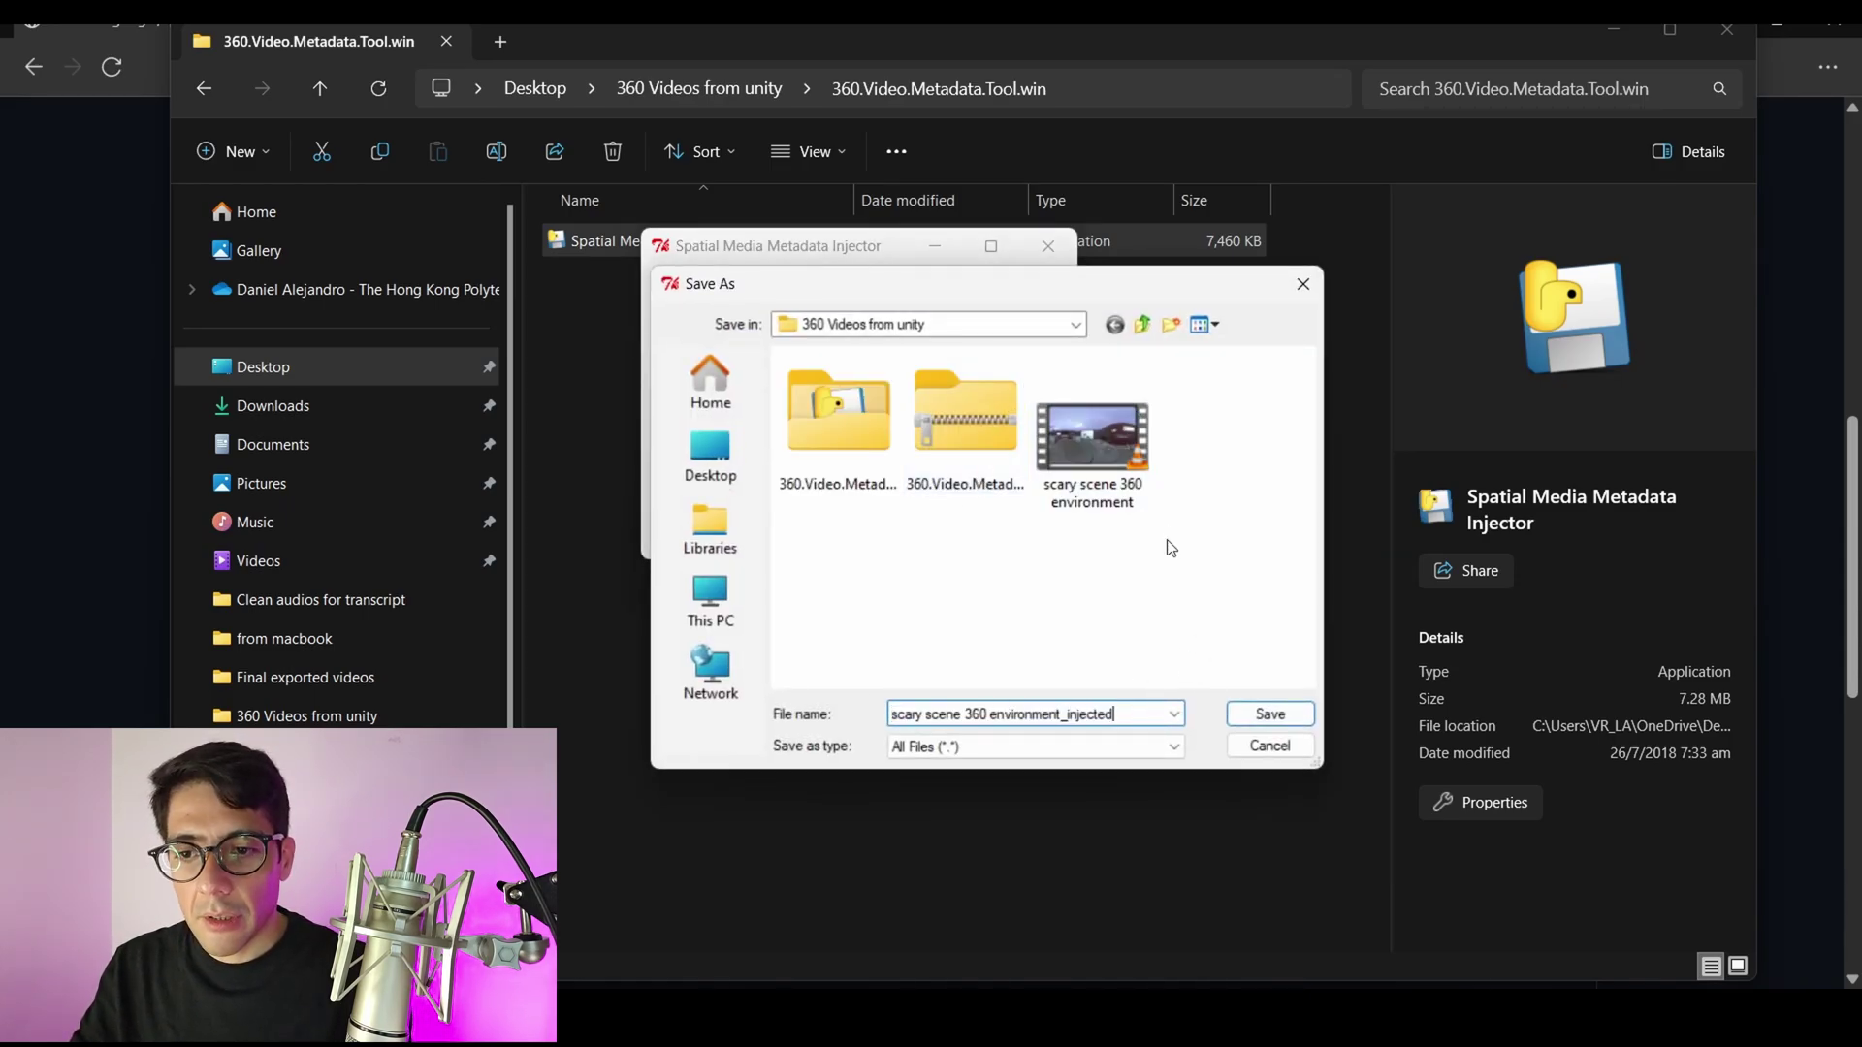
pyautogui.click(1238, 712)
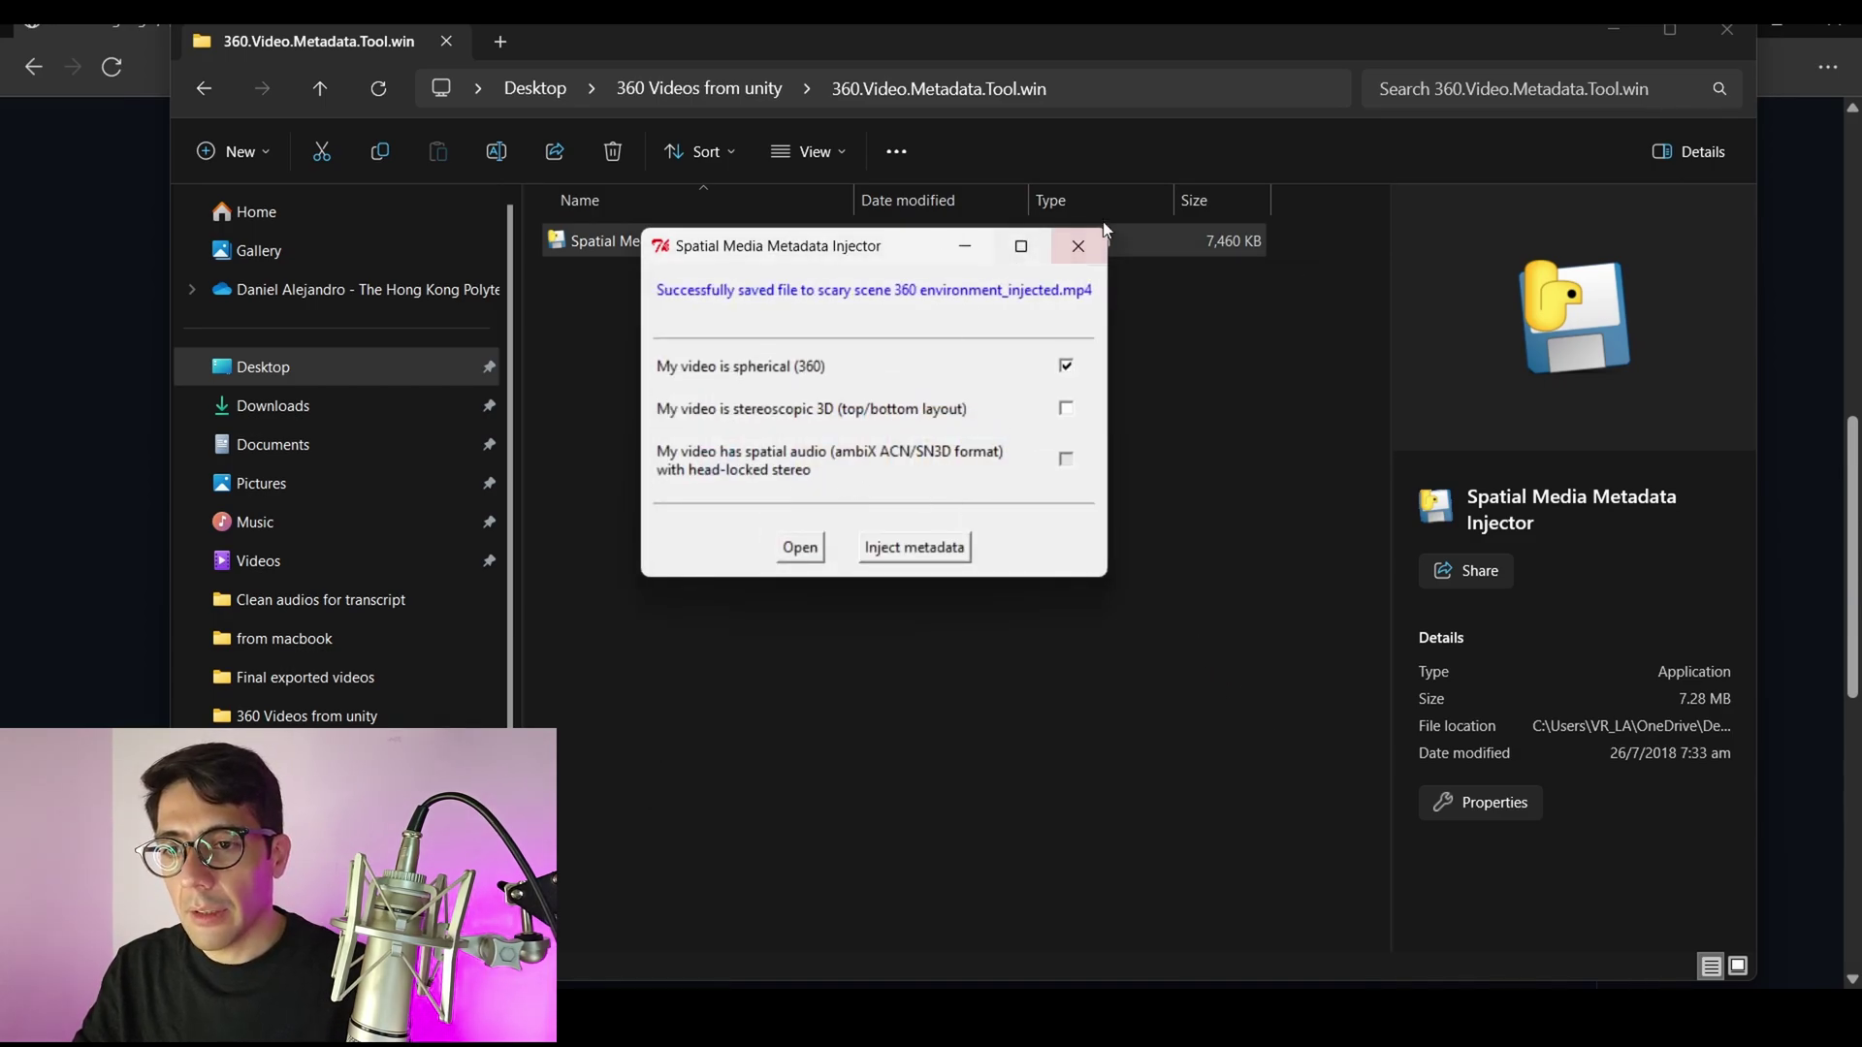
# Play 'scary scene 360 environment_injected.mp4' in VLC and drag to look around the morgue.
pyautogui.click(1090, 254)
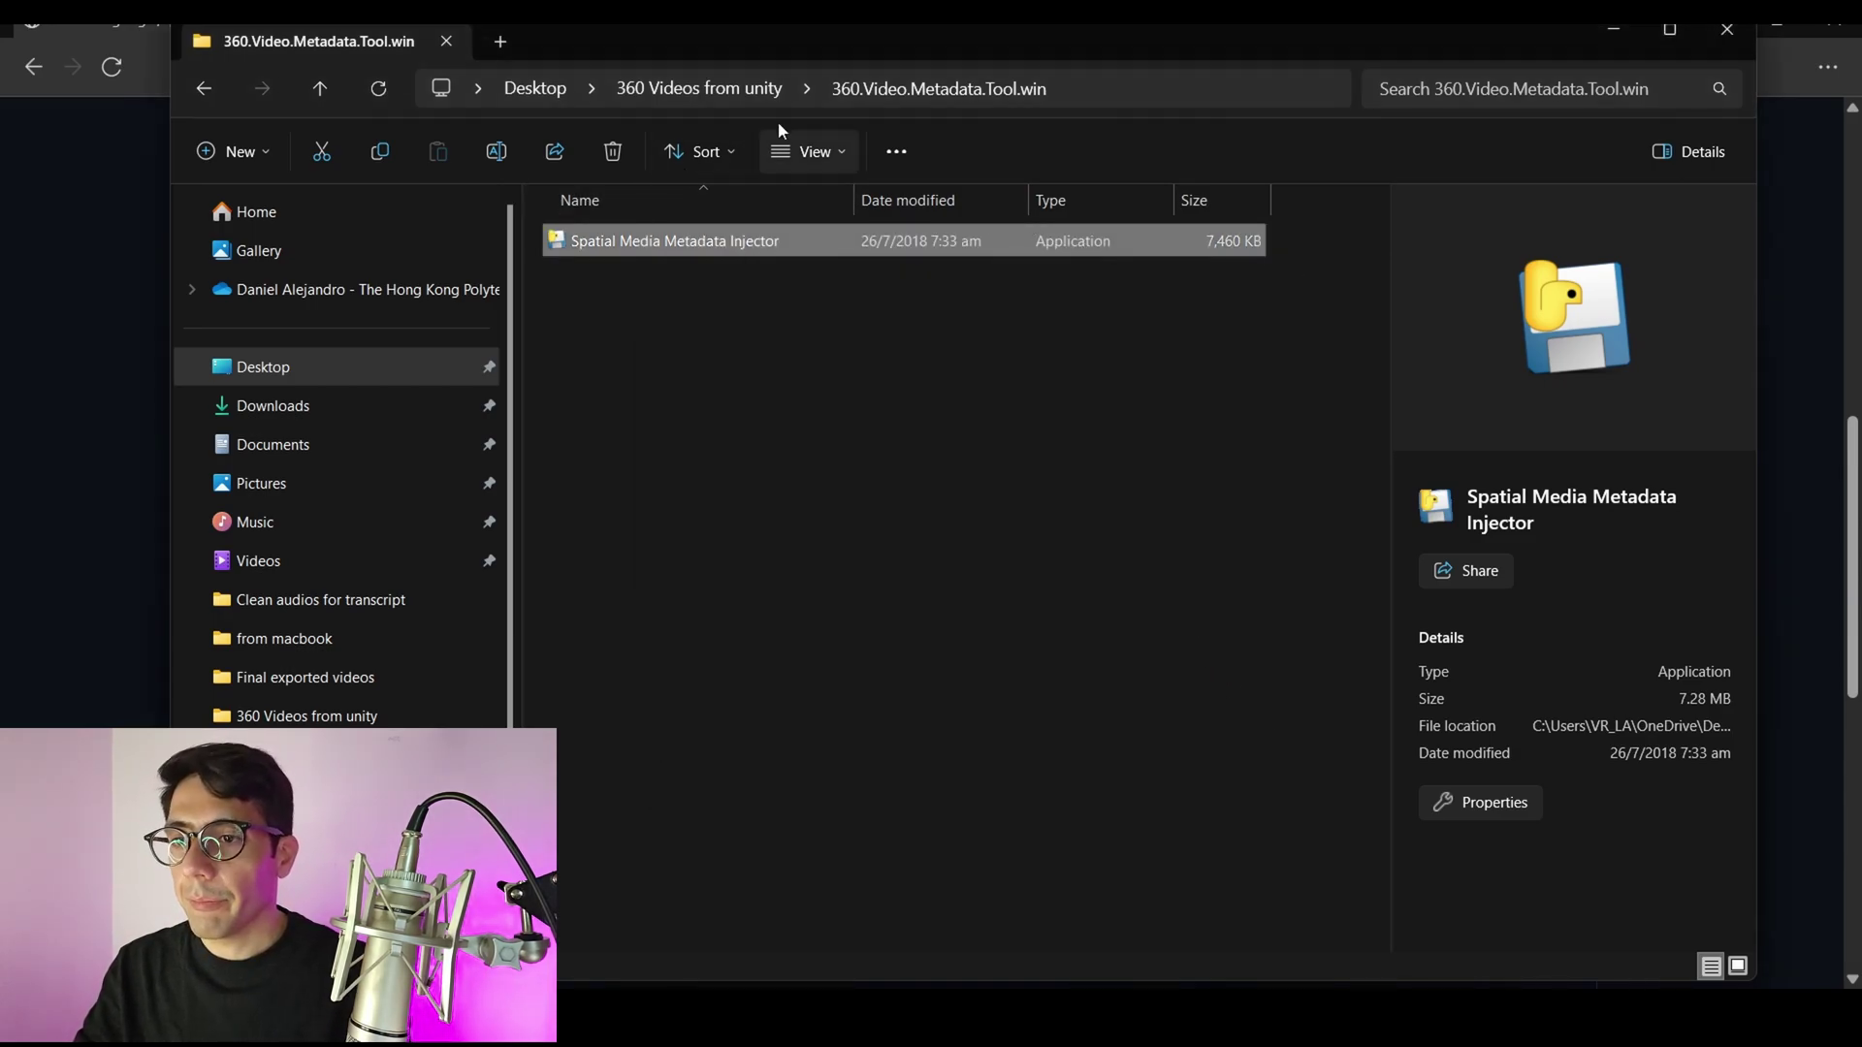
pyautogui.click(737, 87)
pyautogui.click(1034, 293)
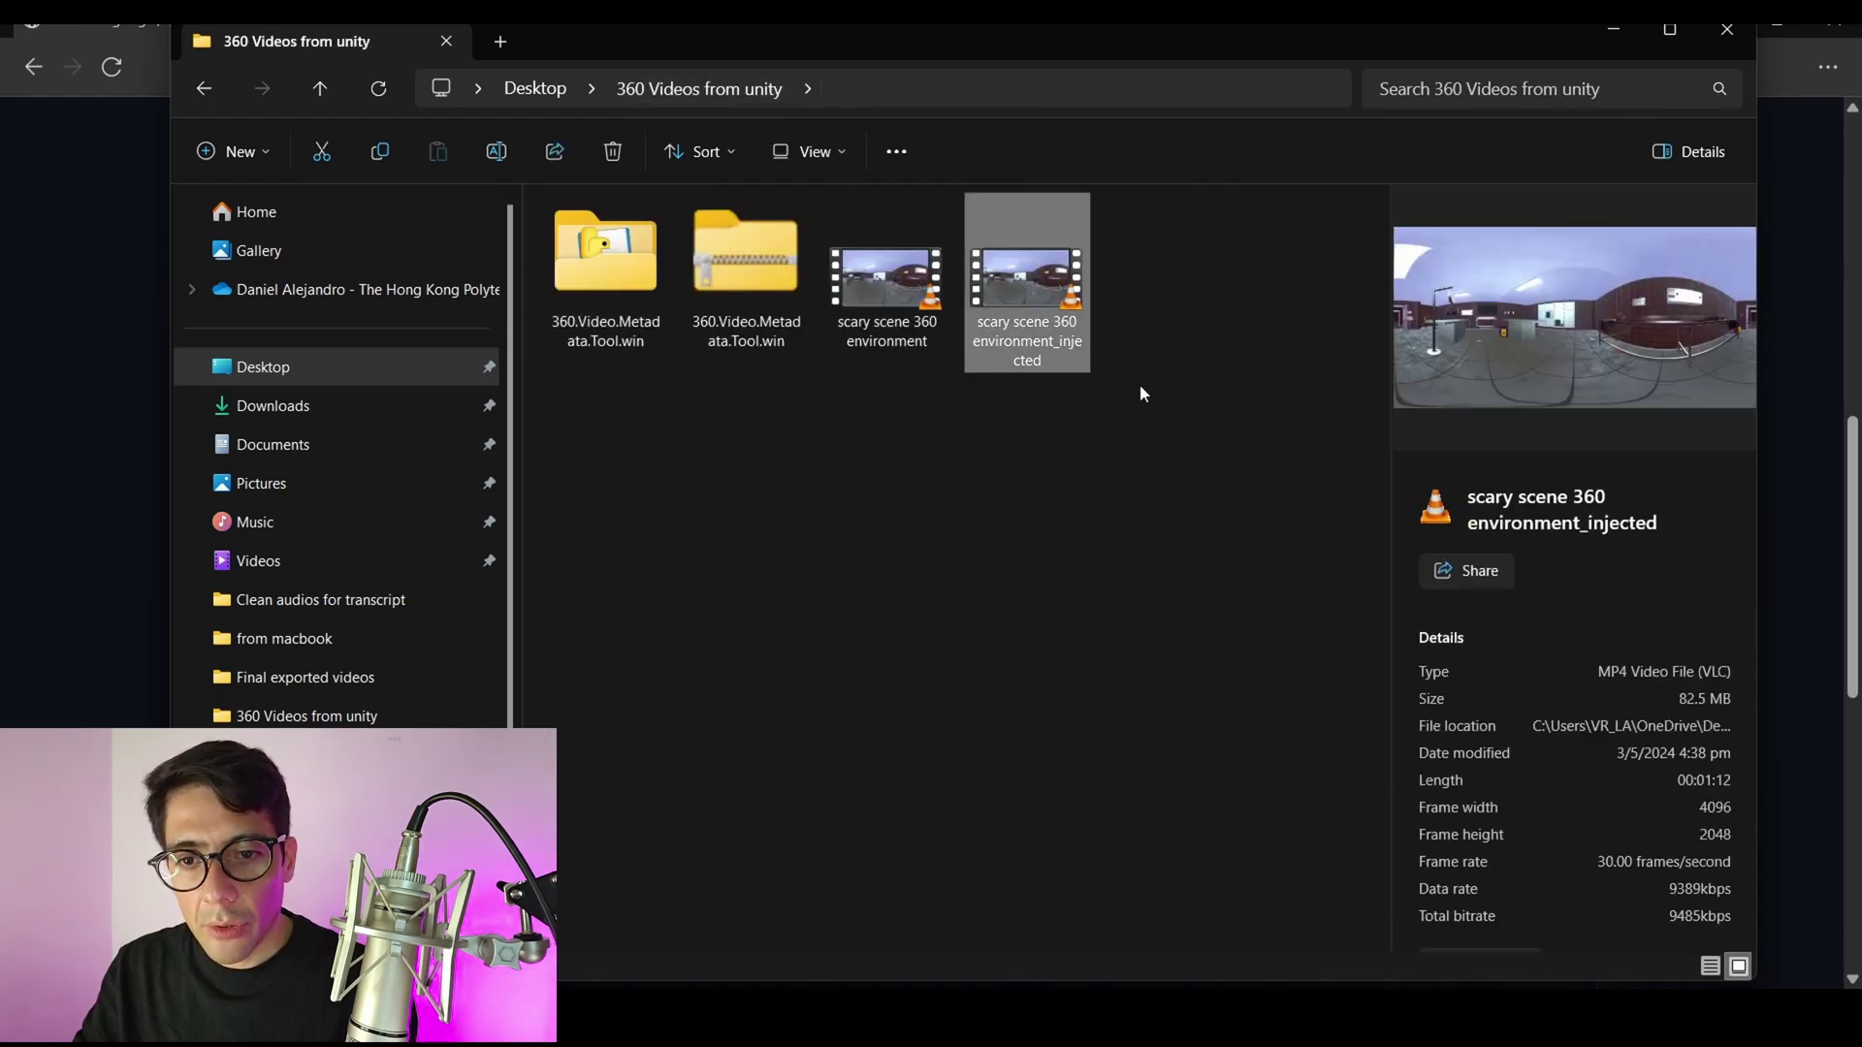
pyautogui.doubleClick(1034, 285)
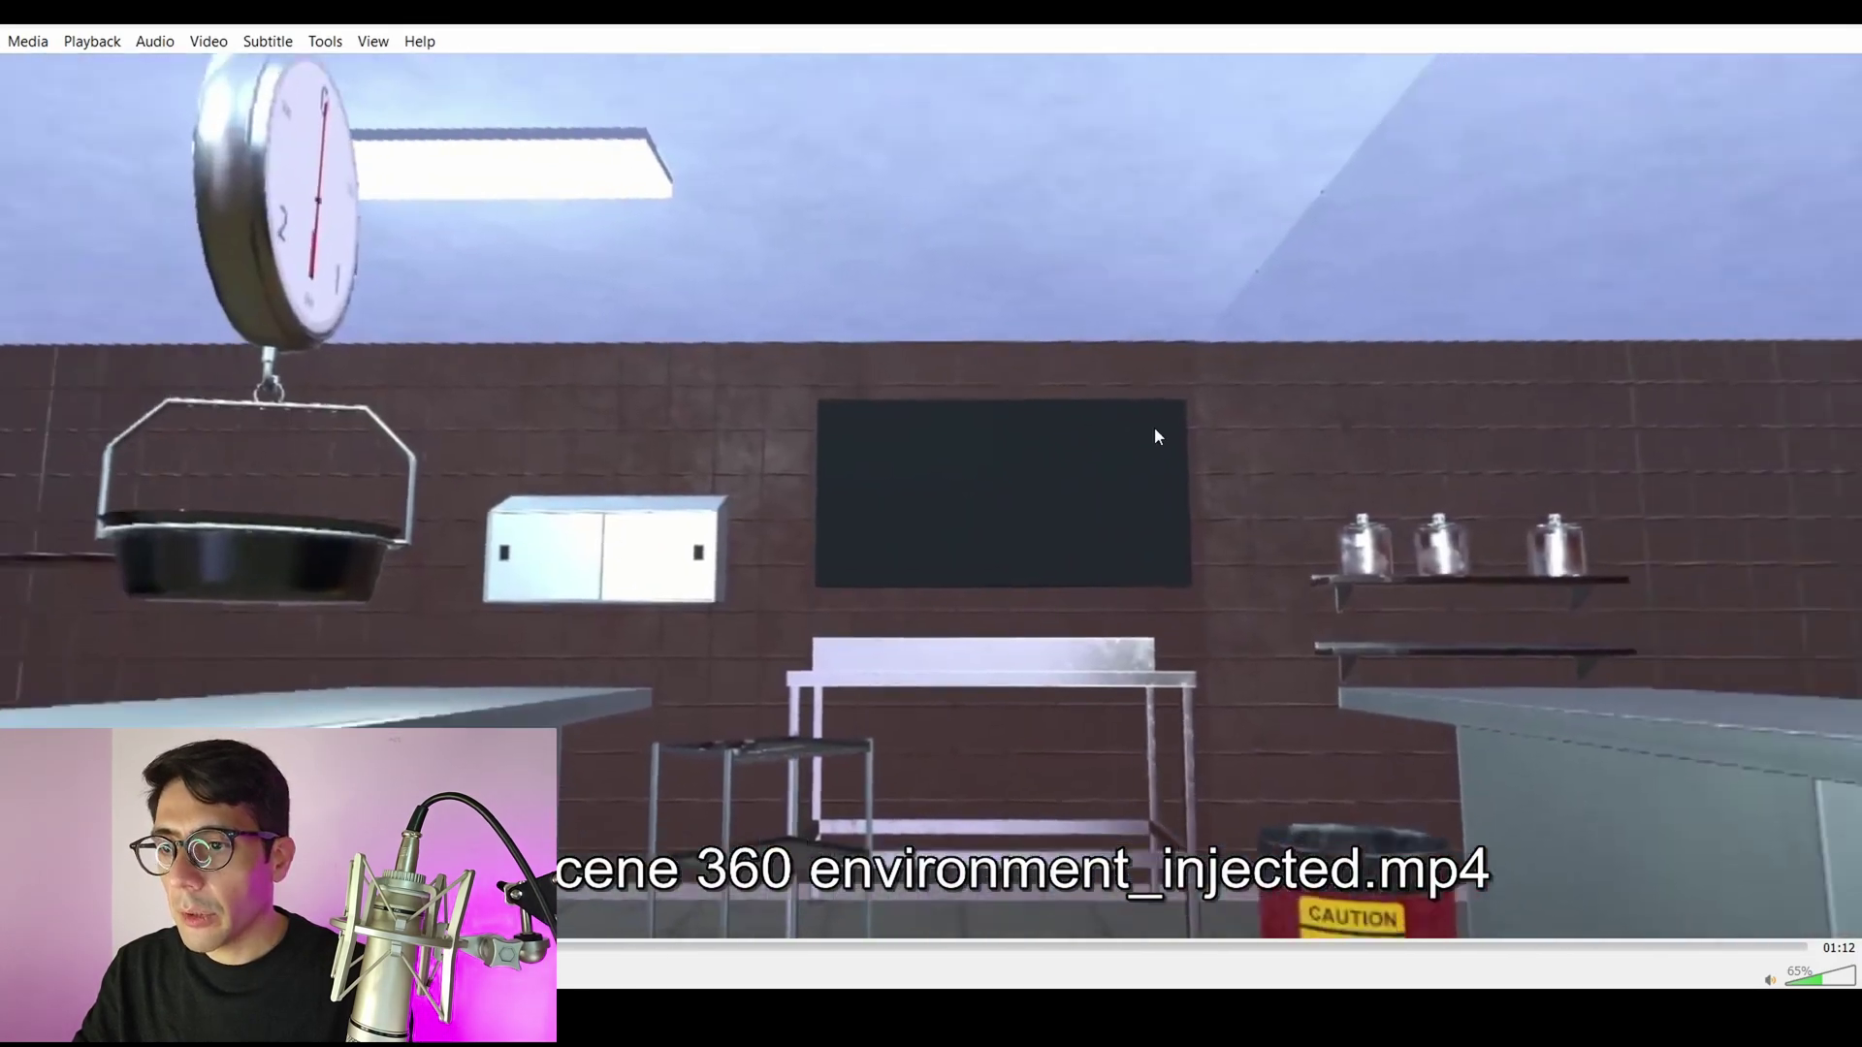
pyautogui.press('d')
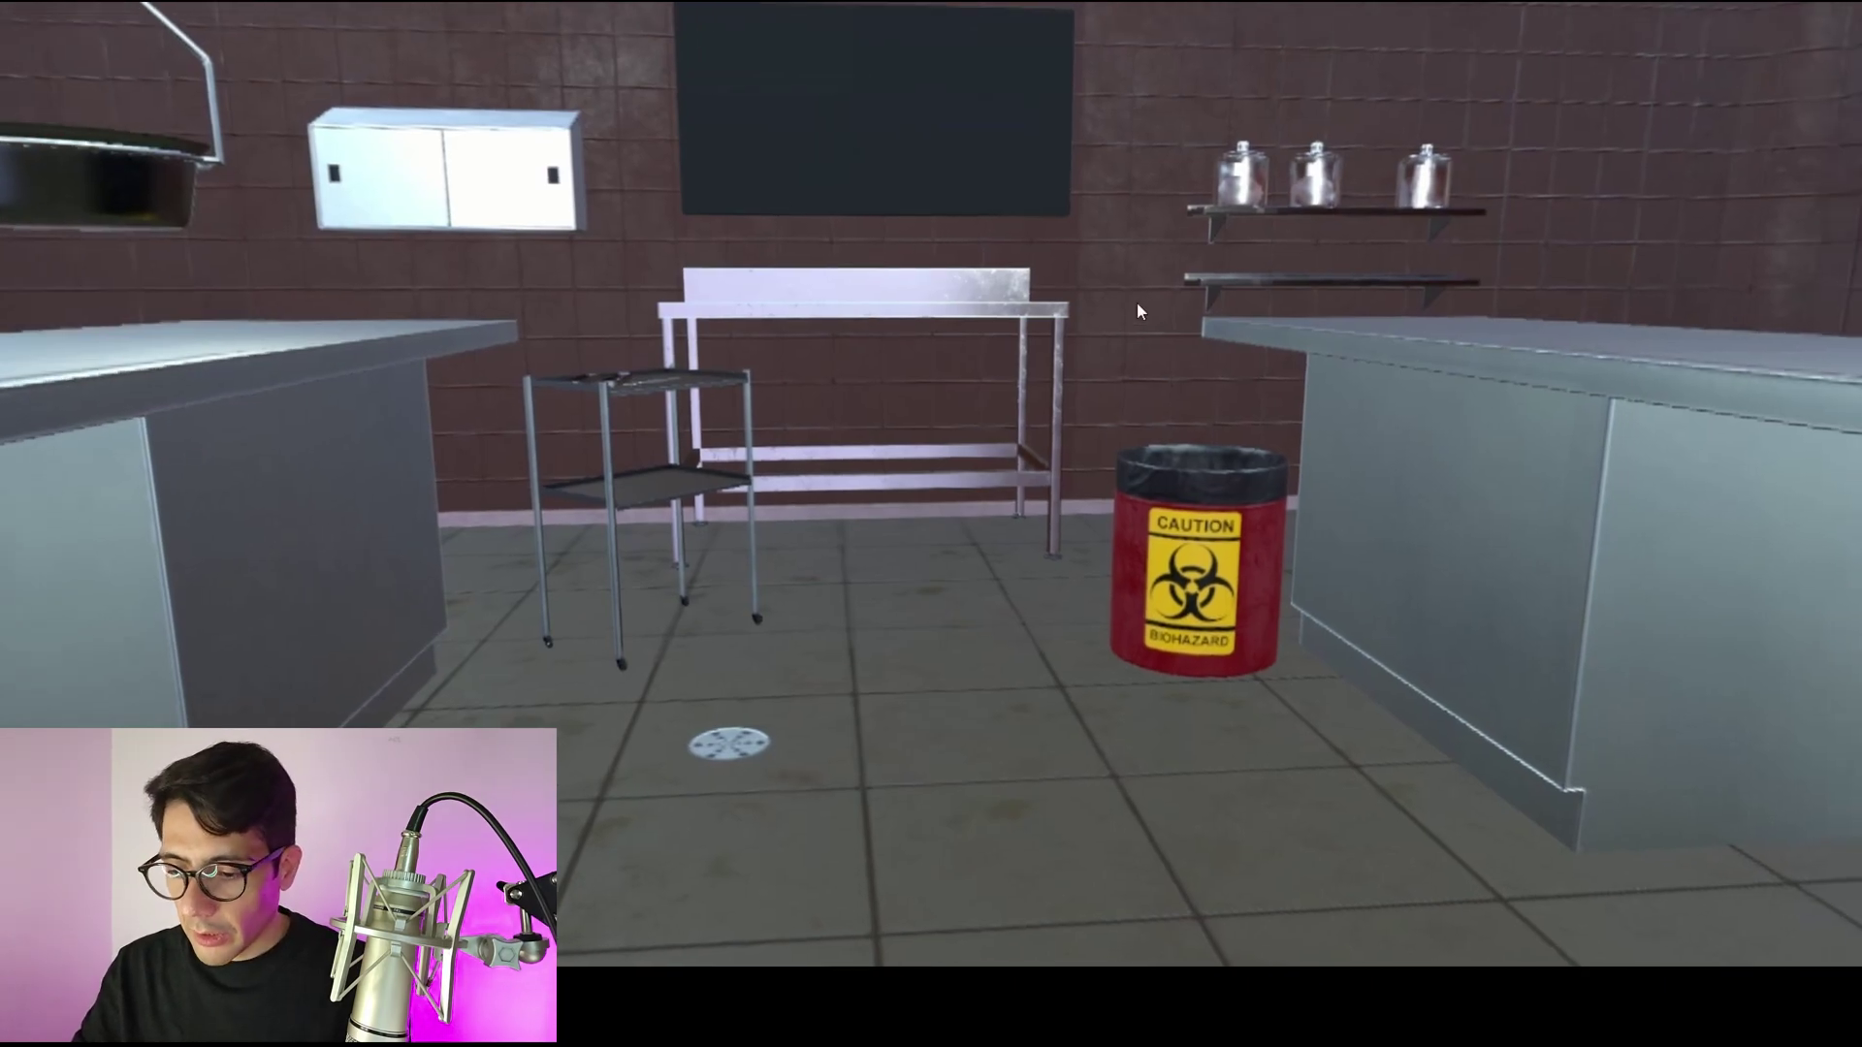
pyautogui.moveTo(1137, 302); pyautogui.dragTo(1180, 299)
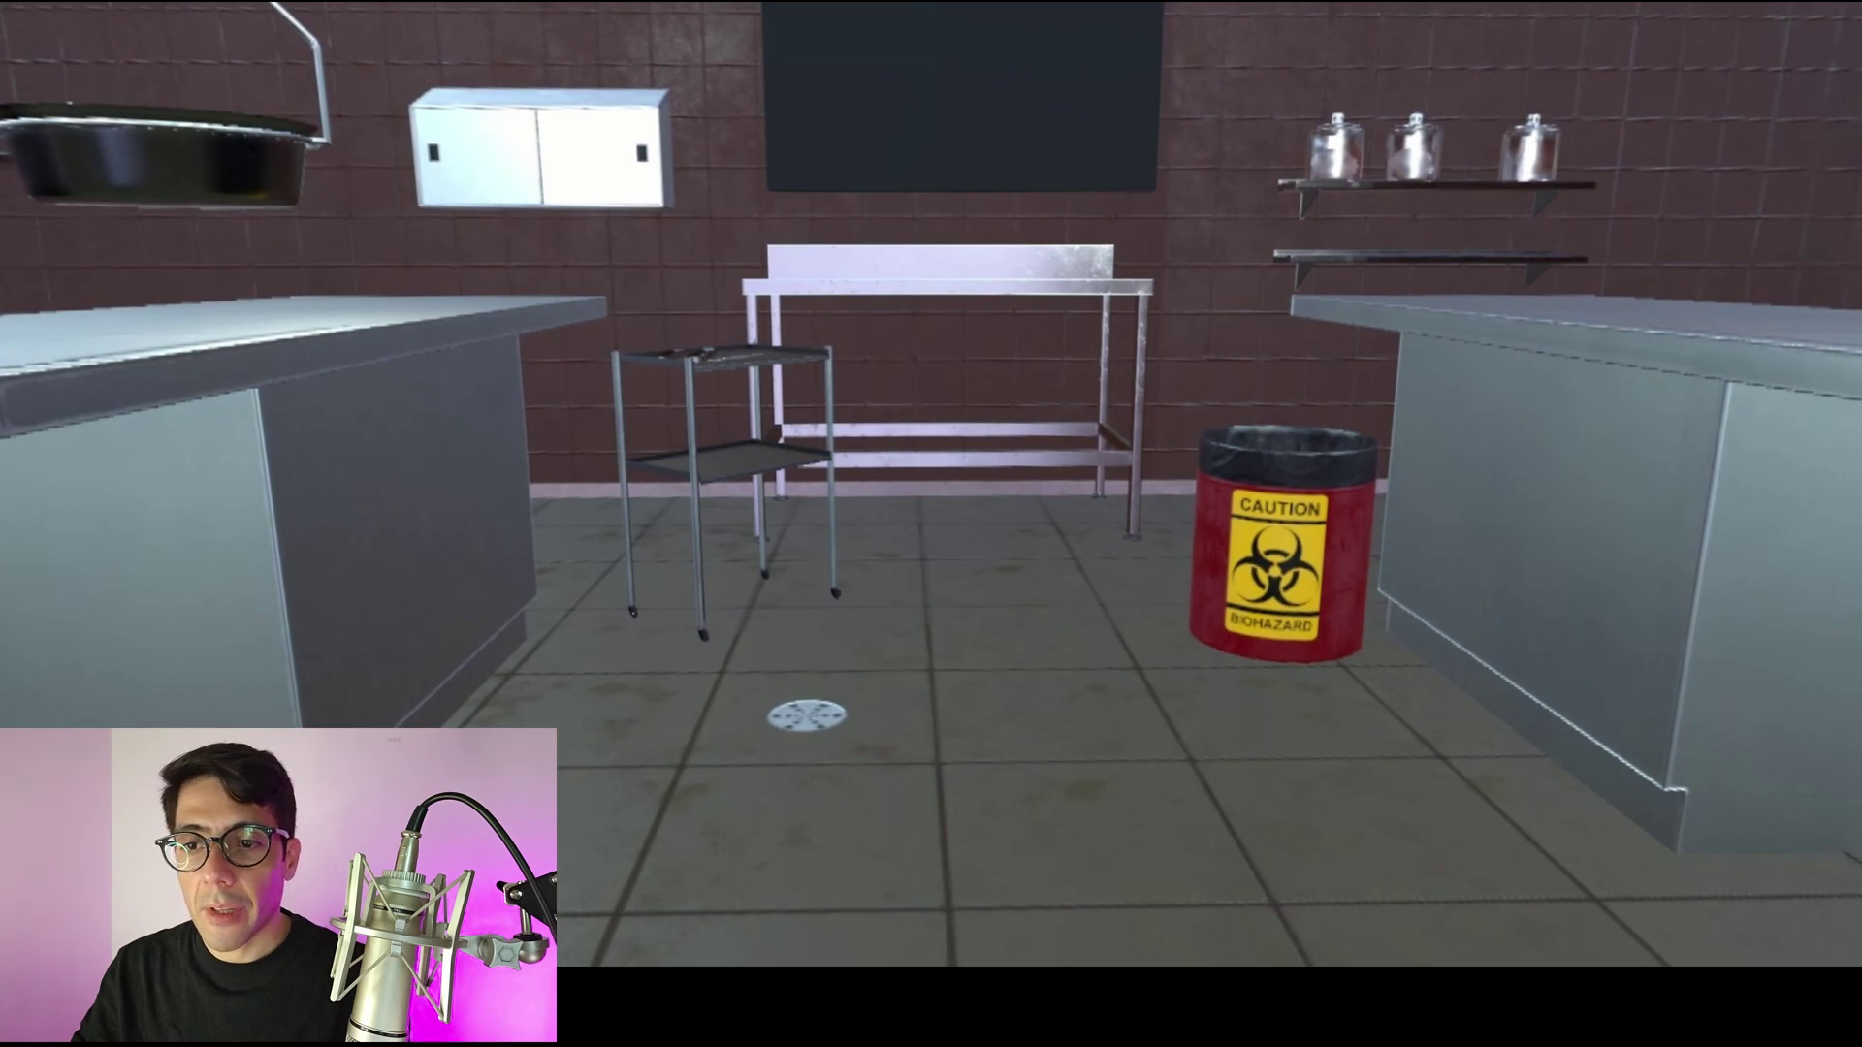